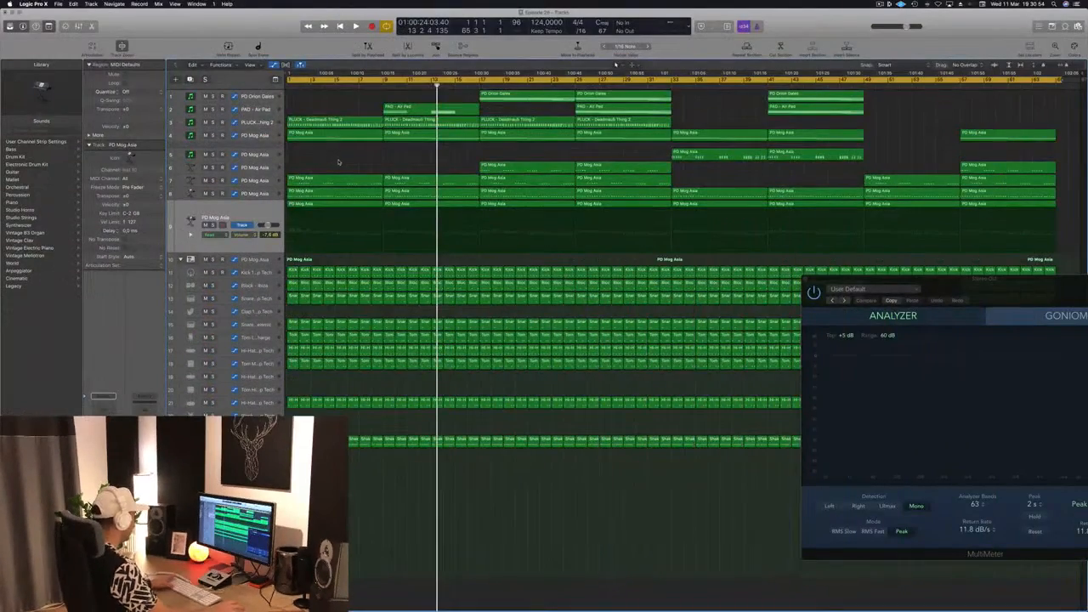
- Play the arrangement while viewing the MultiMeter analyzer on the stereo output, and close the analyzer window
key("space")
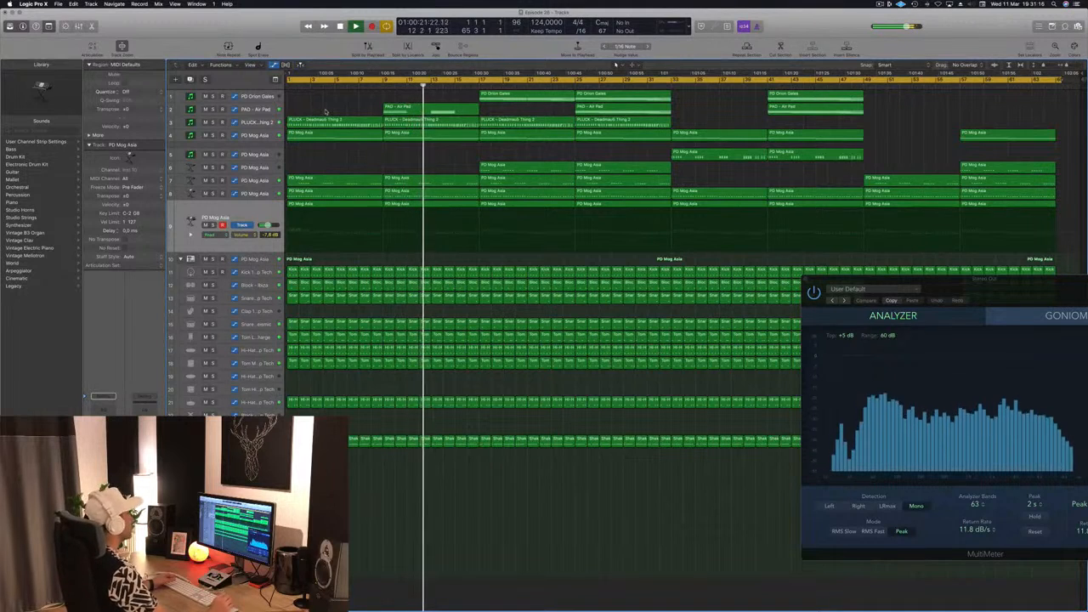
left_click_drag(993, 284, 833, 273)
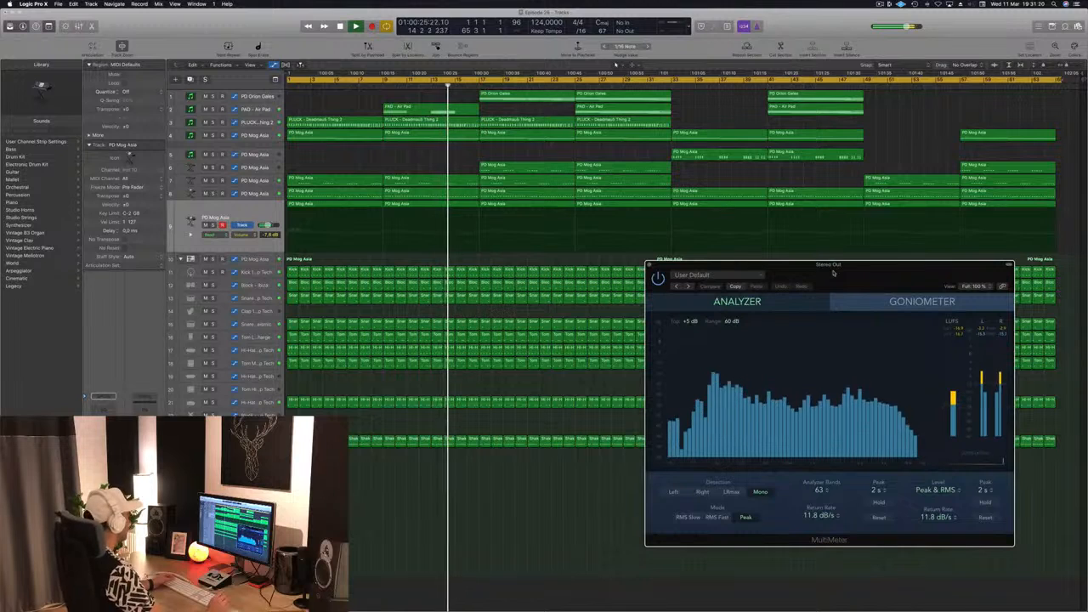
left_click_drag(834, 273, 848, 311)
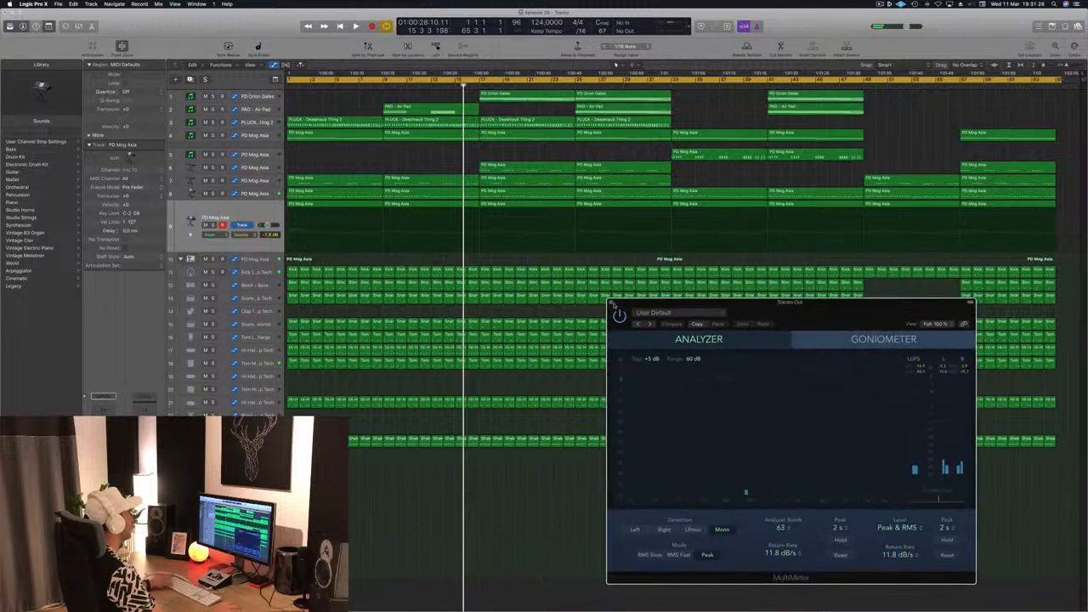
left_click(611, 303)
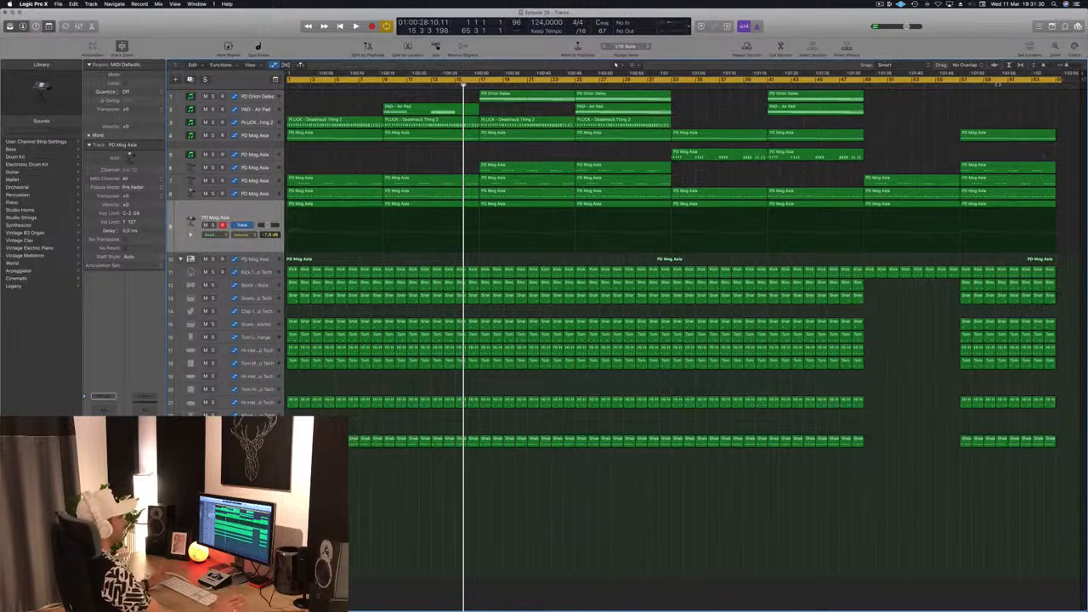
- Set the cycle range to bars 1 through 8 and repeat that section three times to extend the intro
key("Return")
key("c")
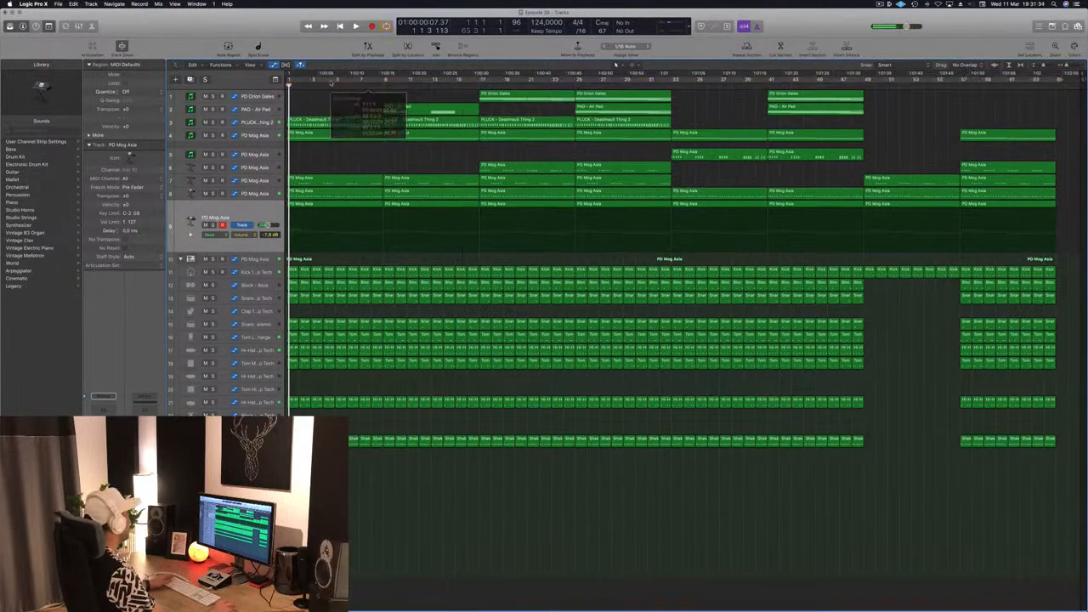
left_click_drag(290, 76, 384, 76)
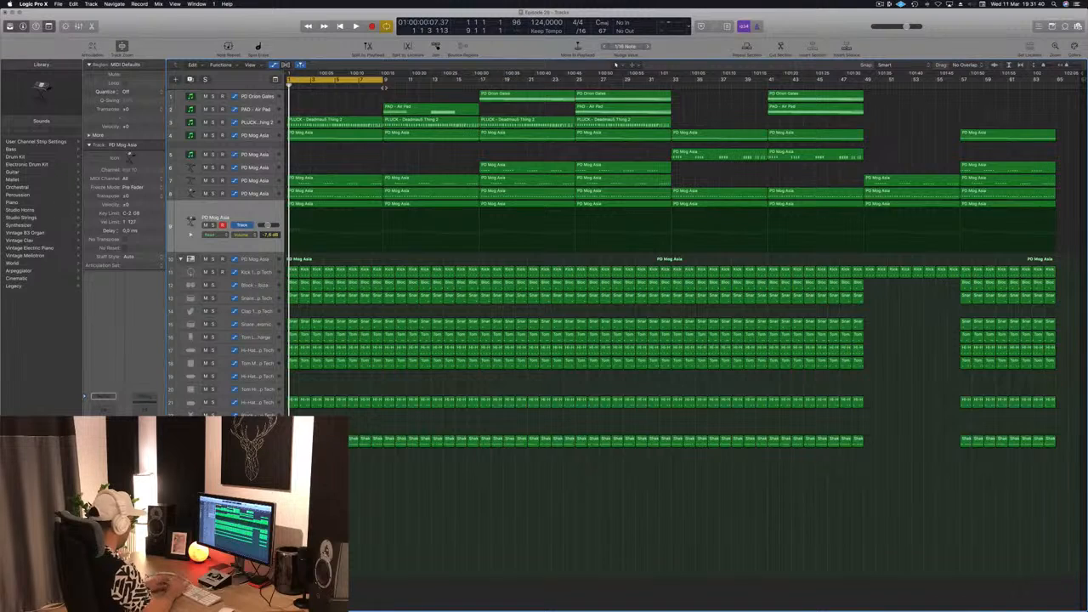
key("super+r")
key("super+r")
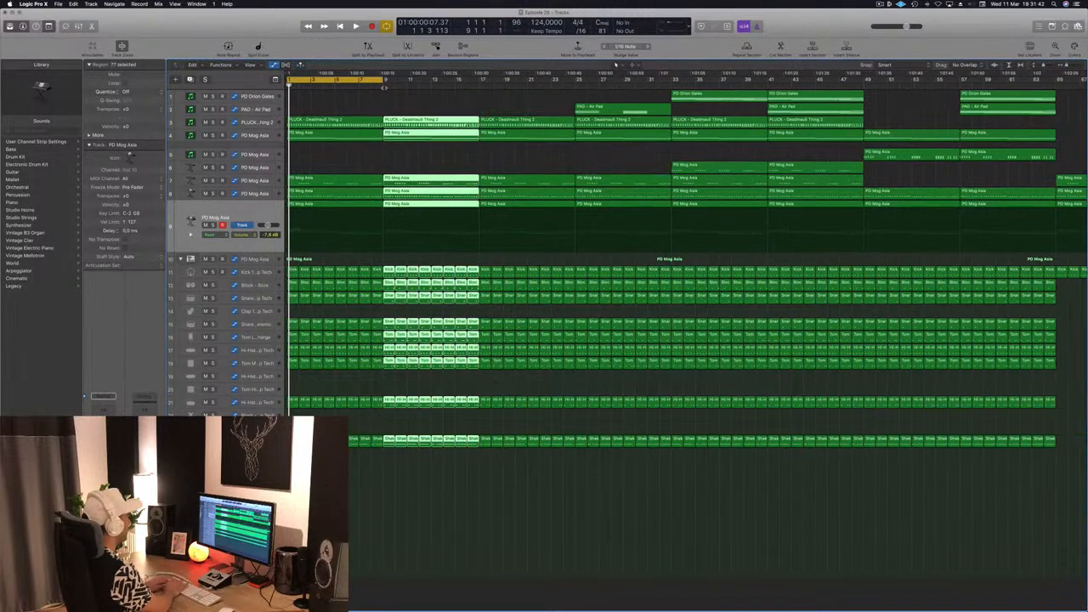
key("super+r")
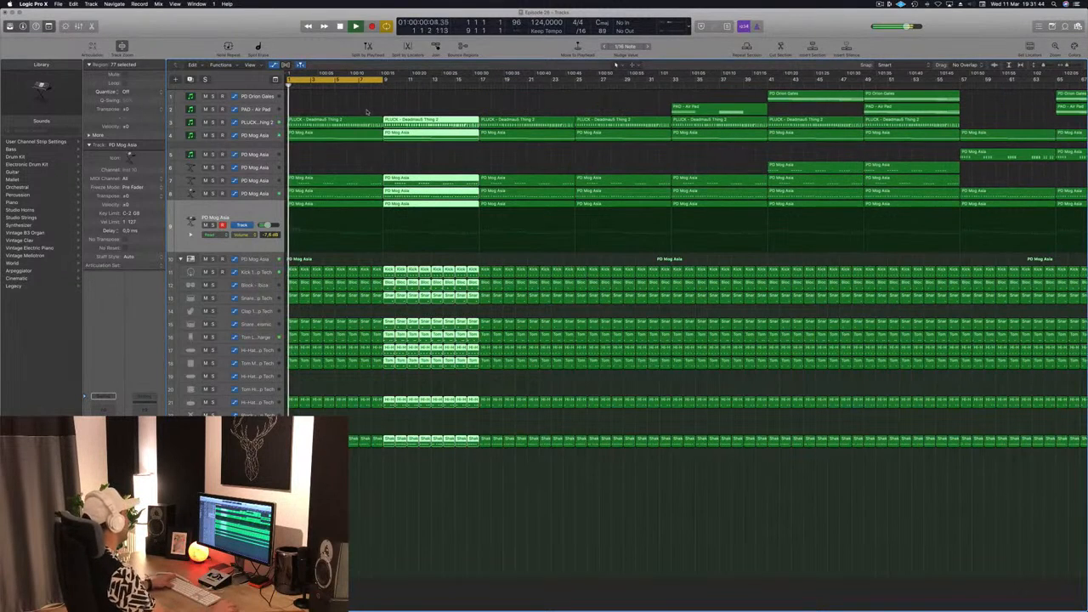
left_click(367, 108)
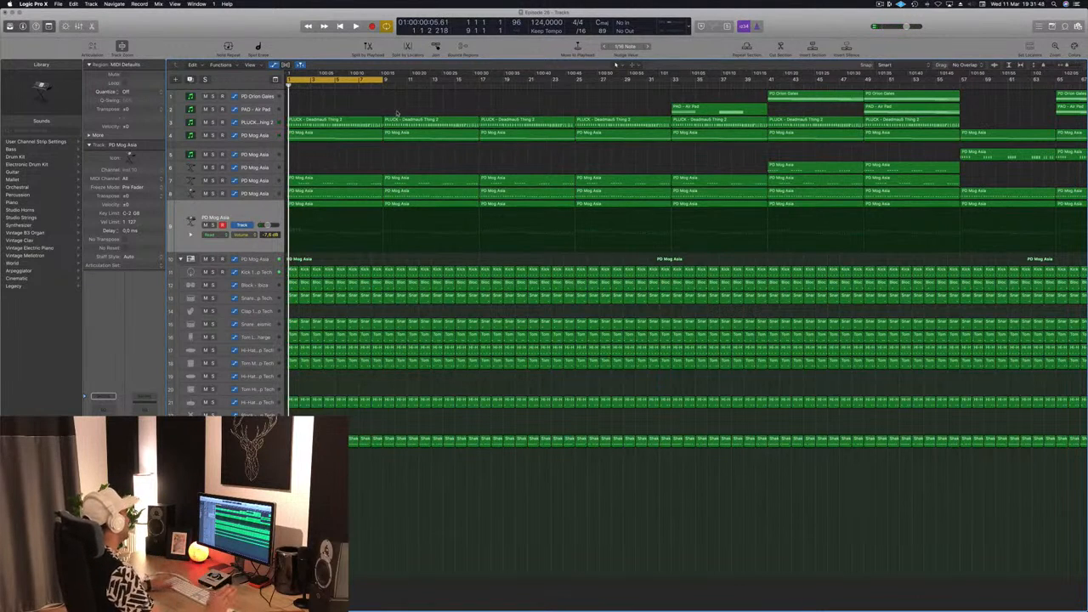
key("space")
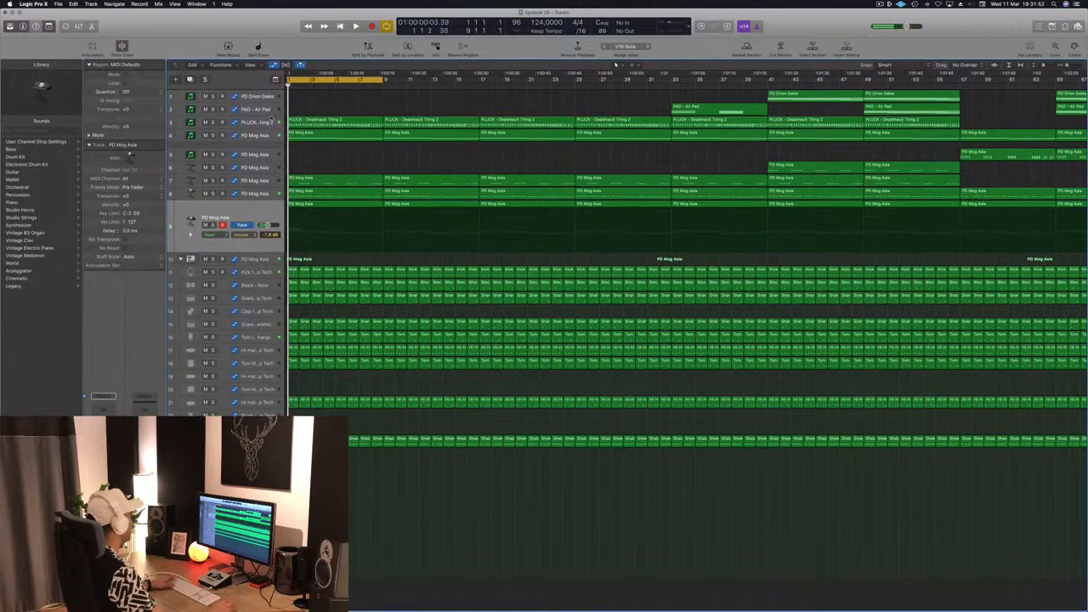
- Solo the PLUCK track and play its opening section on its own
left_click(264, 124)
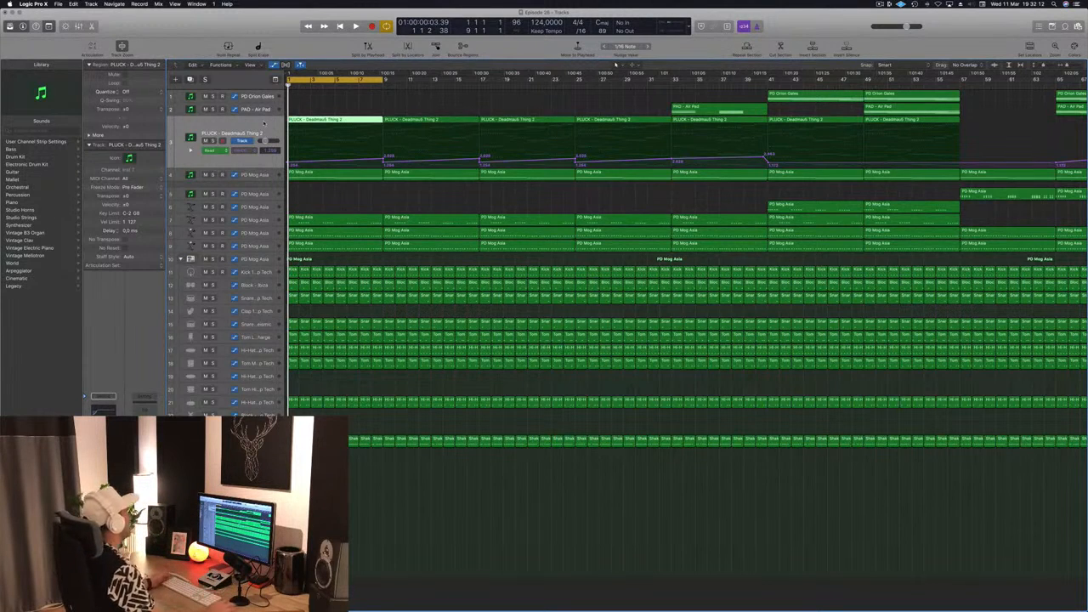
left_click(358, 194)
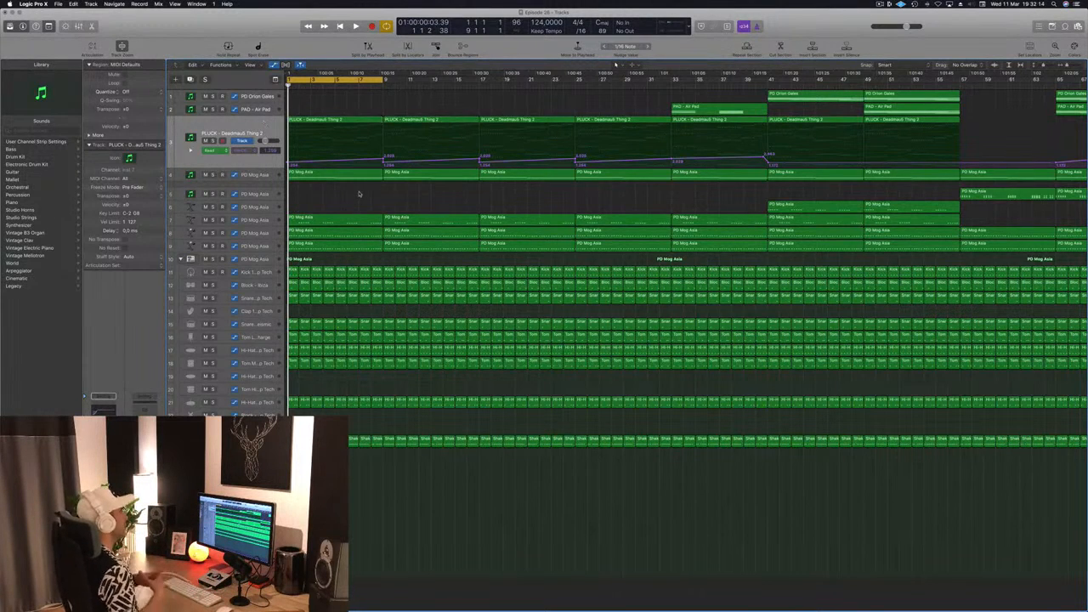
left_click(267, 131)
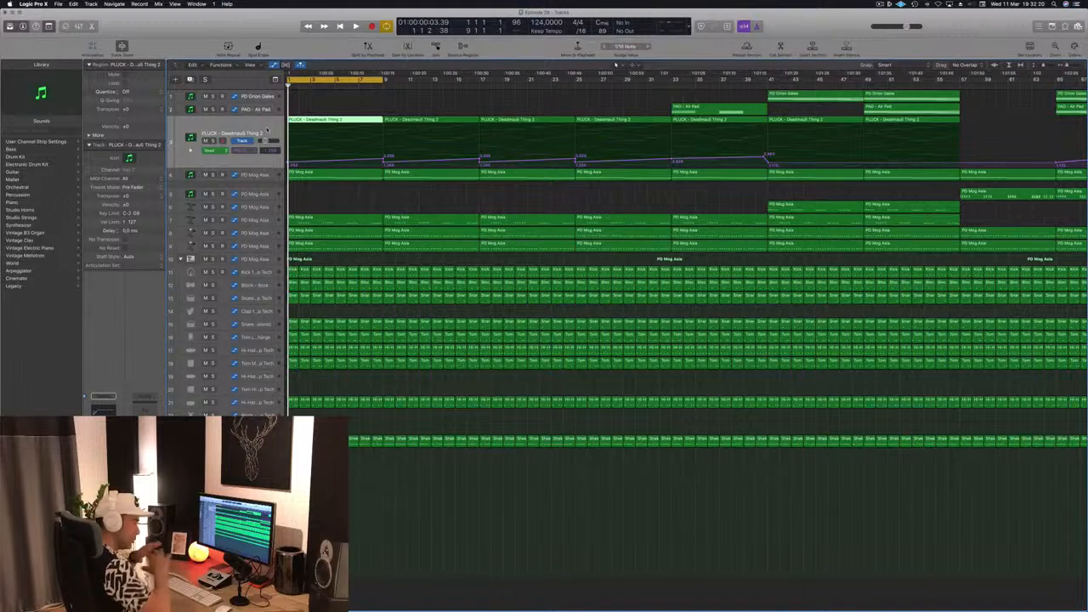
key("space")
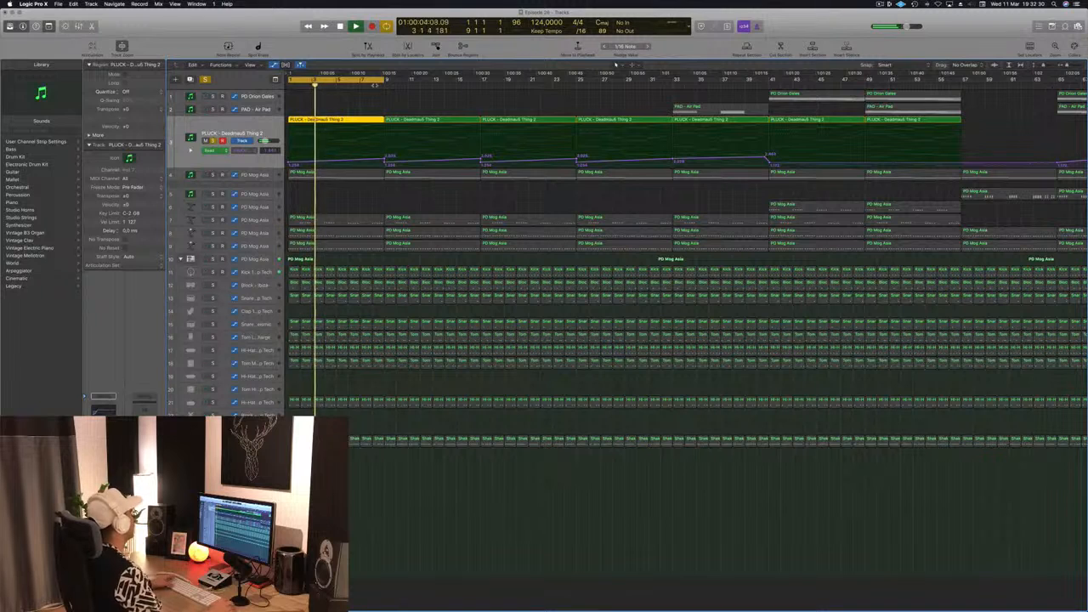
- Split the first PLUCK region at bar 3 and delete its remainder up to bar 9
key("space")
double_click(312, 120, "super")
key("Delete")
key("Return")
key("space")
- Solo the PD Mog Asia track 4 alongside the PLUCK and display its first region's notes in the Piano Roll
left_click(323, 174)
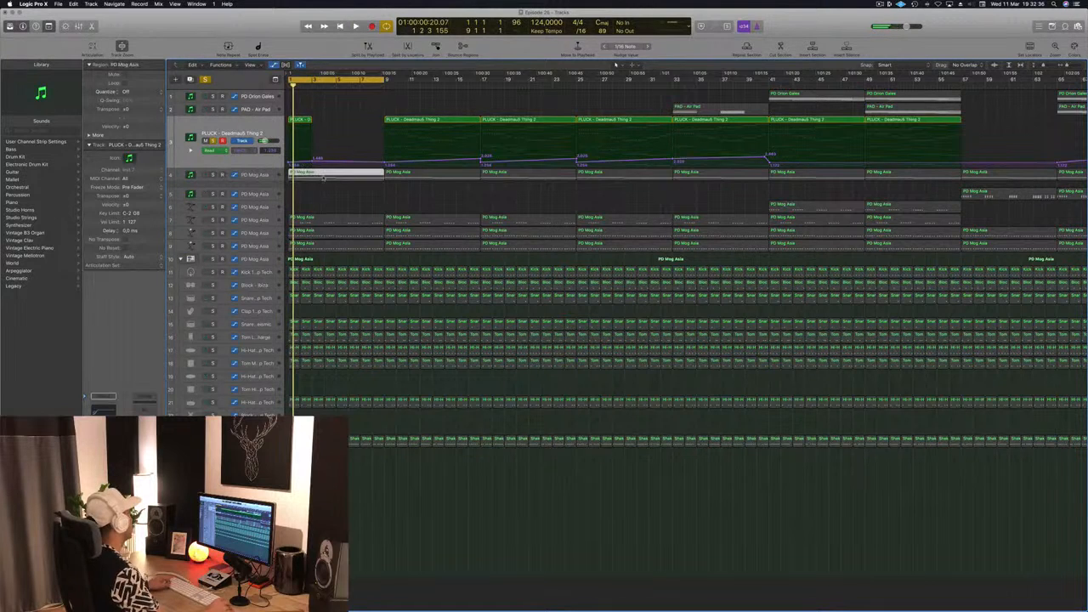
left_click(207, 174)
key("space")
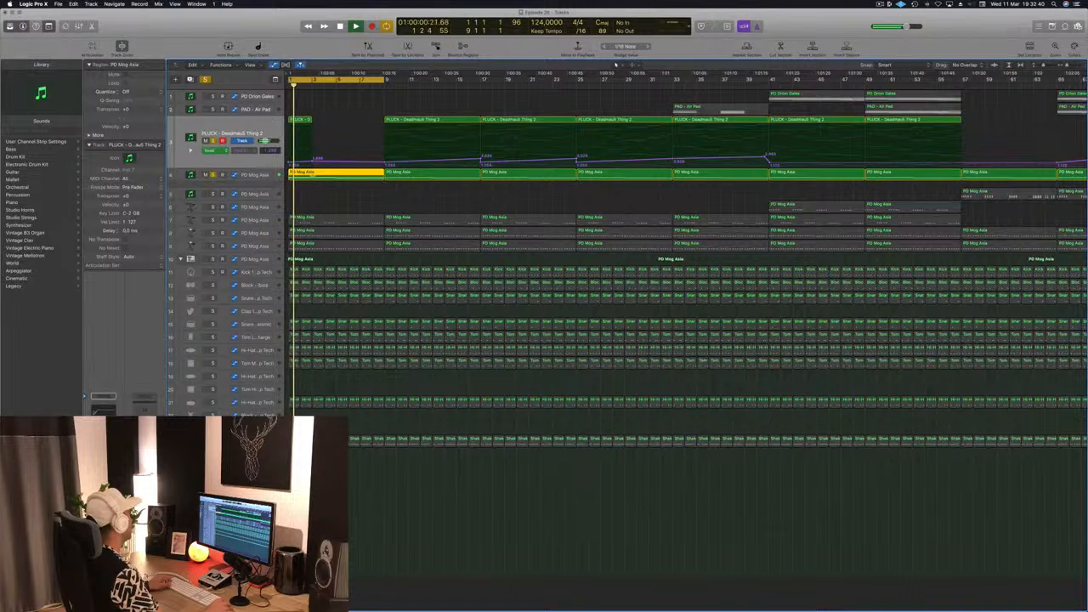
double_click(330, 172)
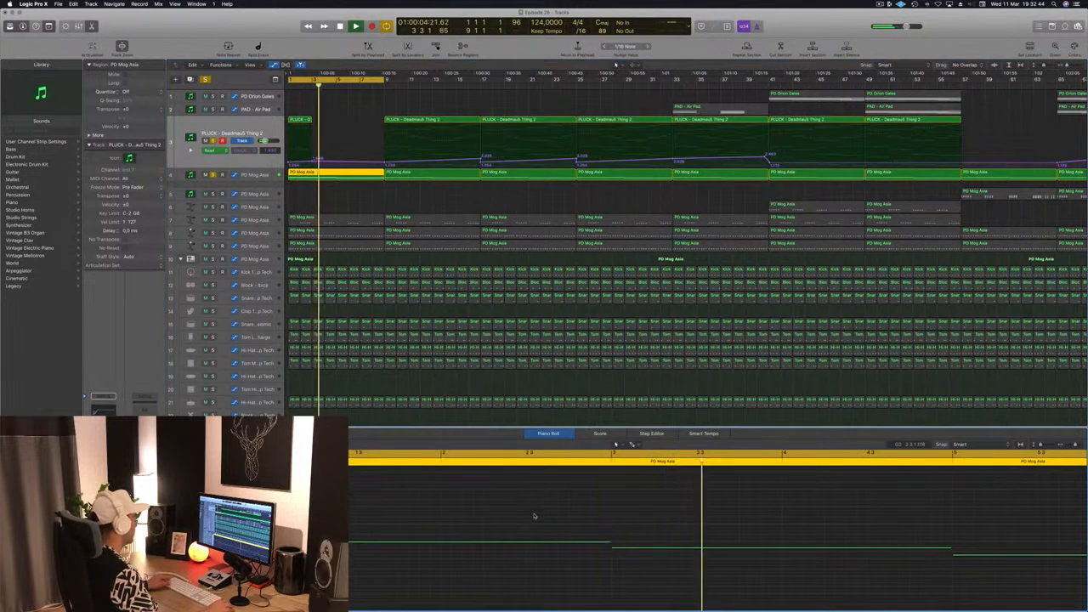
key("super+Left")
key("super+Left")
key("super+Left")
key("super+Left")
key("super+Right")
key("Return")
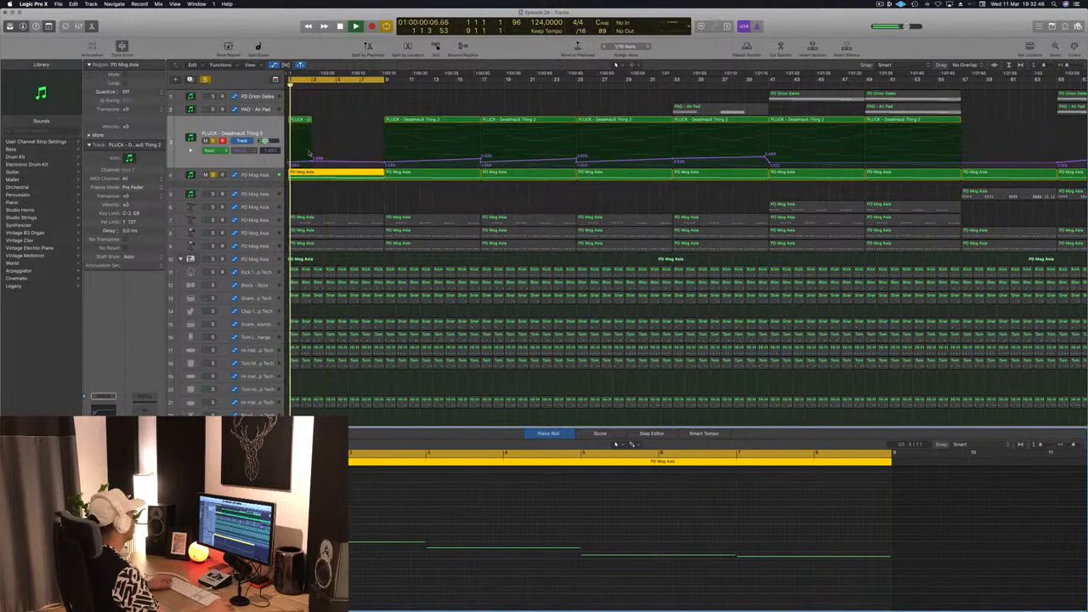
- Split the first region on track 4 at bar 3 and delete its remainder up to bar 9
double_click(314, 174, "super")
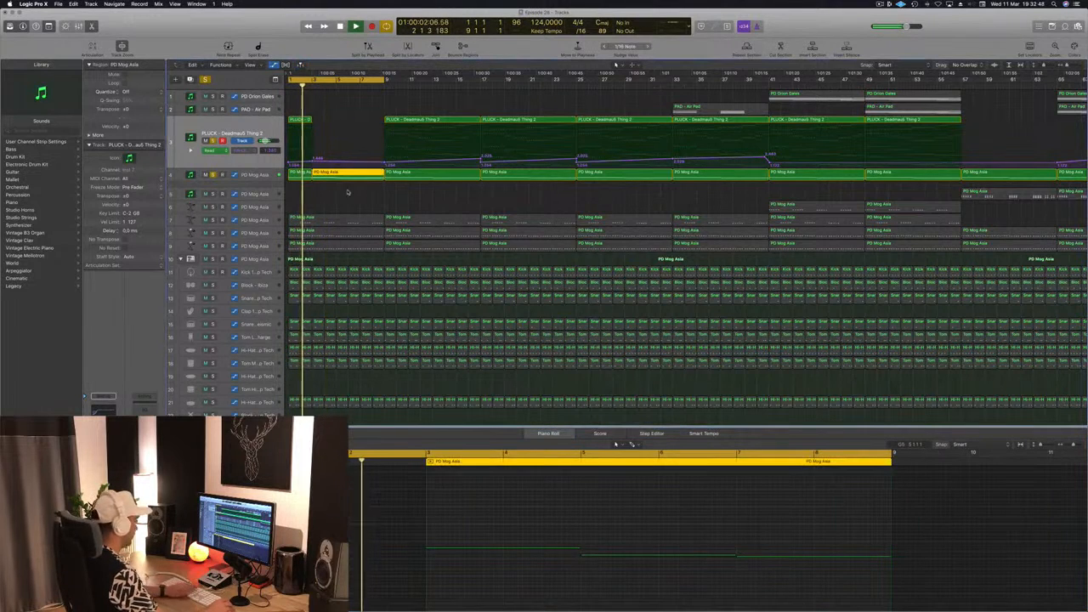
key("Delete")
key("Return")
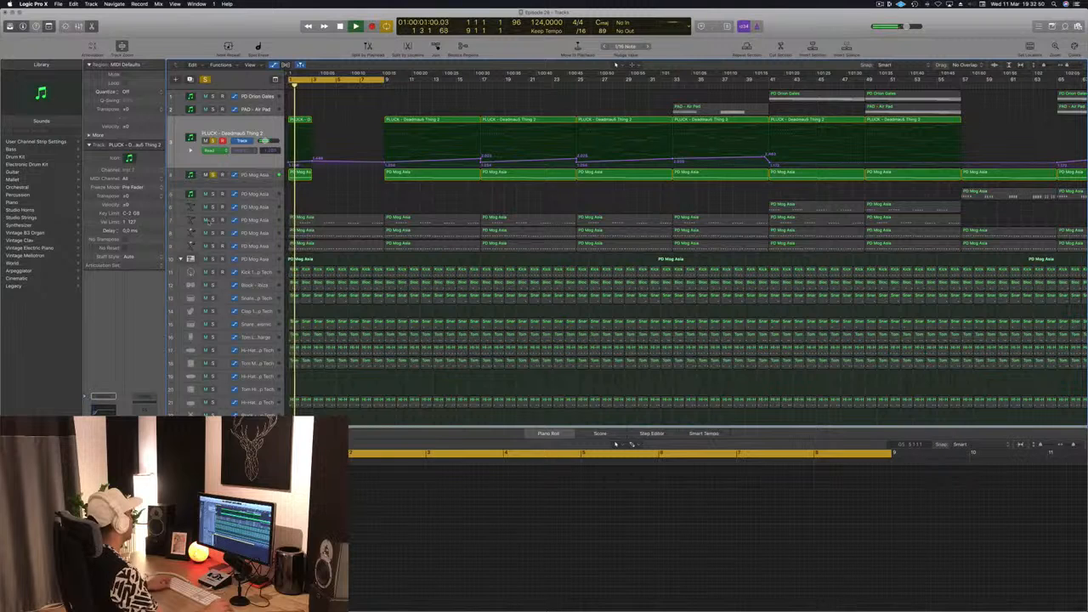
- Solo the PD Mog Asia track 7 and delete its first region, from bar 1 to bar 9
left_click(213, 221)
left_click(348, 218)
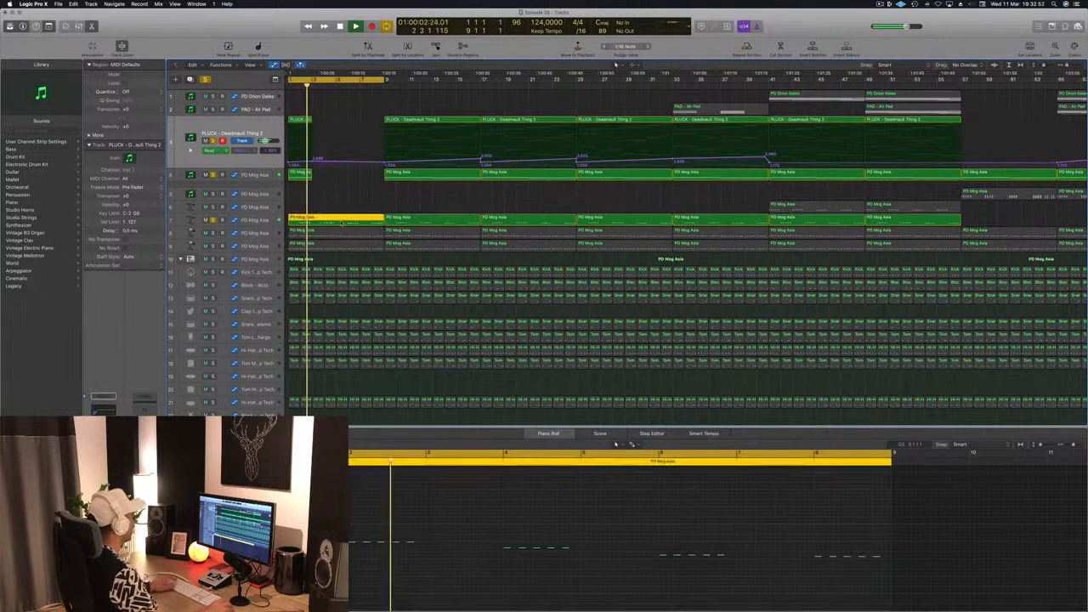
key("Delete")
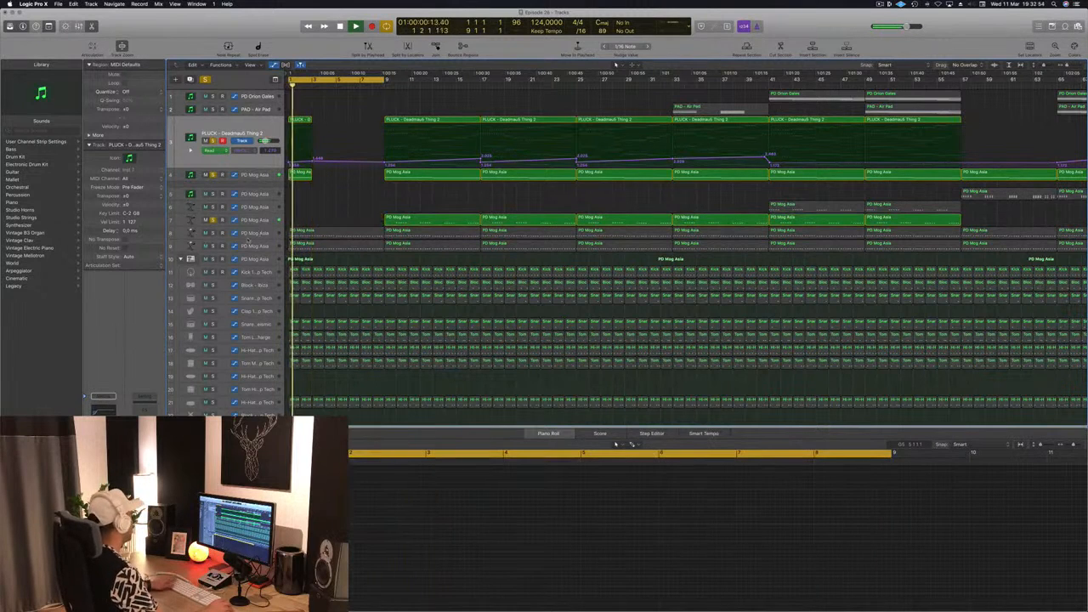
key("super+z")
- Solo the PD Mog Asia tracks 8 and 9 and delete the first region on each, up to bar 9
left_click(213, 211)
key("Return")
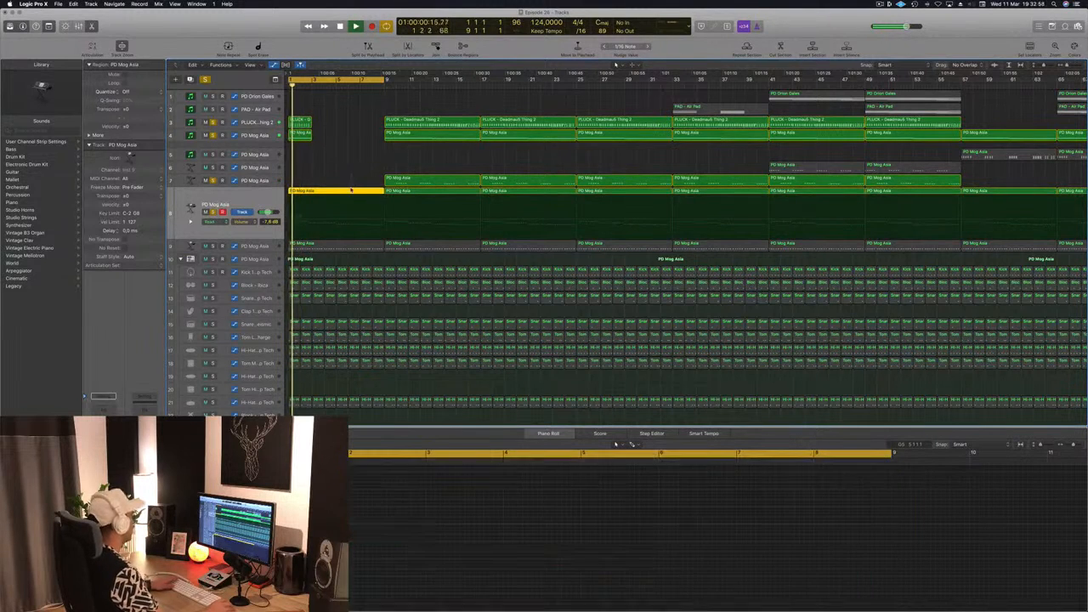
key("Delete")
scroll(355, 177, "down", 2)
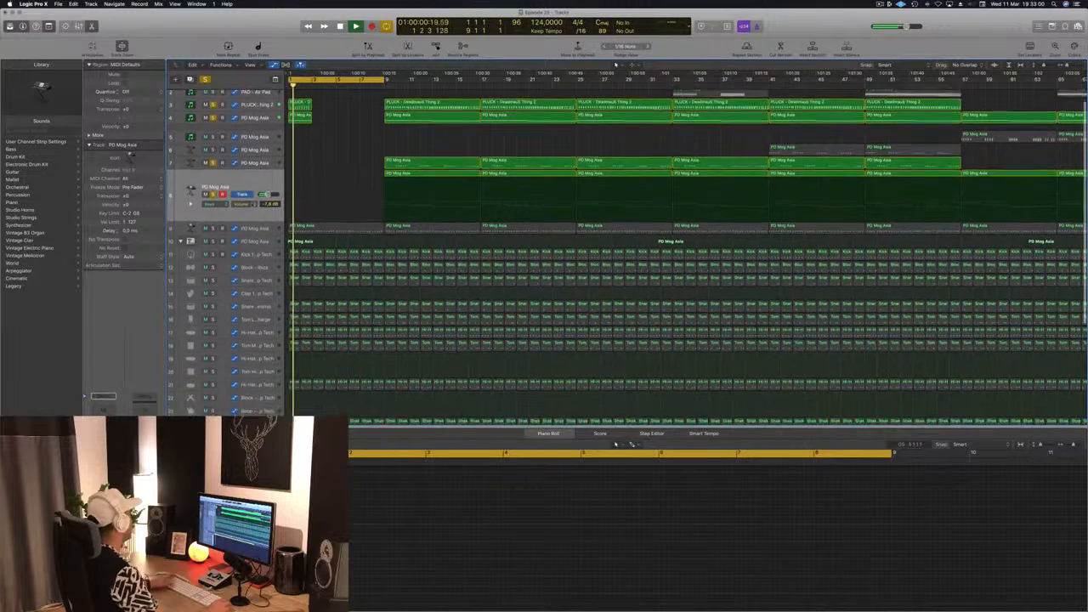
left_click(213, 226)
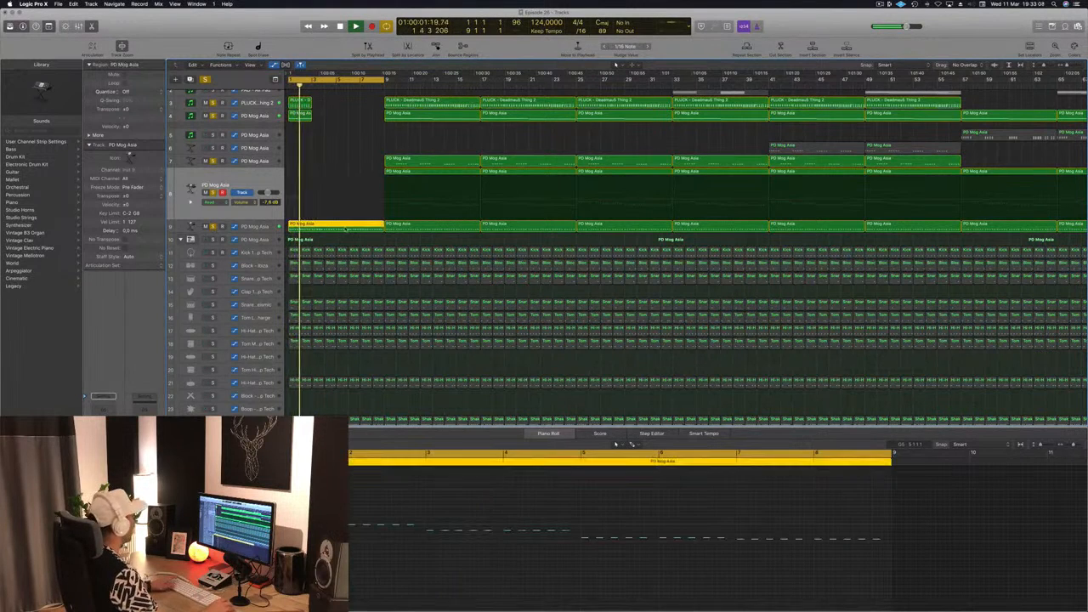
scroll(354, 200, "up", 2)
- Copy the two-bar regions on tracks 3 and 4 to fill the gap up to bar 9, and audition them with all tracks unsoloed
key("space")
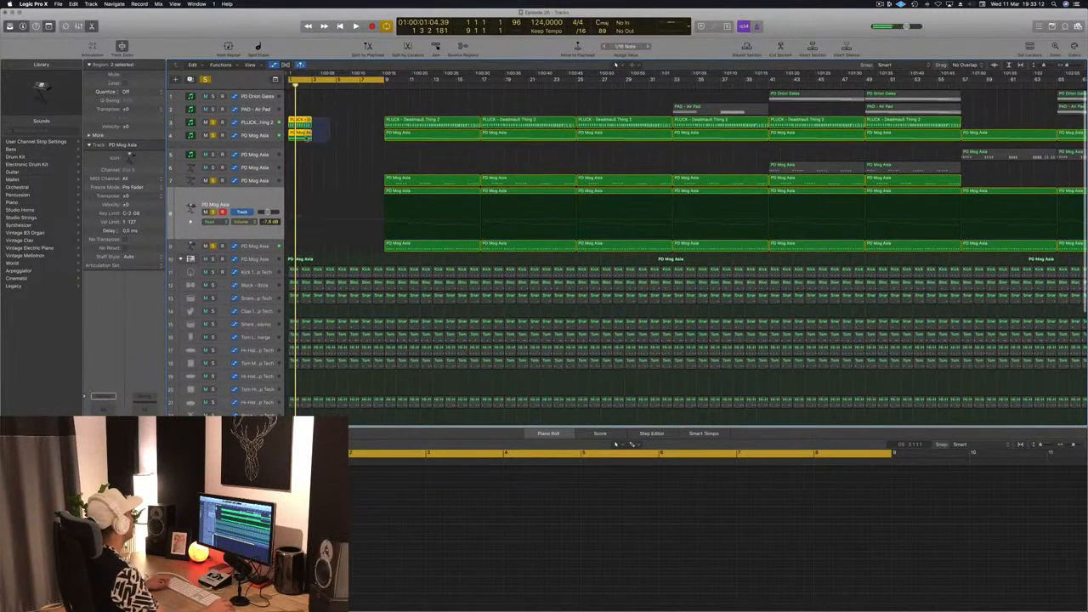
left_click_drag(300, 120, 355, 120)
key("space")
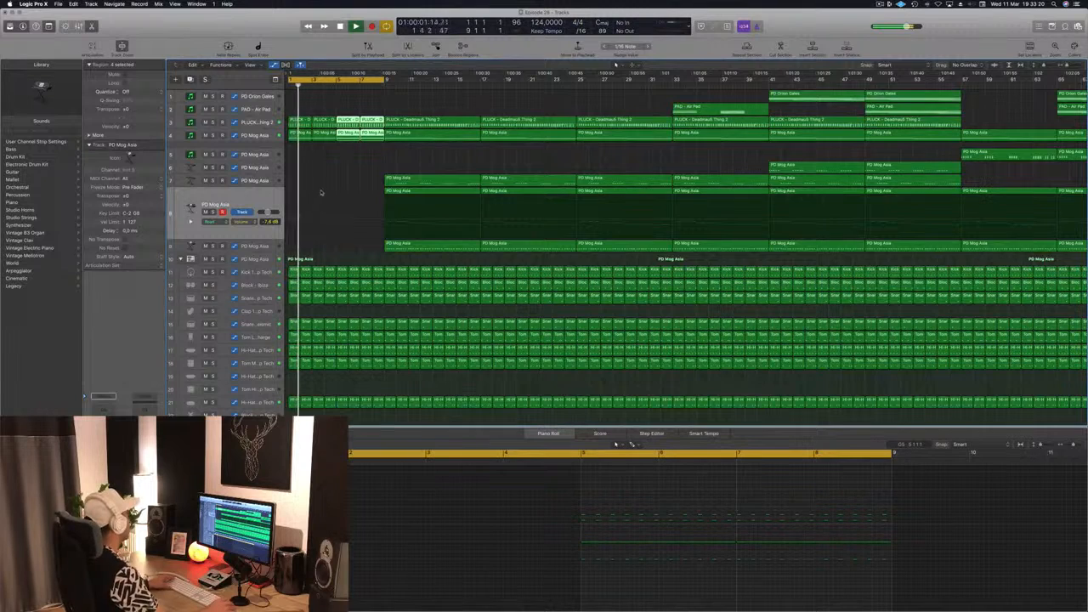
scroll(316, 172, "down", 2)
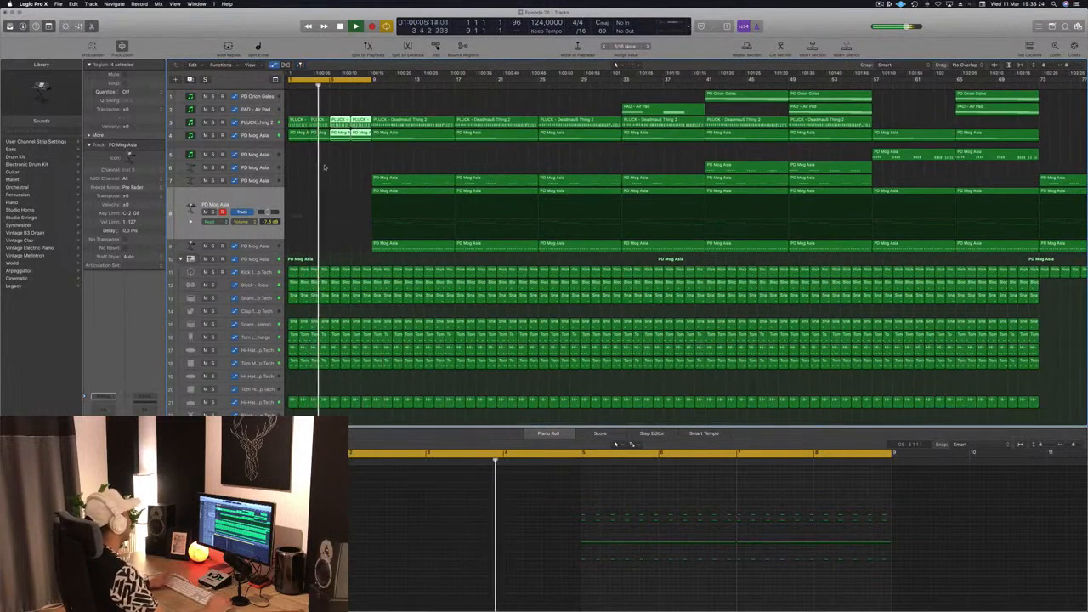
left_click(327, 166)
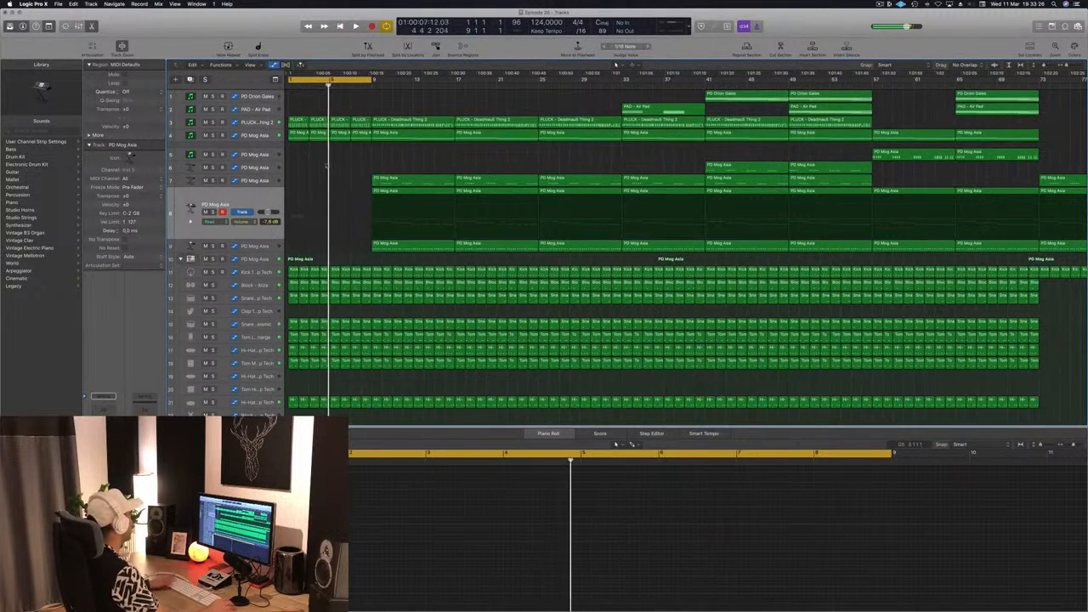
- Show the Drum Machine Designer and Smart Controls for the PD Mog Asia drum stack, and audition the intro
left_click(258, 273)
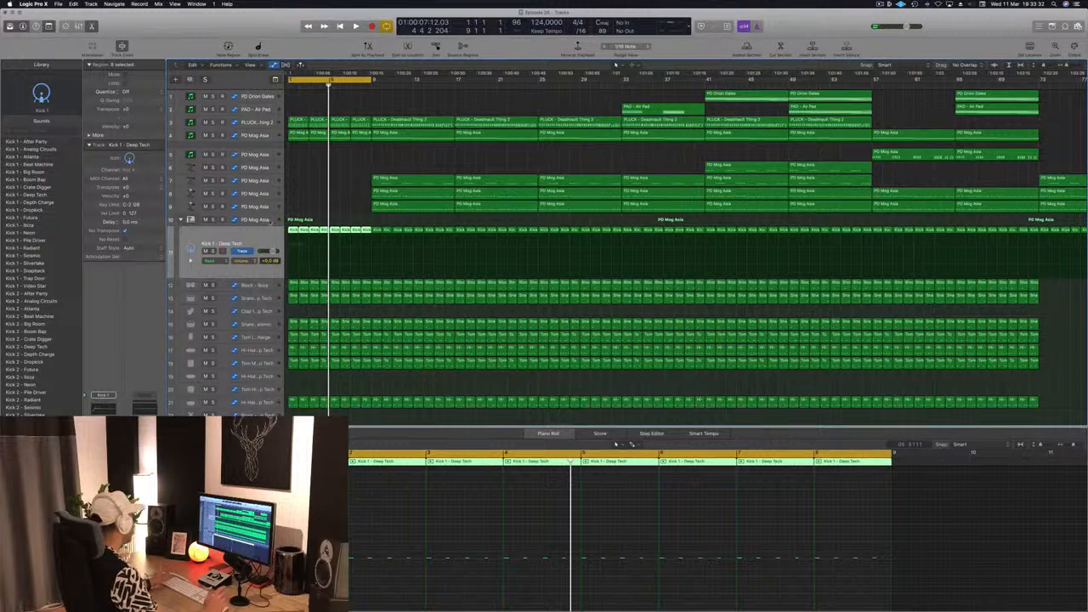
left_click(270, 222)
key("space")
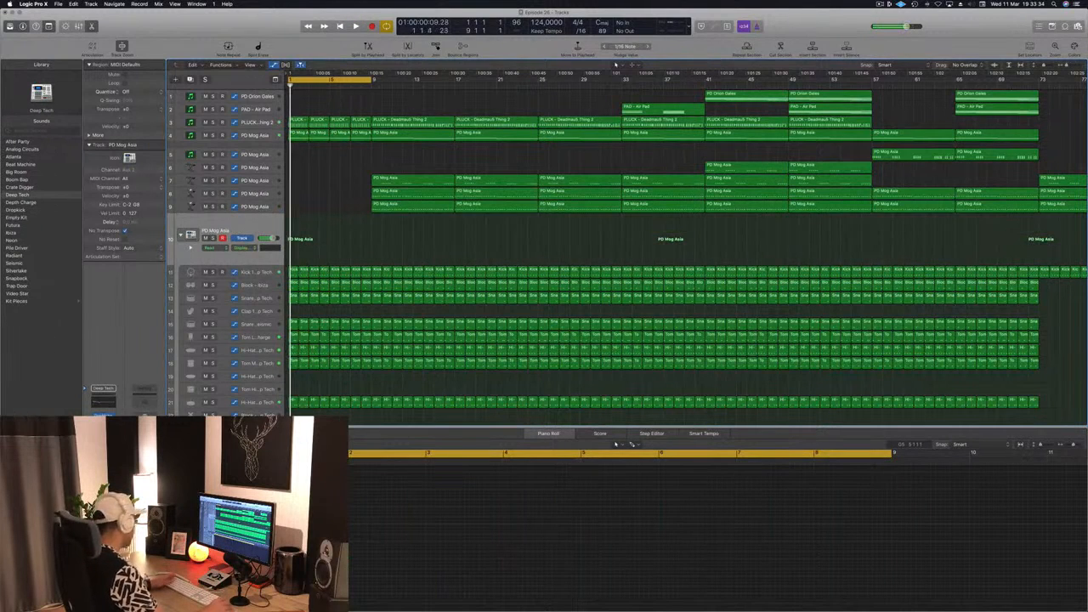
key("v")
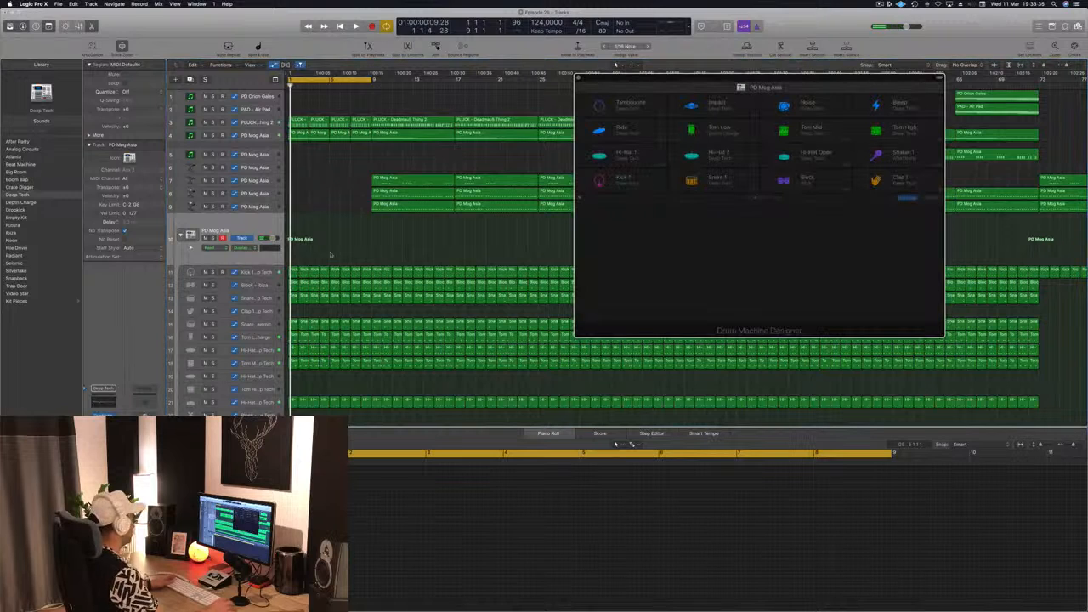
key("b")
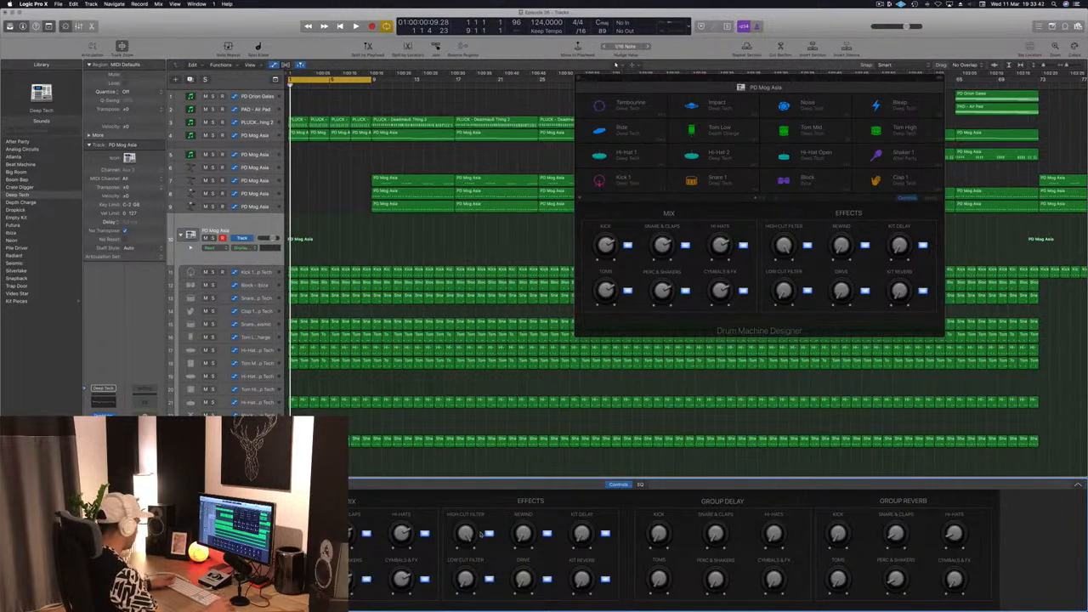
key("space")
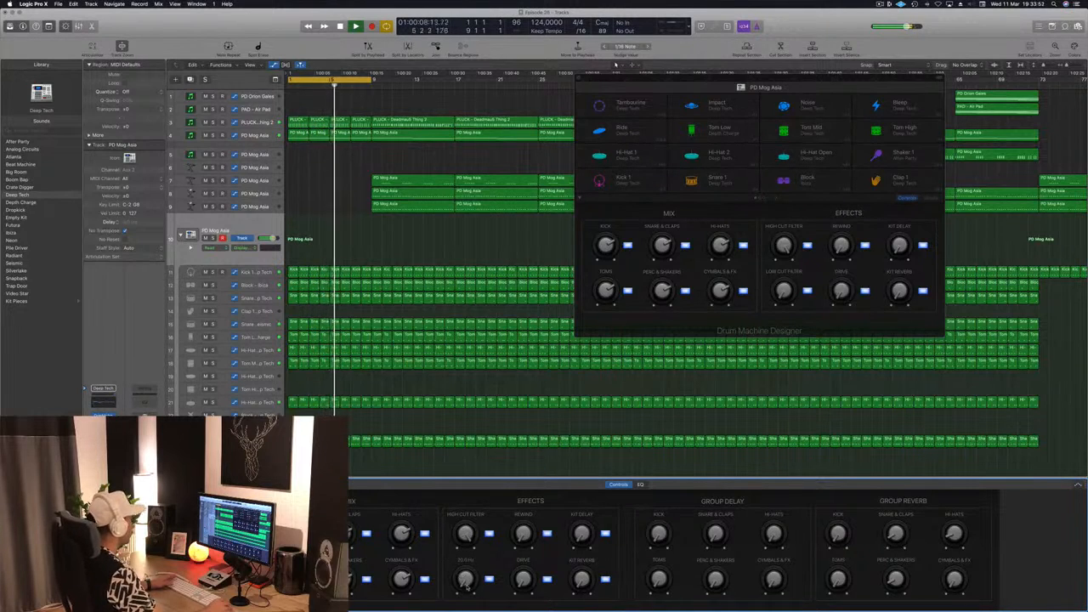
key("space")
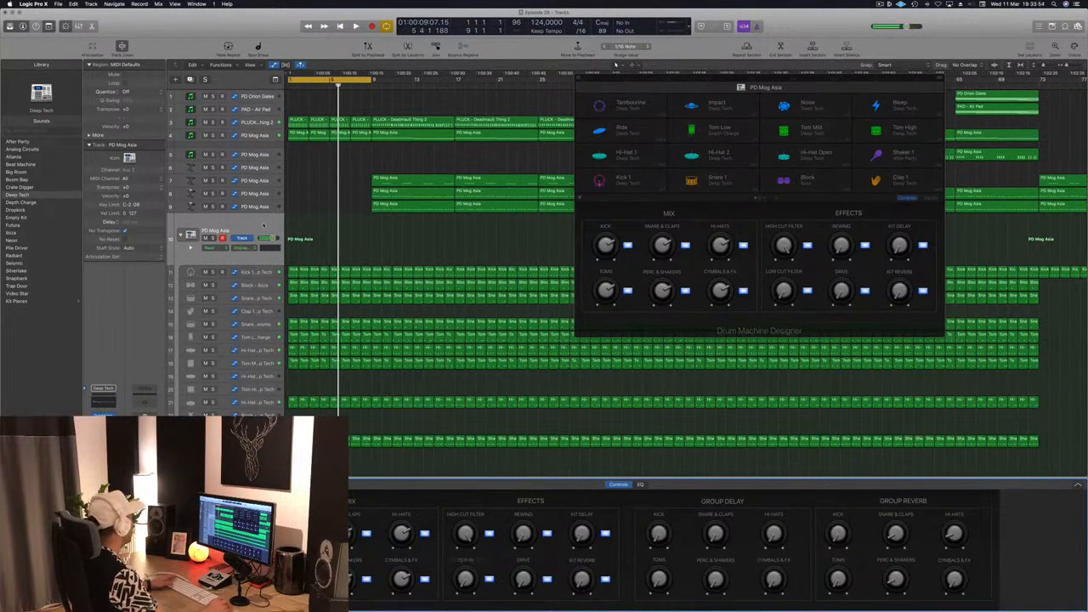
- Inspect the Kick 1 controls while playing the intro, and close the Drum Machine Designer window
left_click(260, 273)
key("space")
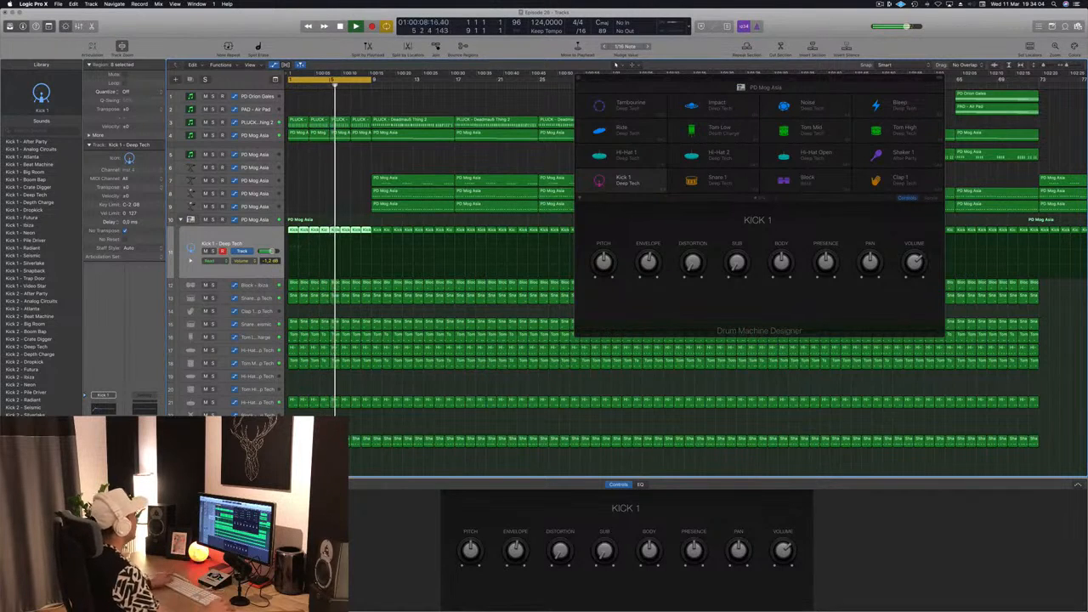
left_click_drag(823, 83, 799, 84)
left_click(554, 81)
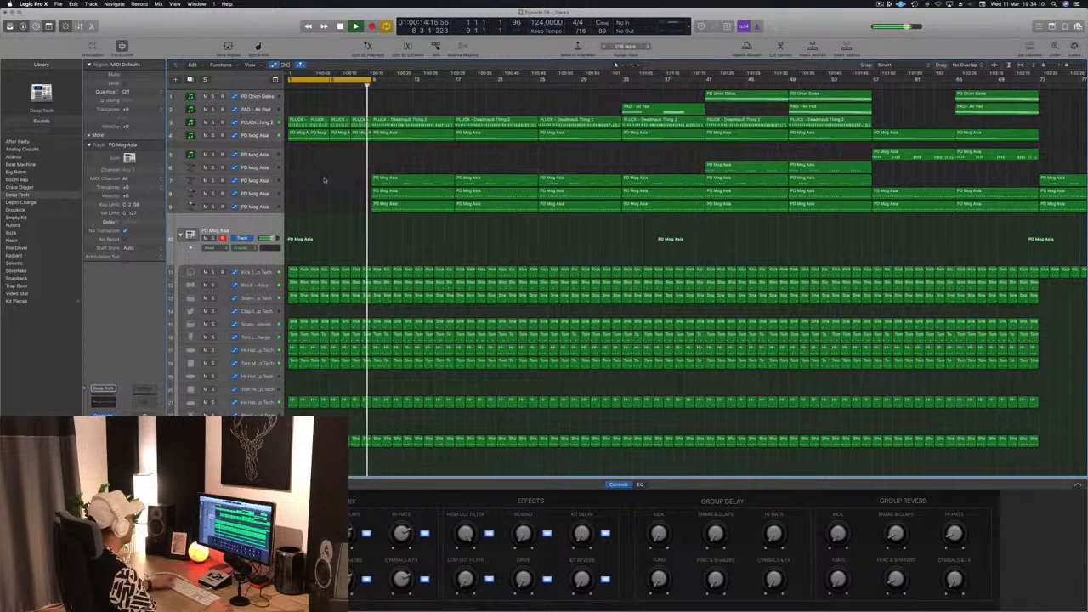
key("space")
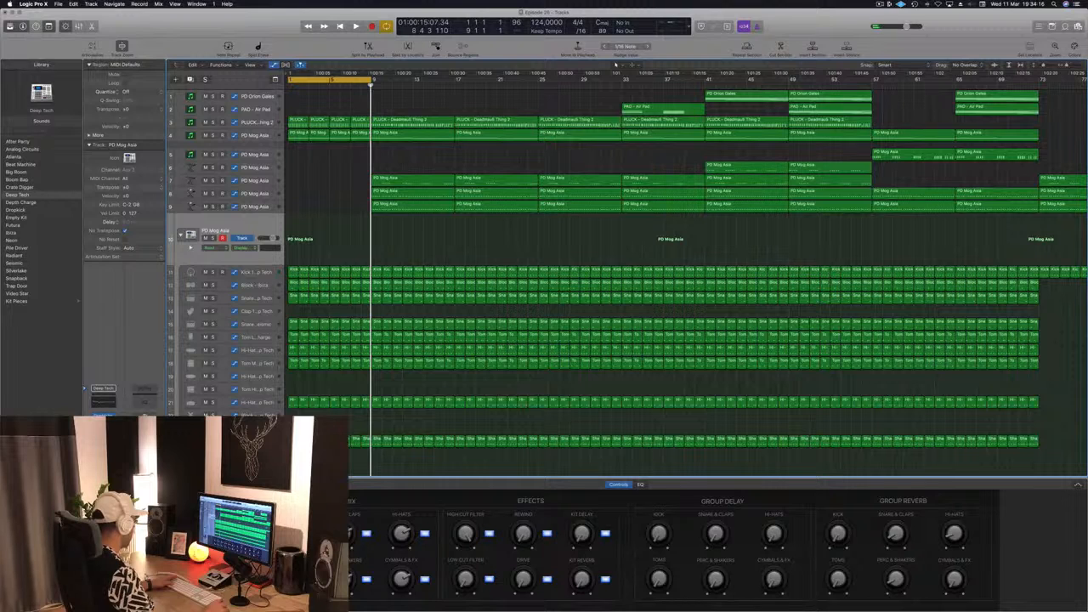
- Automate the PD Mog Asia drum stack's Low Cut Filter to 148 Hz from bar 1 in Touch mode, and switch the automation to Read
key("space")
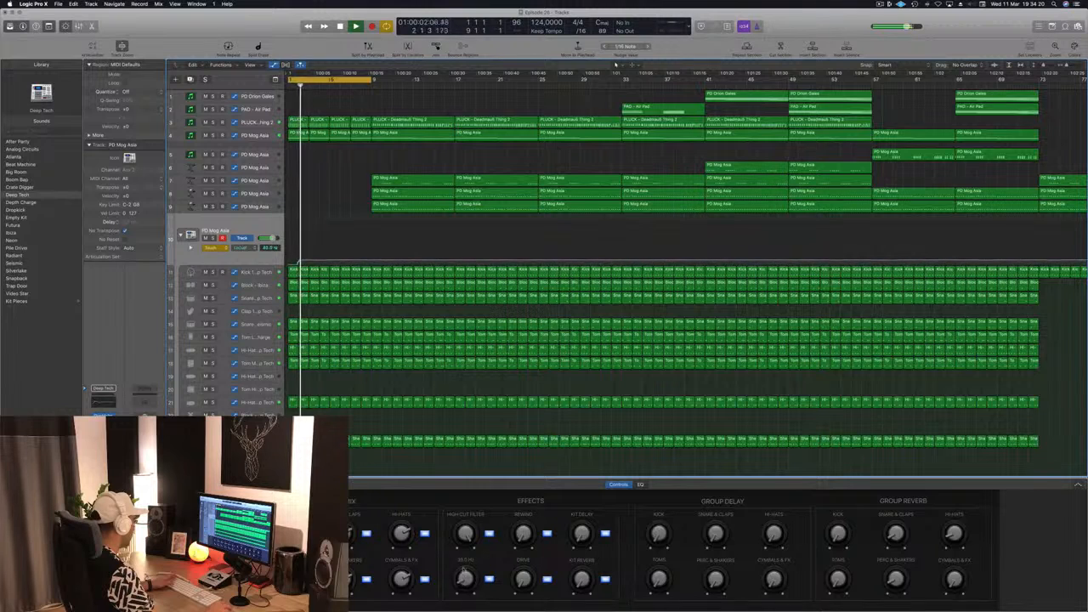
mouse_move(306, 250)
left_mouse_down()
mouse_move(283, 261)
mouse_move(292, 251)
left_mouse_up()
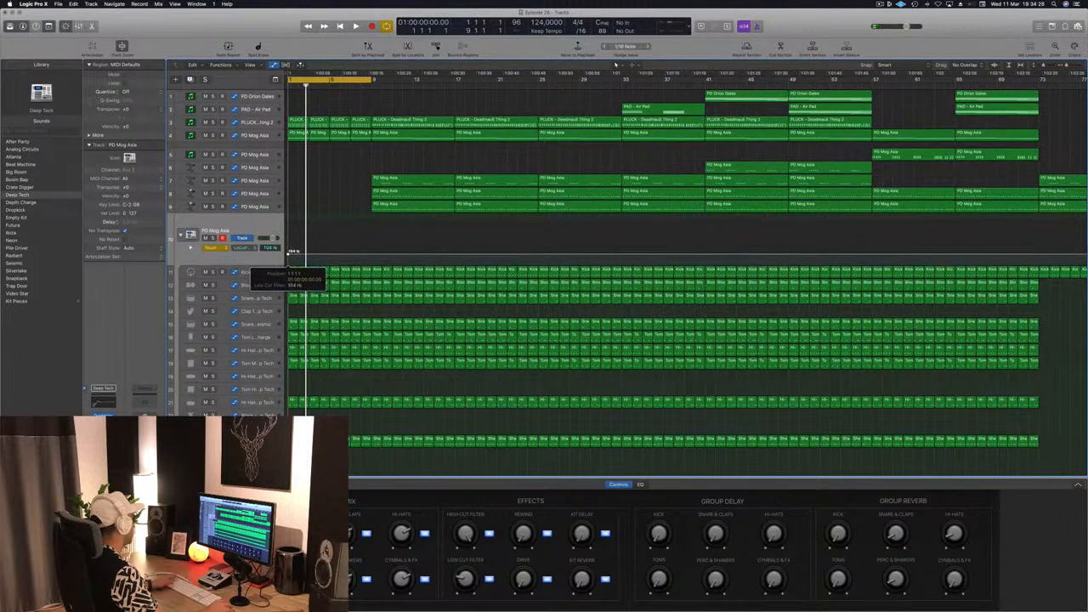
key("space")
key("space")
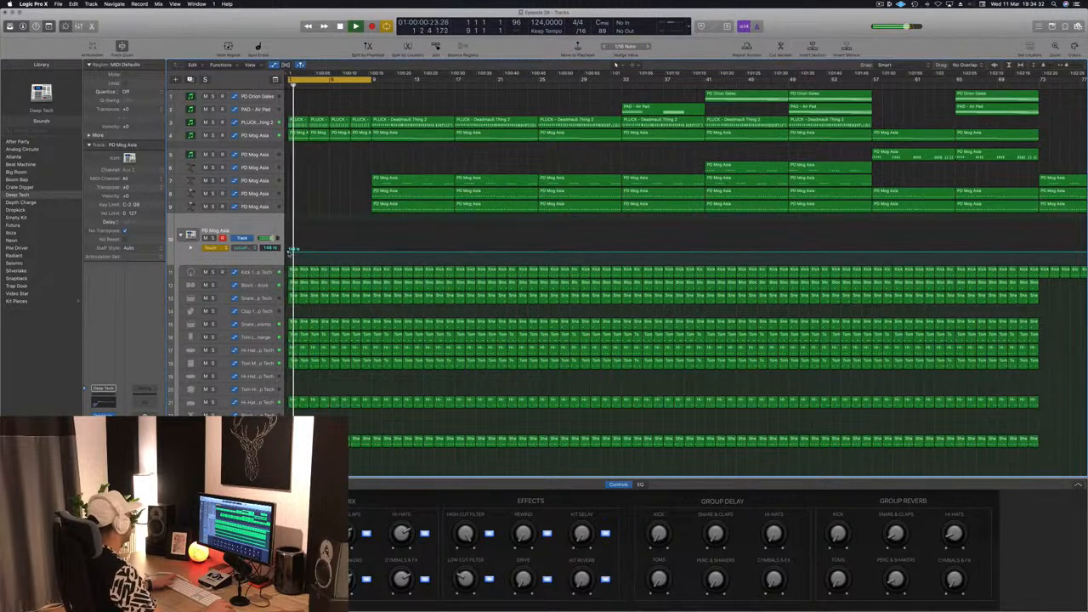
left_click(211, 246)
left_click(225, 241)
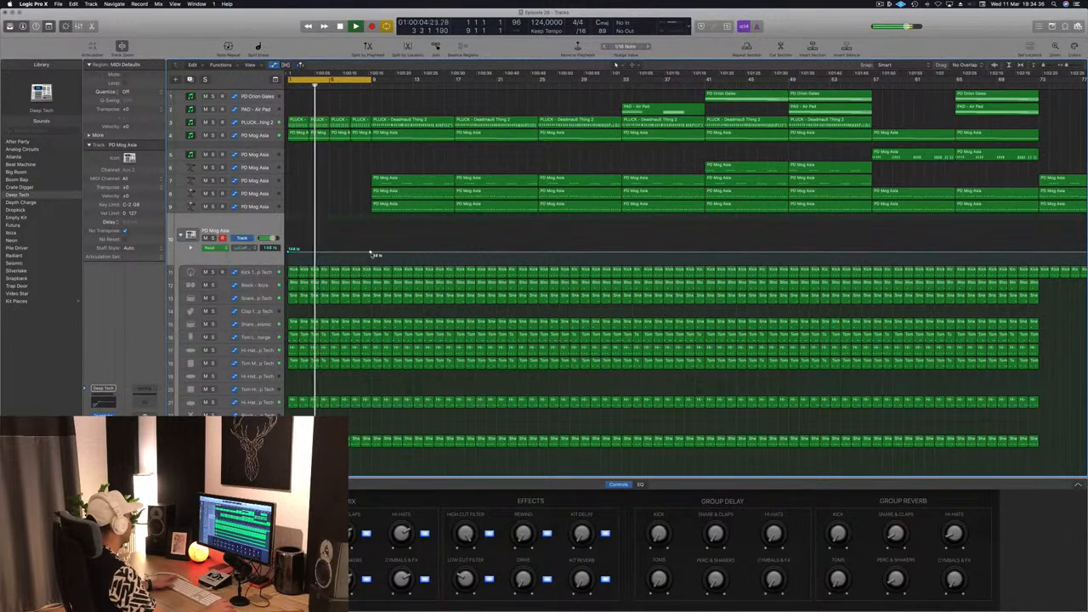
- Add Low Cut Filter automation points just before bar 9 so the value drops from 148 Hz to 20 Hz there
key("Return")
left_click(370, 253)
left_click(370, 259)
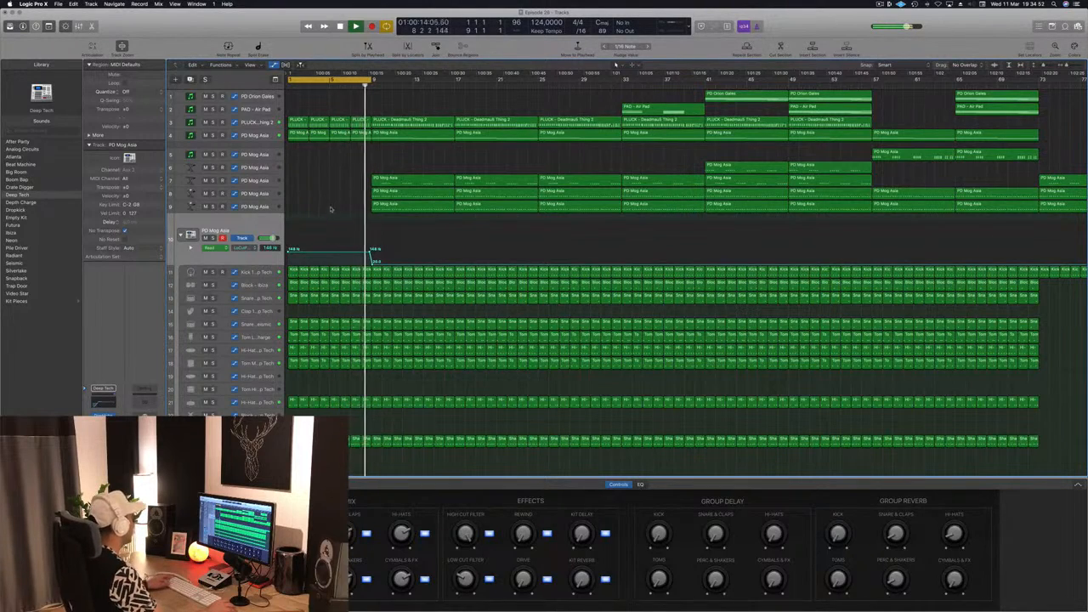
- Delete the regions from bar 9 to 17 on tracks 3, 4 and 7 to 9, and fill tracks 3 and 4 with copies of the two-bar regions
scroll(396, 256, "up", 5)
scroll(399, 246, "down", 5)
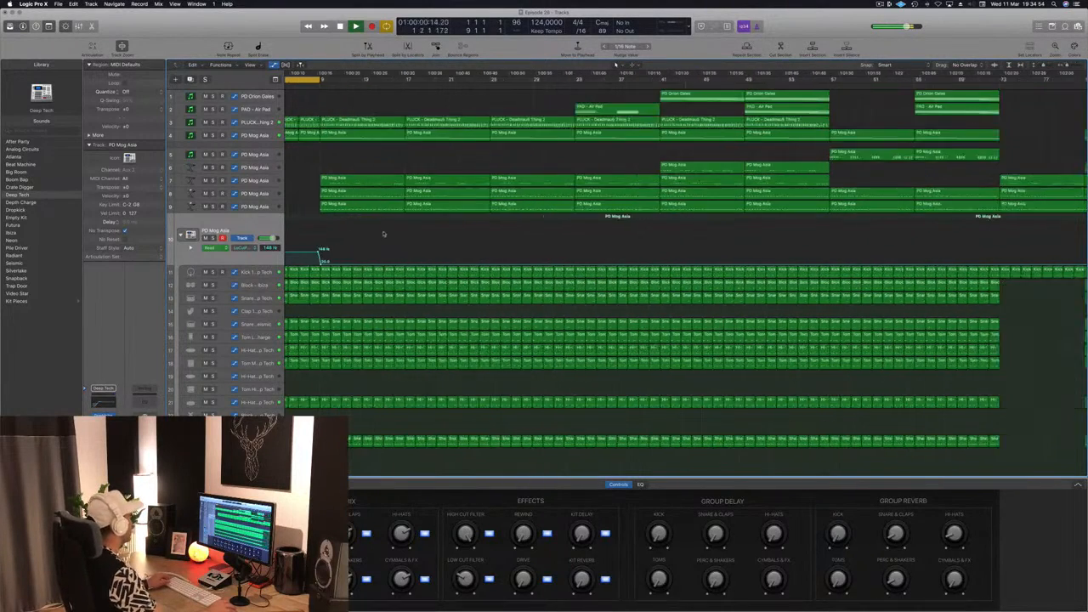
scroll(358, 230, "up", 5)
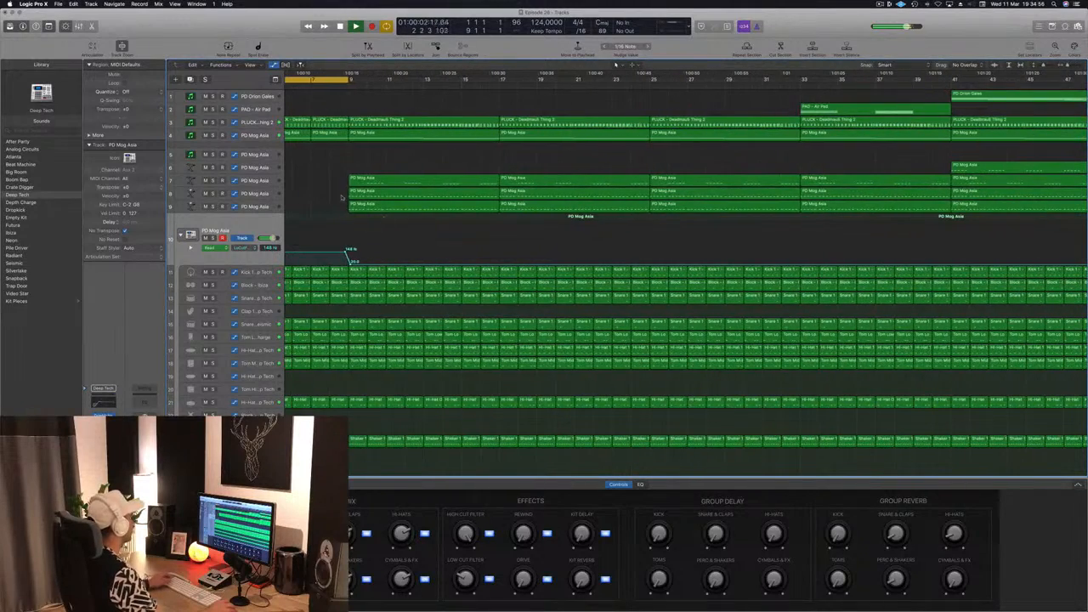
scroll(341, 195, "down", 2)
left_click_drag(443, 117, 493, 215)
key("Delete")
mouse_move(443, 116)
left_mouse_down()
mouse_move(284, 149)
mouse_move(434, 138)
mouse_move(436, 127)
left_mouse_up()
scroll(341, 151, "left", 1)
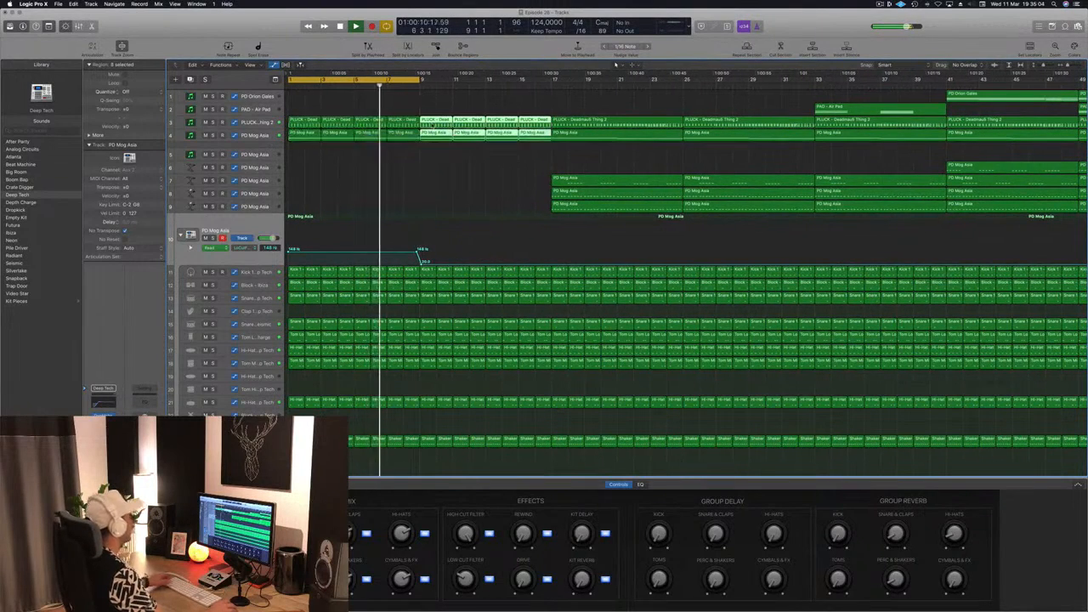
- Replay the intro and delete the regions from bar 1 to 9 on Snare track 15 and Hi-Hat track 21
key("Return")
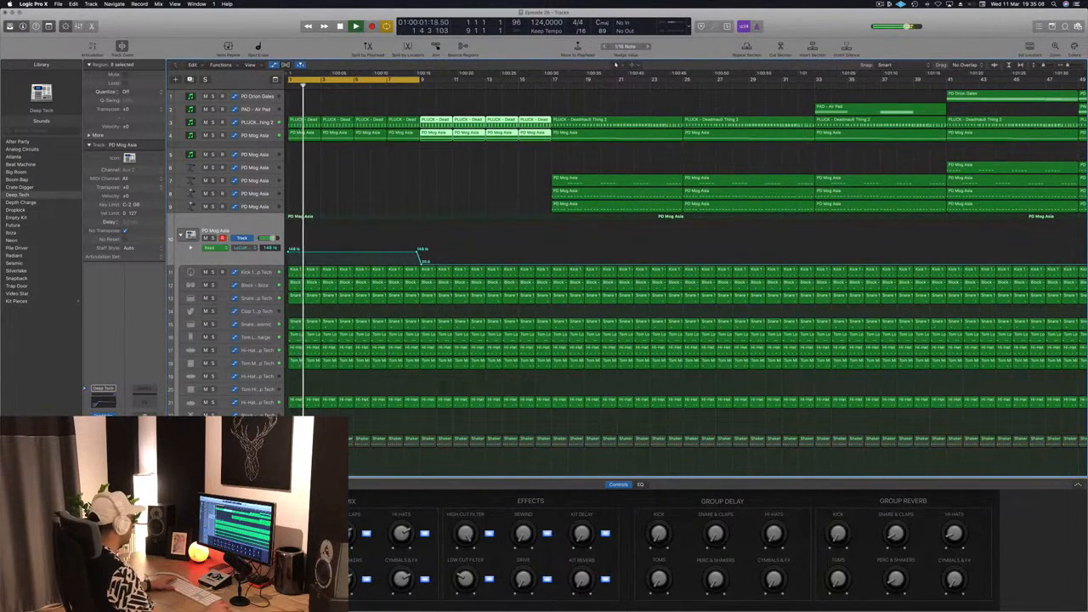
key("space")
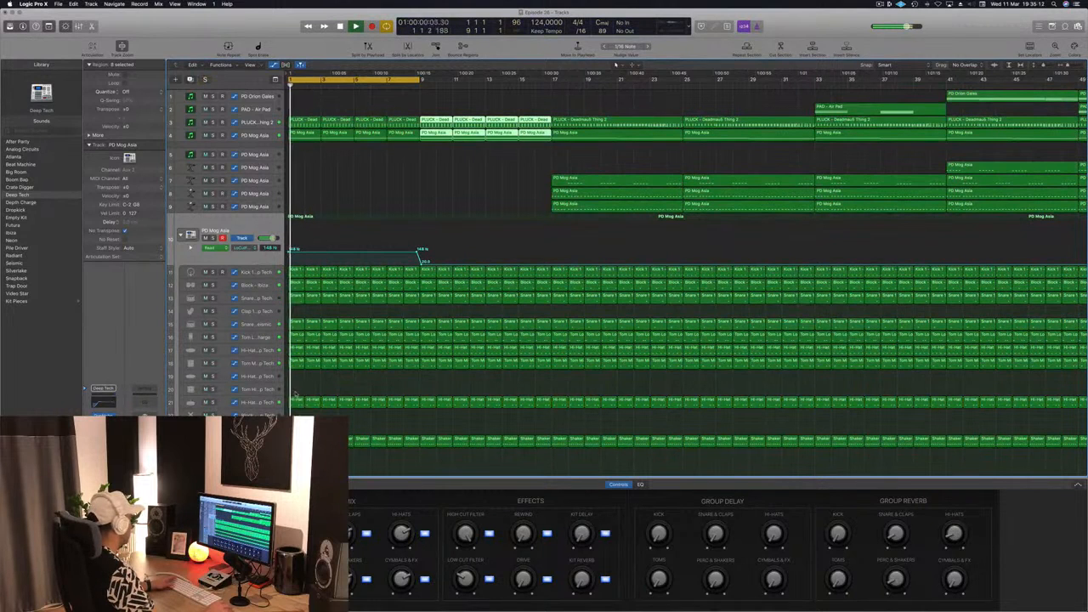
left_click_drag(294, 394, 359, 405)
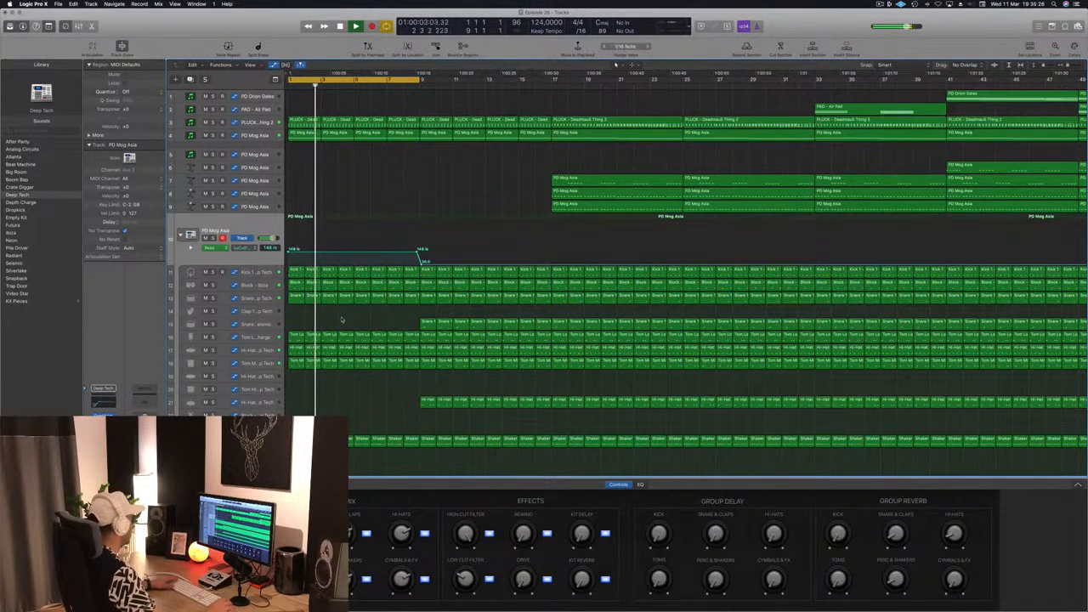
- Check the Snare 1 track while auditioning the thinned opening drums
left_click(255, 298)
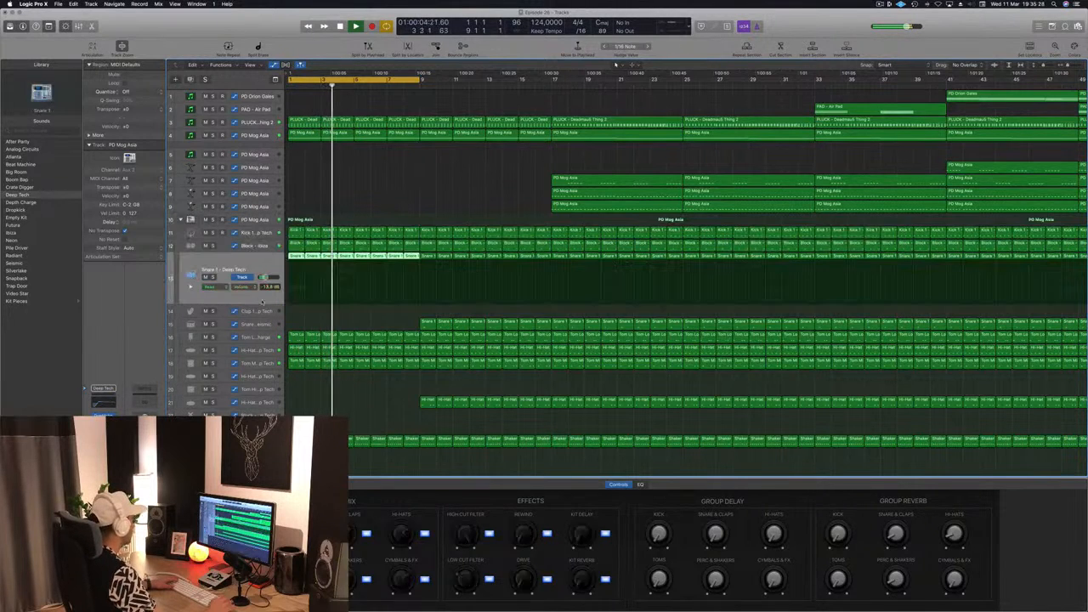
left_click(327, 315)
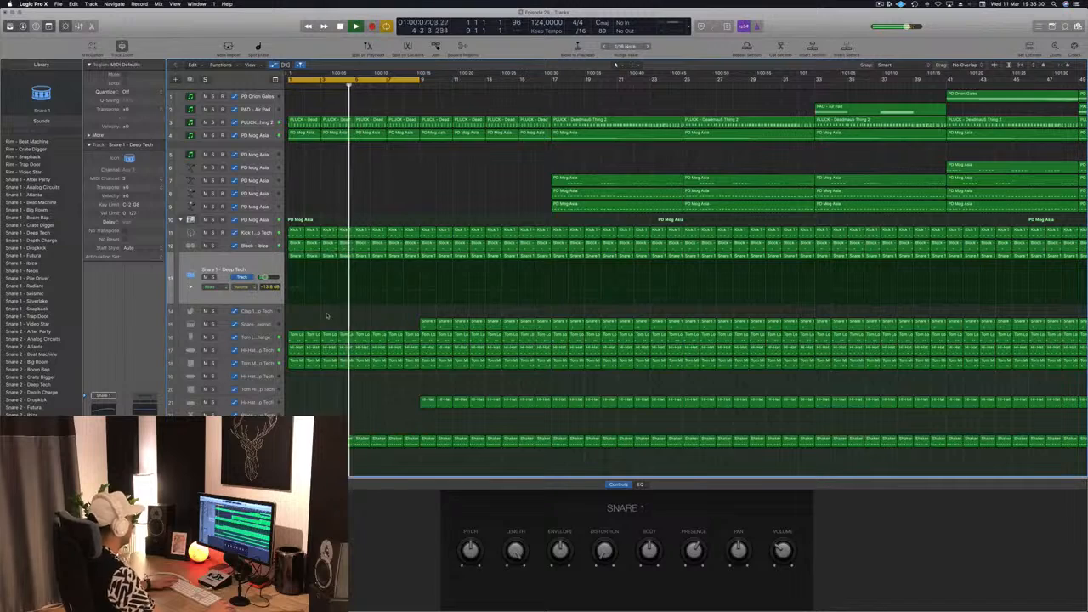
key("super+Left")
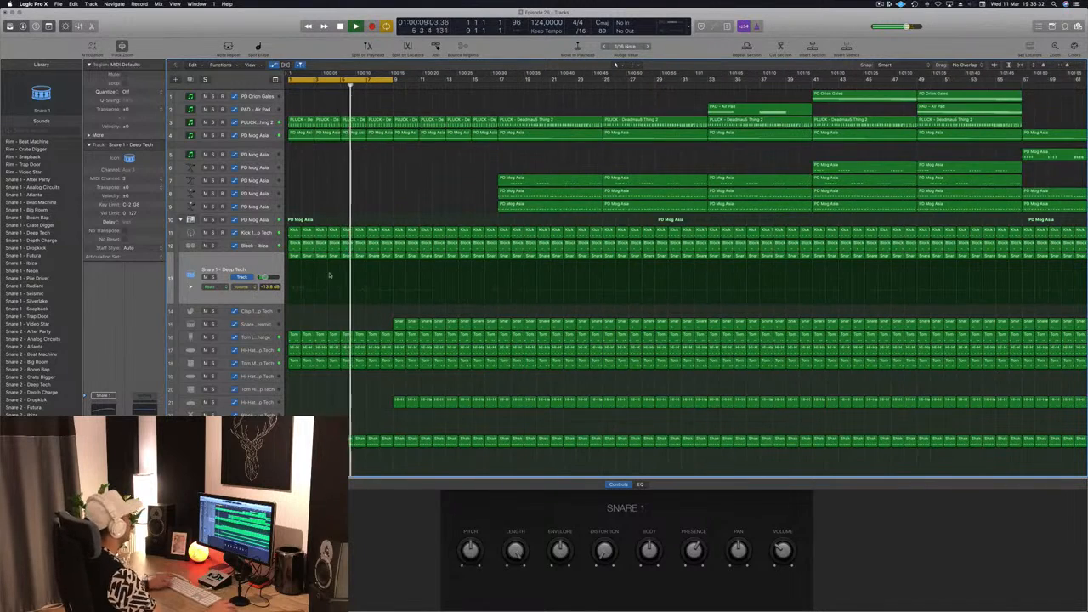
- Remove the repeated automation points in the first 16 bars of the PLUCK track, and shape one gradual rise from bar 1 to bar 9
left_click(255, 135)
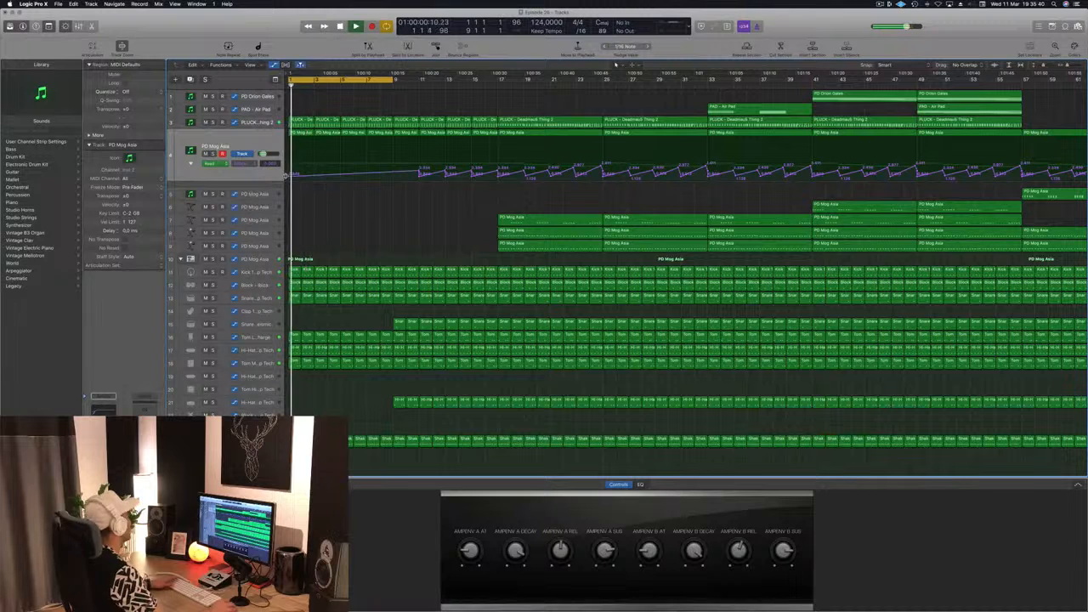
key("Up")
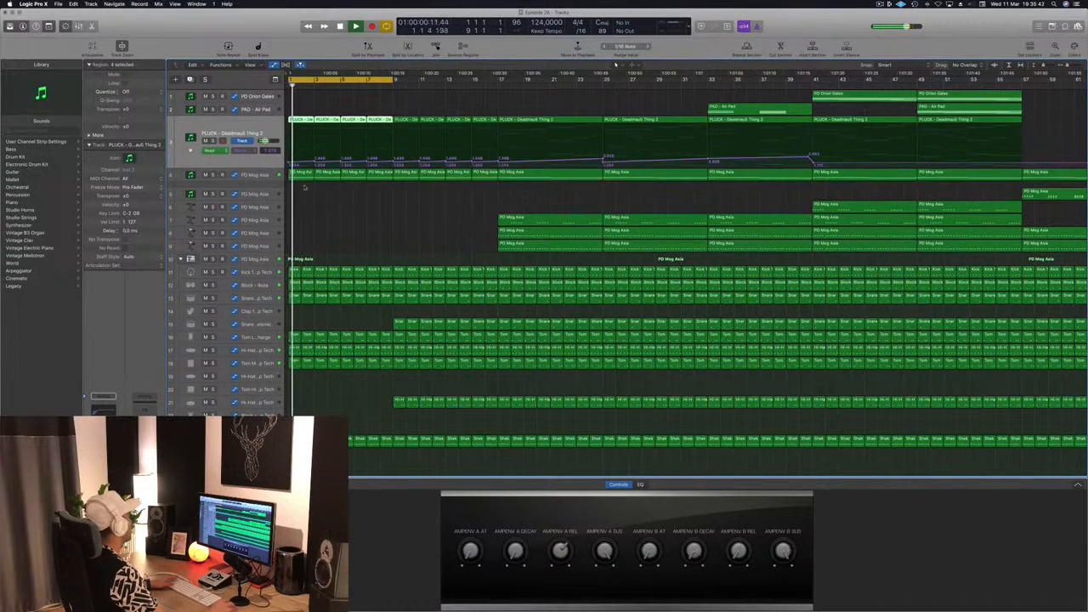
left_click_drag(482, 164, 248, 169)
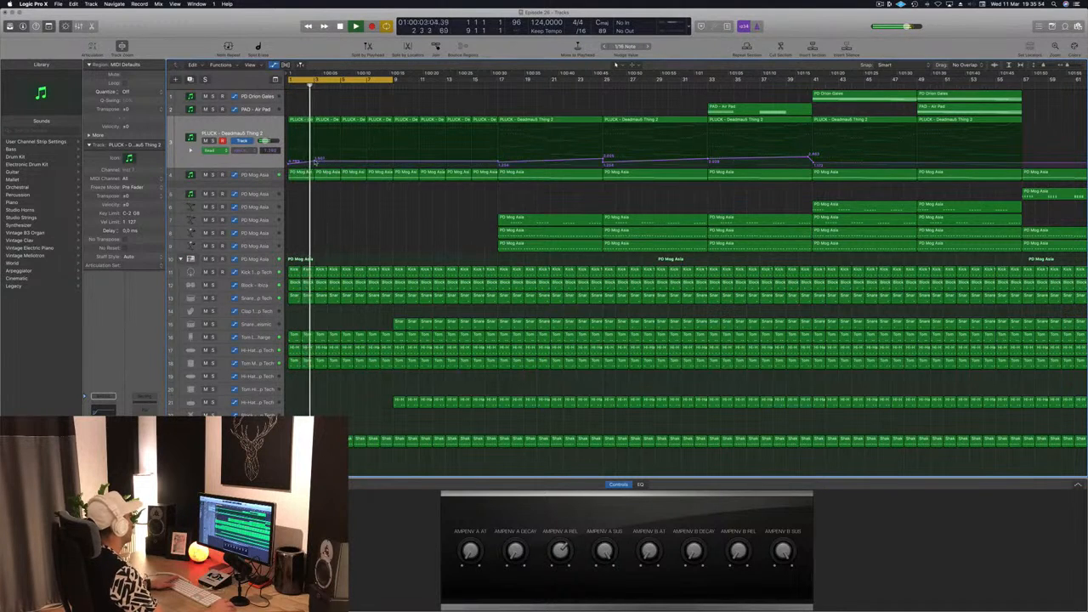
left_click_drag(347, 159, 393, 159)
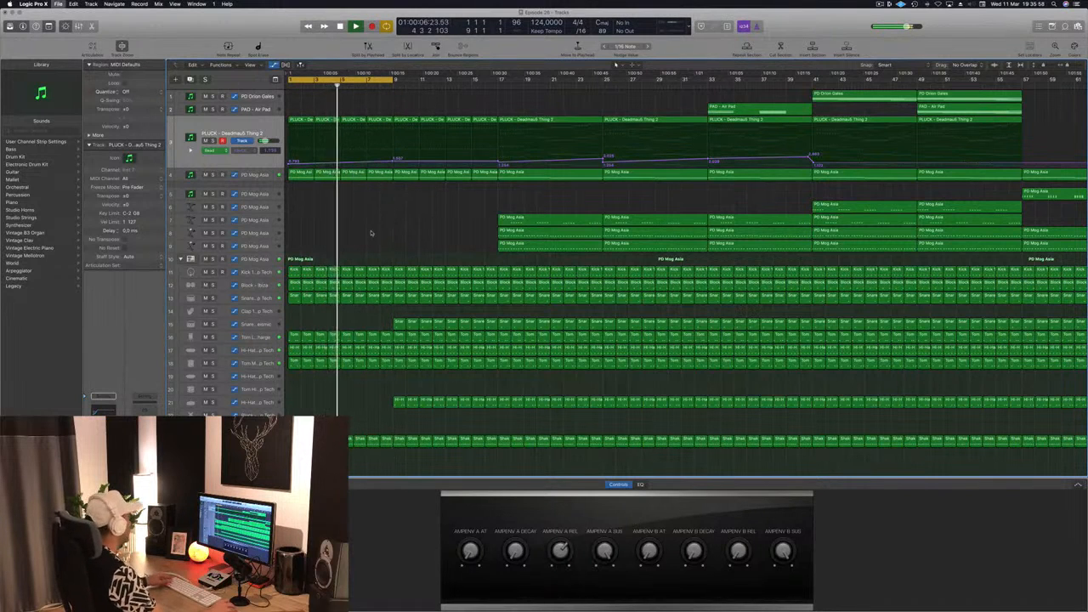
- Copy the PD Orion Gates region from bar 41 to bar 1 on track 1, and play it from the start
key("super+Left")
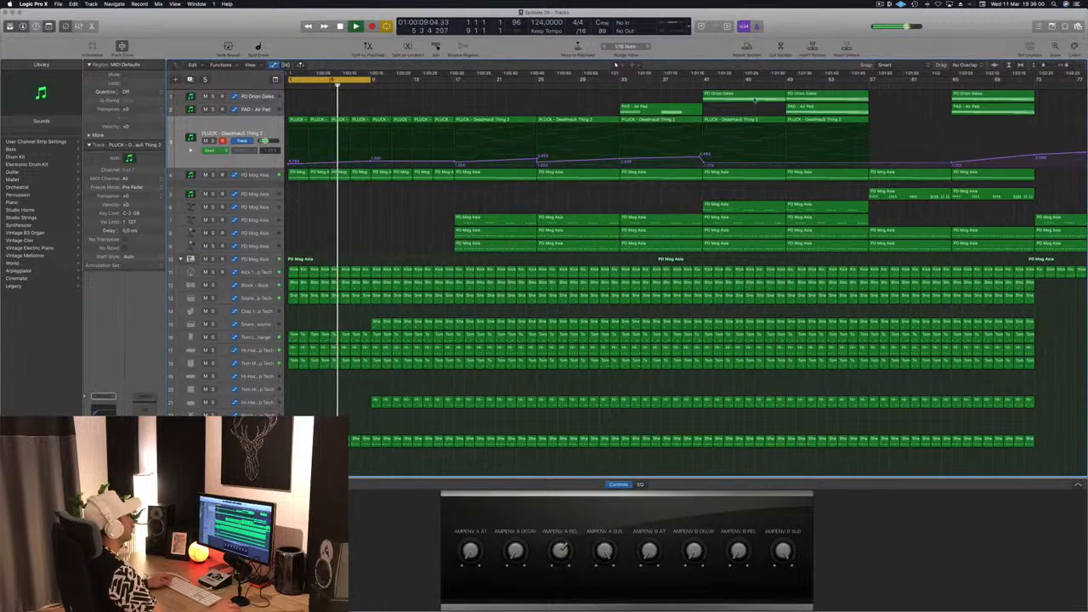
left_click(748, 99)
left_click_drag(748, 100, 293, 102)
key("super+Left")
key("Return")
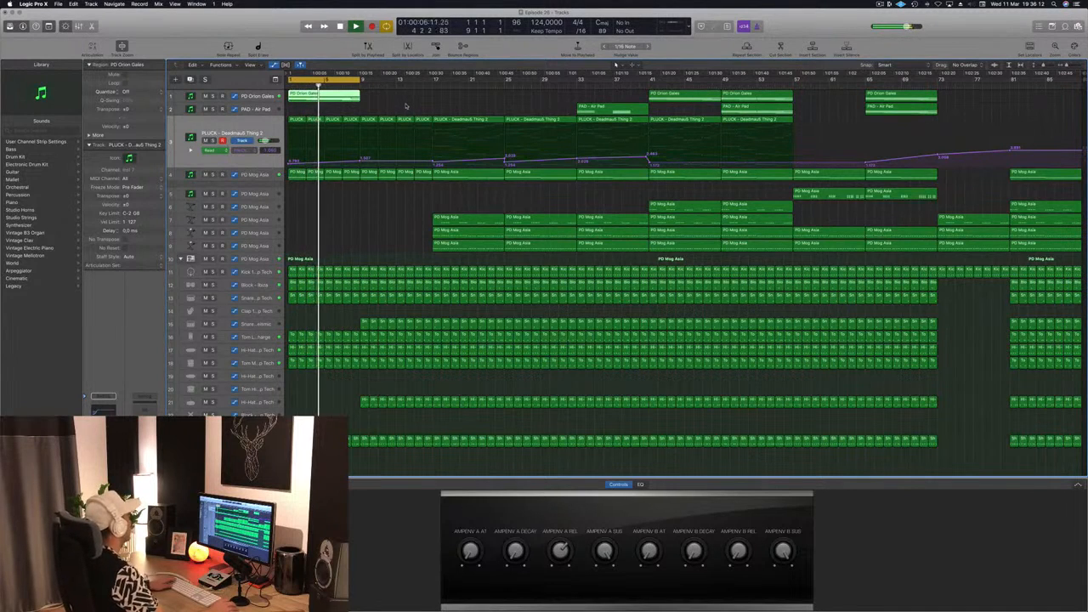
- In the copied PD Orion Gates region, delete the chords after the first one and extend the first chord's notes through all eight bars
key("Return")
double_click(332, 95)
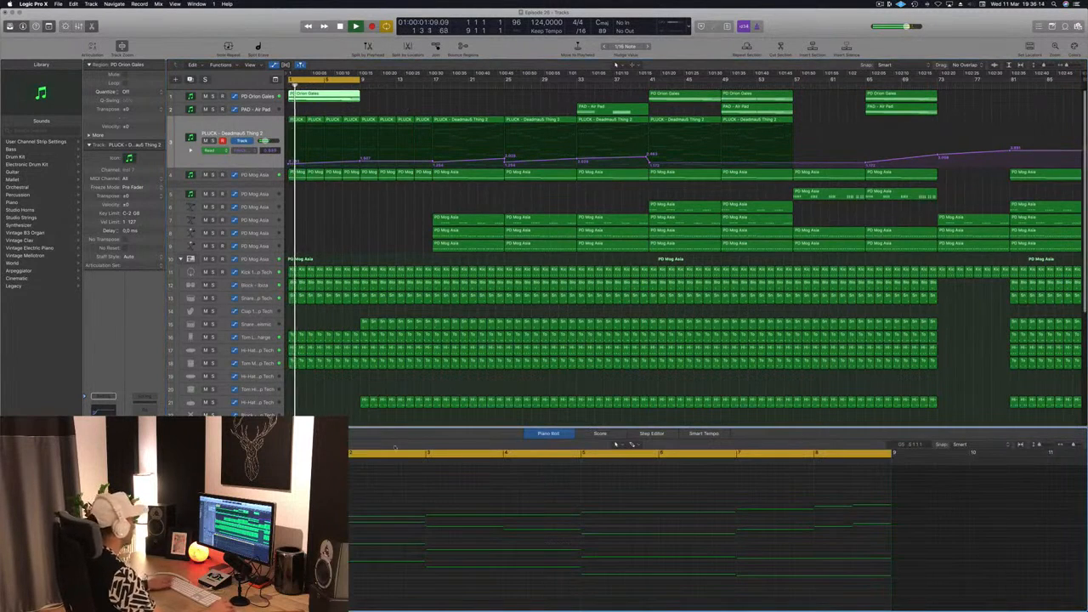
left_click_drag(432, 493, 805, 598)
key("BackSpace")
key("space")
key("space")
left_click_drag(449, 489, 393, 606)
left_click_drag(403, 516, 800, 527)
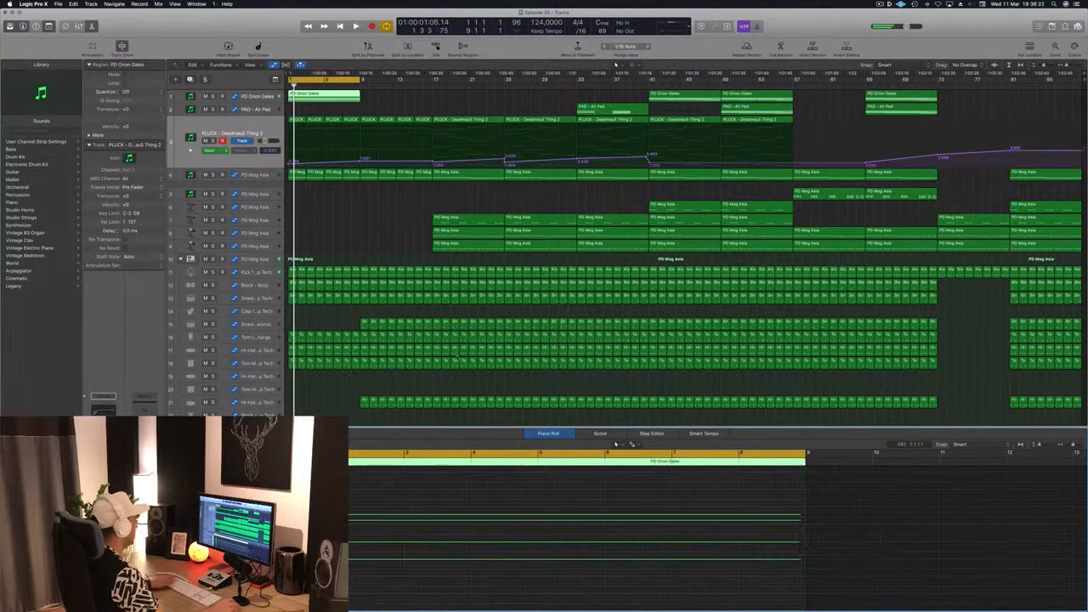
- Move the edited PD Orion Gates region to start at bar 9, and extend the cycle range to bar 17
left_click(249, 95)
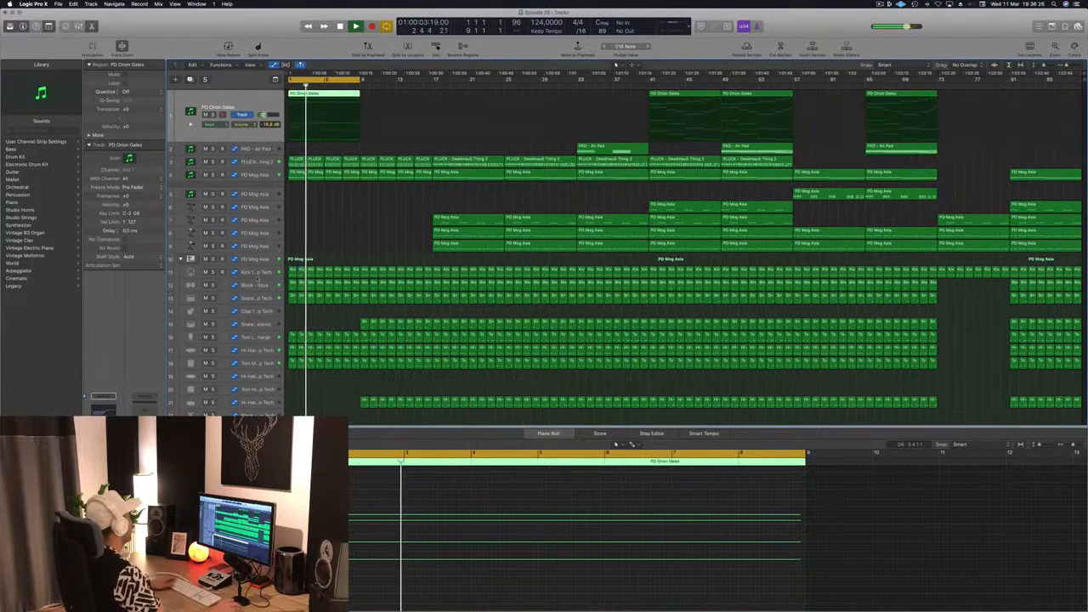
left_click_drag(321, 99, 393, 100)
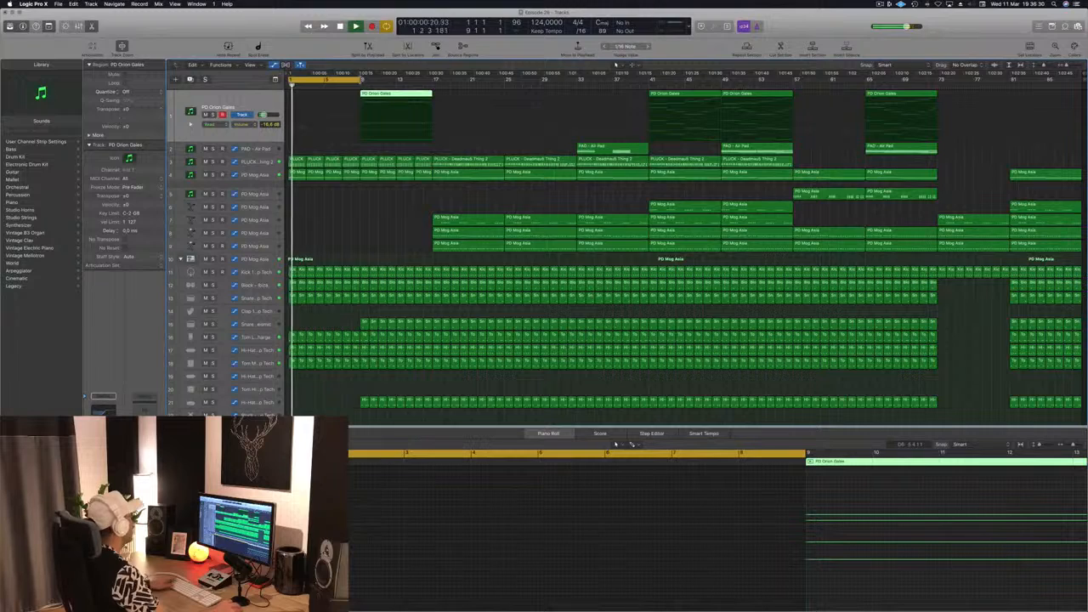
- Delete the regions from bar 9 to 17 on Snare track 15 and Hi-Hat track 21
scroll(352, 309, "down", 5)
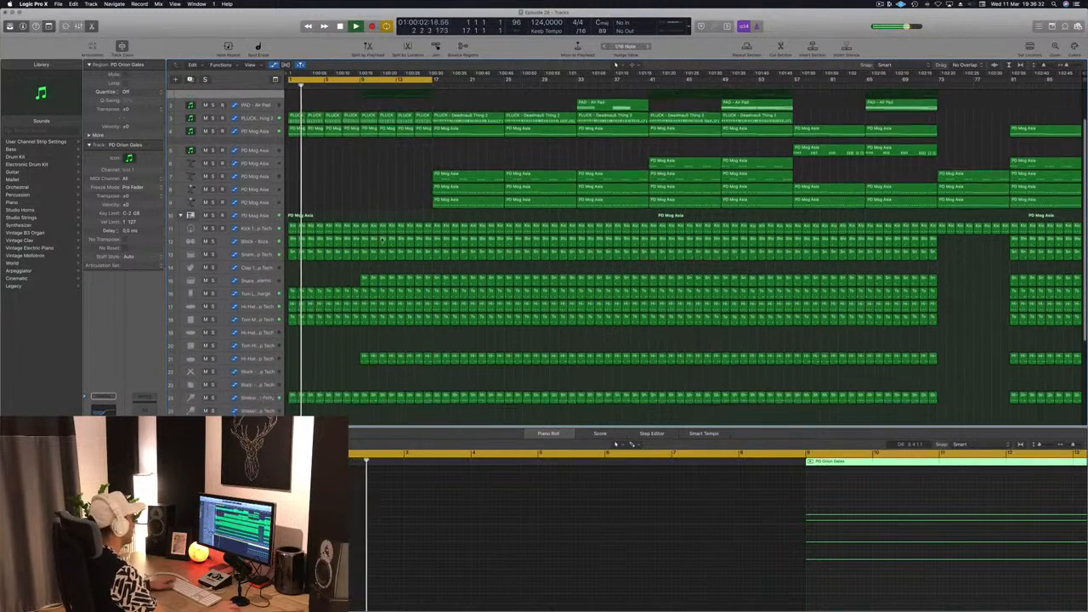
left_click_drag(351, 309, 426, 330)
key("Delete")
left_click_drag(347, 236, 425, 241)
key("Delete")
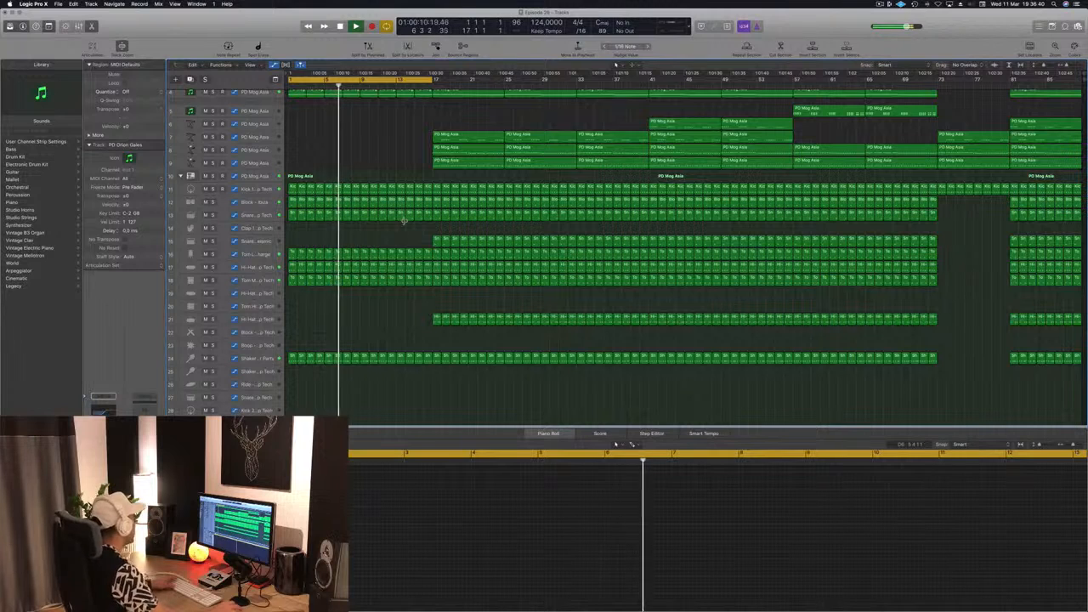
- Solo Tom Mid track 18 briefly to identify it, and delete its regions from bar 1 to 17
left_click(213, 280)
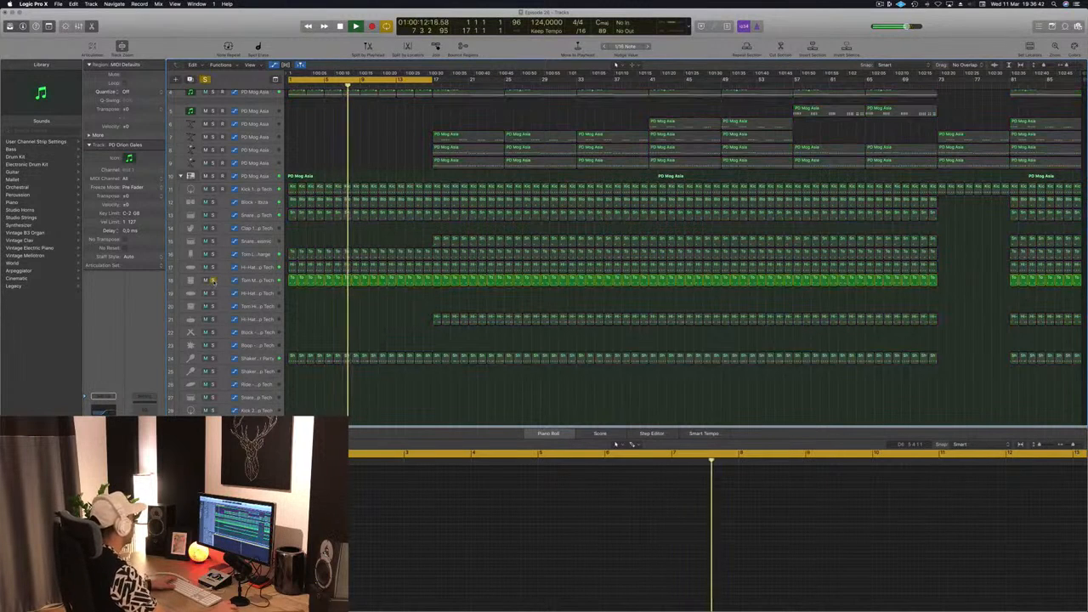
left_click(213, 281)
left_click_drag(289, 273, 427, 286)
key("Delete")
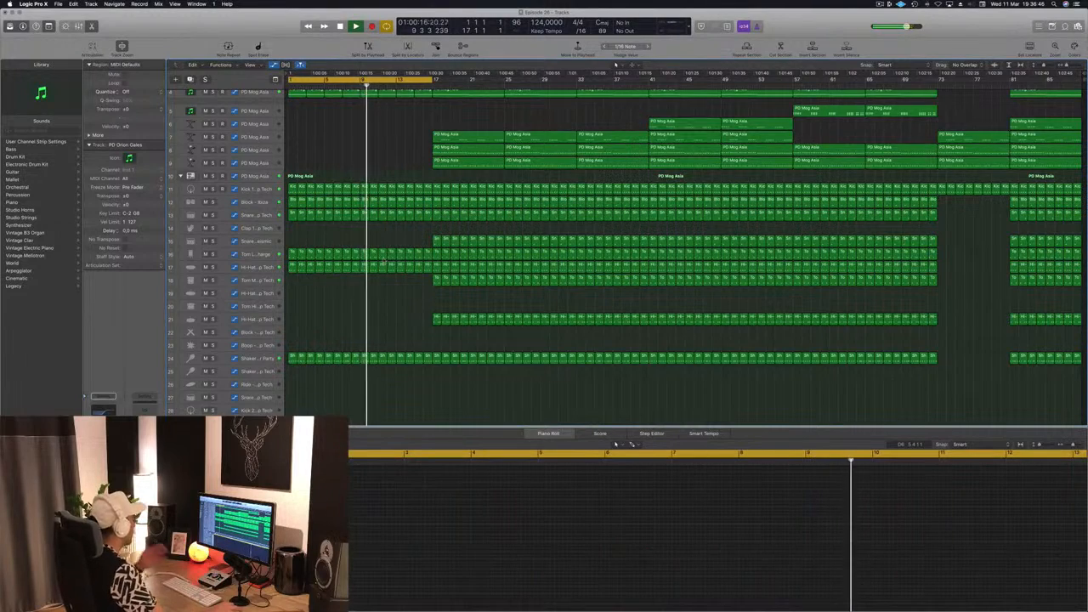
- Play the 16-bar intro from the start and review the remaining regions on the drum tracks
scroll(387, 240, "up", 2)
scroll(387, 240, "up", 3)
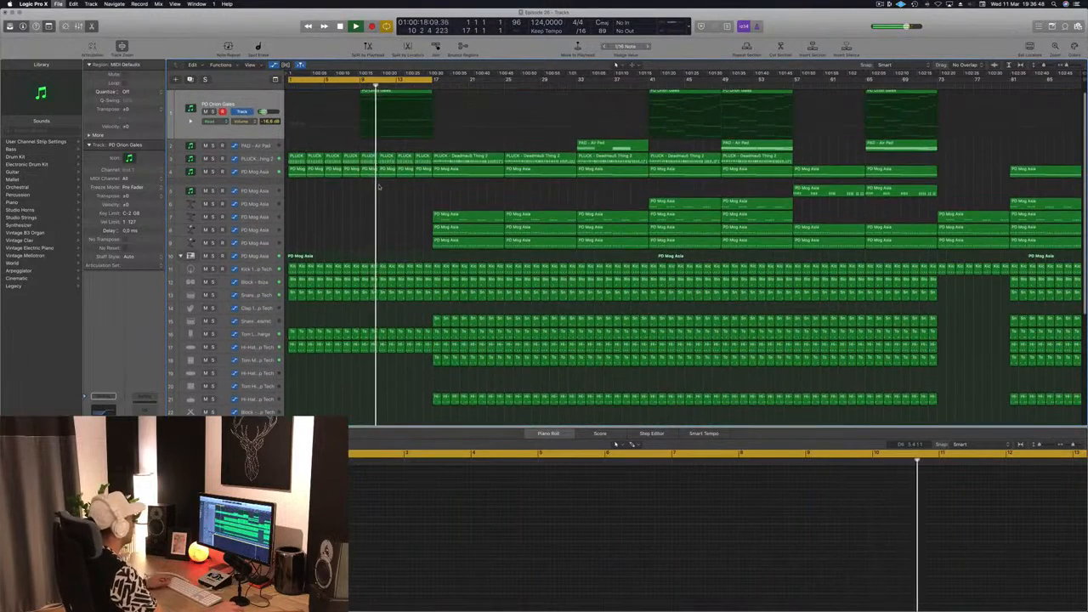
key("Return")
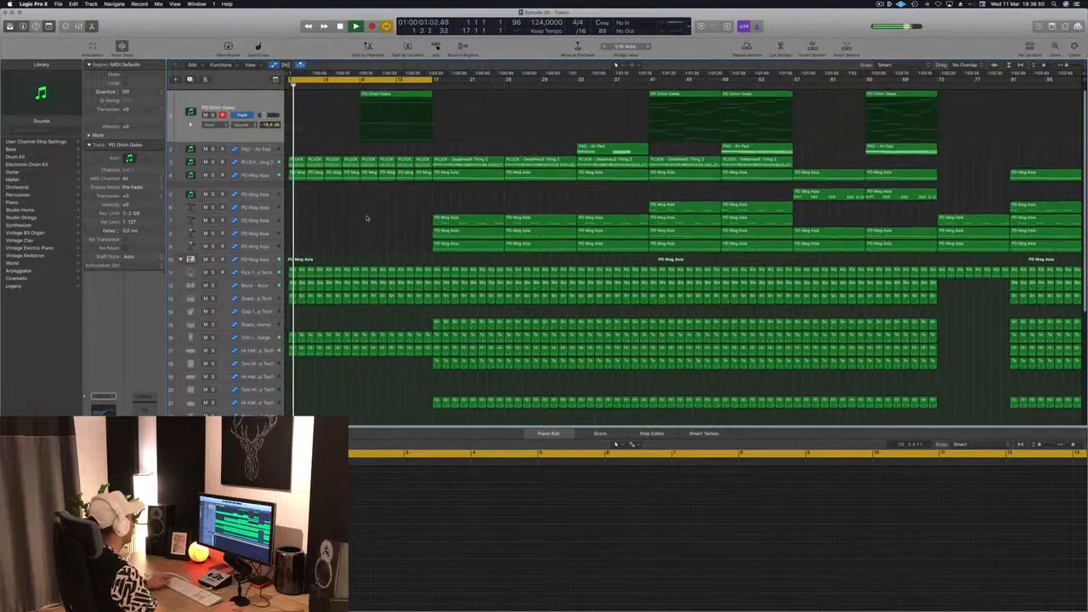
scroll(367, 262, "down", 5)
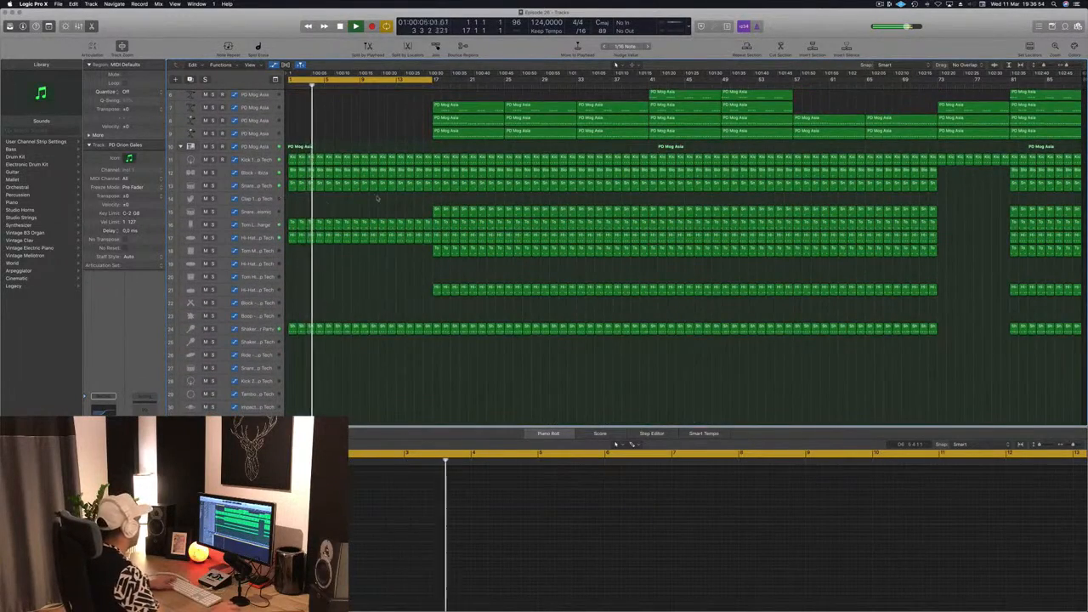
scroll(373, 280, "down", 2)
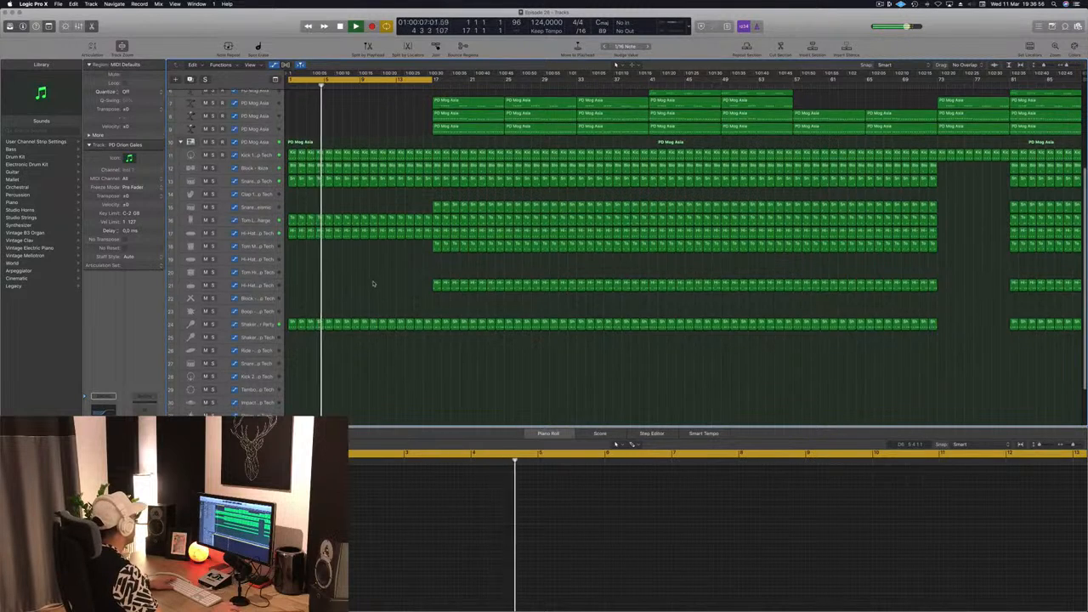
- Copy the Shaker 1 region at bar 9 down to Impact track 30 at the same position
scroll(372, 283, "down", 3)
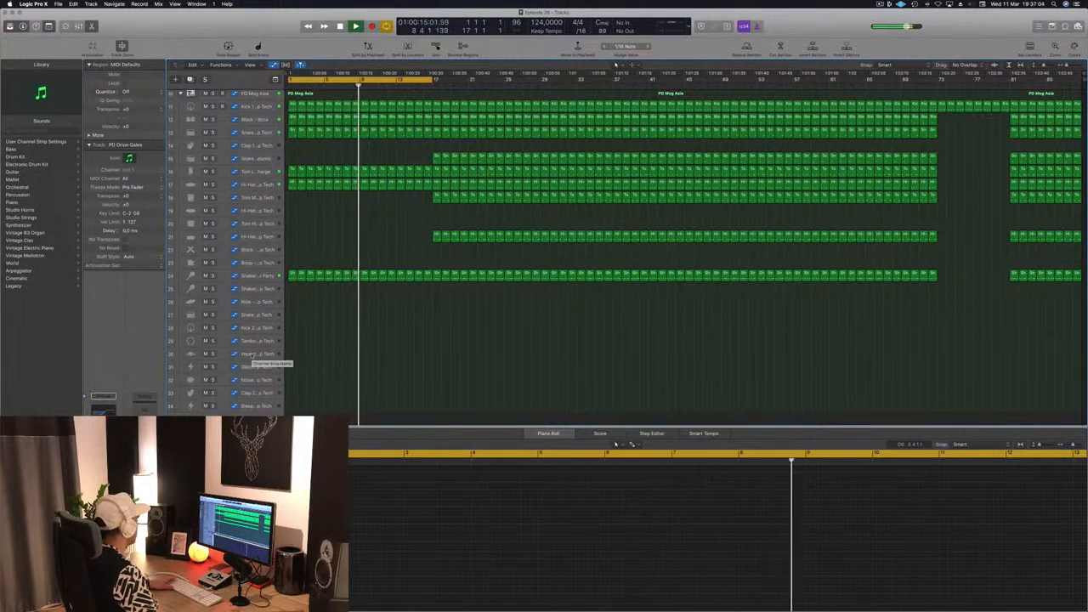
left_click(364, 275)
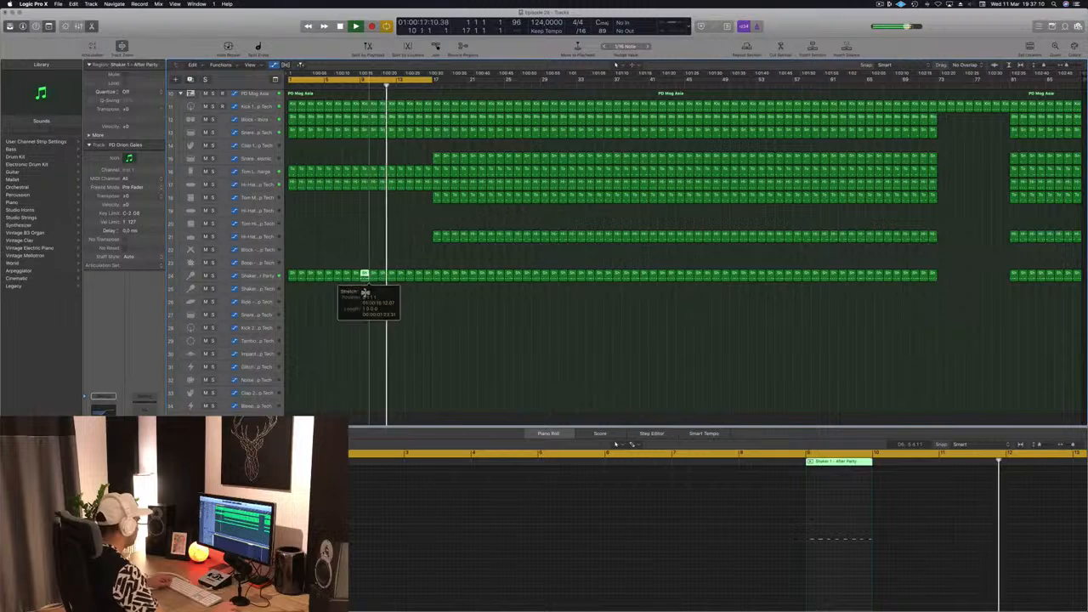
left_click_drag(364, 277, 364, 353)
- Delete all notes except the first in the copied region at bar 9 on Impact track 30
left_click_drag(815, 530, 871, 551)
key("Return")
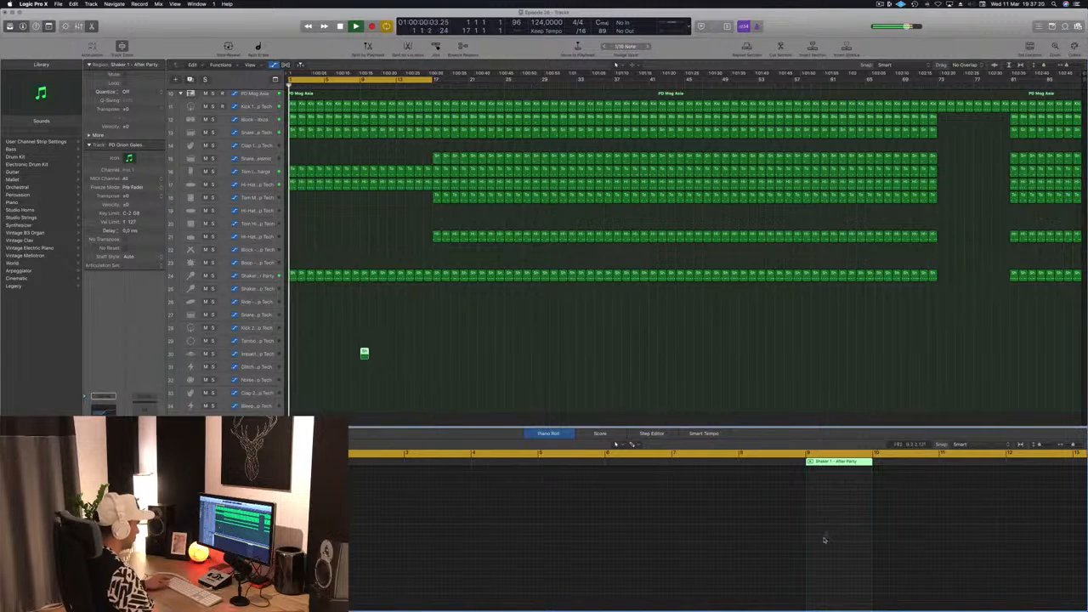
left_click(333, 347)
left_click(363, 352)
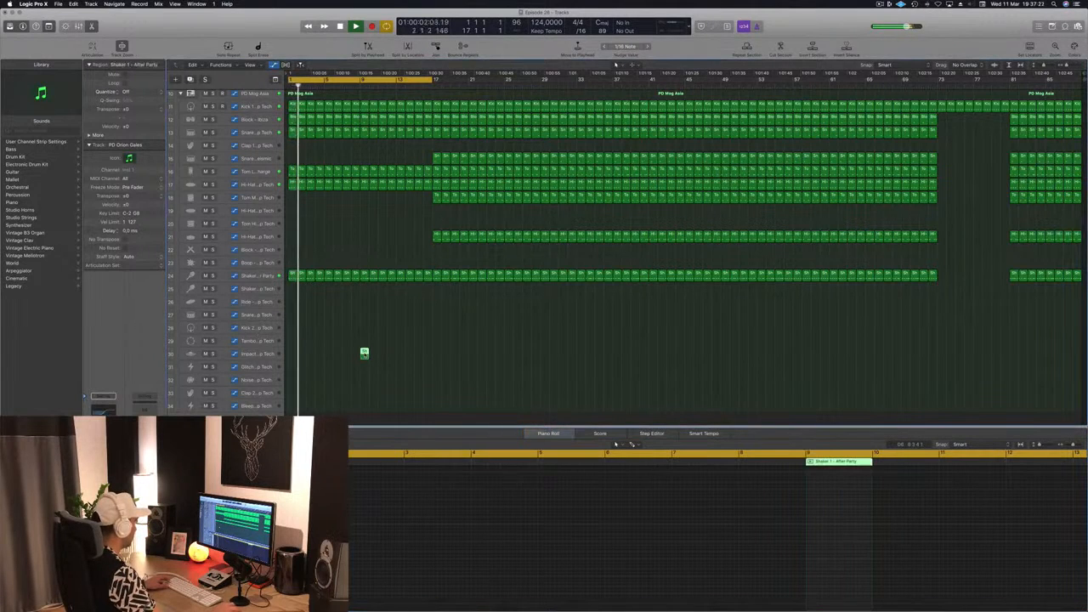
left_click(830, 532)
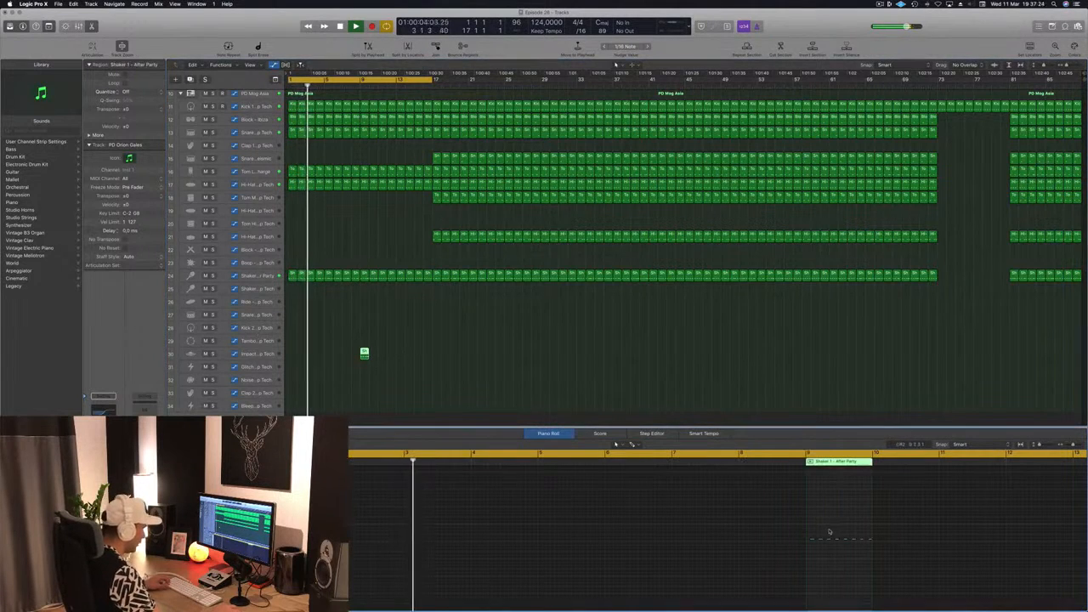
left_click_drag(821, 532, 872, 547)
key("Delete")
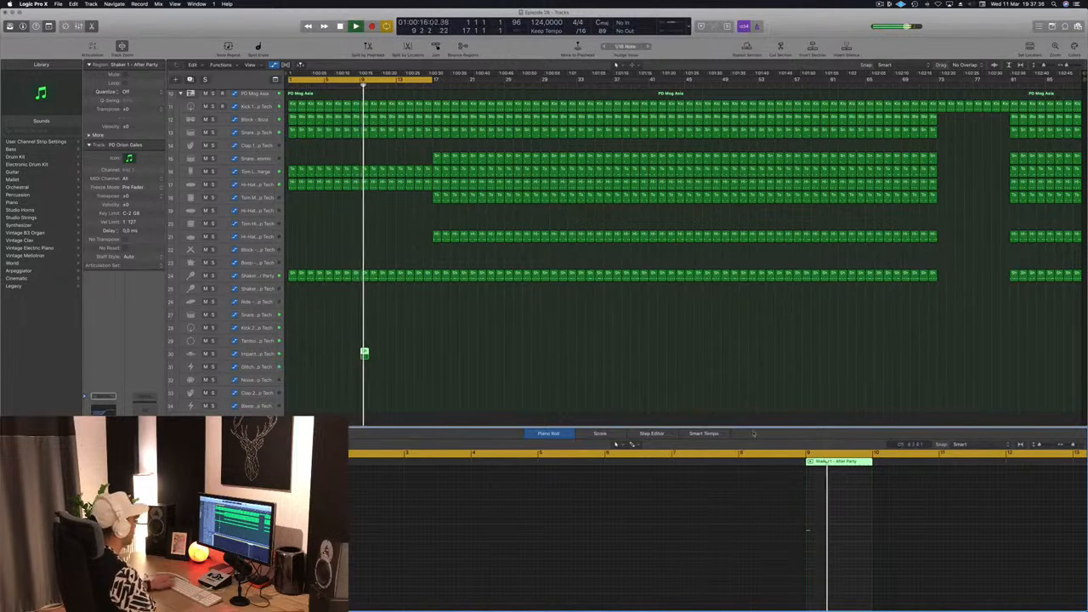
- Audition Noise Hit - Depth Charge on Impact track 30 around bar 9, and load the Noise Impact - Depth Charge patch instead
left_click(352, 85)
left_click(257, 353)
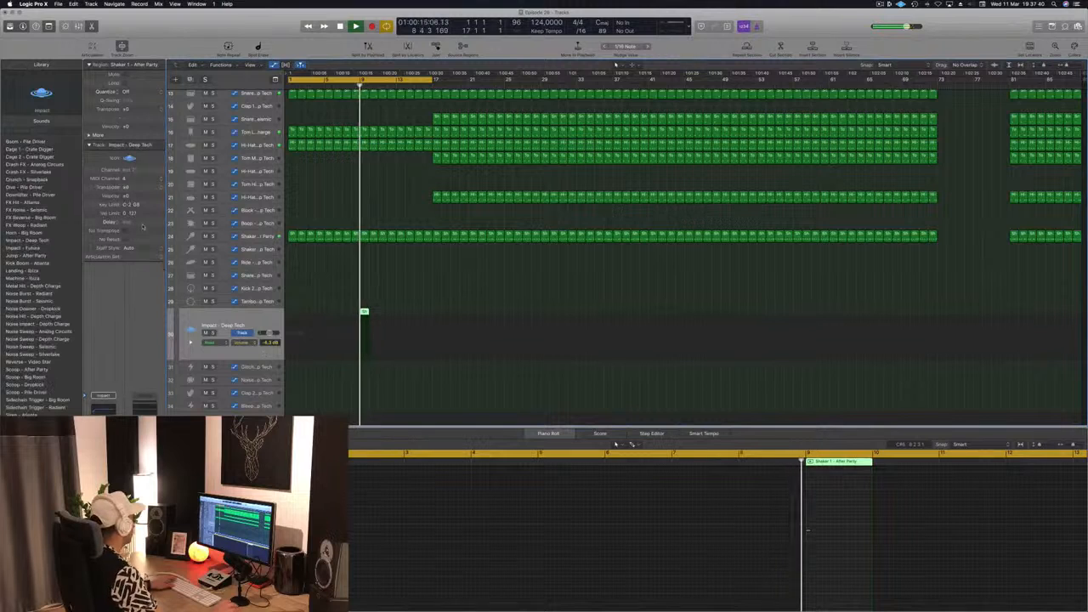
left_click(17, 317)
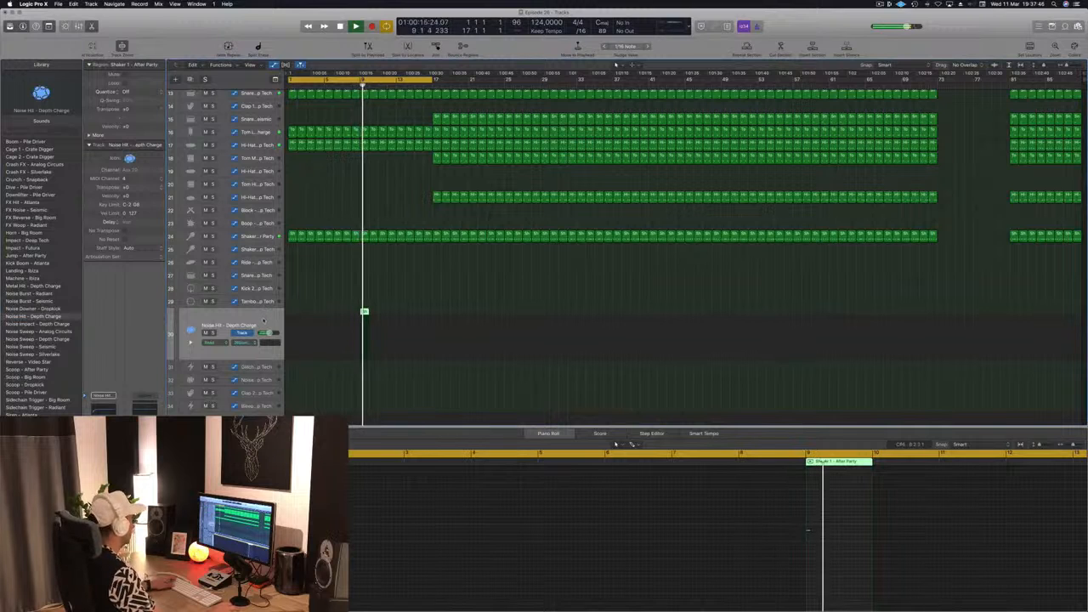
left_click(28, 324)
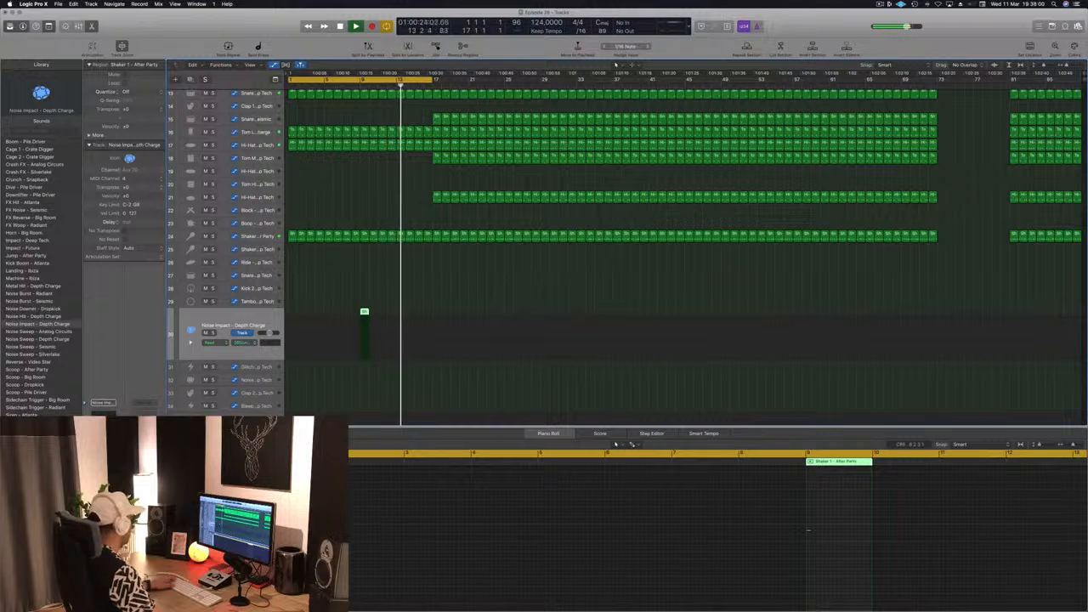
- Solo the Noise Impact track temporarily and set its Channel EQ low cut to 455 Hz with a 24dB/Oct slope
scroll(807, 531, "right", 10)
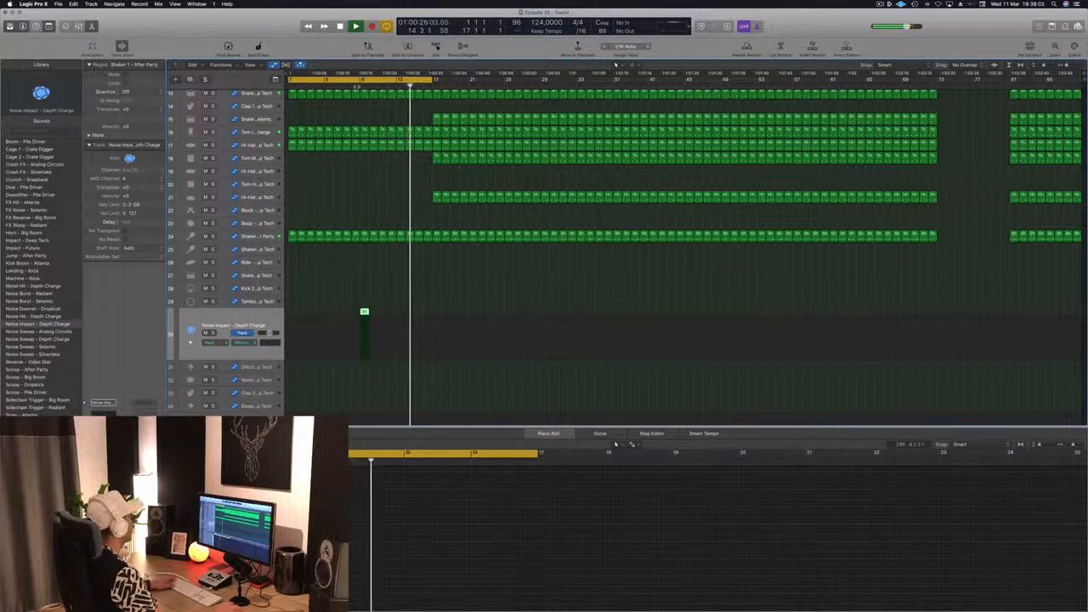
left_click(360, 86)
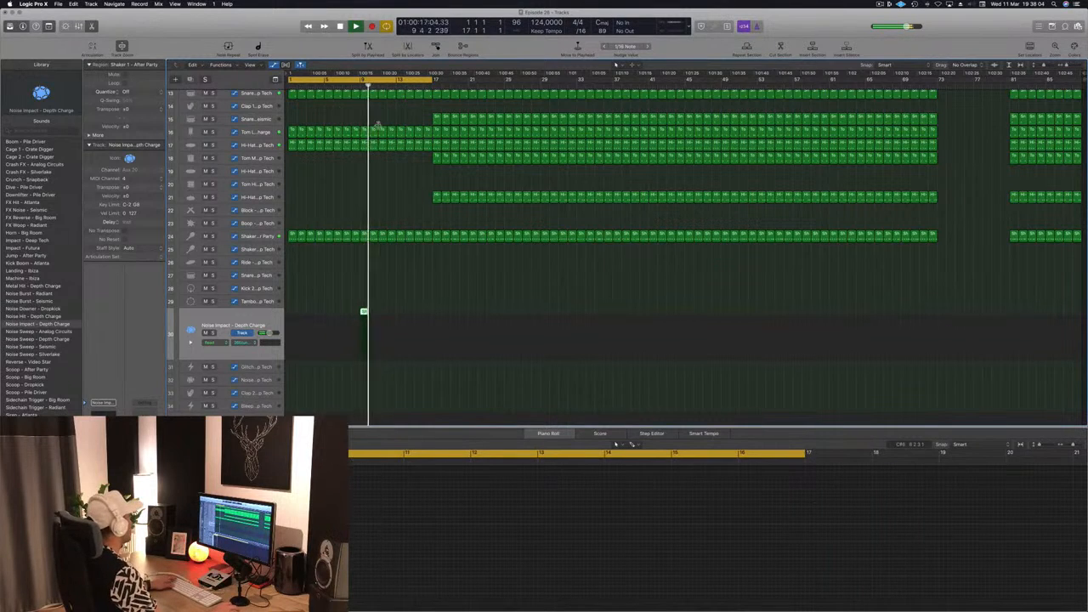
left_click(213, 332)
left_click(356, 86)
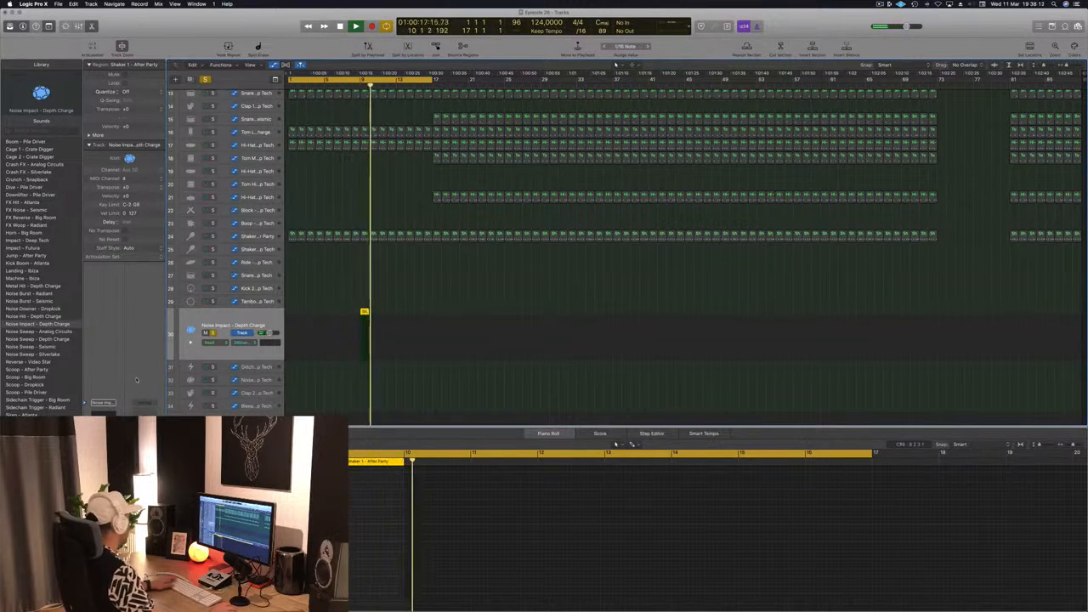
left_click(103, 415)
left_click_drag(97, 141, 305, 166)
left_click_drag(340, 26, 1084, 35)
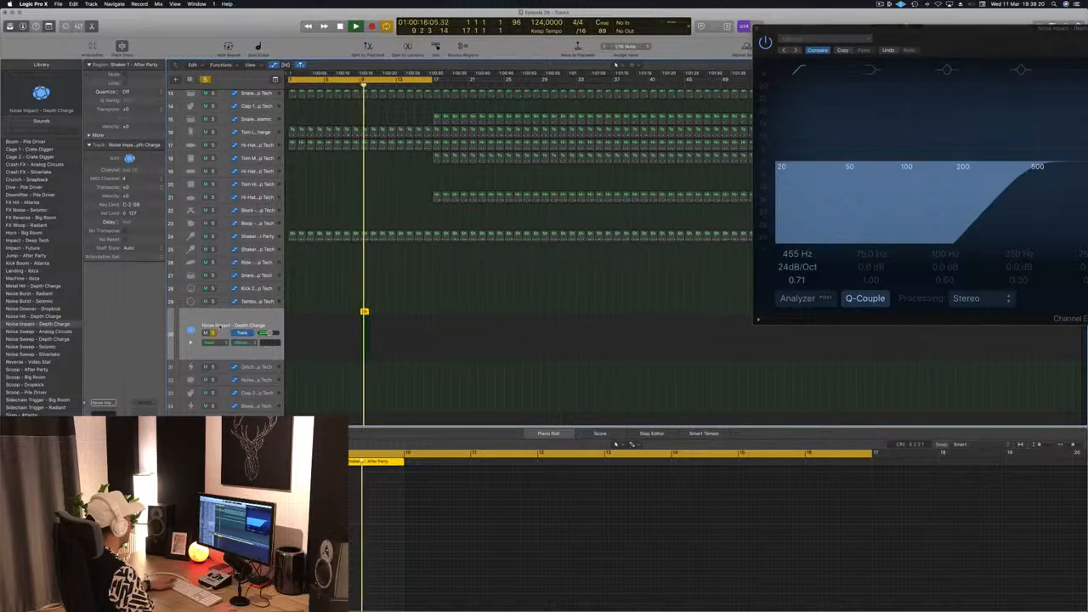
left_click(212, 334)
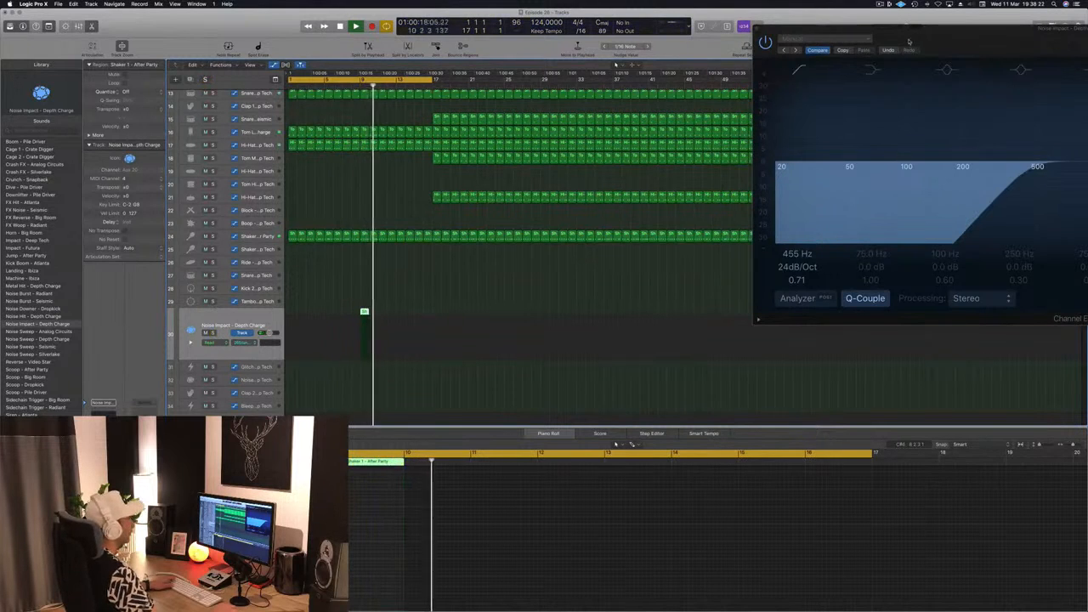
left_click_drag(900, 39, 561, 93)
left_click(418, 88)
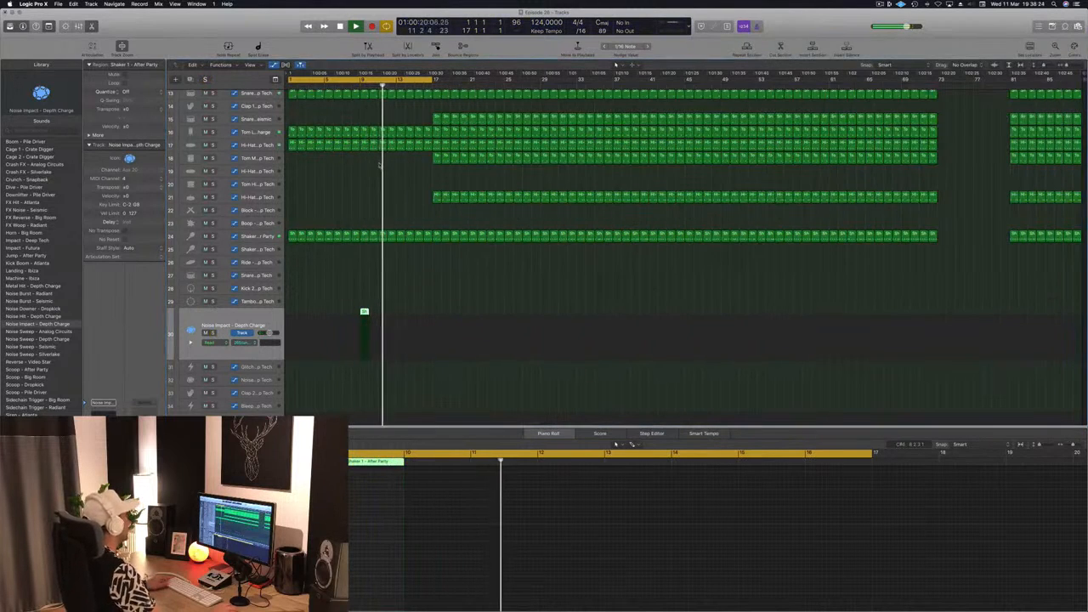
- Fit all tracks in view and play the arrangement from the start to review the intro with the noise impact
scroll(374, 166, "up", 5)
scroll(372, 163, "down", 2)
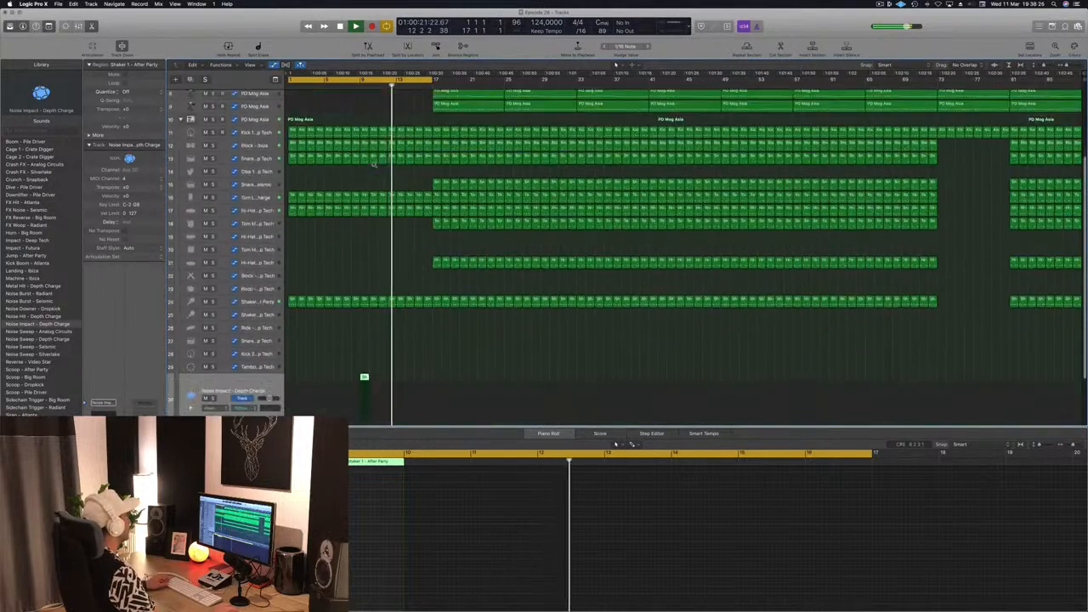
scroll(380, 155, "down", 5)
scroll(387, 143, "down", 2)
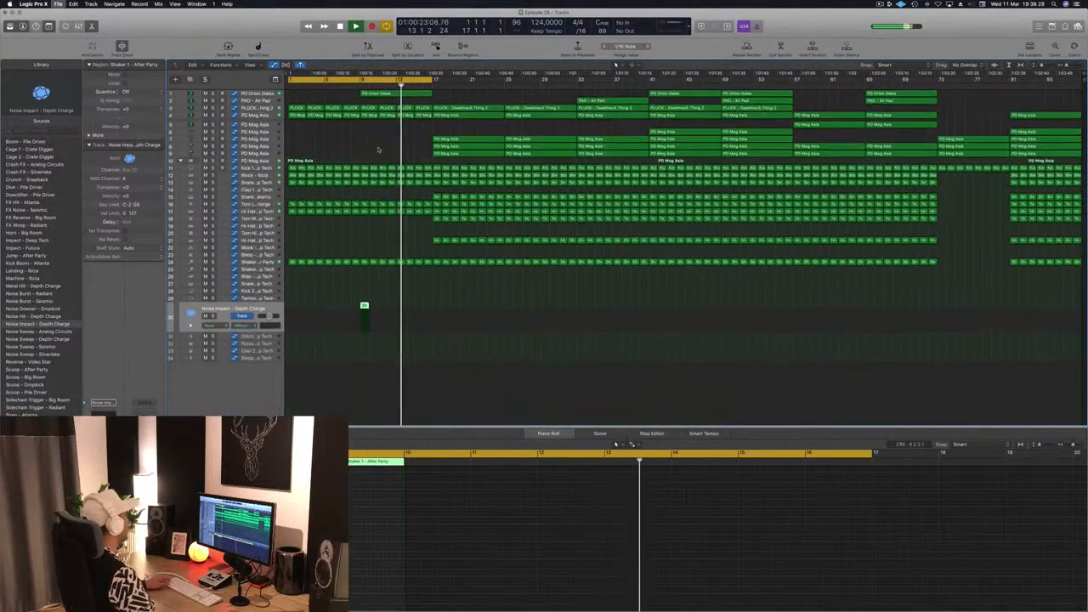
scroll(398, 136, "down", 2)
key("space")
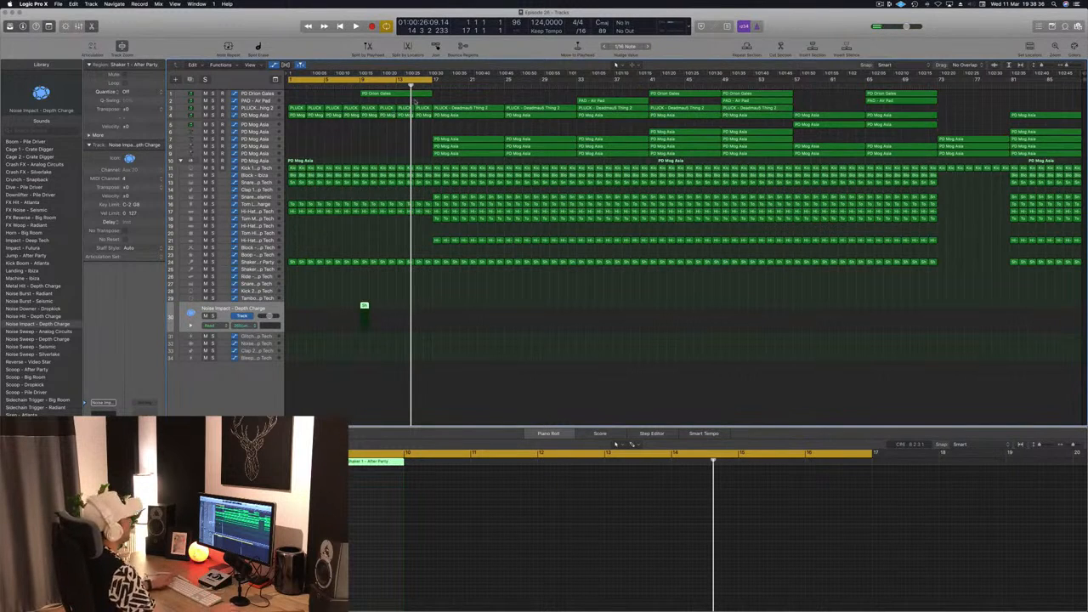
key("Return")
key("space")
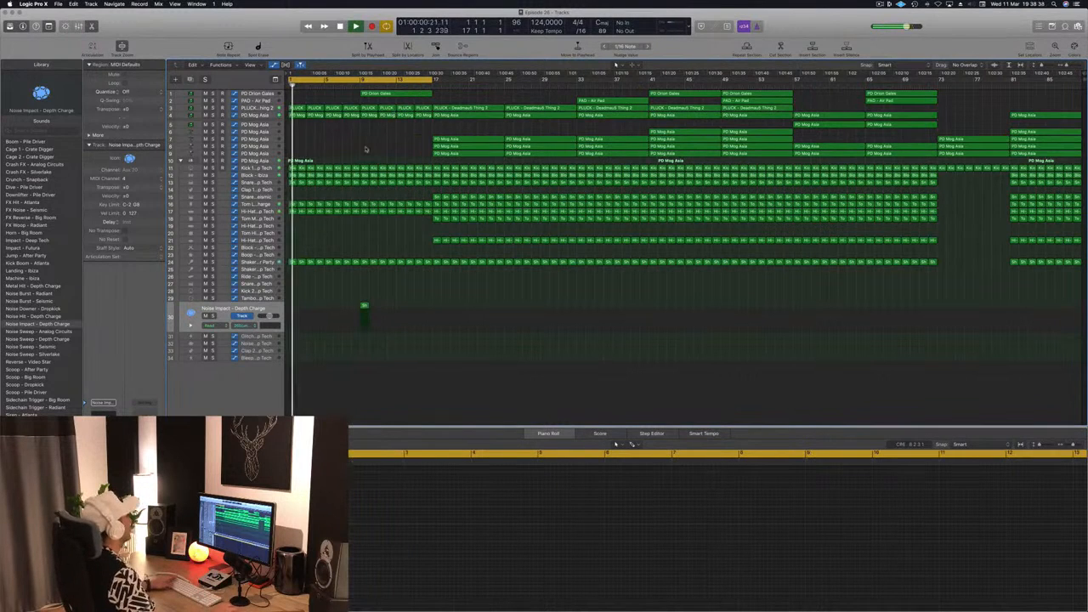
- Set the cycle range to bars 9 to 17 and open the PD Orion Gates track's volume automation
left_click_drag(364, 80, 433, 82)
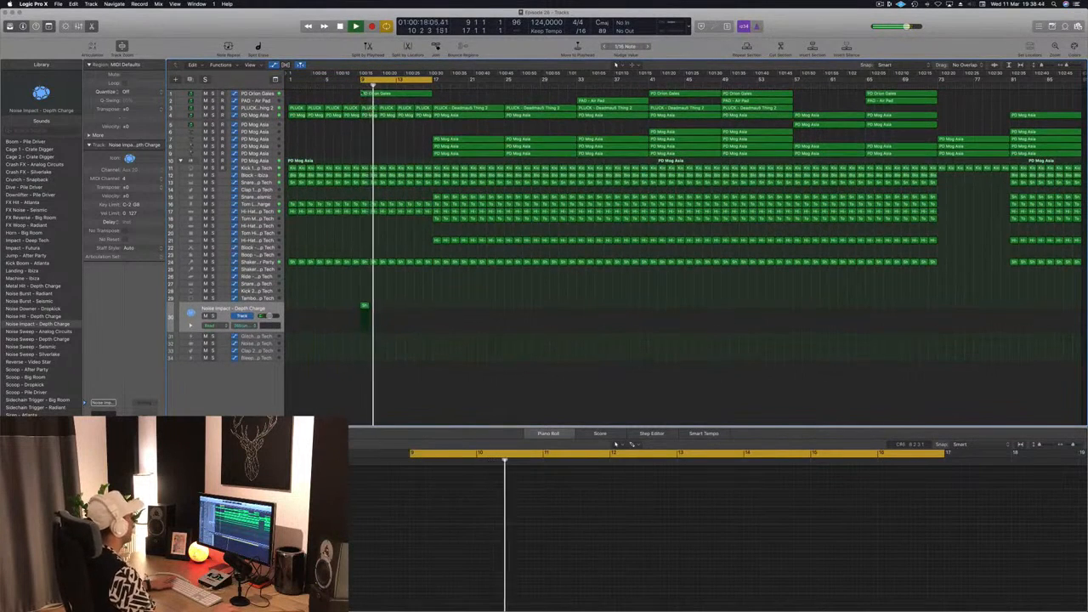
left_click(219, 94)
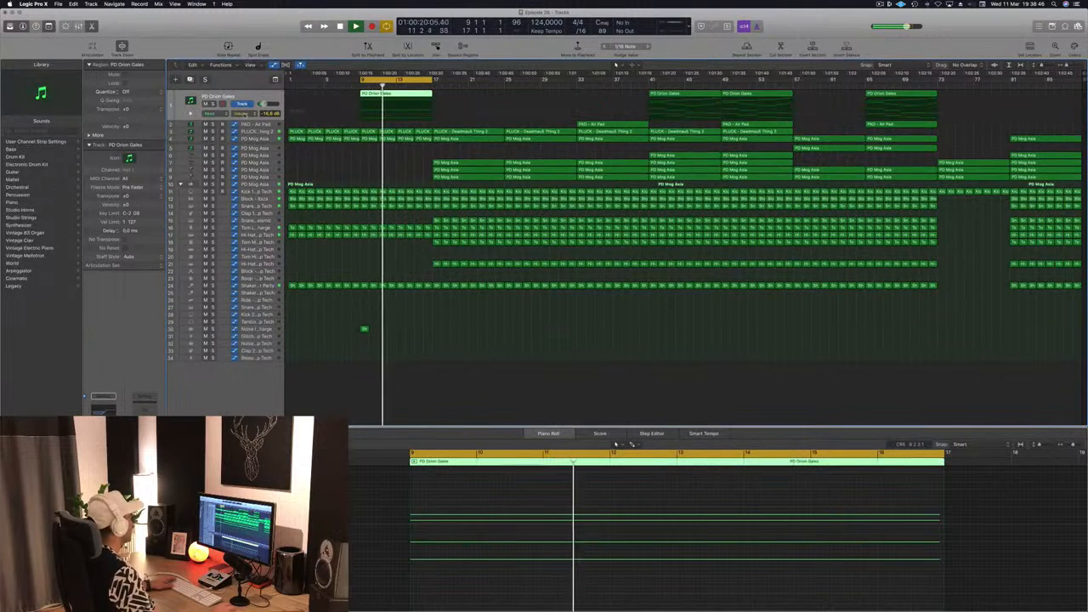
left_click(248, 114)
left_click(340, 96)
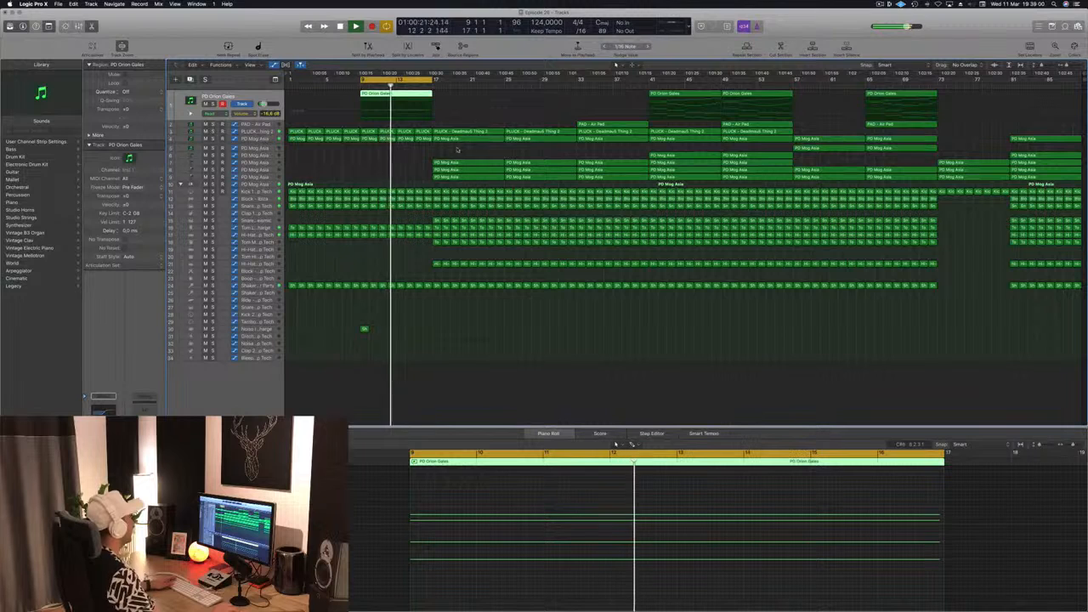
- Replace the bar 17 to 33 regions on tracks 3 to 9 with copies of the short PLUCK and PD Mog Asia regions from bars 1 to 17
left_click_drag(475, 184, 544, 131)
key("Delete")
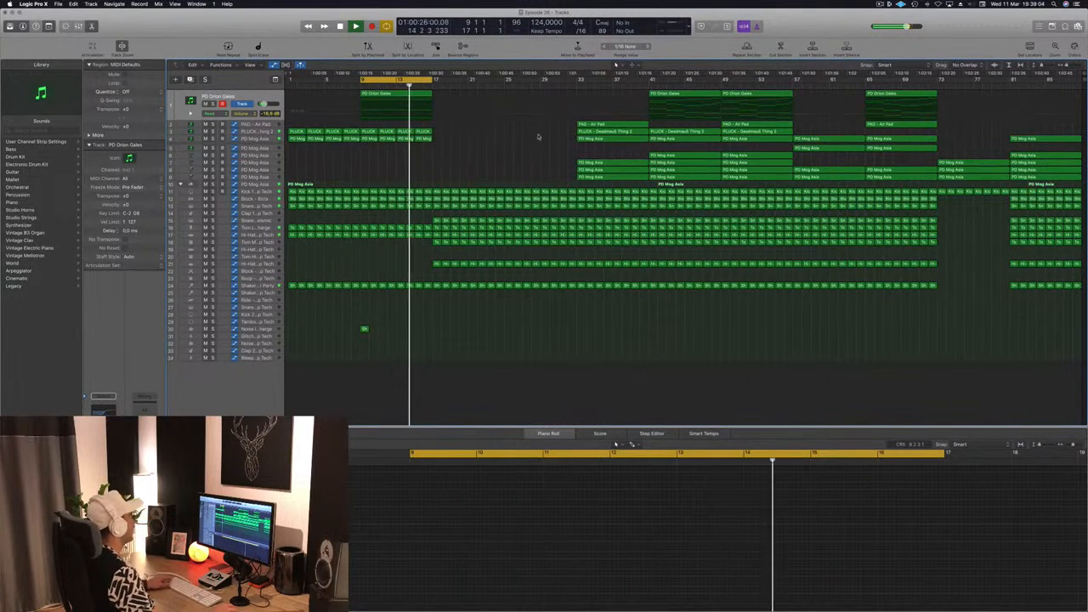
left_click_drag(410, 144, 463, 131)
left_click_drag(305, 135, 440, 138)
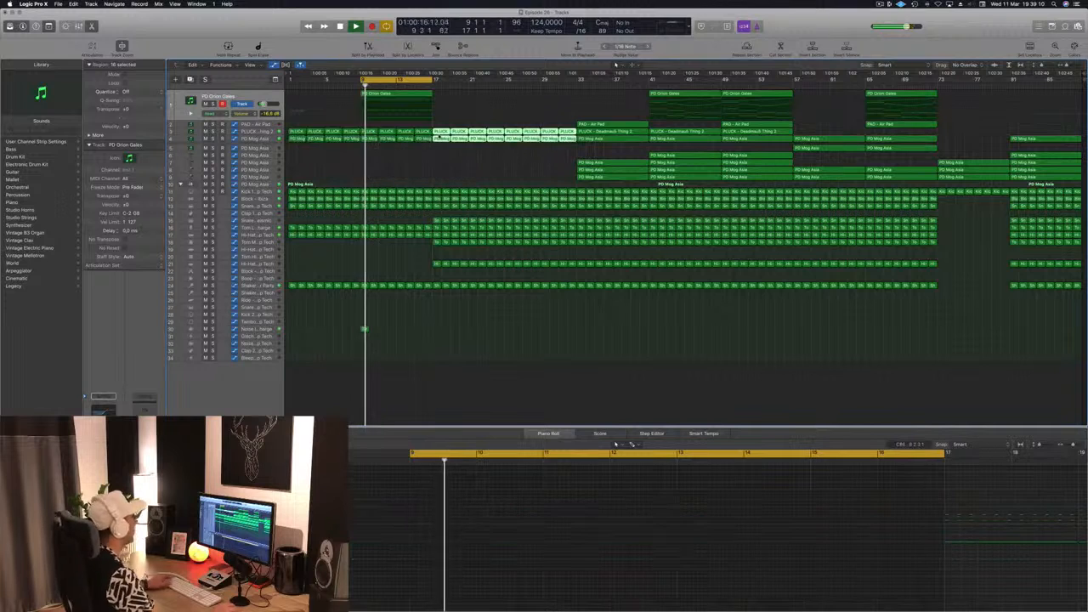
- Reshape the PLUCK track's filter cutoff automation between bars 9 and 17 so it rises gradually towards bar 17
left_click(243, 148)
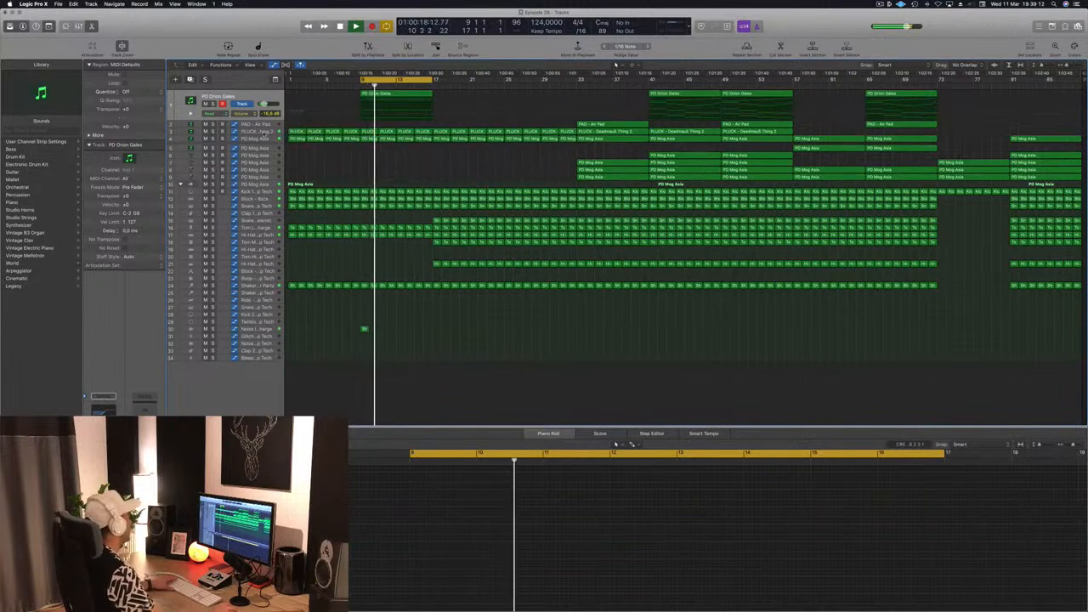
left_click(254, 132)
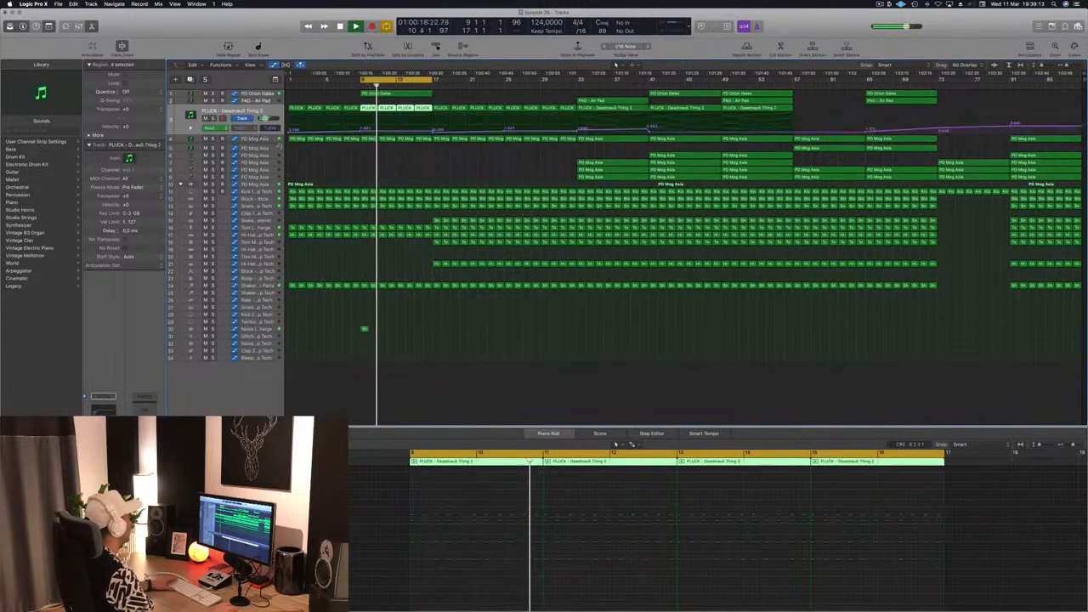
left_click(396, 132)
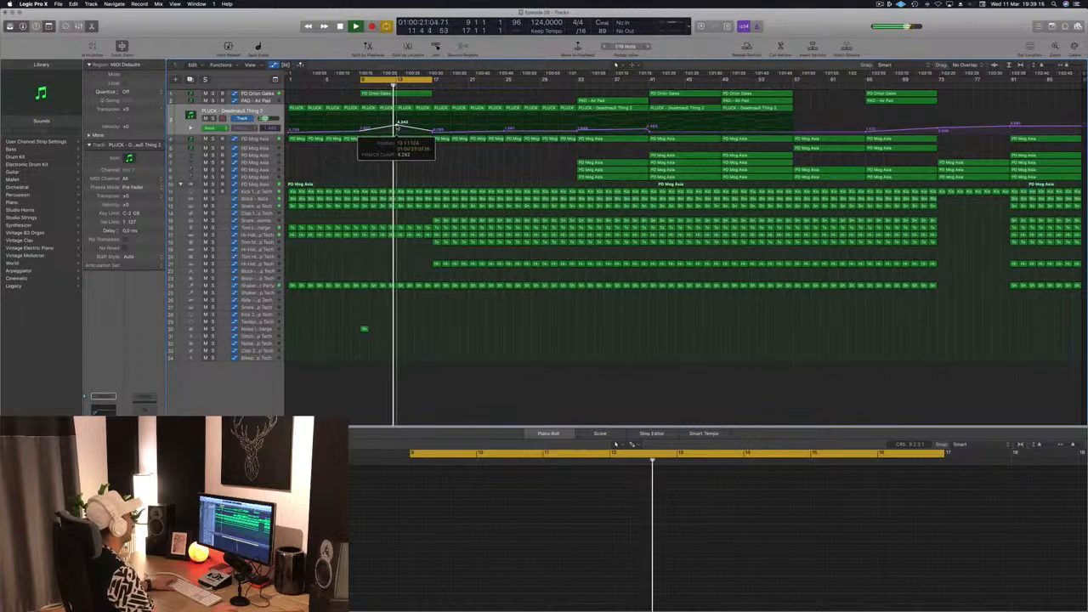
left_click_drag(396, 127, 396, 130)
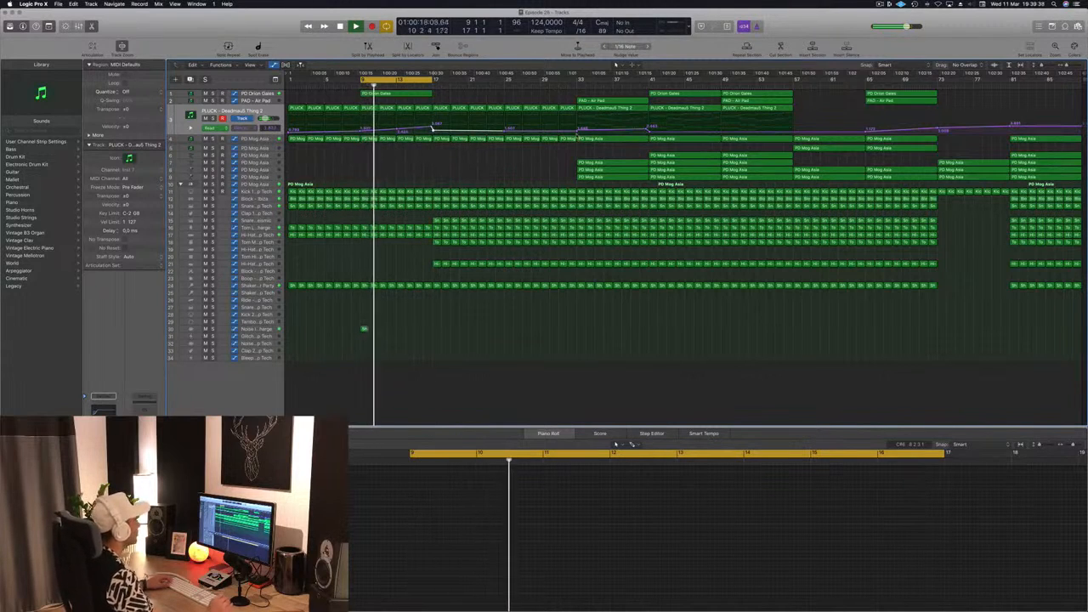
- Copy the PD Mog Asia region on track 6 from bar 41 to bar 17, and cut the copy down to two bars
left_click(263, 157)
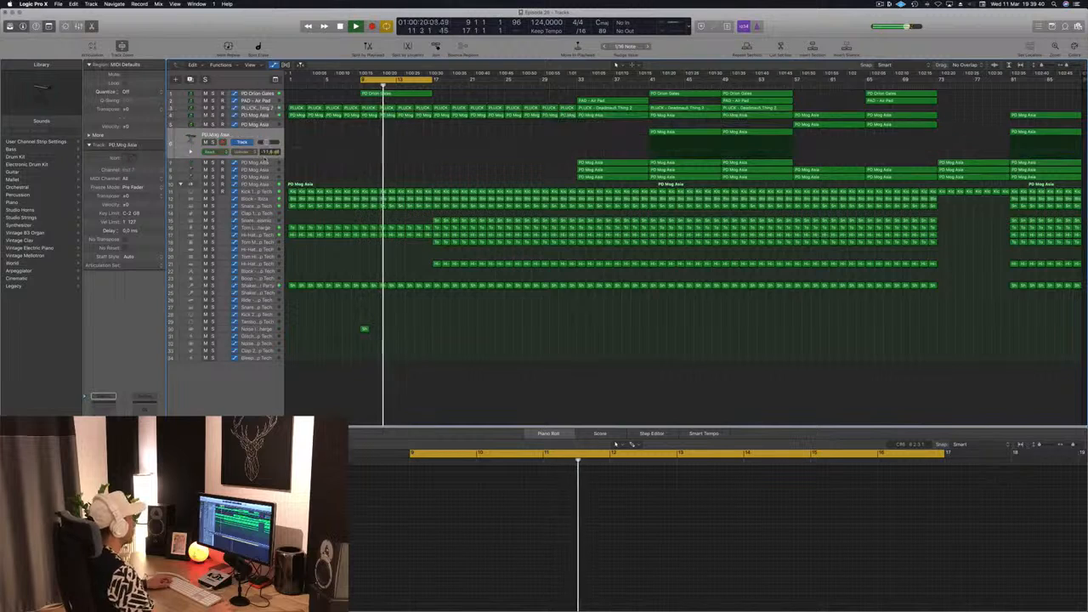
left_click(689, 133)
left_click_drag(690, 133, 475, 133)
left_click(413, 93)
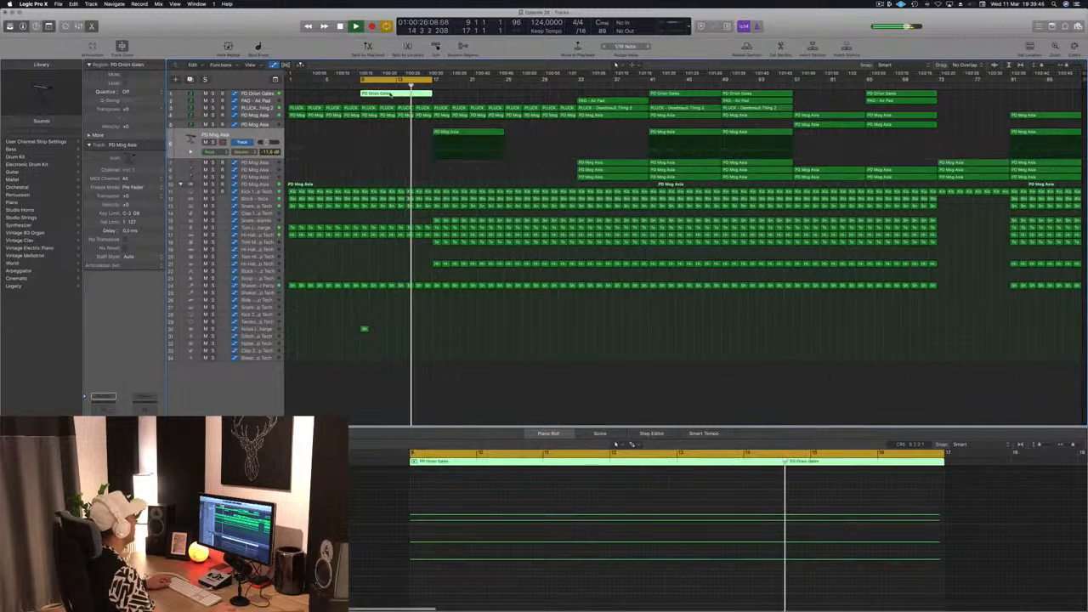
left_click(460, 149)
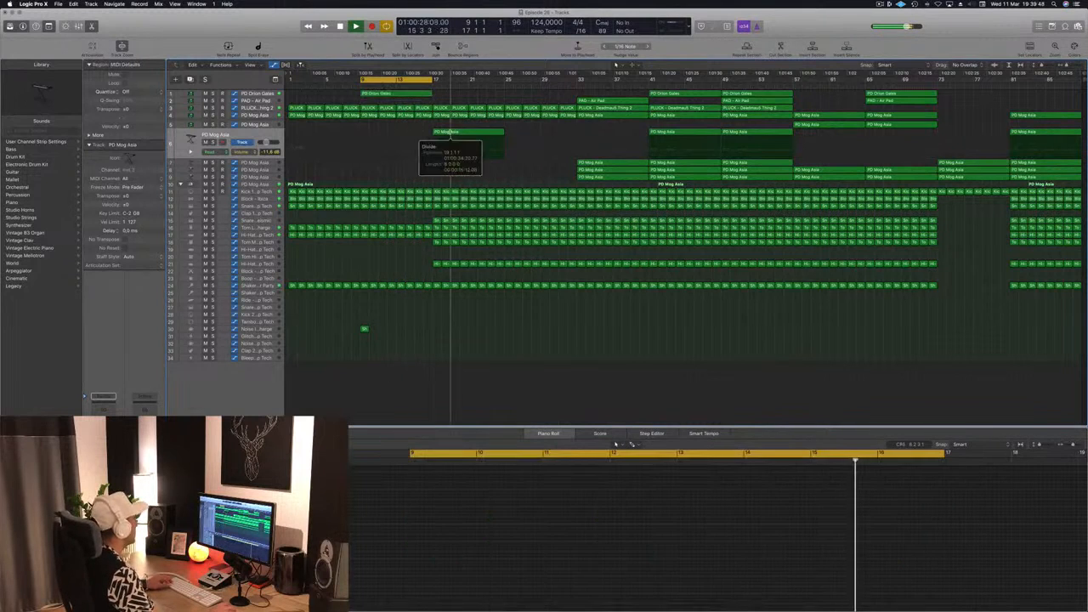
key("BackSpace")
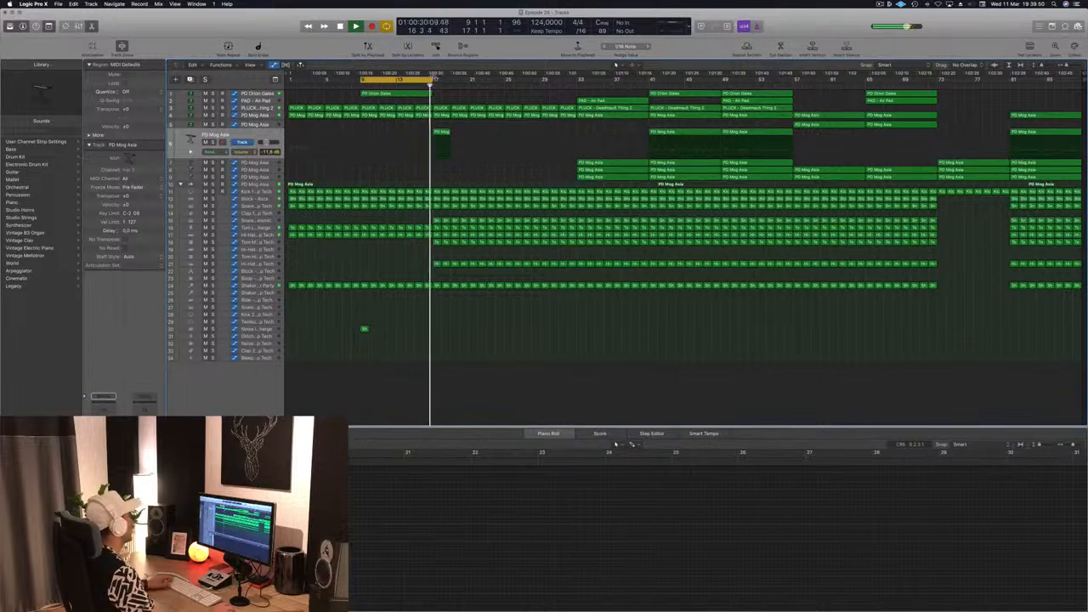
- Move the cycle range to start at bar 17, and copy the noise impact region from bar 9 to bar 17
left_click_drag(433, 80, 523, 81)
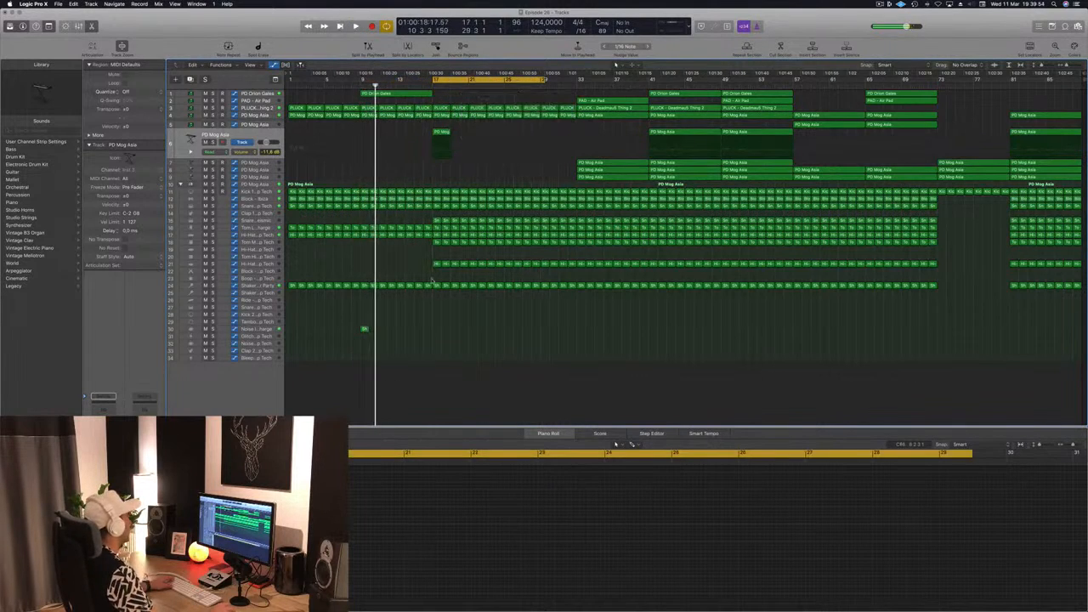
left_click_drag(363, 330, 437, 332)
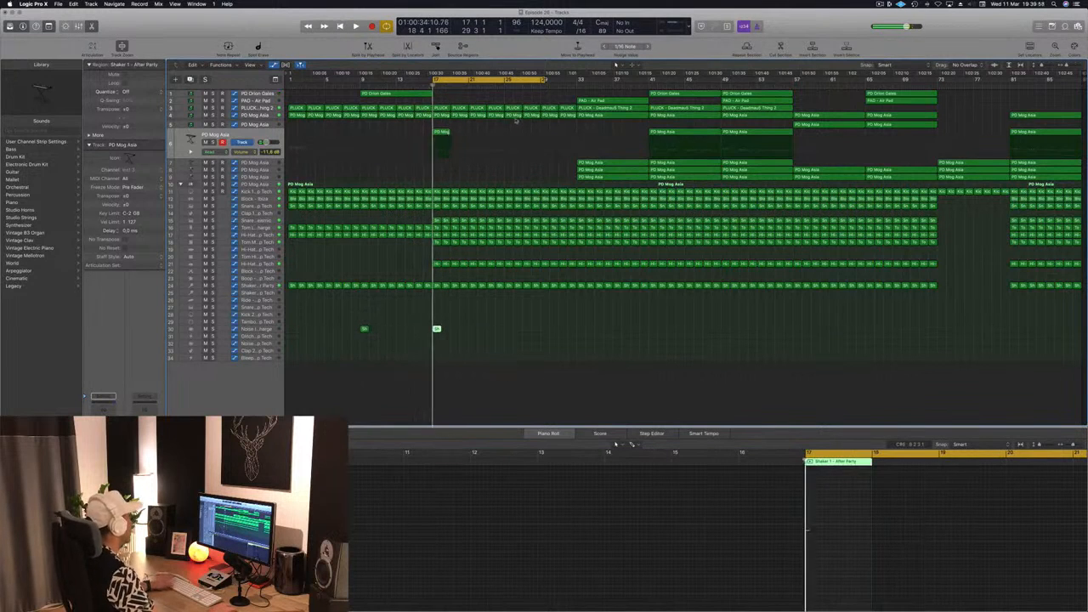
left_click(441, 132)
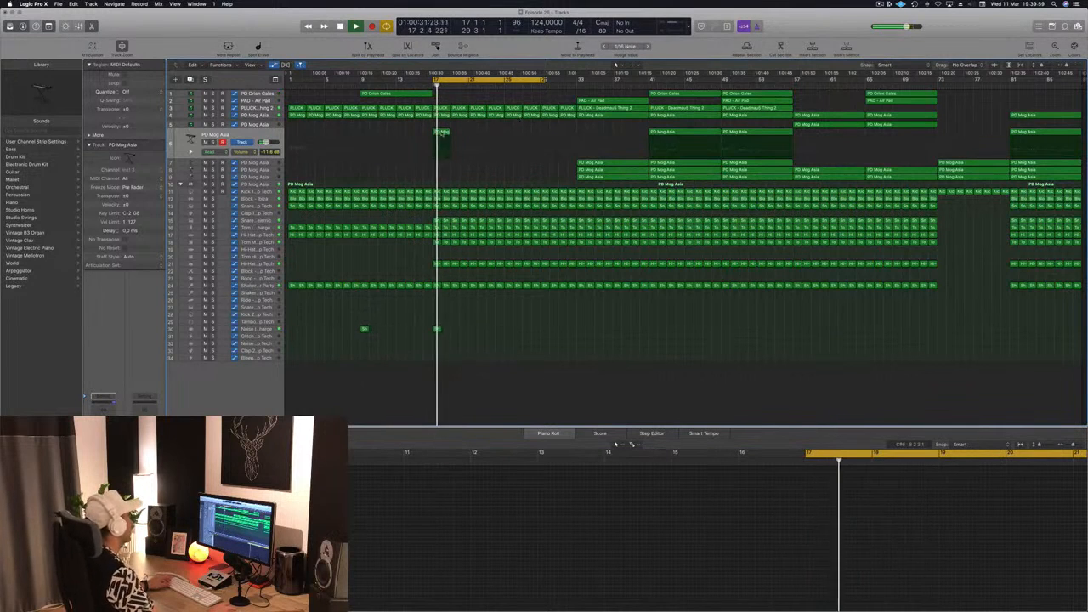
- Move the PD Mog Asia region on track 7 from bar 33 to bar 17
left_click(627, 162)
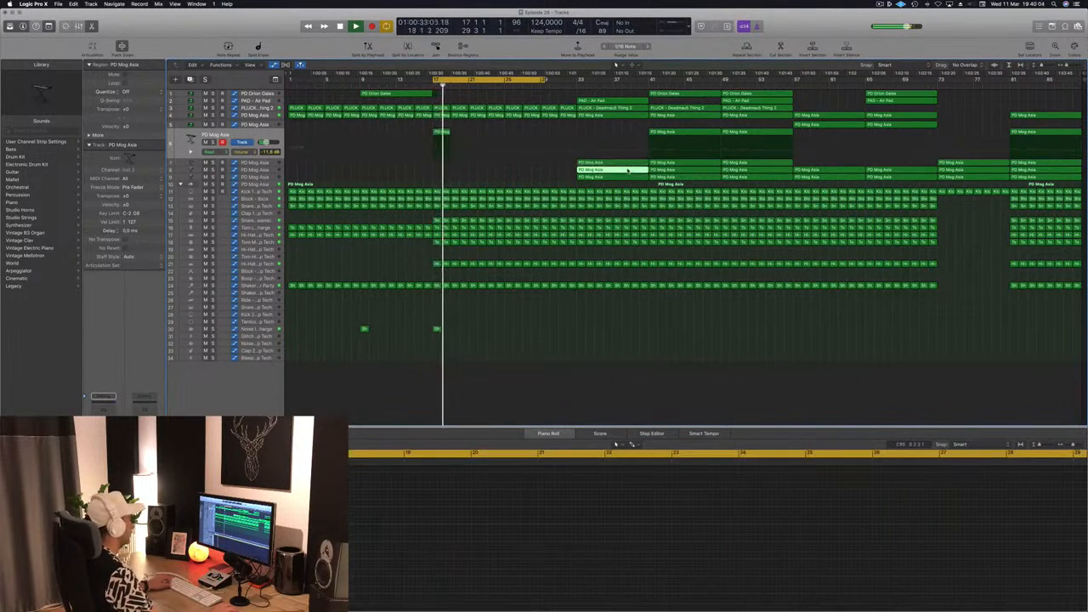
left_click(647, 85)
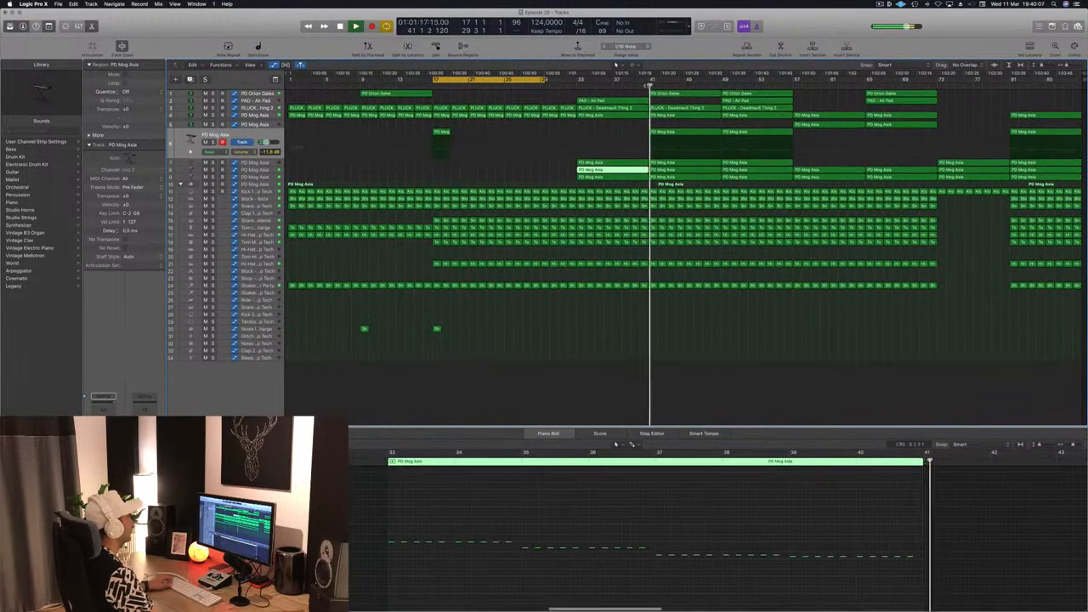
left_click(679, 162)
left_click(683, 170)
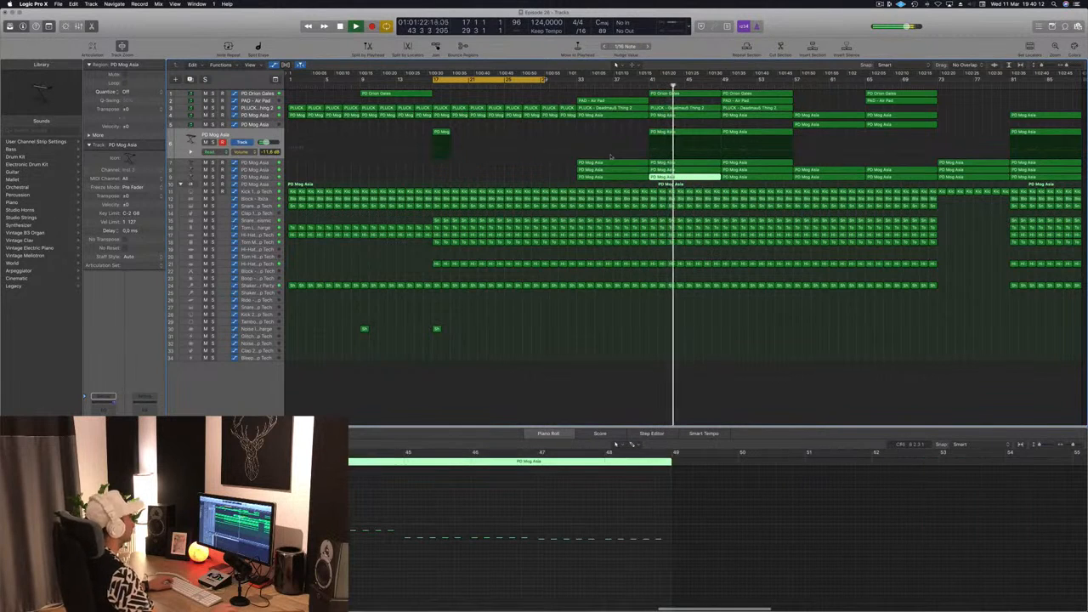
key("space")
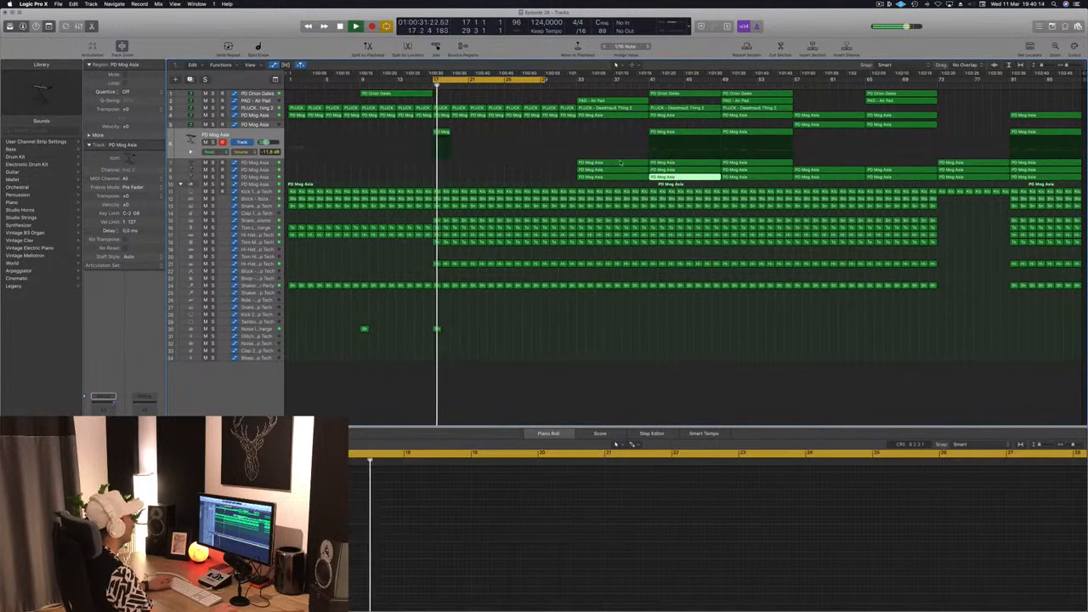
left_click(617, 163)
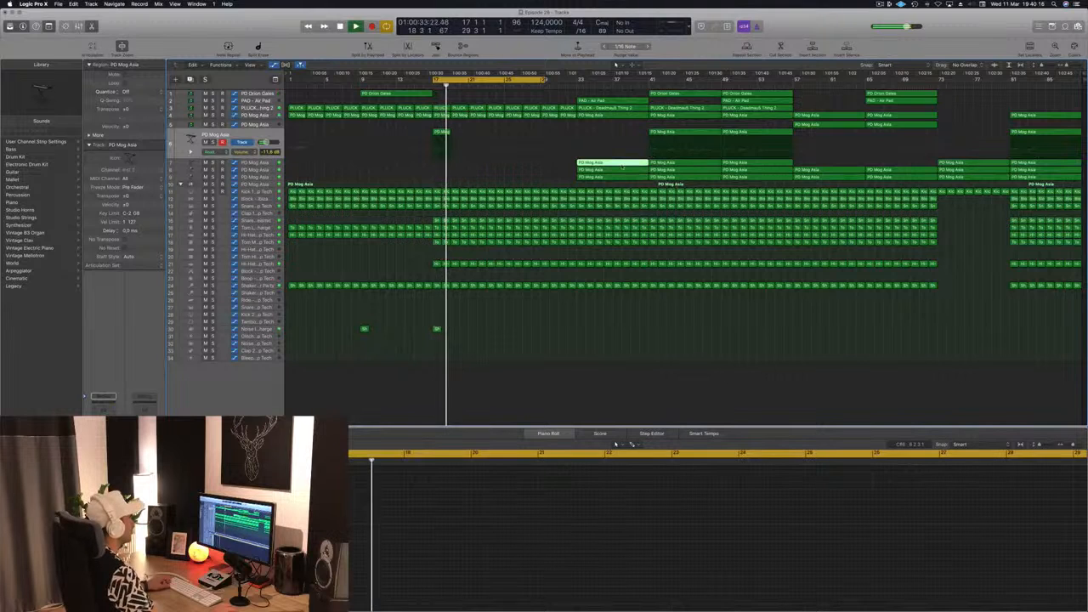
scroll(527, 572, "right", 5)
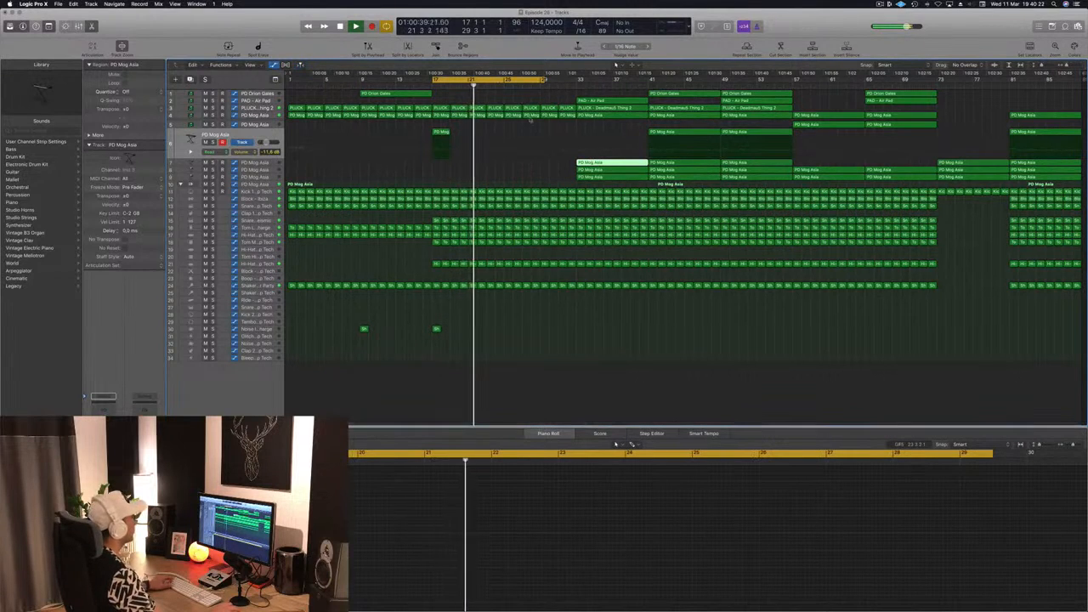
left_click_drag(605, 163, 462, 164)
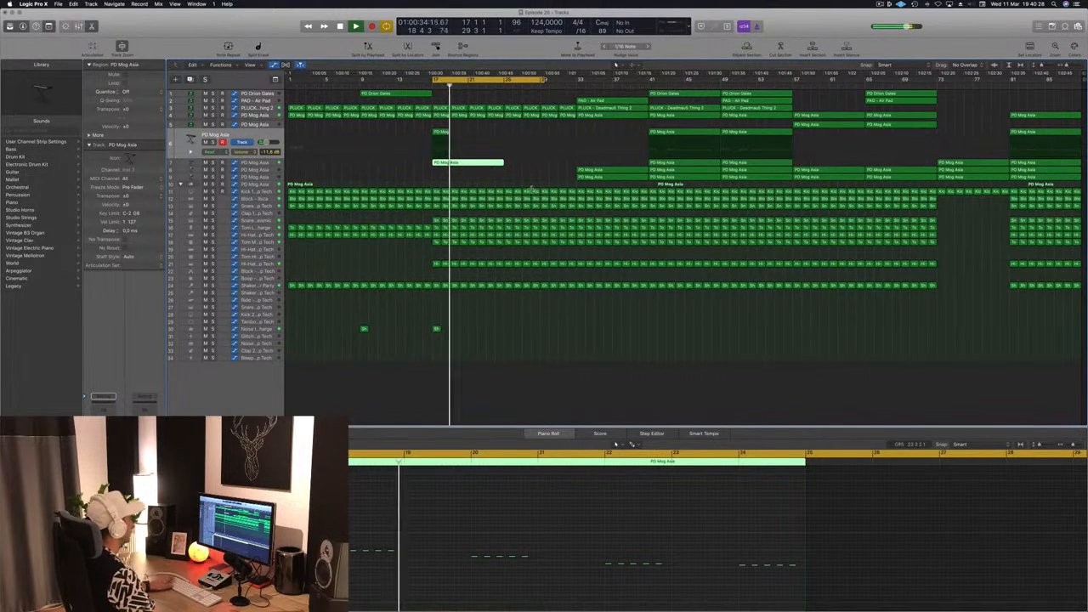
- Cut the moved region on track 7 down to two bars, and copy it with the short track 6 region to bar 21
left_click(452, 162)
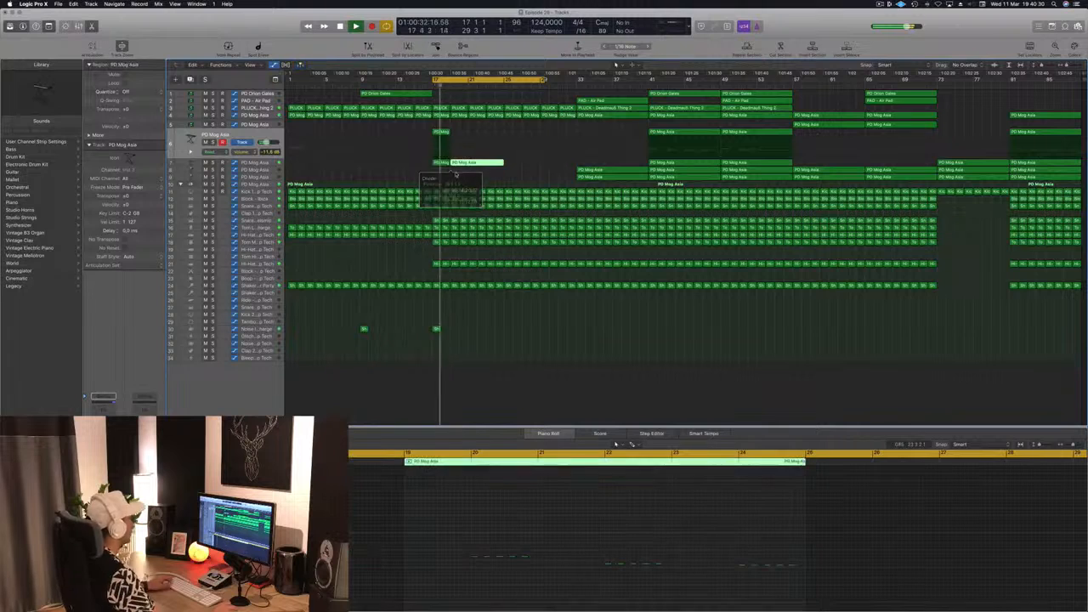
key("Delete")
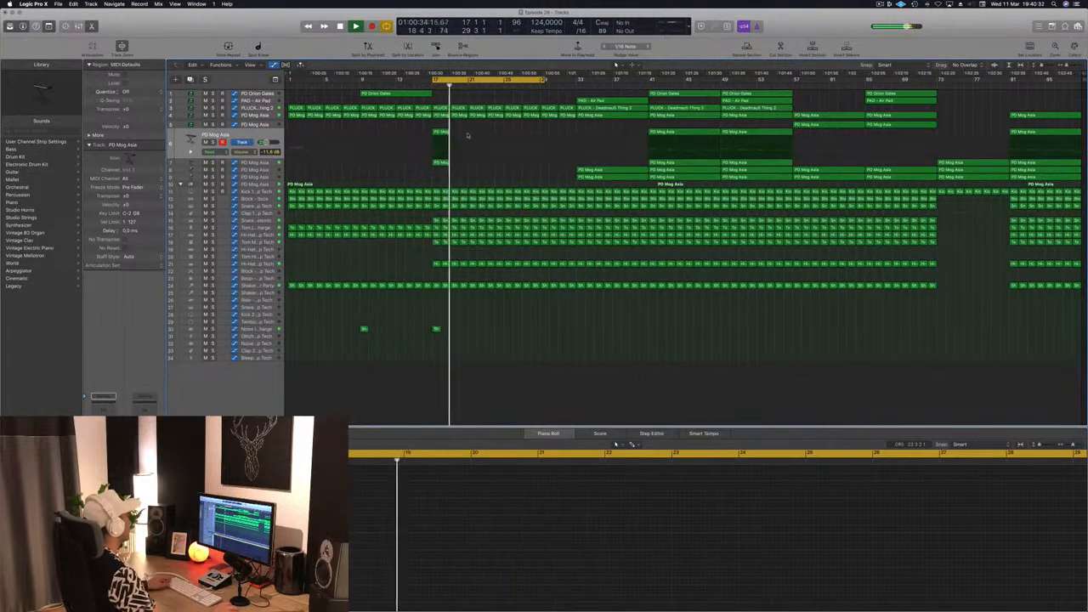
left_click_drag(442, 133, 470, 137)
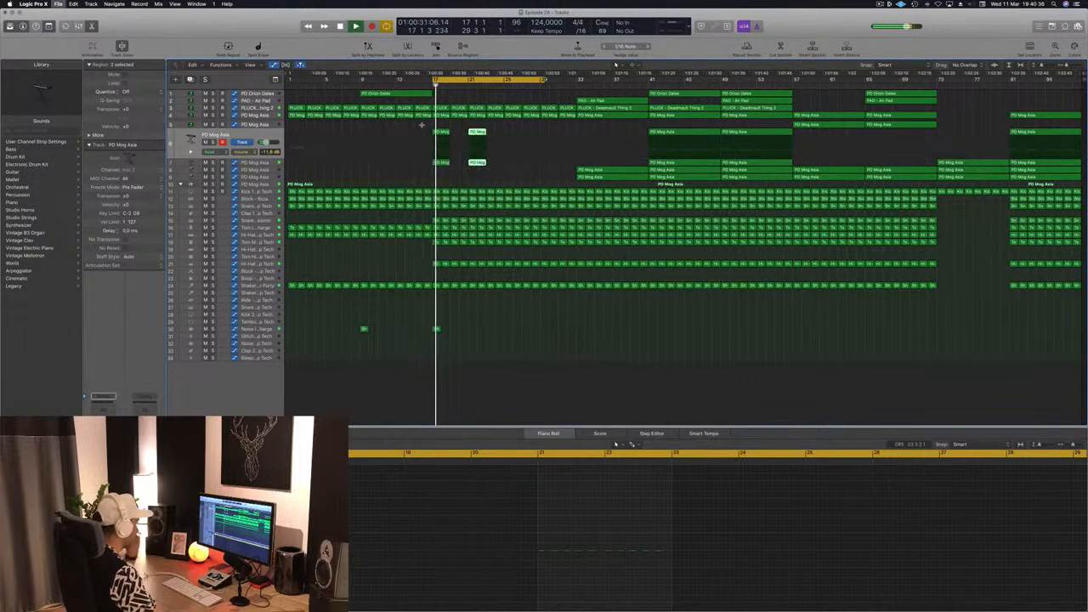
- Copy the PAD - Air Pad region from bar 33 to bar 17, and delete the copy's notes from bar 21 onwards
left_click_drag(604, 100, 526, 102)
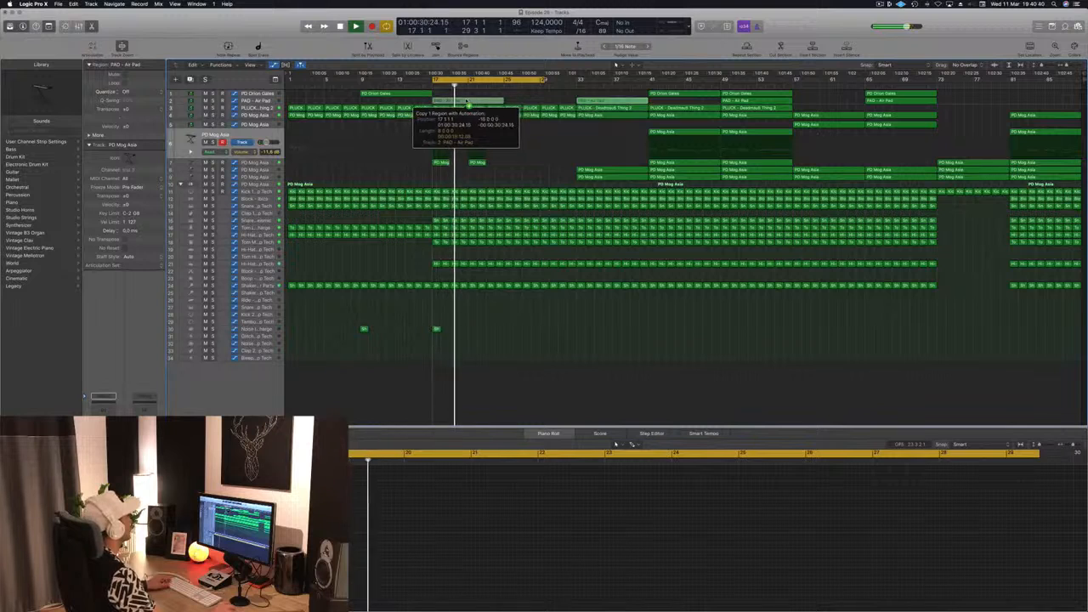
left_click_drag(466, 101, 466, 101)
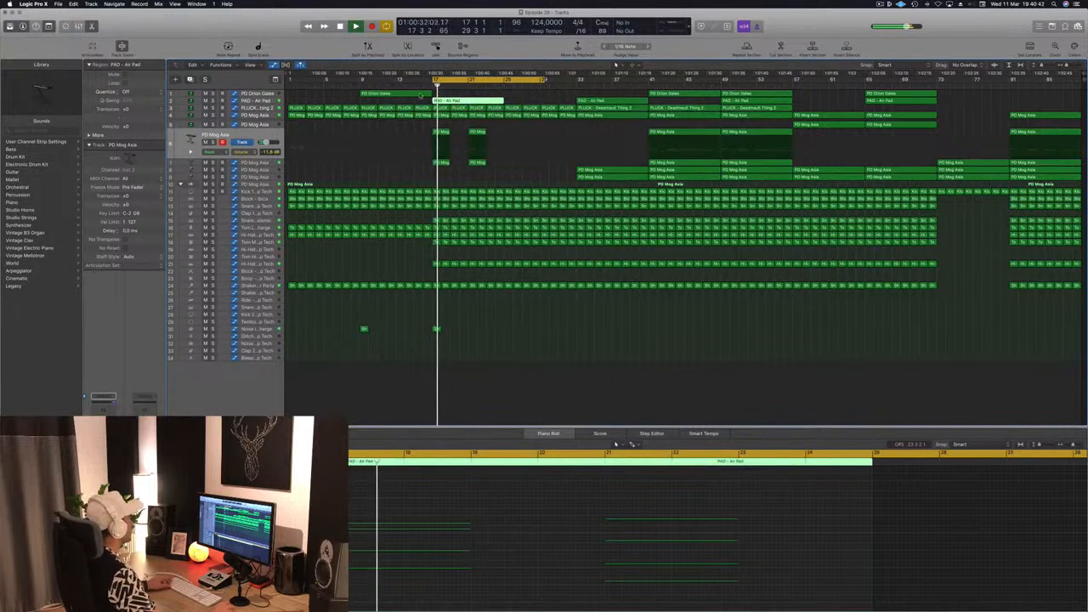
left_click_drag(584, 503, 679, 598)
key("Delete")
scroll(534, 528, "down", 1)
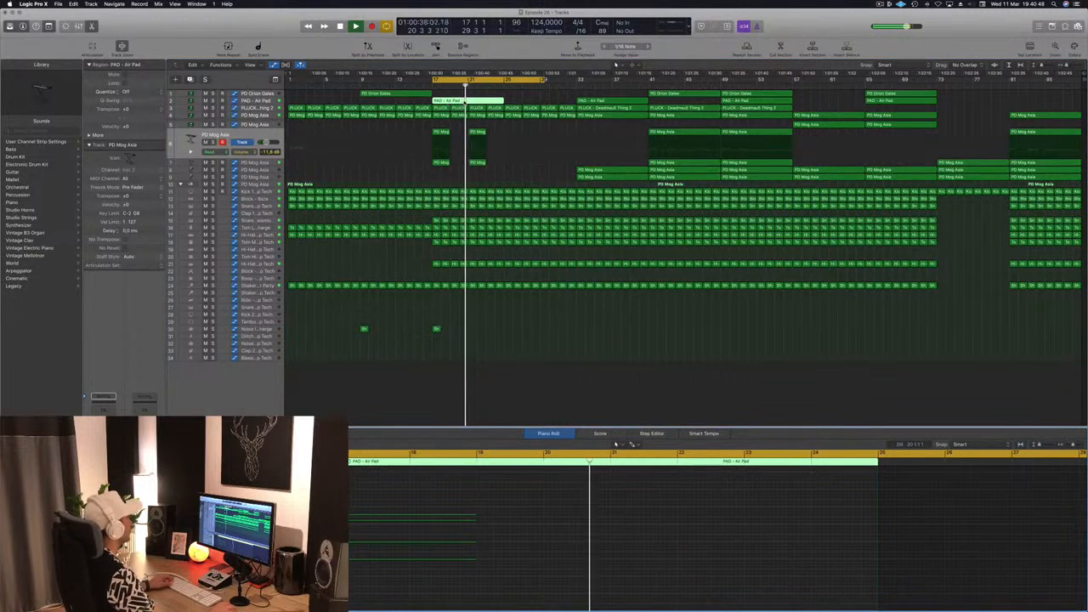
- Split the Air Pad copy at bar 21, replace its second half with a copy of the first half, and save the project
key("x")
double_click(467, 100)
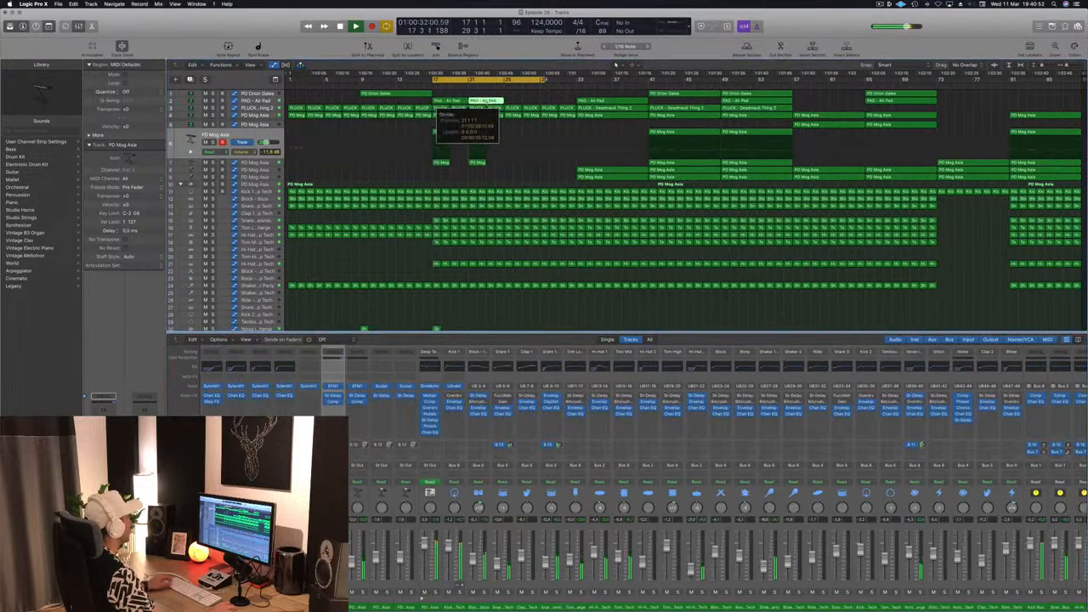
left_click_drag(446, 101, 482, 102)
key("super+s")
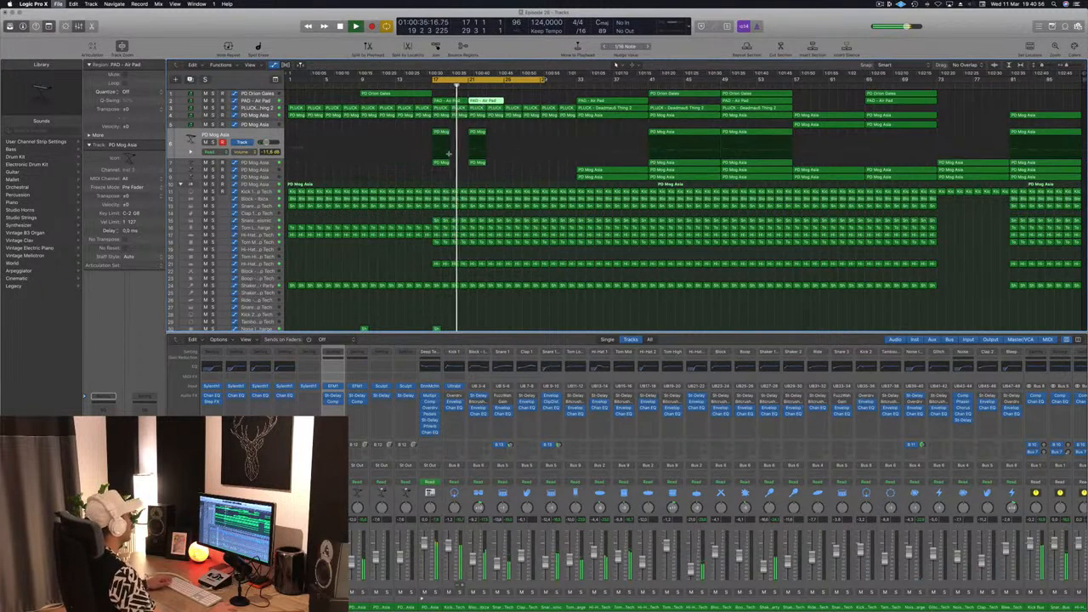
- Hide the mixer and extend the cycle range to end at bar 33
key("x")
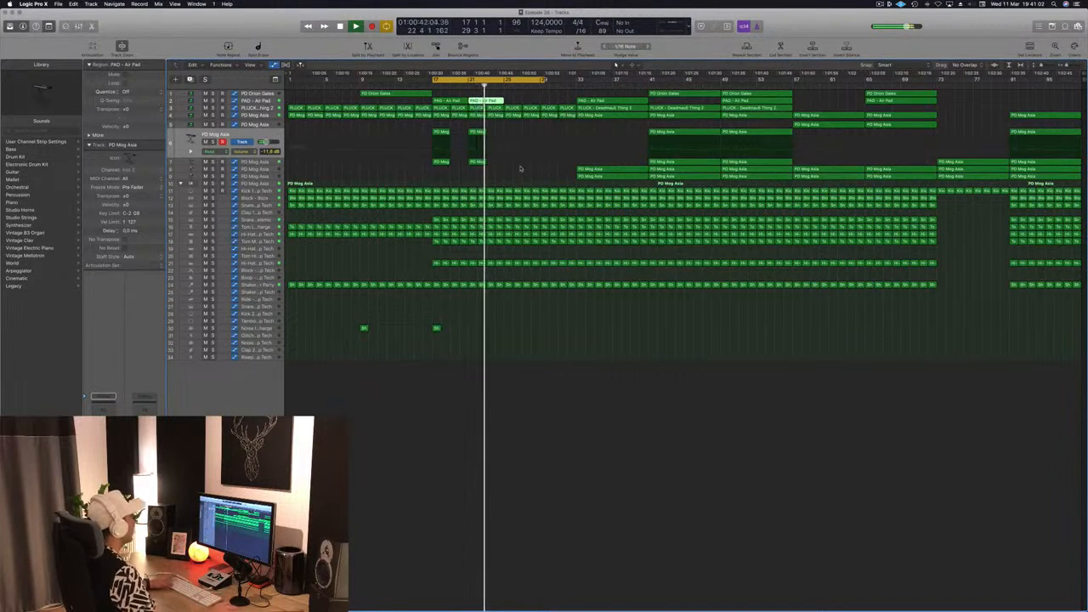
left_click_drag(546, 83, 576, 82)
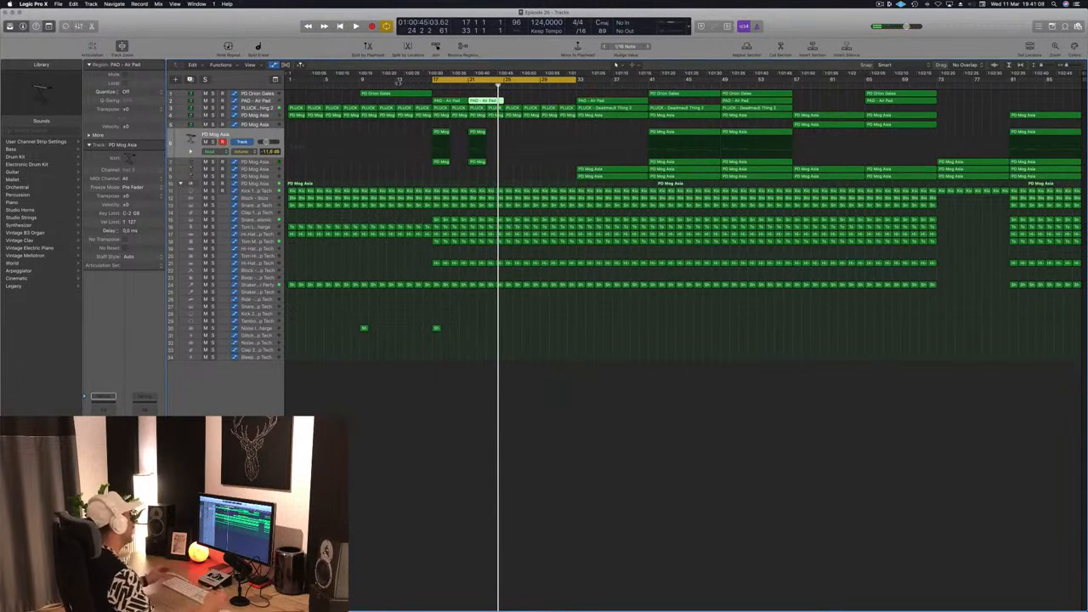
key("space")
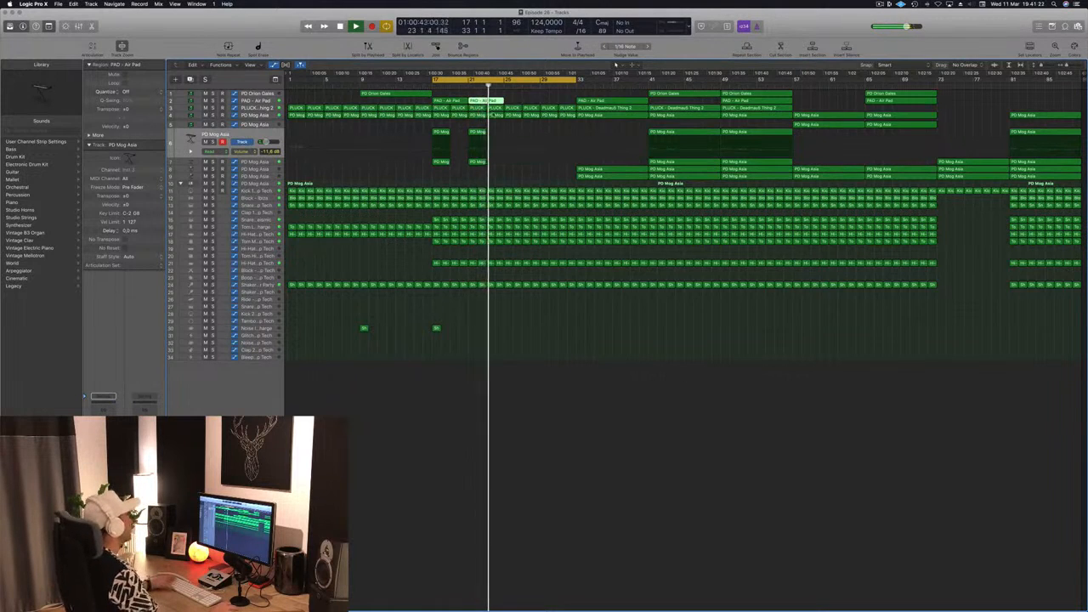
- Try copying the PD Mog Asia region on track 5 from bar 57 to bar 25
left_click(528, 101)
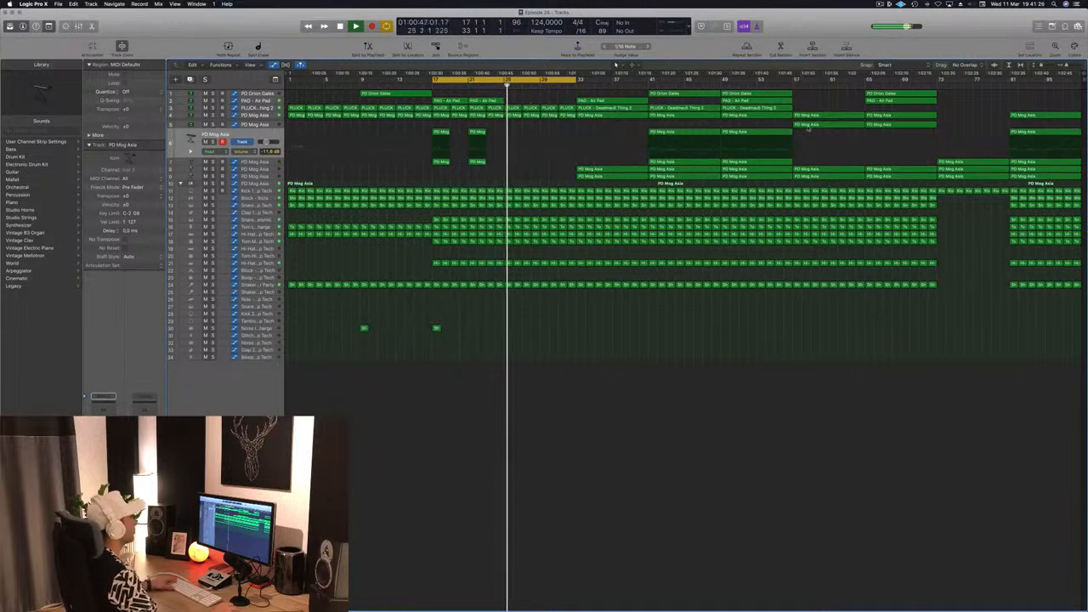
left_click(822, 126)
left_click_drag(824, 126, 541, 129)
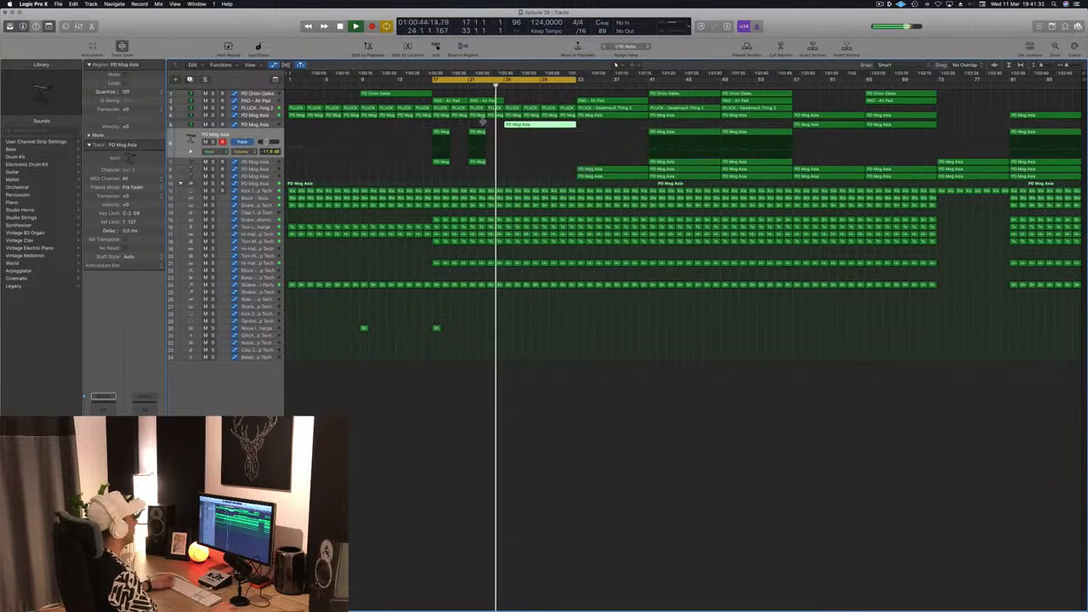
left_click(255, 124)
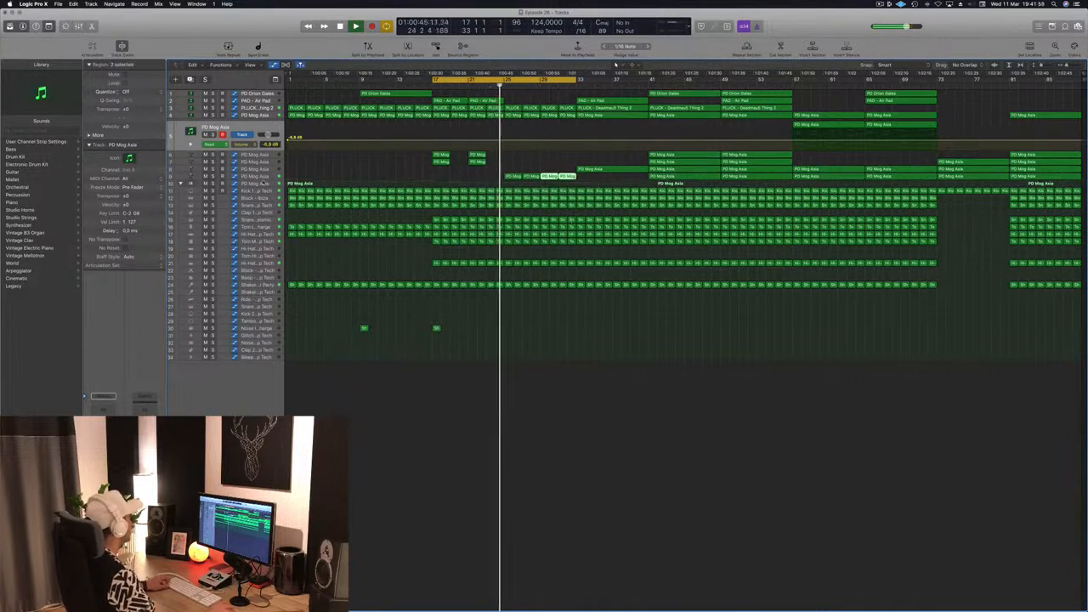
- Copy the noise impact region from bar 17 to bar 25, and save the project
left_click(267, 177)
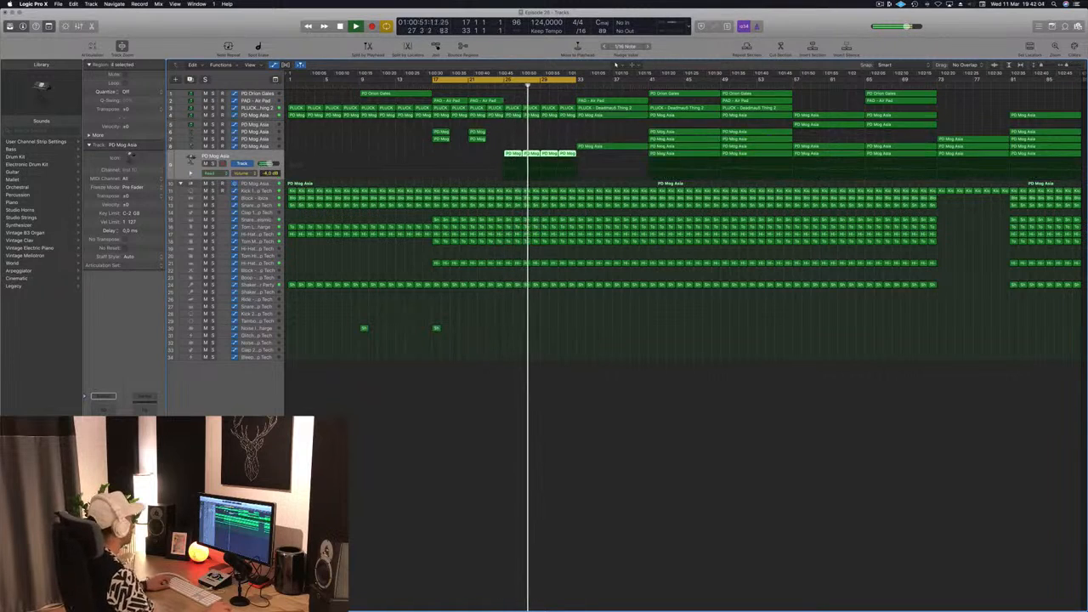
left_click(474, 437)
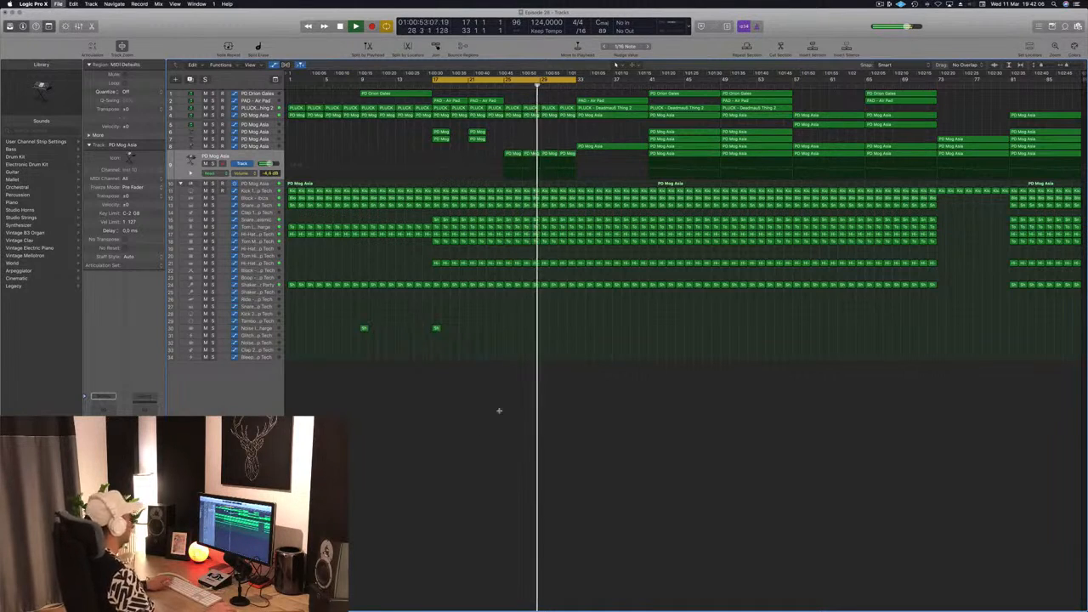
left_click_drag(437, 328, 528, 334)
key("space")
key("space")
key("super+s")
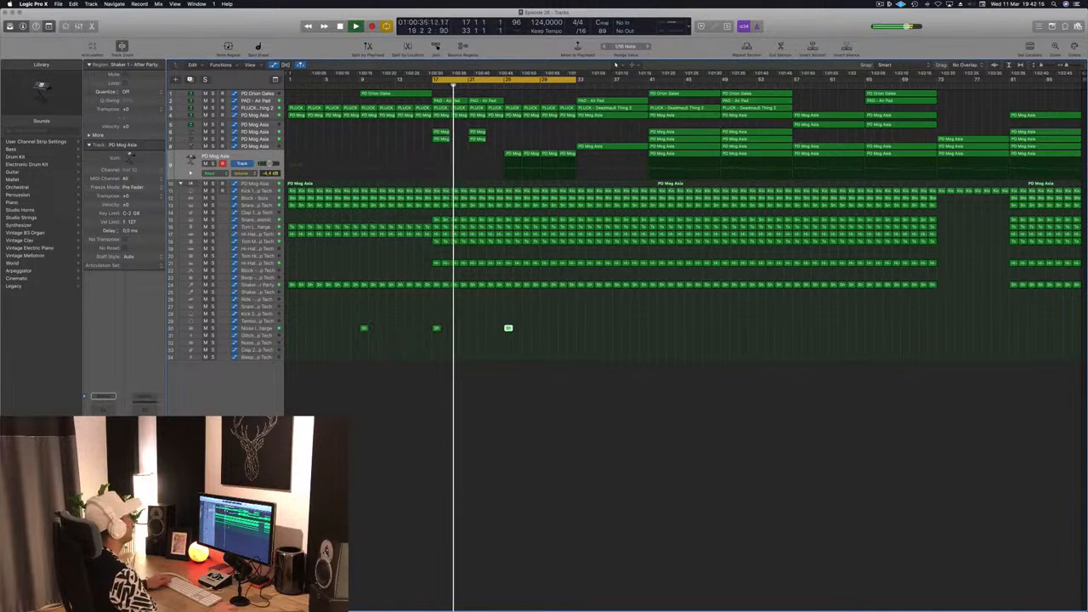
- Reshape the PLUCK track's filter cutoff automation between bars 25 and 33 so it rises gradually towards bar 33
key("super+Down")
key("super+Down")
key("super+Down")
key("super+Down")
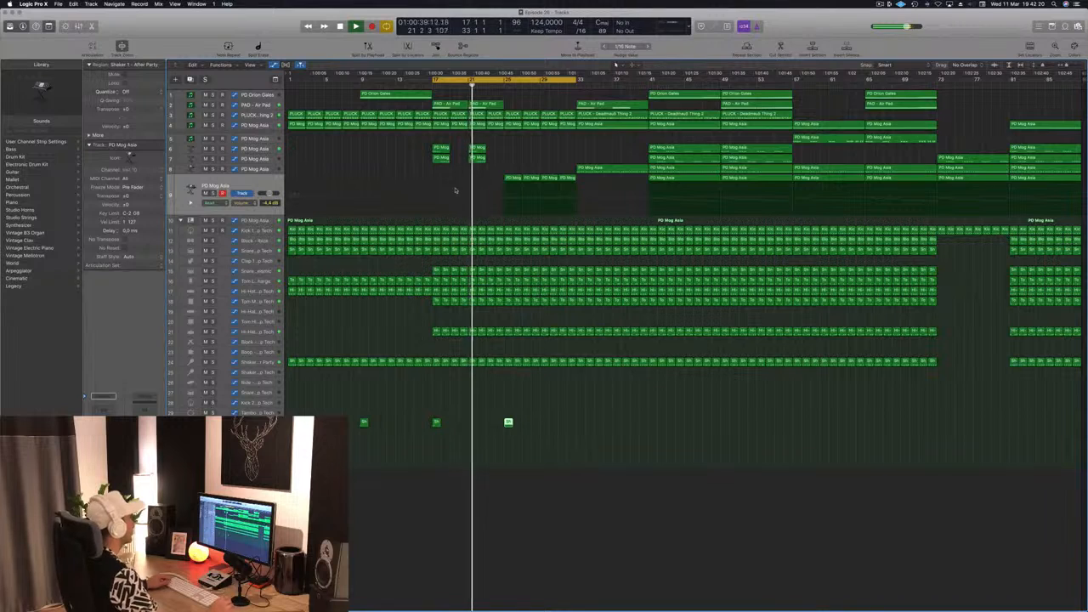
left_click(554, 157)
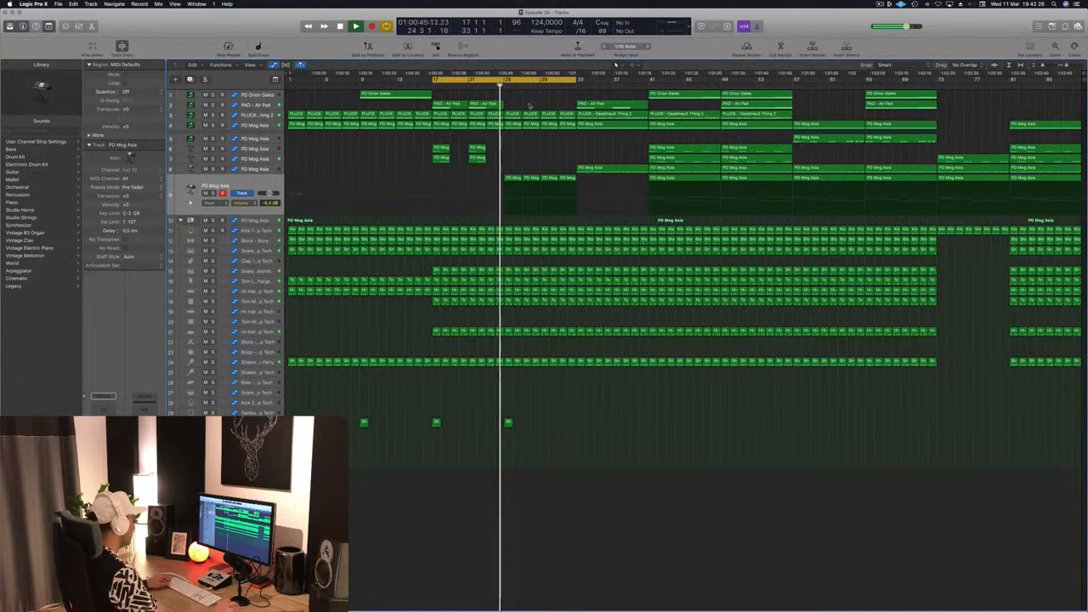
left_click(548, 114)
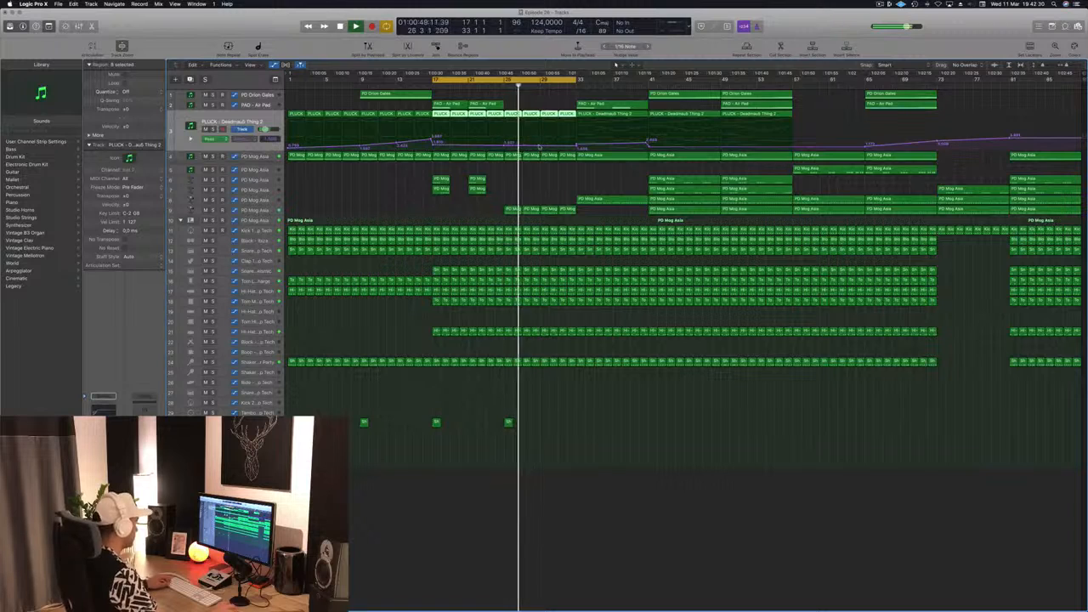
left_click(542, 145)
left_click_drag(541, 145, 541, 142)
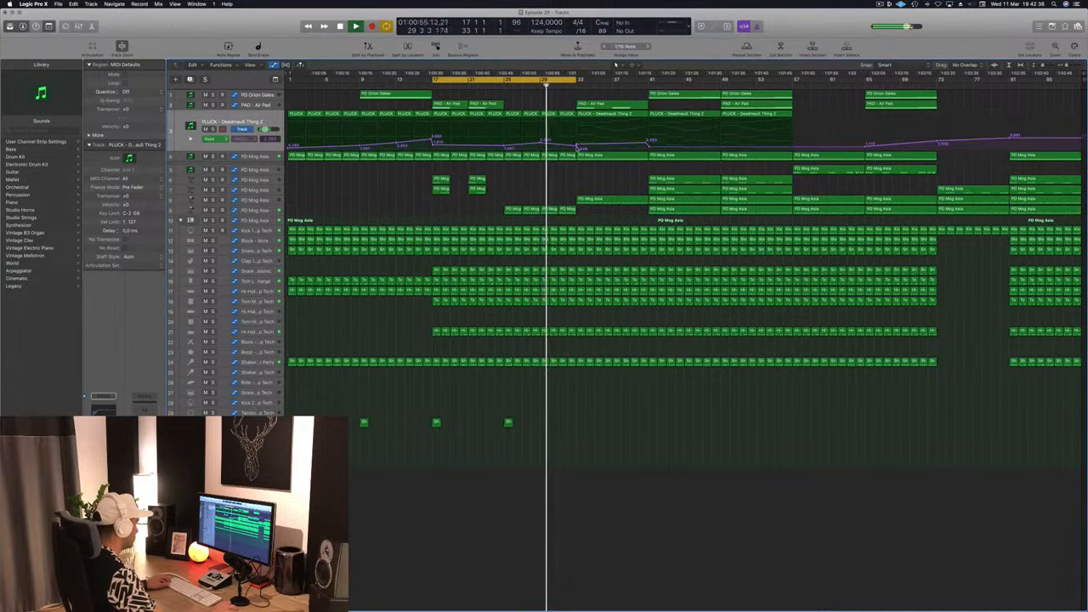
left_click_drag(576, 144, 577, 142)
left_click(576, 149)
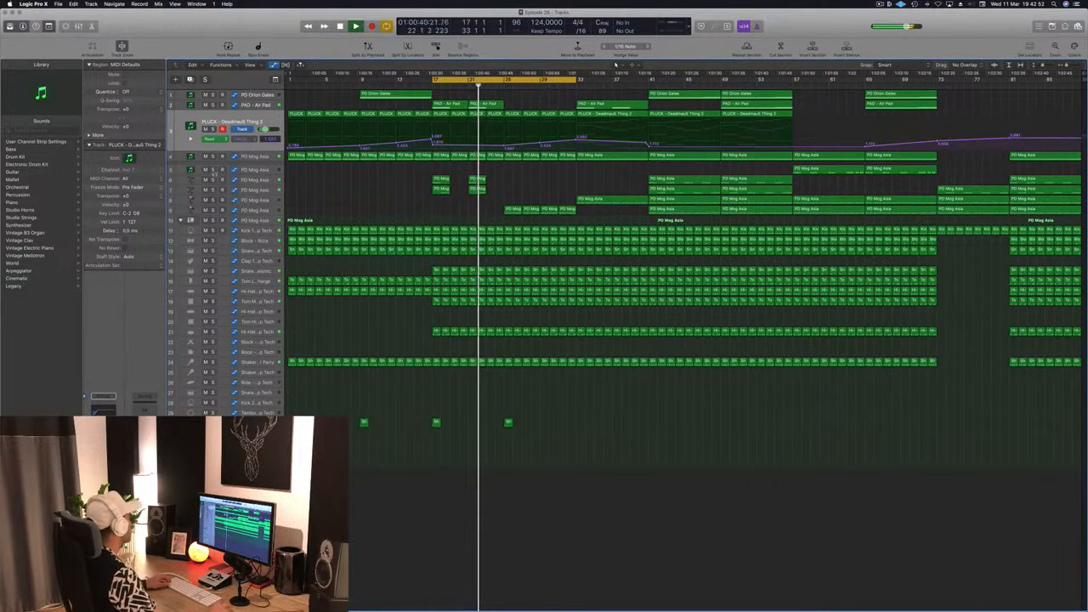
- Fill bars 25 to 33 on track 8 with two-bar copies of the PD Mog Asia region from bar 33
left_click(212, 179)
left_click(212, 180)
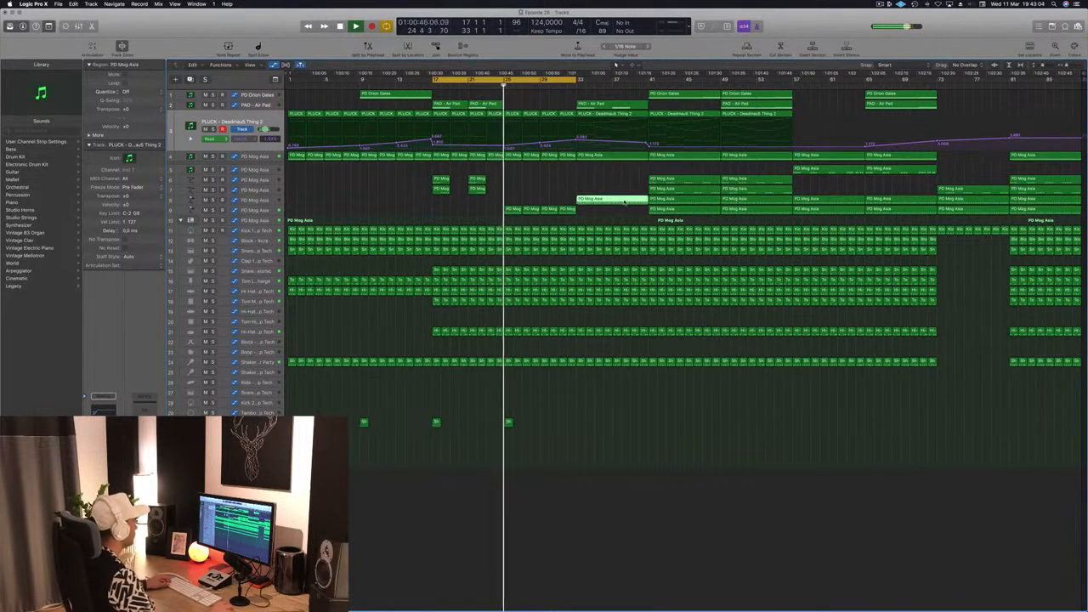
left_click_drag(600, 205, 554, 206)
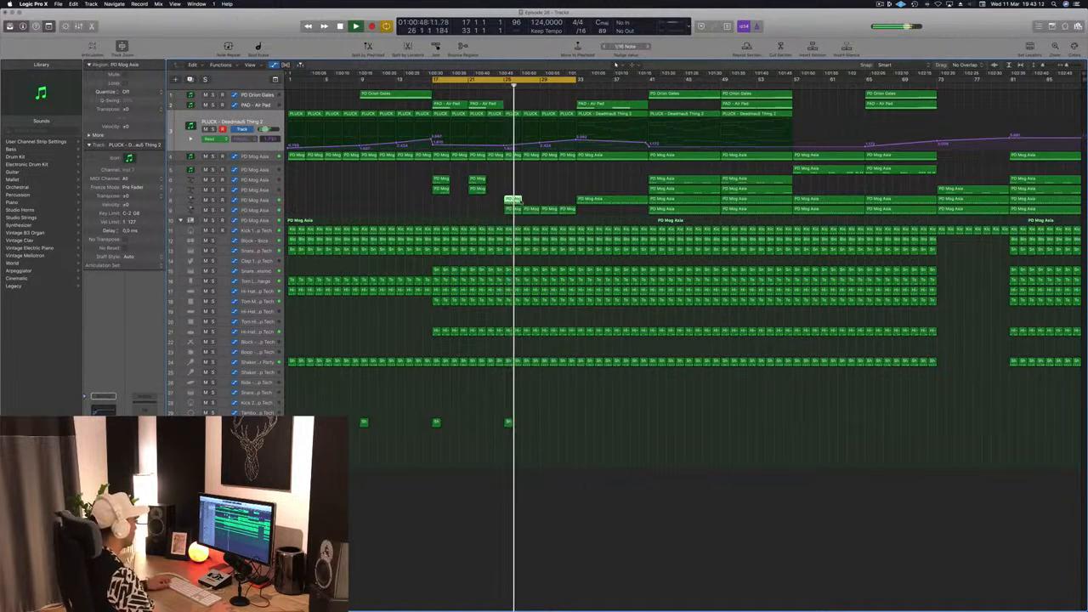
left_click_drag(531, 203, 553, 203)
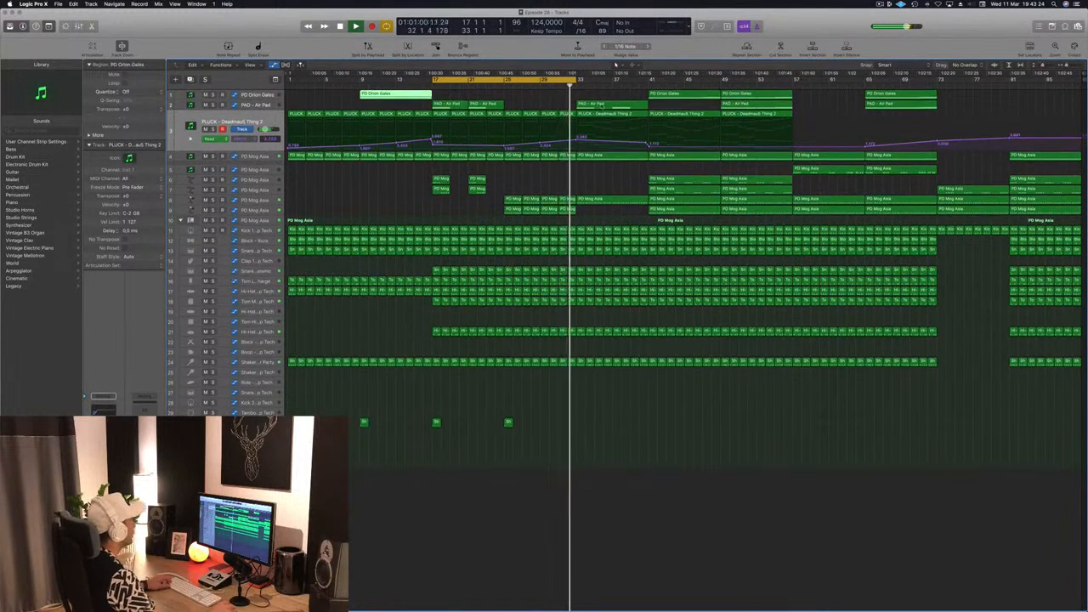
- Copy the Air Pad region at bar 21 and the short PD Mog Asia regions on tracks 6 and 7 to bar 29, saving the project
left_click(483, 104)
left_click_drag(483, 103, 554, 104)
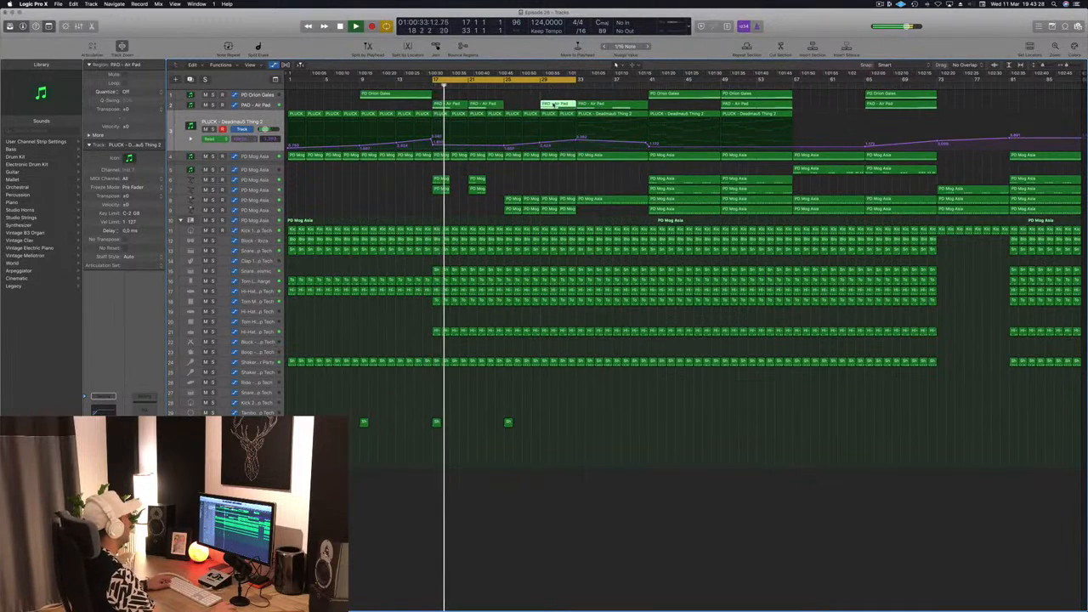
key("super+s")
left_click_drag(512, 177, 547, 182)
left_click(499, 173)
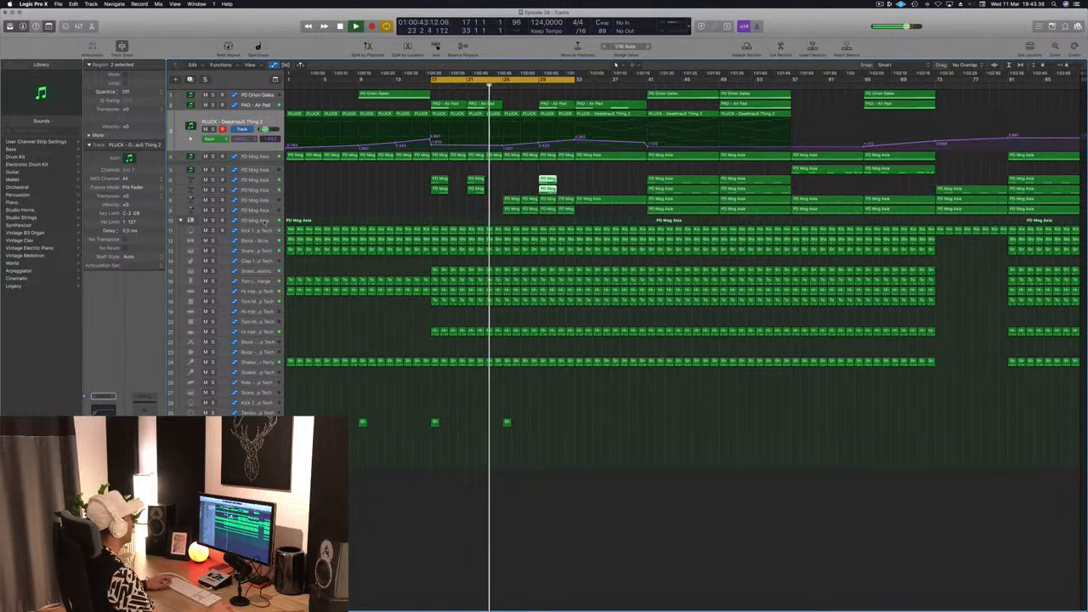
- Add low-cut frequency automation to the main drum track, ramping up from about bar 31 to bar 33
left_click(267, 224)
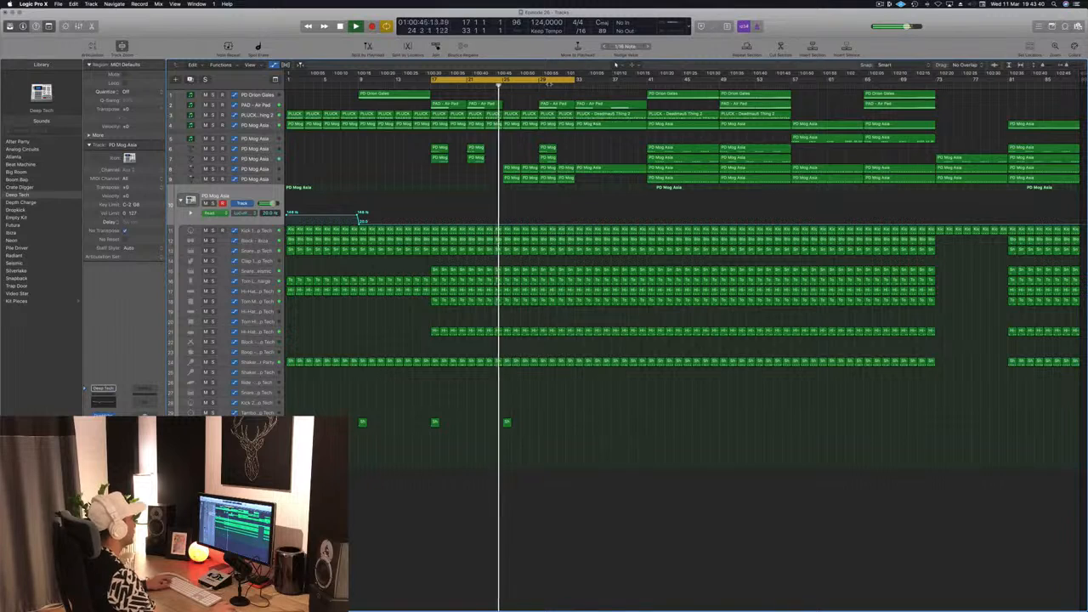
left_click(549, 224)
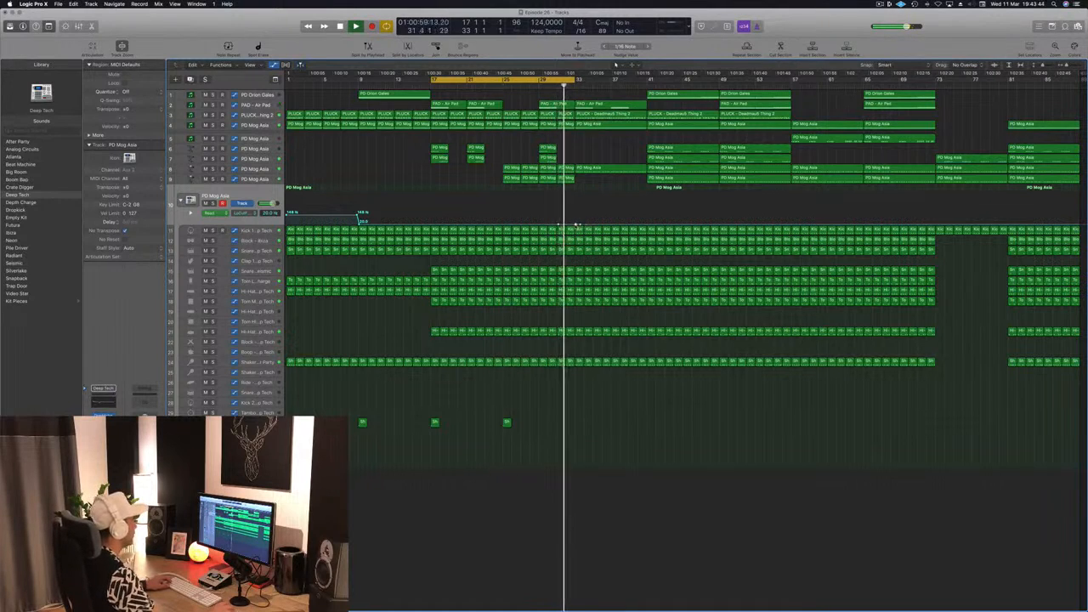
left_click_drag(577, 222, 576, 210)
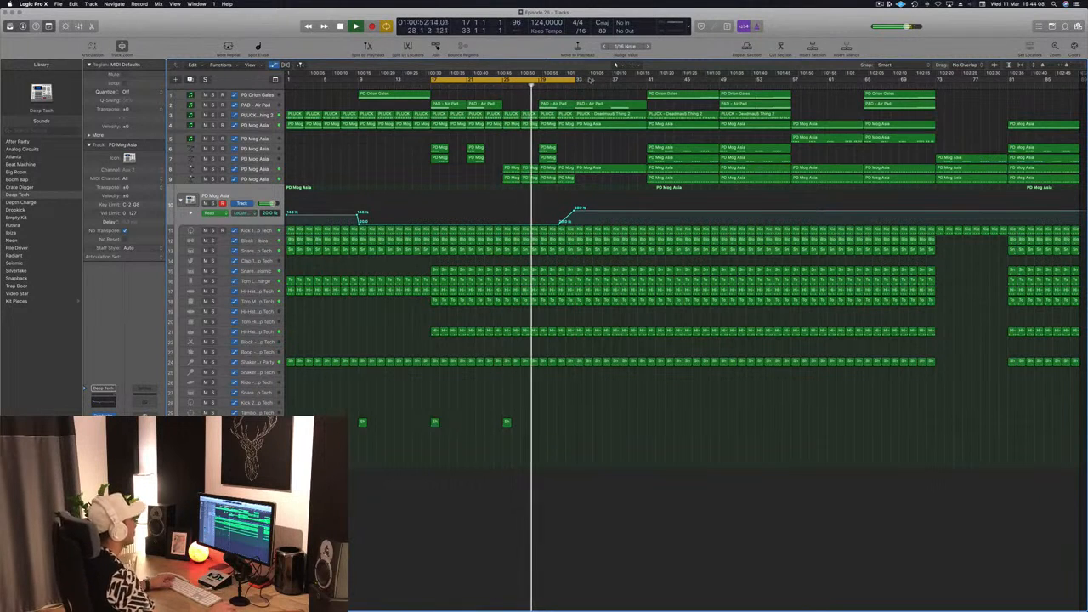
- Extend the cycle range to end at bar 41, and save the project
left_click_drag(576, 79, 647, 88)
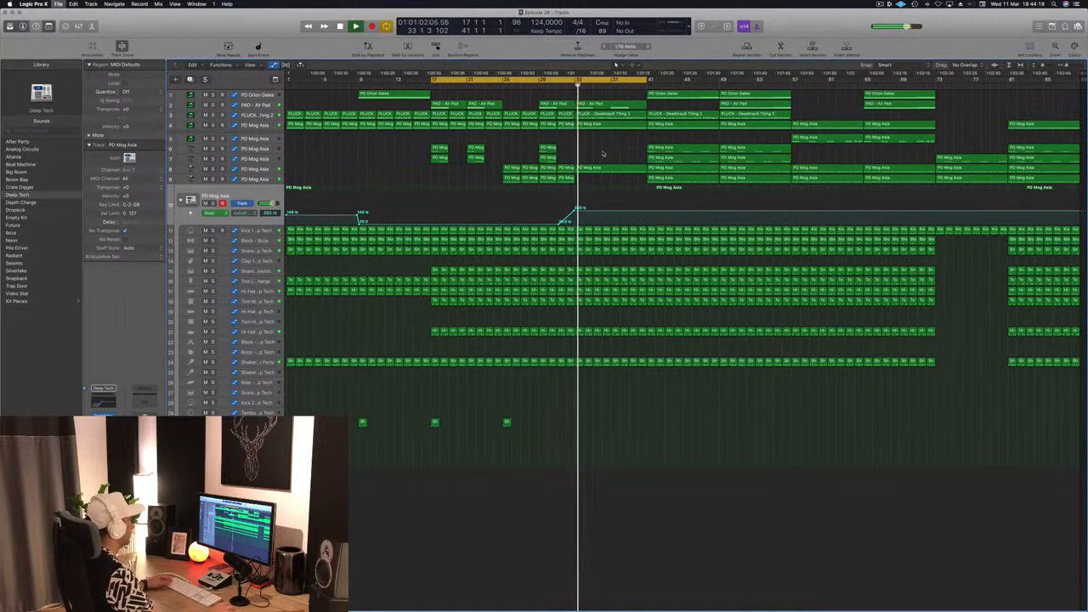
key("super+Right")
key("super+Right")
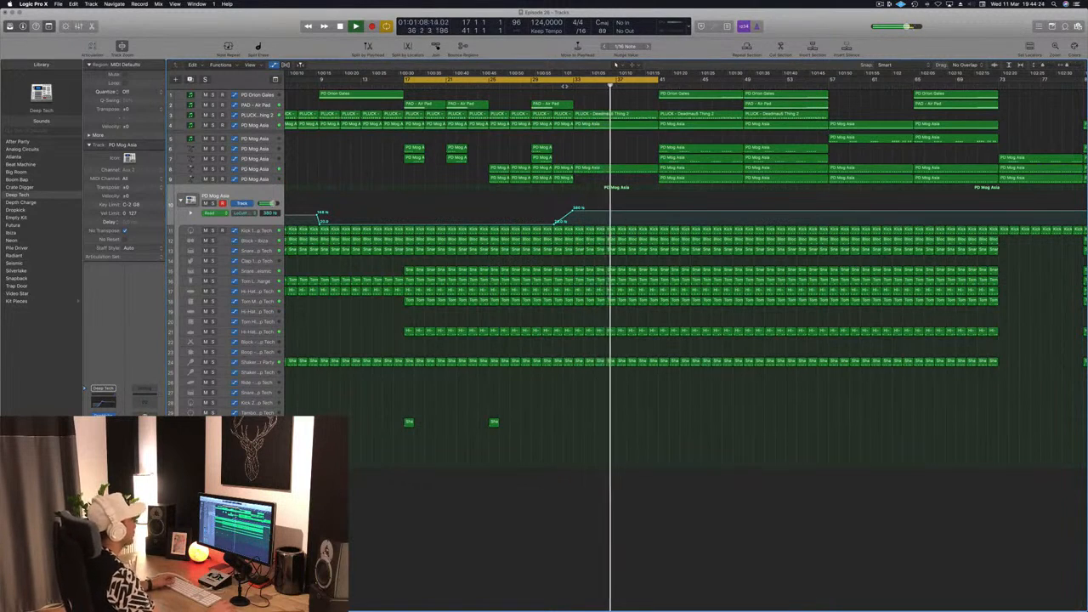
key("super+s")
scroll(564, 86, "down", 3)
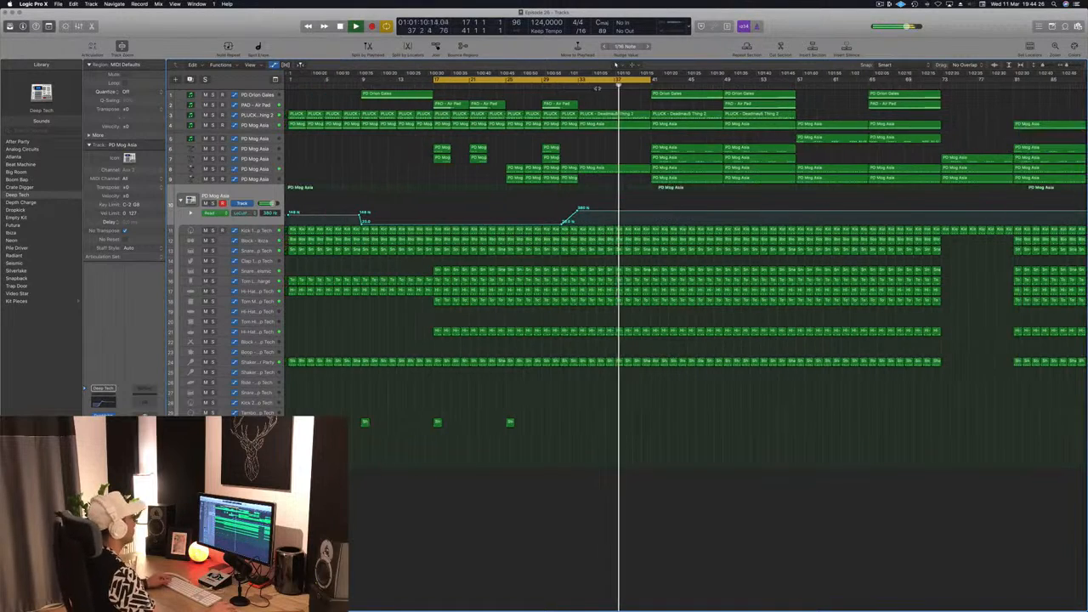
- Shape the drum track's low-cut automation to fall from bar 37, spike just before bar 41 and drop there, and save
scroll(642, 209, "up", 2)
left_click(649, 213)
mouse_move(652, 213)
left_mouse_down()
mouse_move(655, 201)
mouse_move(652, 225)
left_mouse_up()
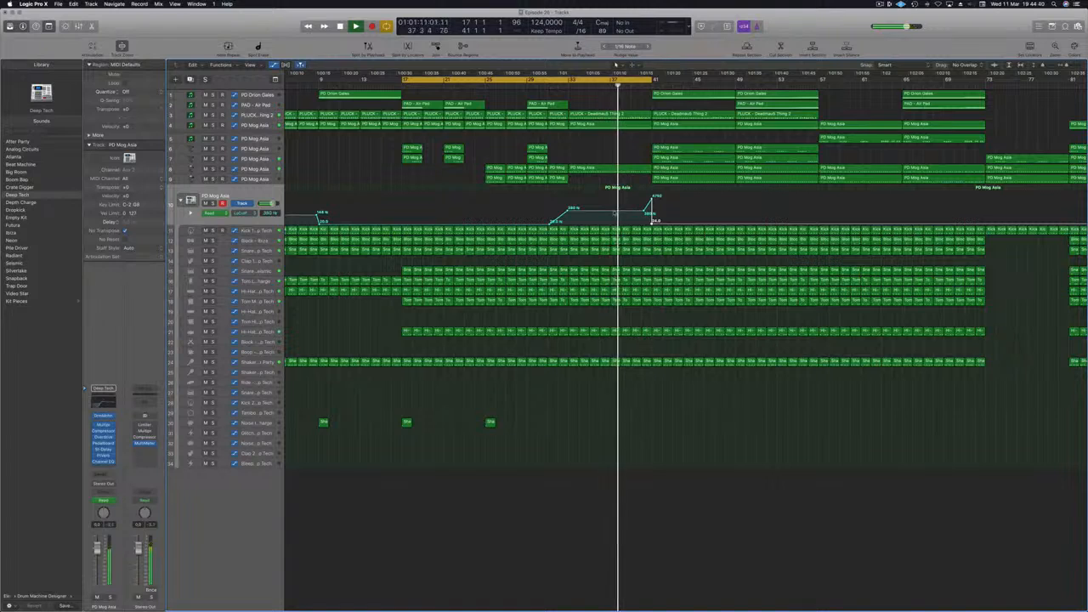
left_click(612, 210)
left_click_drag(644, 211, 644, 222)
left_click_drag(645, 221, 643, 222)
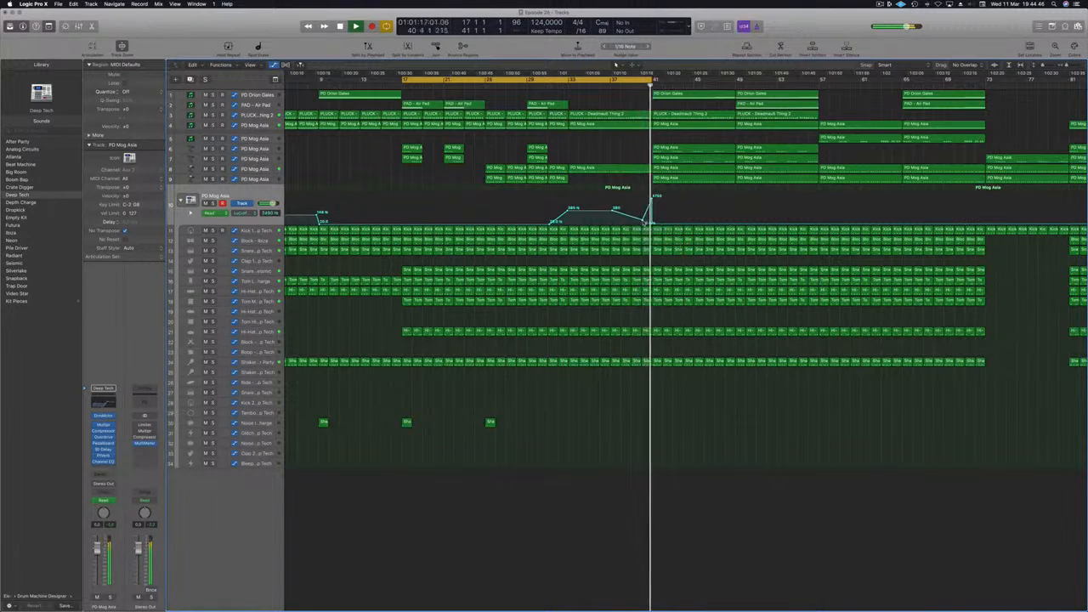
key("super+s")
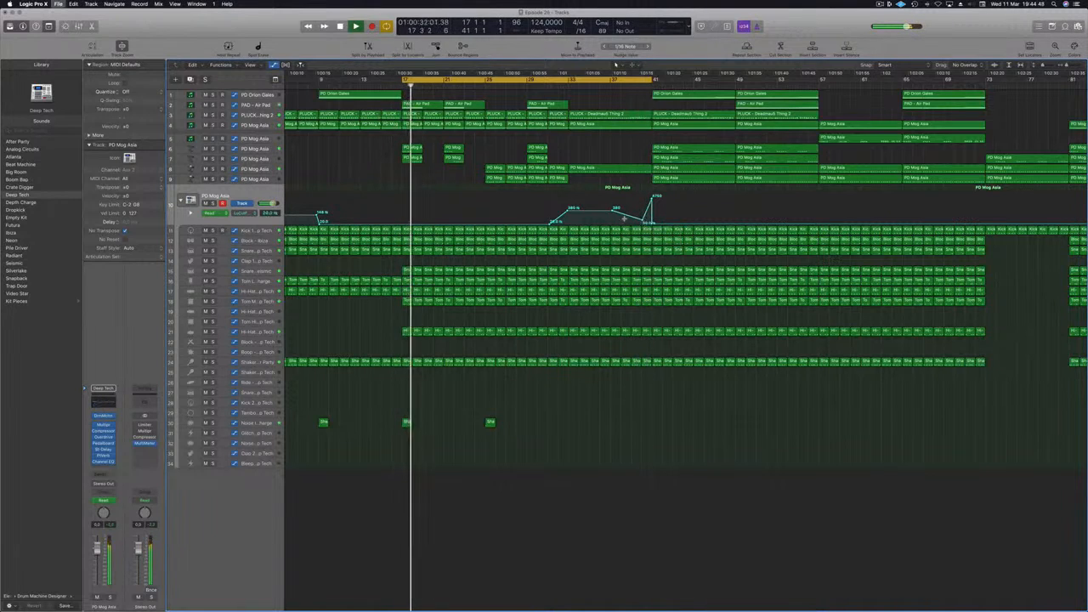
- Audition PD Mog Asia track 6 in solo from bar 17, and raise its volume before unsoloing it
scroll(629, 222, "down", 3)
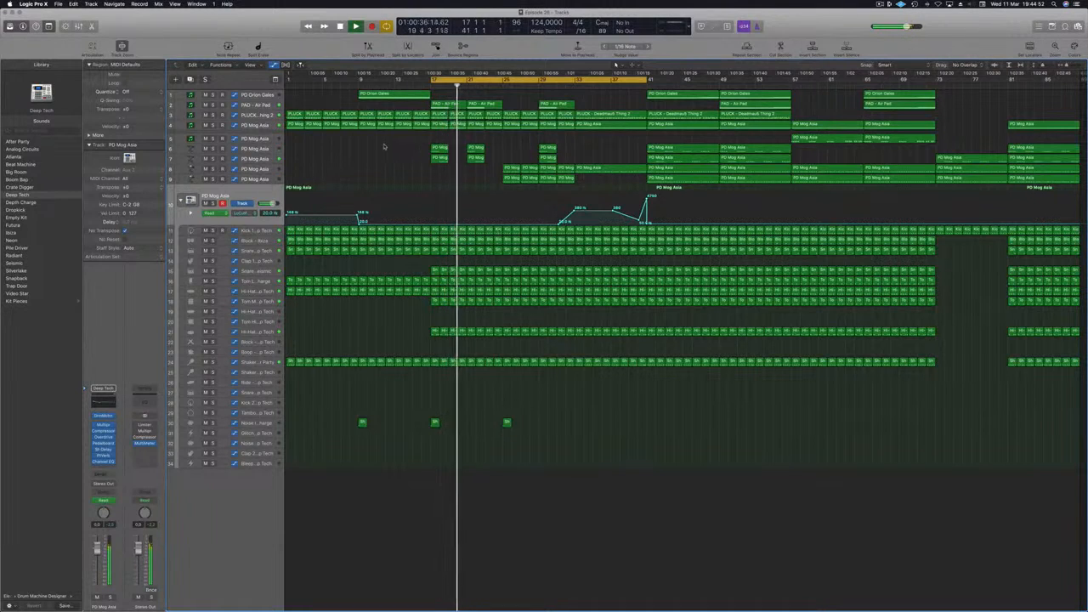
scroll(416, 180, "up", 1)
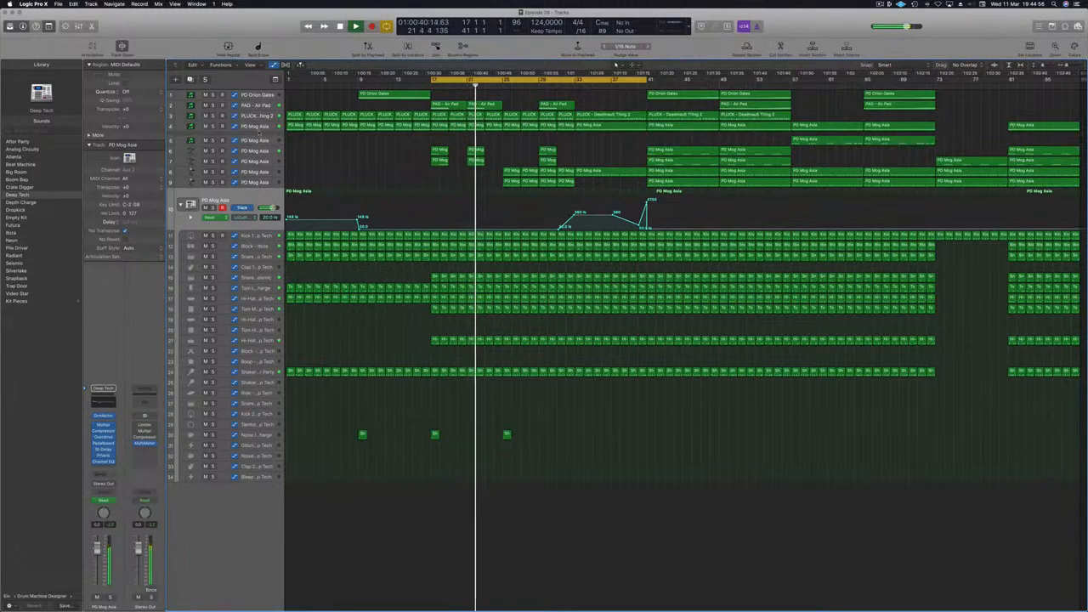
left_click(212, 150)
left_click(212, 165)
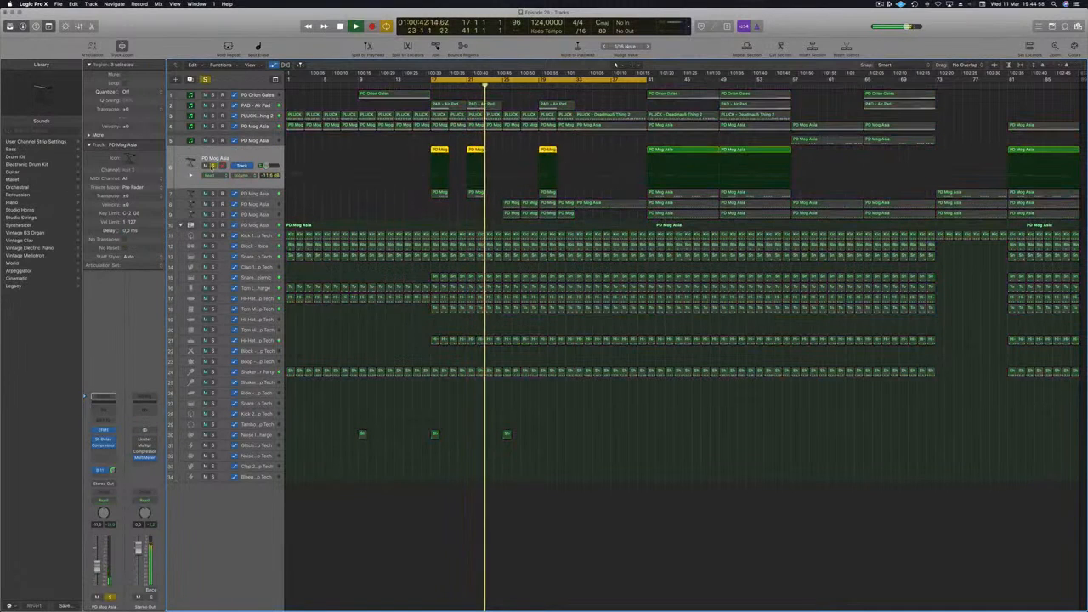
left_click(430, 85)
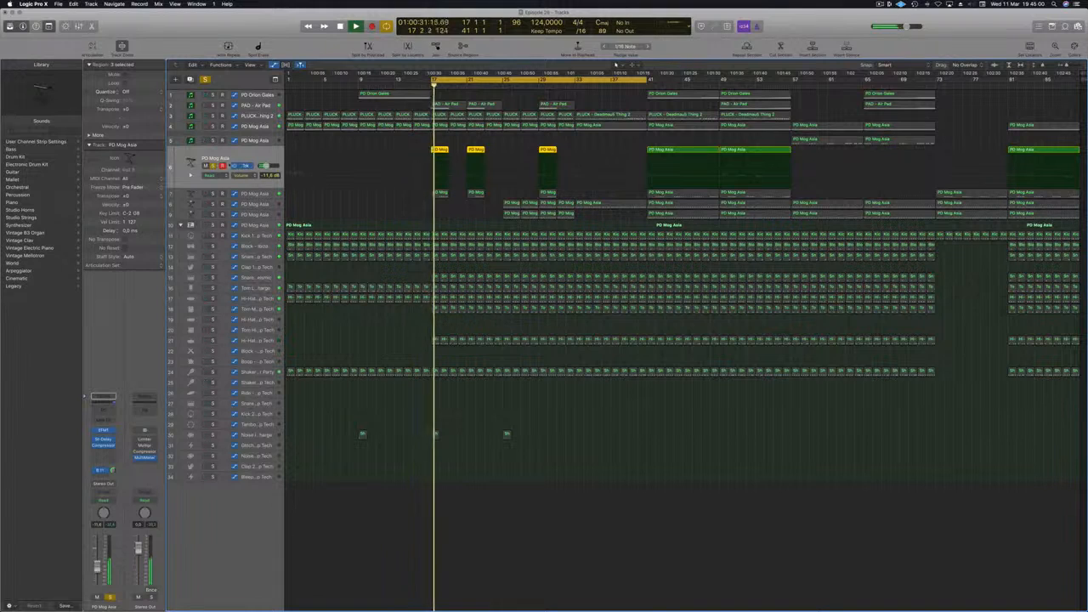
key("s")
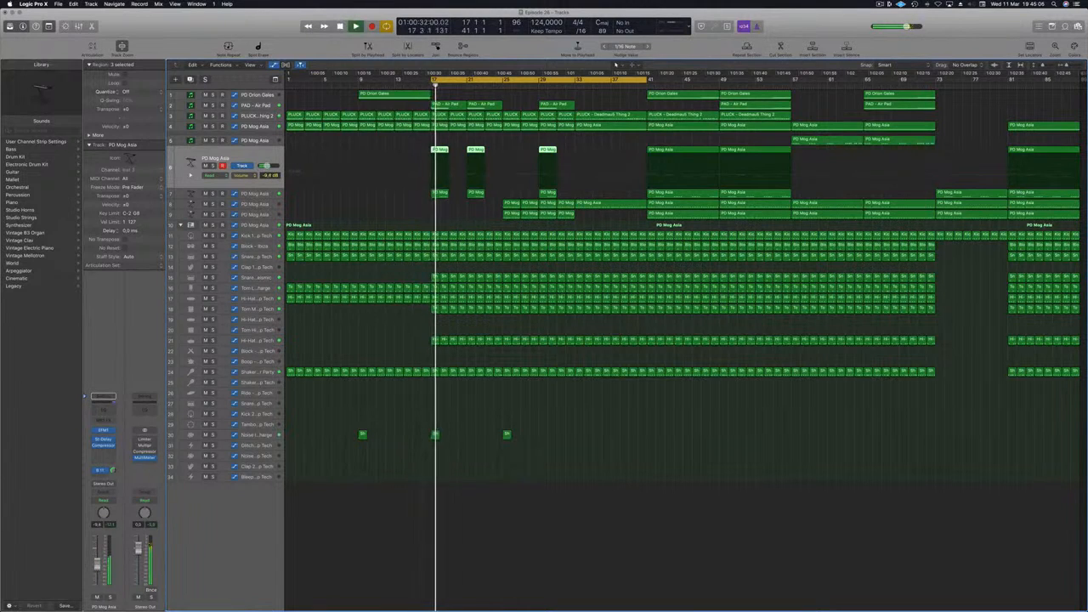
- Add a Channel EQ to PD Mog Asia track 6 and set a low cut at about 60 Hz
left_click(104, 405)
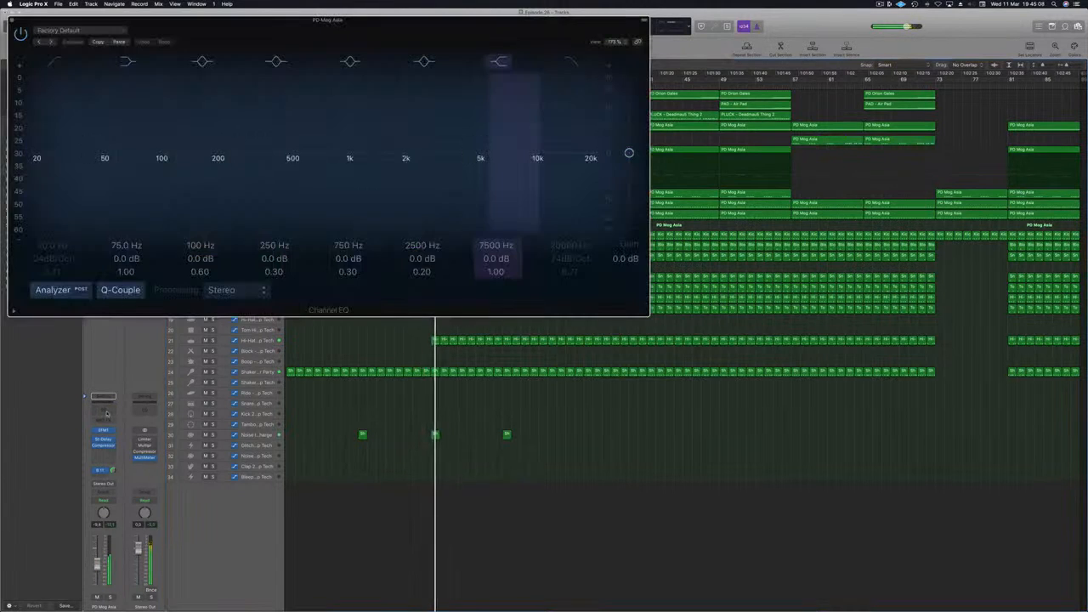
left_click_drag(315, 31, 696, 127)
left_click_drag(442, 264, 527, 263)
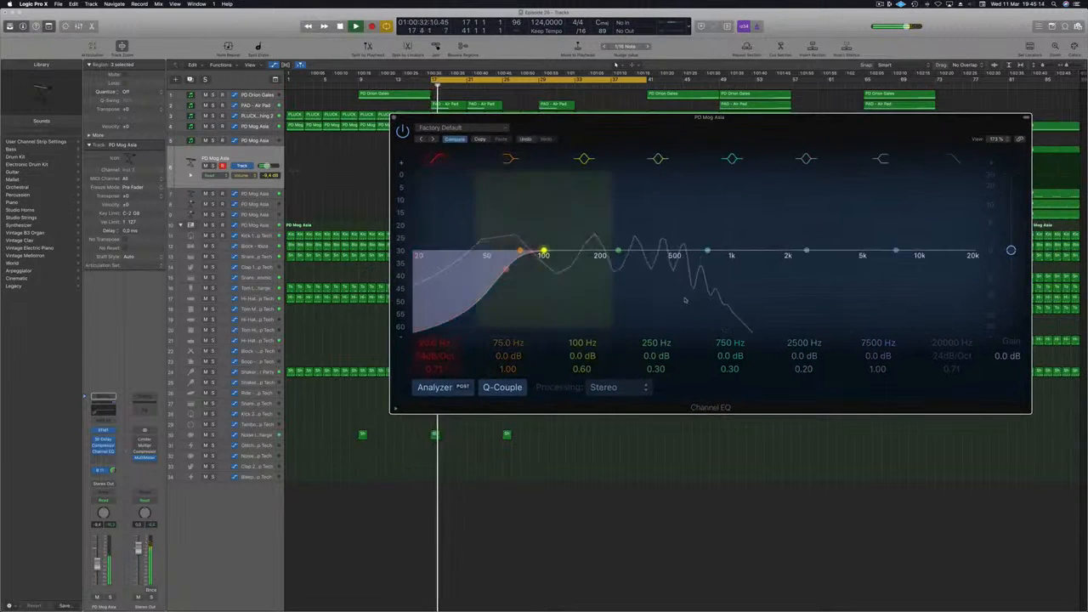
- Boost the upper-mid band of track 6's EQ by 2.0 dB at about 960 Hz with a Q of 0.35, and close the EQ
left_click_drag(807, 253, 764, 233)
mouse_move(796, 357)
left_mouse_down()
mouse_move(797, 344)
mouse_move(804, 360)
left_mouse_up()
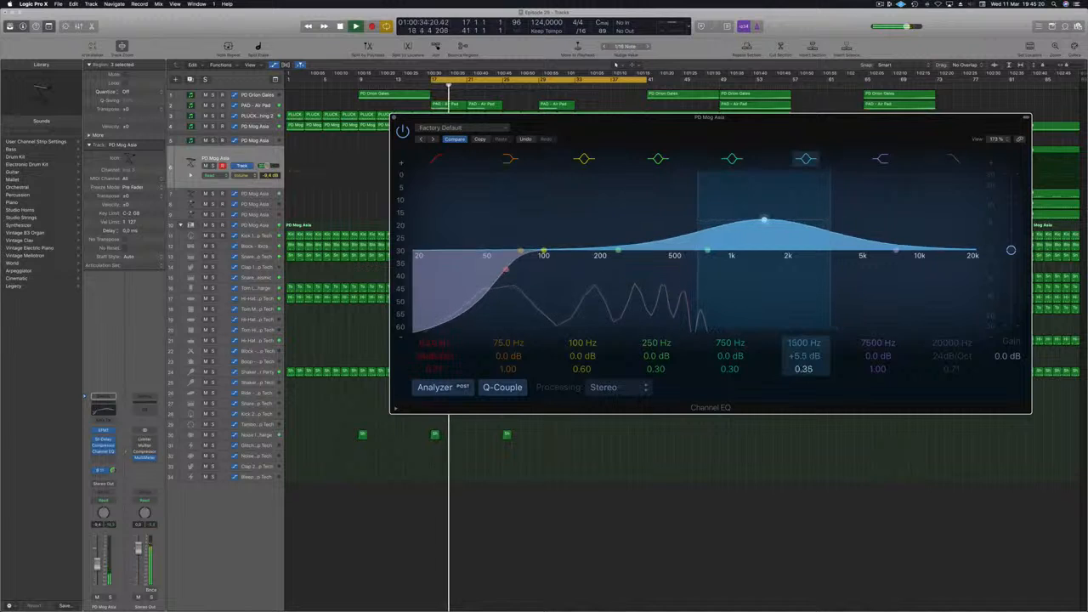
left_click_drag(764, 219, 727, 236)
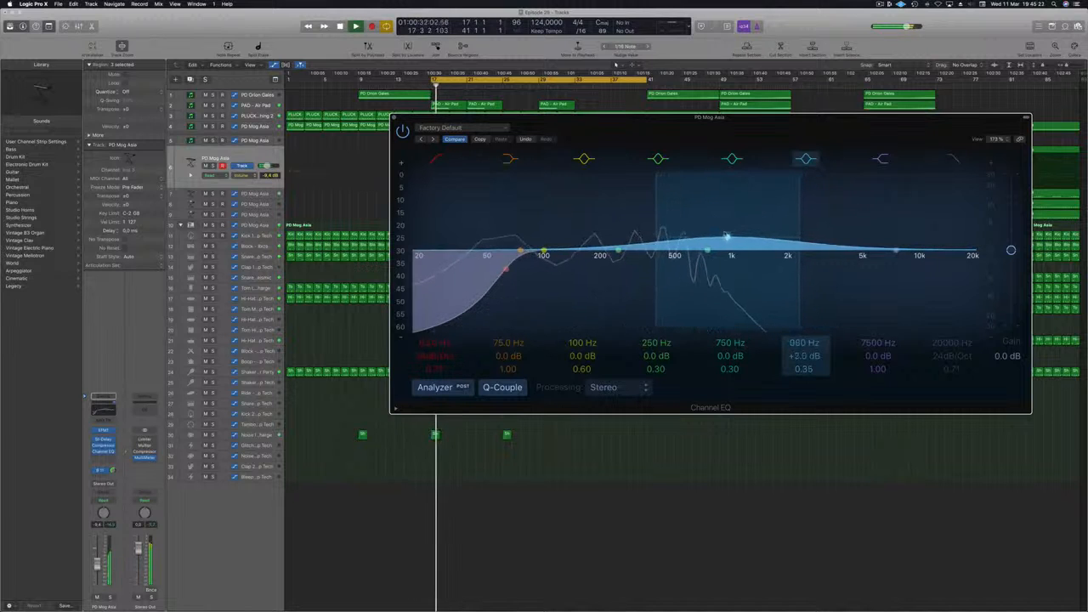
left_click(393, 119)
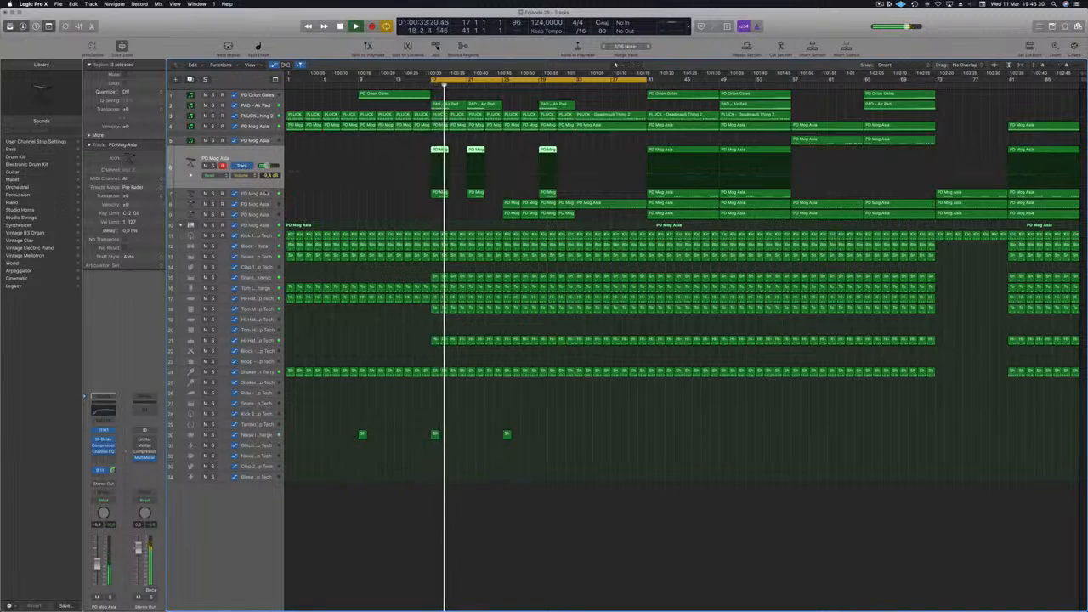
- Add a Channel EQ to PD Mog Asia track 7 and set a low cut at 62 Hz
left_click(265, 193)
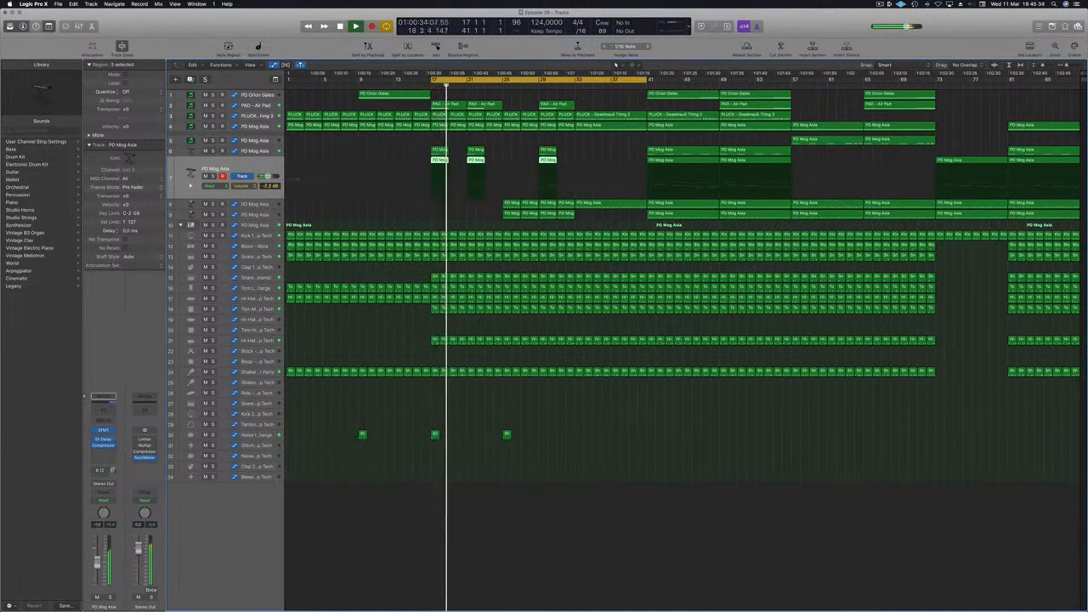
key("space")
left_click(103, 404)
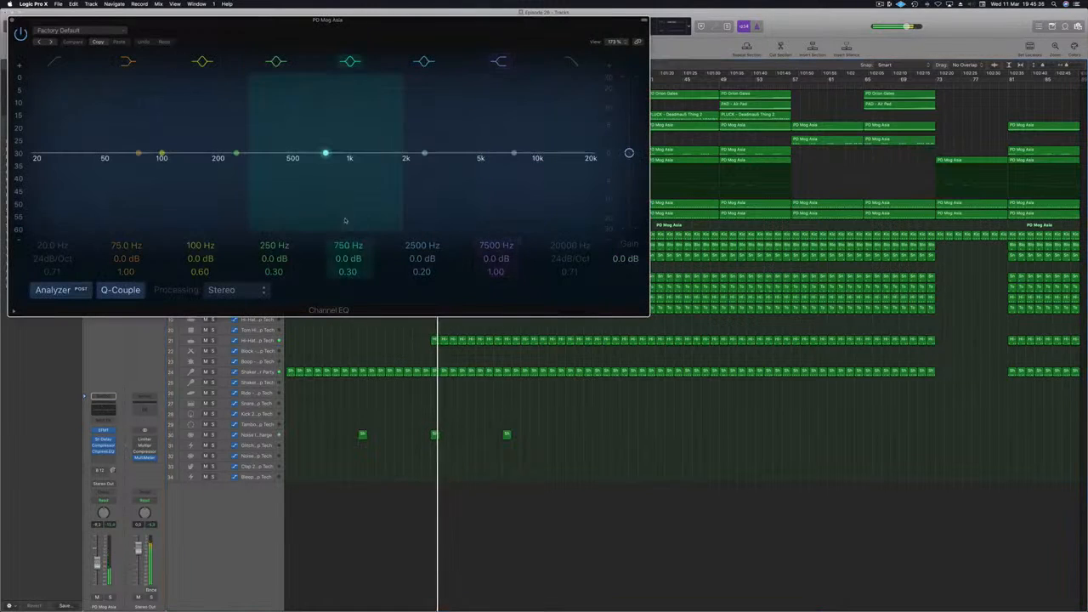
left_click_drag(77, 81, 163, 100)
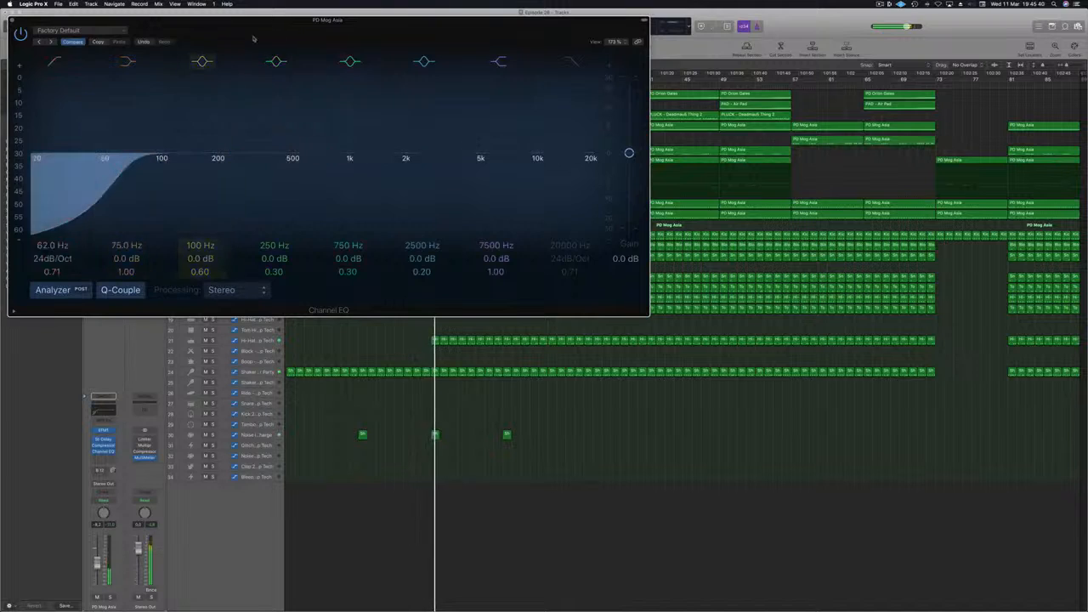
left_click_drag(274, 39, 583, 135)
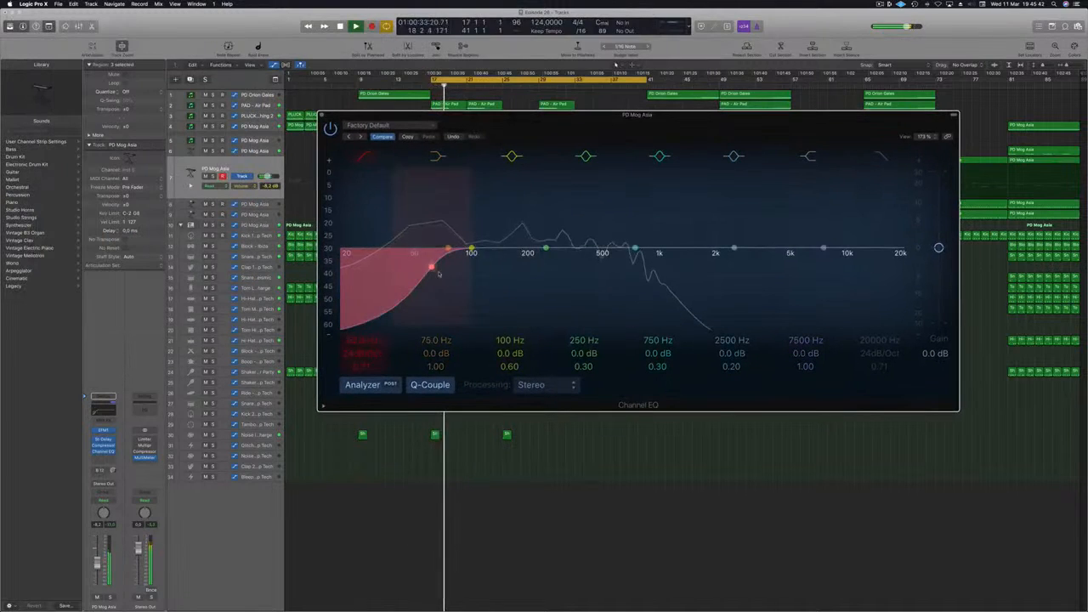
- Sweep the 750 Hz band of track 7's EQ and settle on a 2.5 dB boost at 230 Hz with a Q of 2.30
left_click_drag(637, 248, 659, 232)
left_click_drag(657, 366, 658, 356)
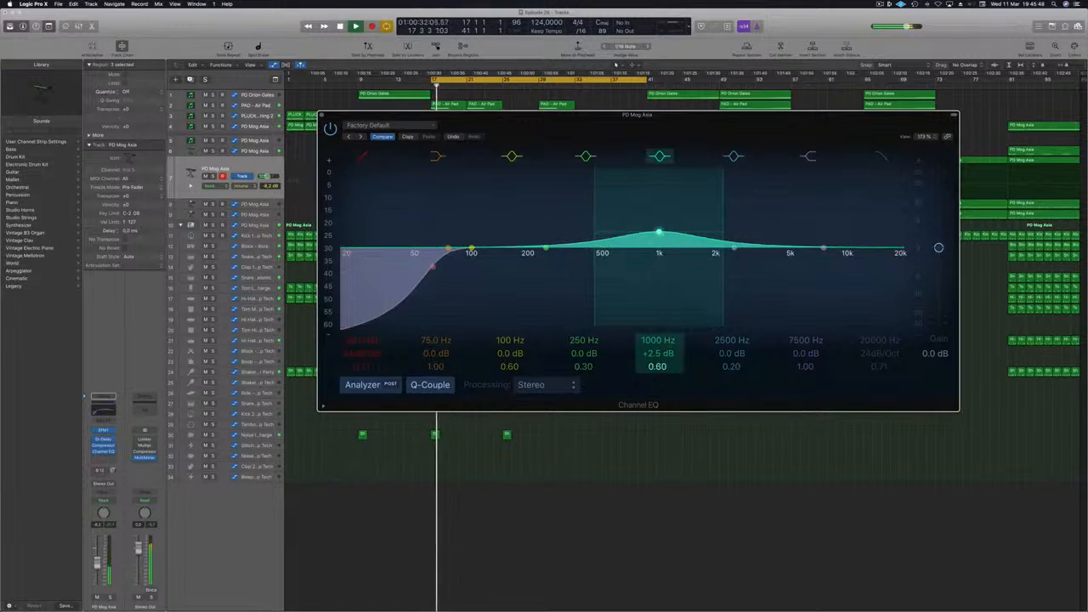
left_click_drag(659, 232, 698, 213)
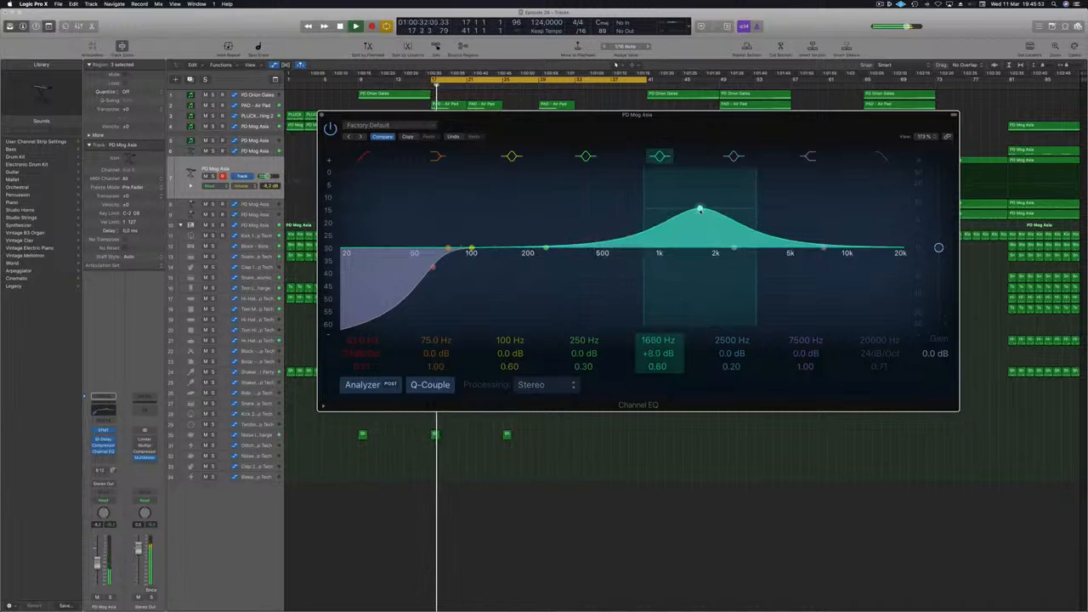
left_click_drag(695, 224, 528, 224)
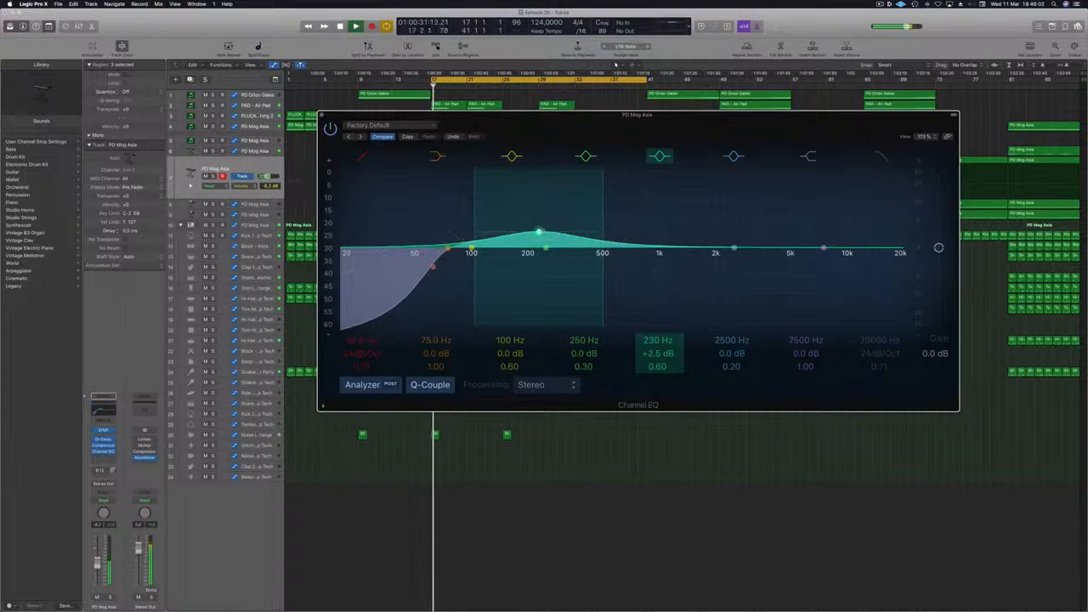
left_click_drag(651, 361, 651, 330)
key("space")
key("space")
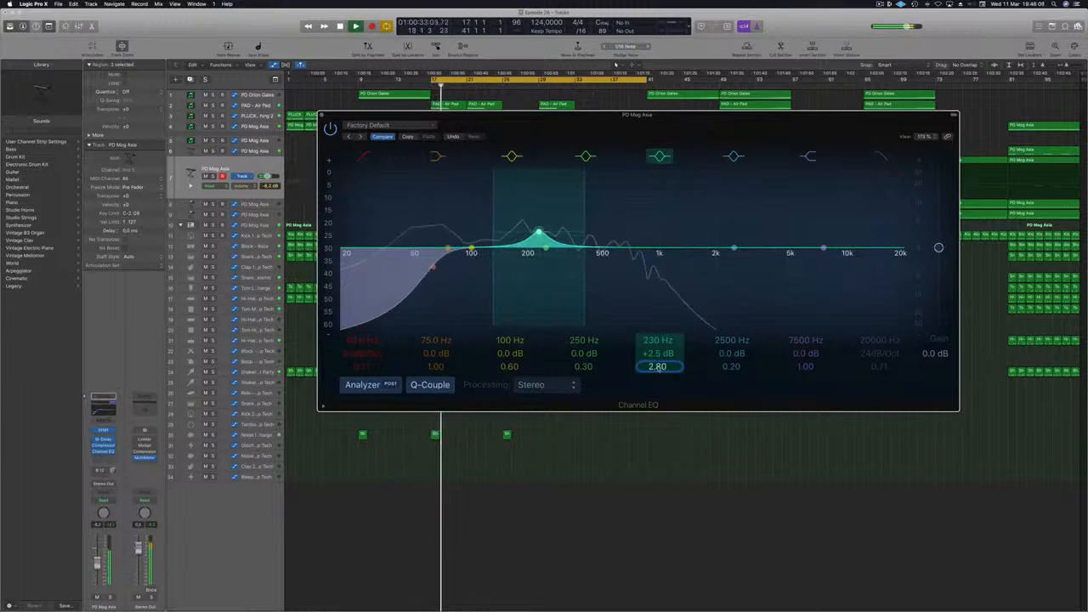
key("space")
key("space")
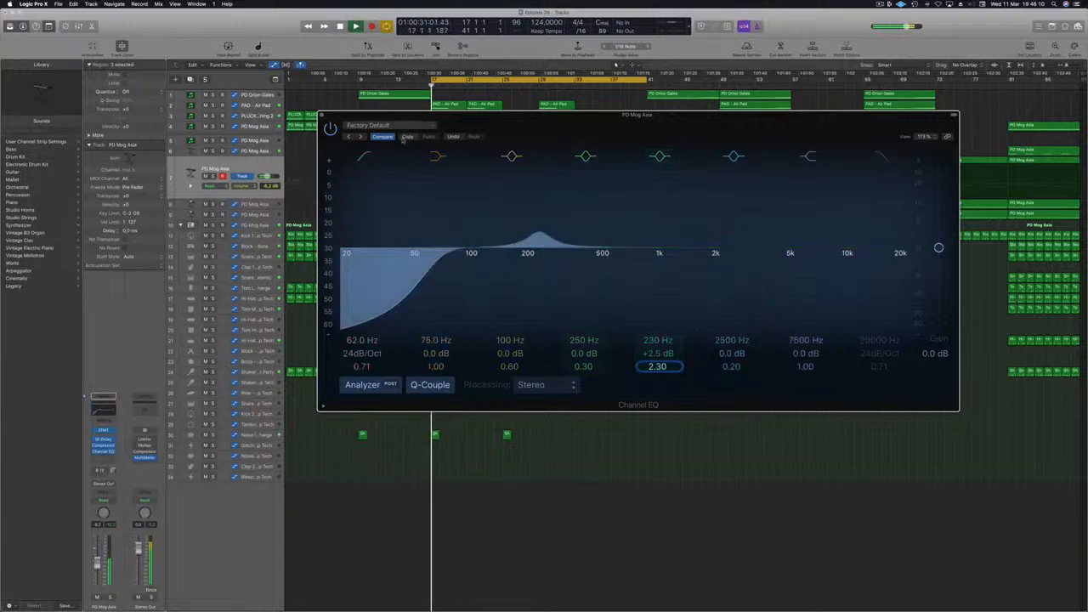
left_click(322, 115)
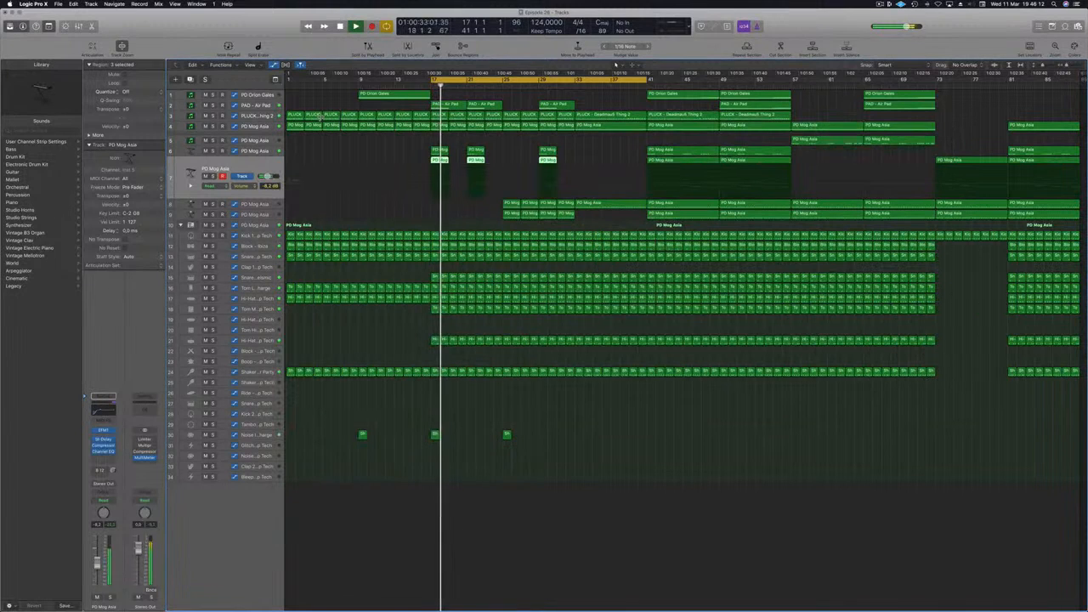
- Play the section from bar 17 to check the balance, and lower track 7's volume slightly
key("space")
key("space")
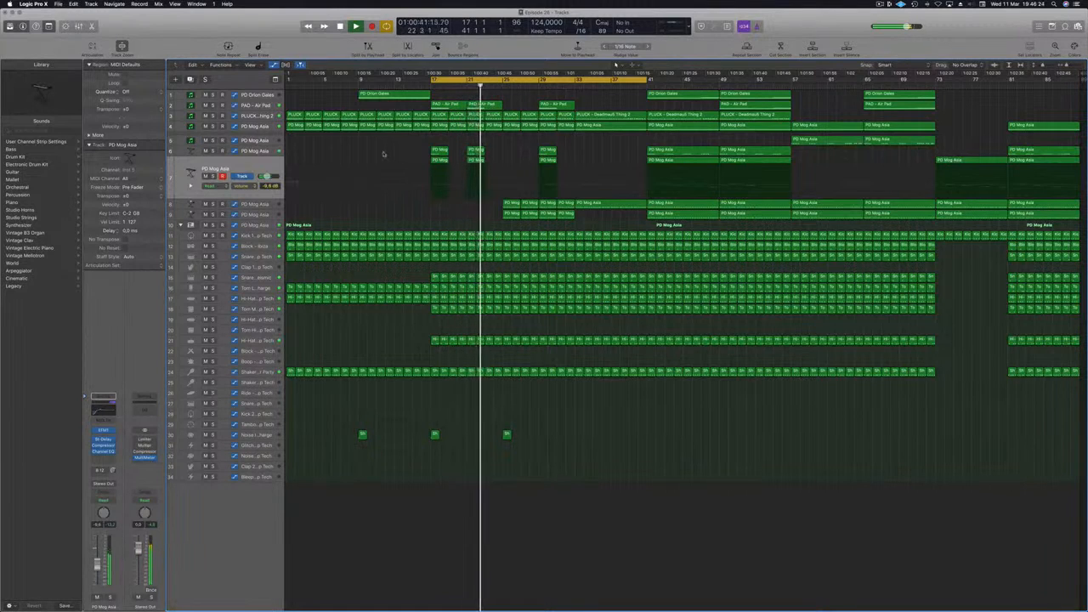
key("Return")
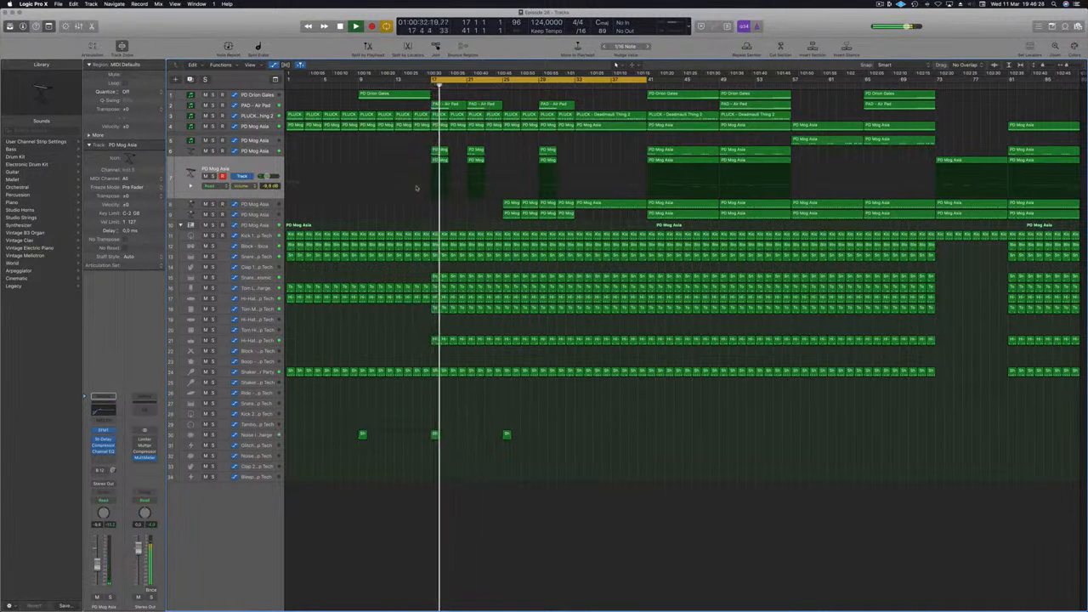
key("space")
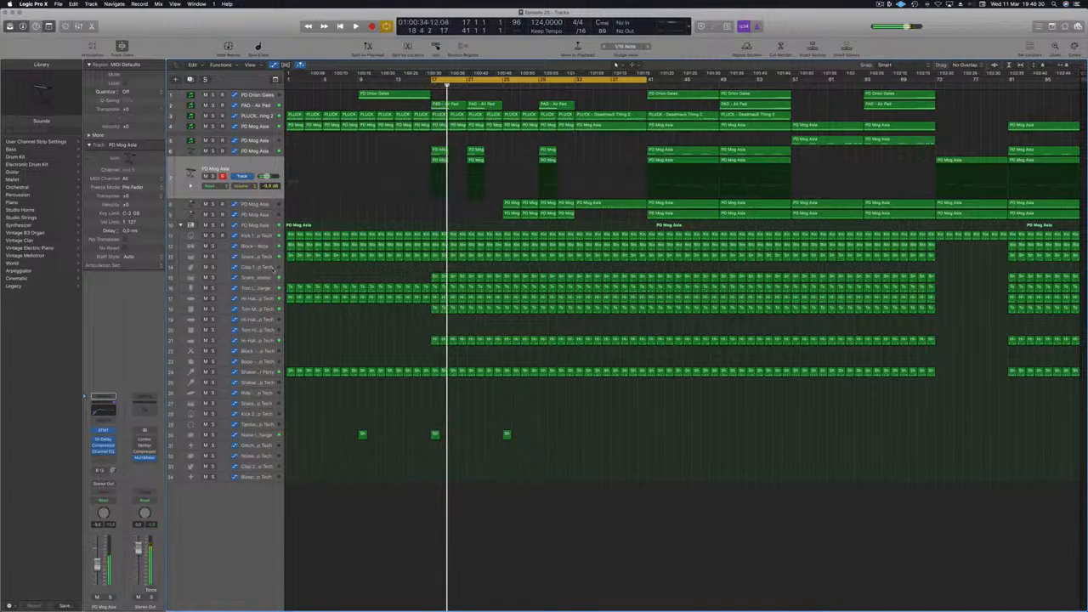
- Copy the bar 17 region from PD Mog Asia track 6 to the Clap 1 - Deep Tech track at bar 19 and select all its notes in the Piano Roll
left_click(273, 270)
left_click_drag(438, 153, 458, 246)
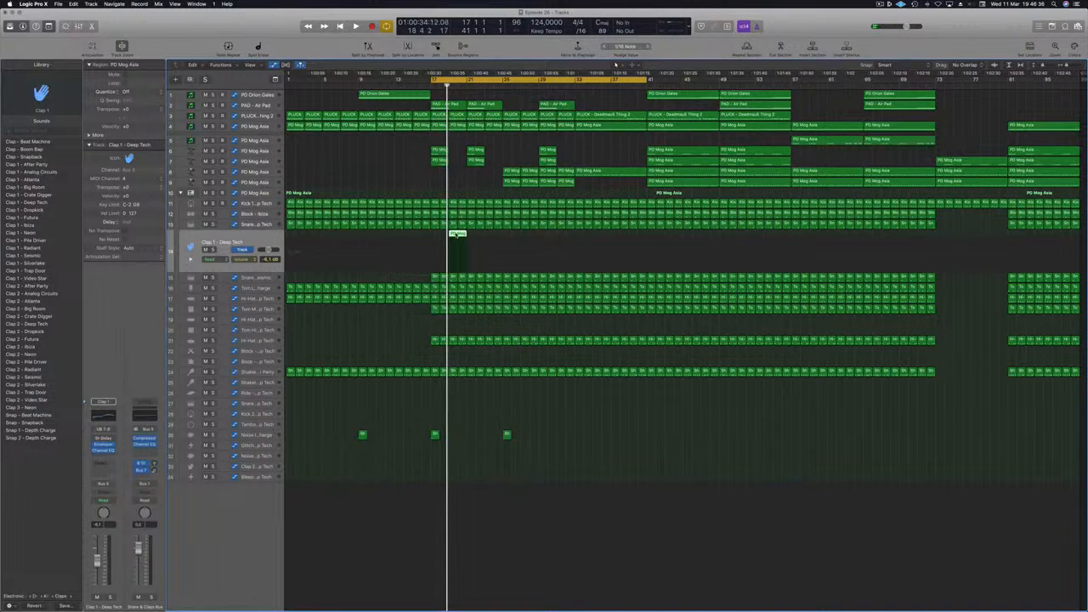
key("p")
left_click_drag(537, 534, 470, 561)
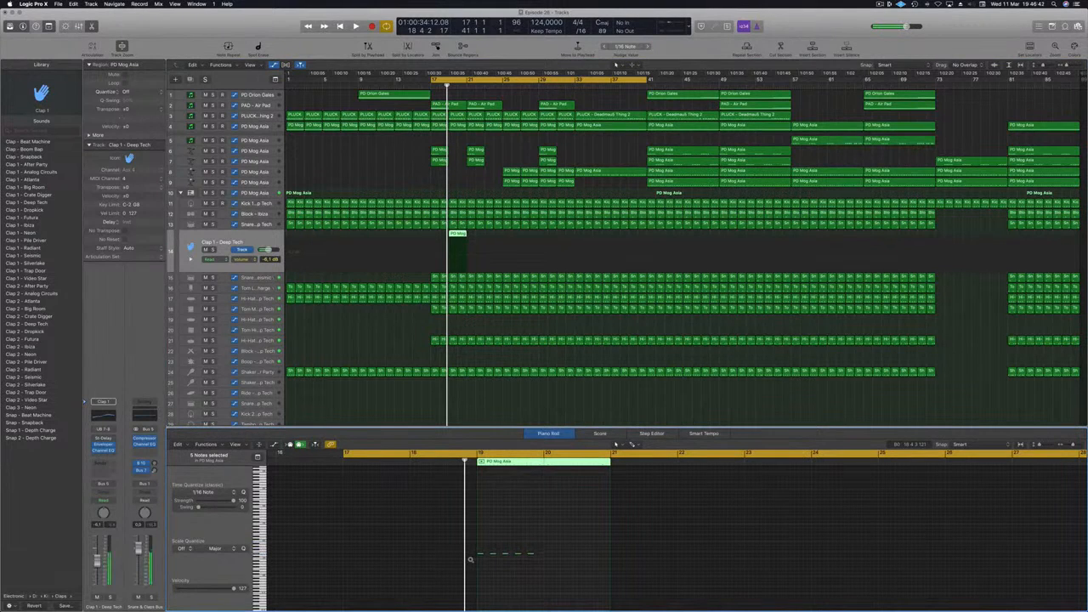
- Remove the last three notes from the clap region, leaving the first two, and copy the region to bar 23
key("space")
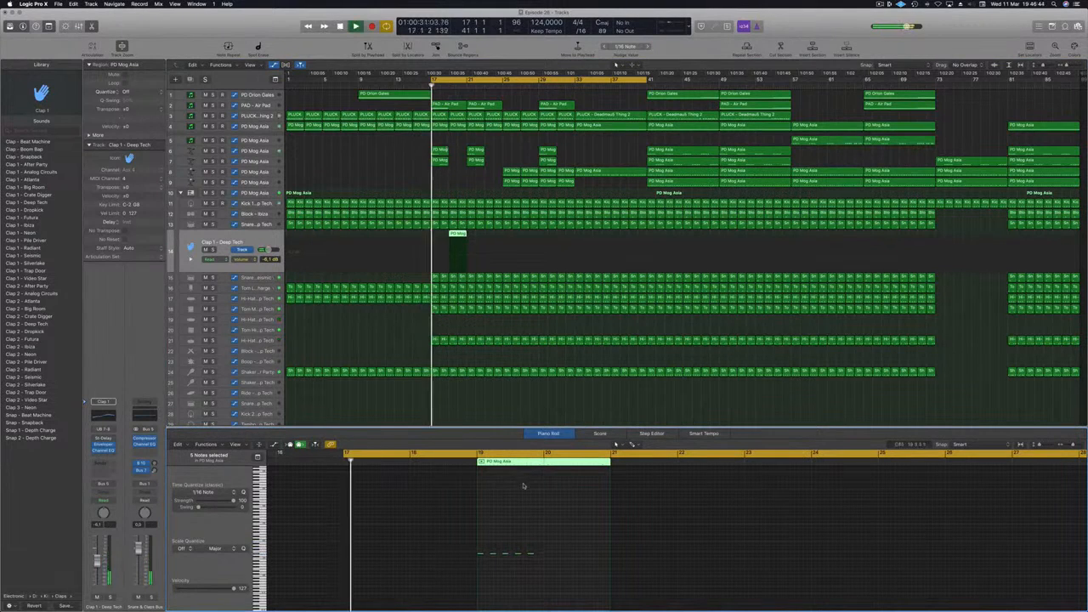
left_click_drag(559, 529, 501, 576)
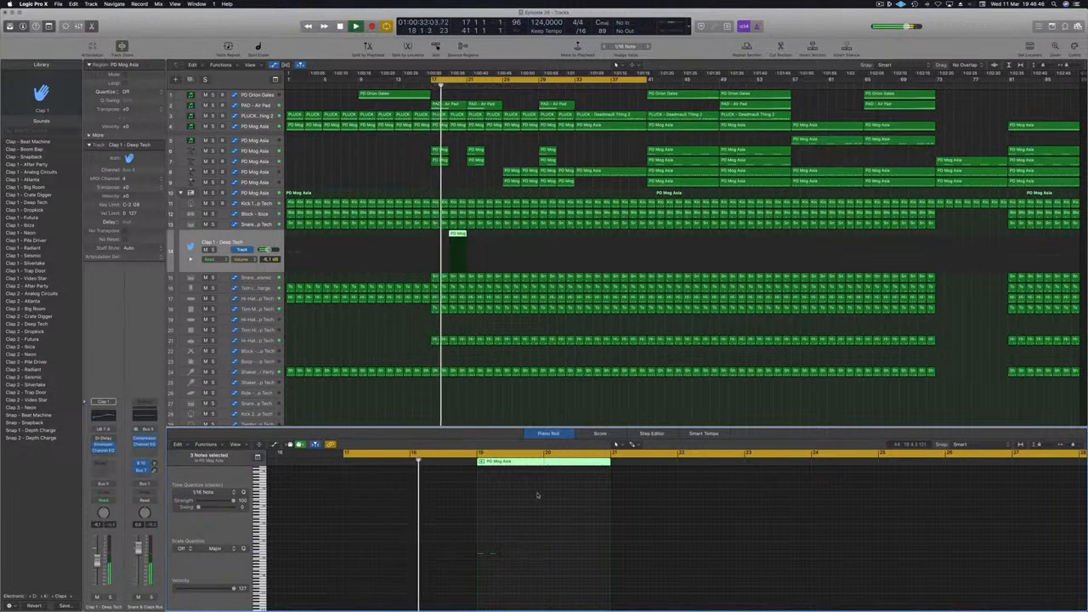
scroll(544, 550, "up", 3)
scroll(559, 549, "down", 2)
scroll(564, 548, "left", 3)
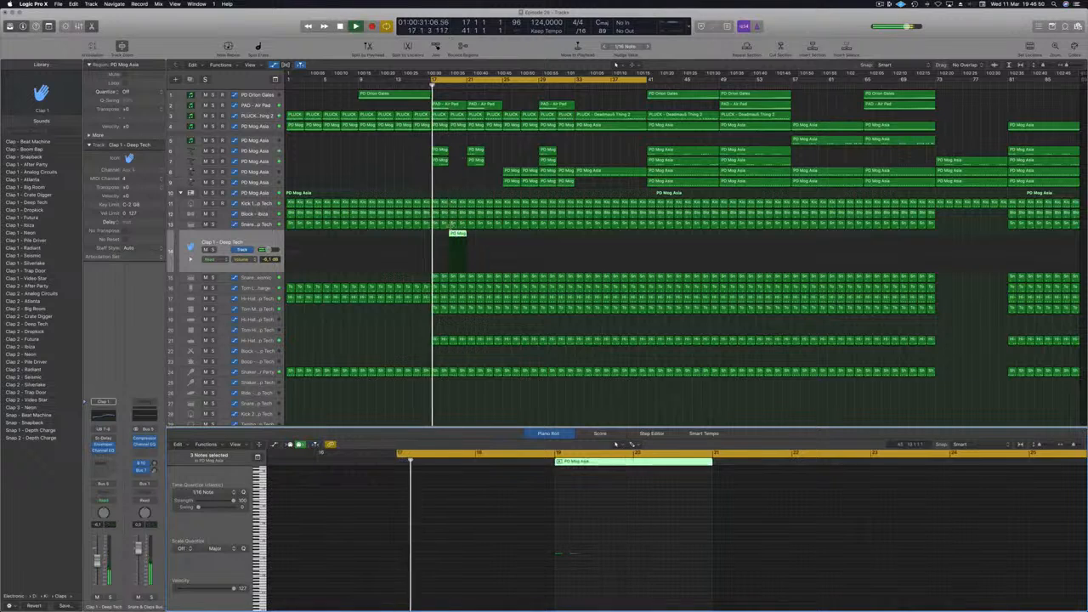
left_click_drag(458, 234, 493, 236)
key("space")
- Audition the Boom Bap and Snapback claps on the clap track and settle on Clap 1 - Analog Circuits
left_click(194, 244)
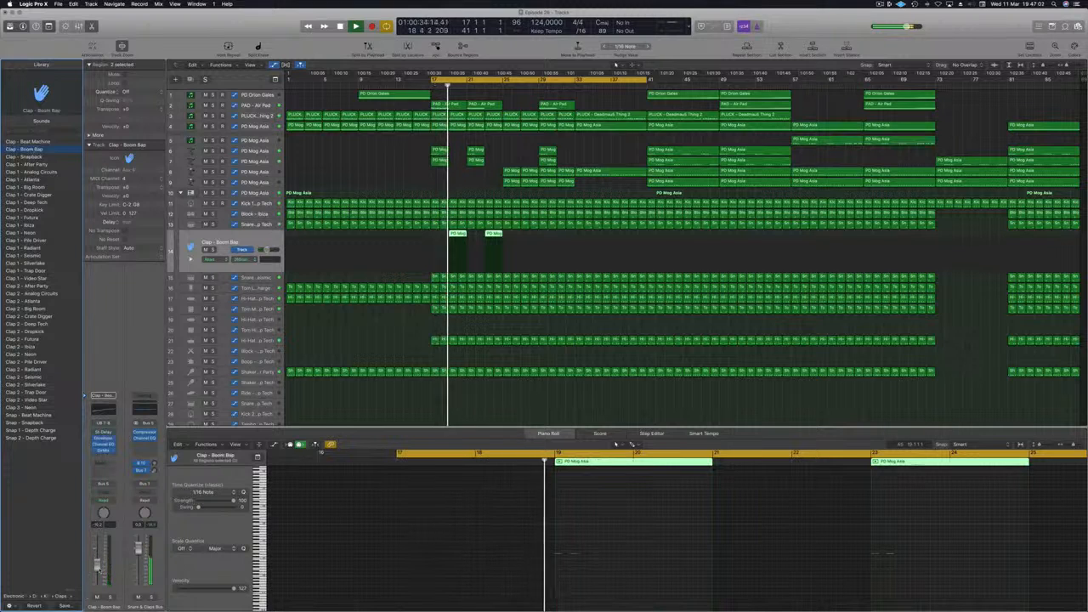
left_click(38, 158)
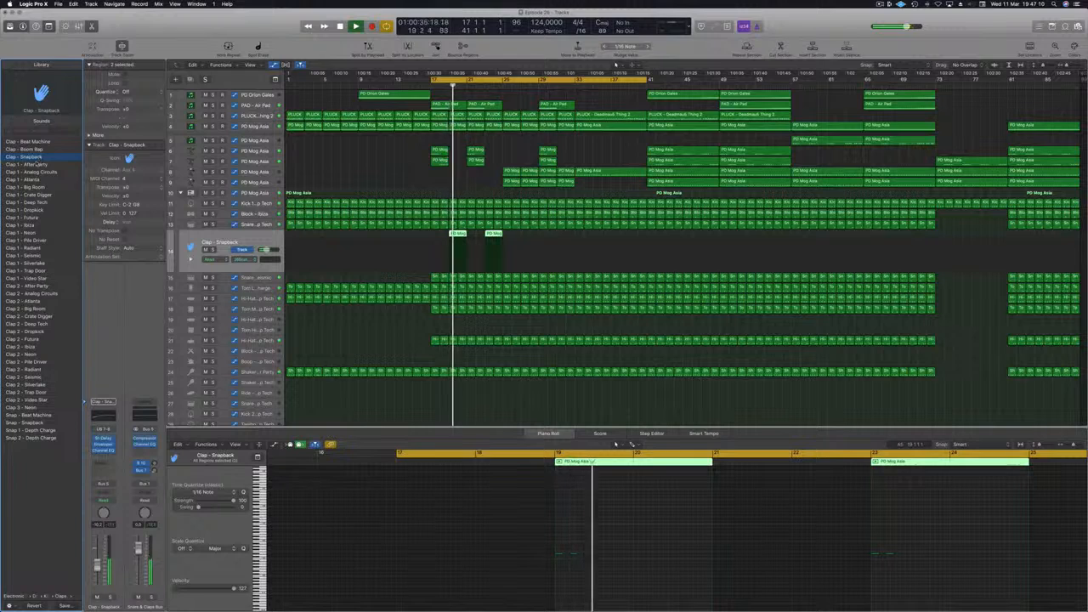
key("Return")
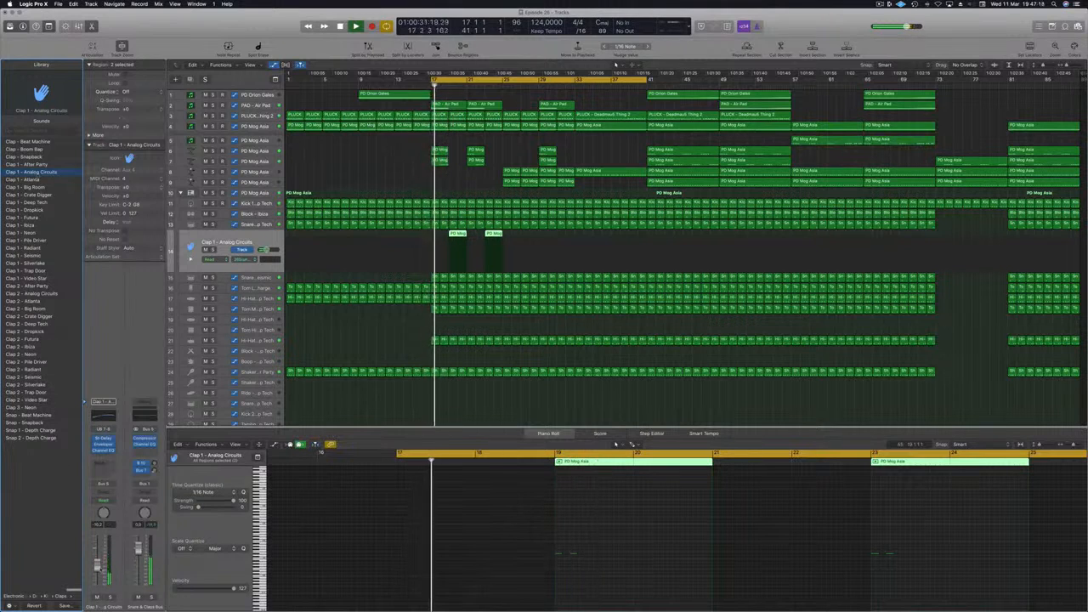
- Send the clap track to Bus 11 (Aux 33) and check the settings of that bus's SilverVerb
left_click(102, 462)
mouse_move(106, 476)
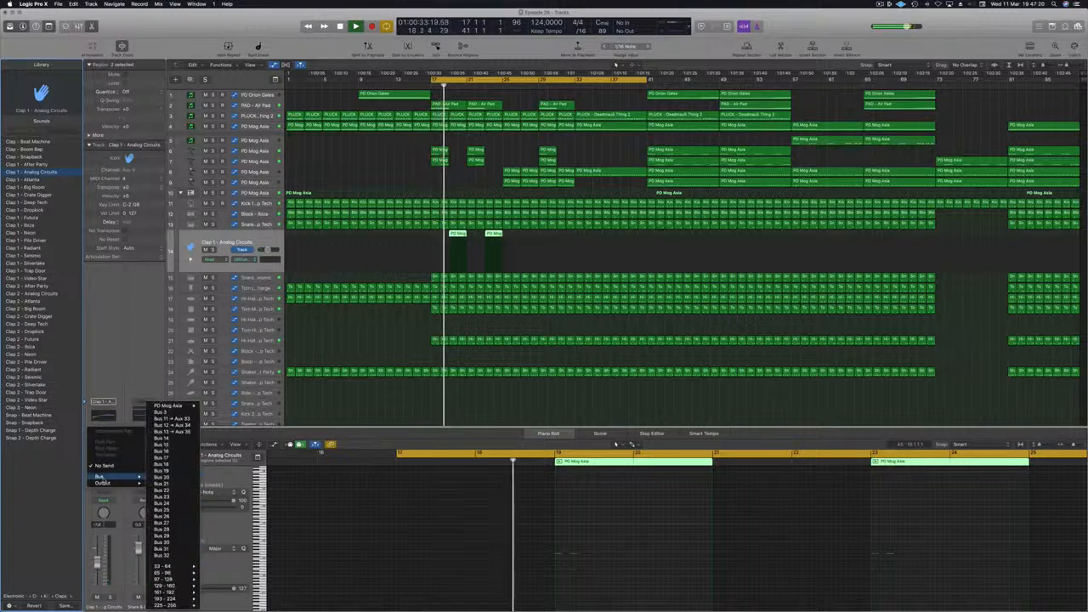
left_click(186, 418)
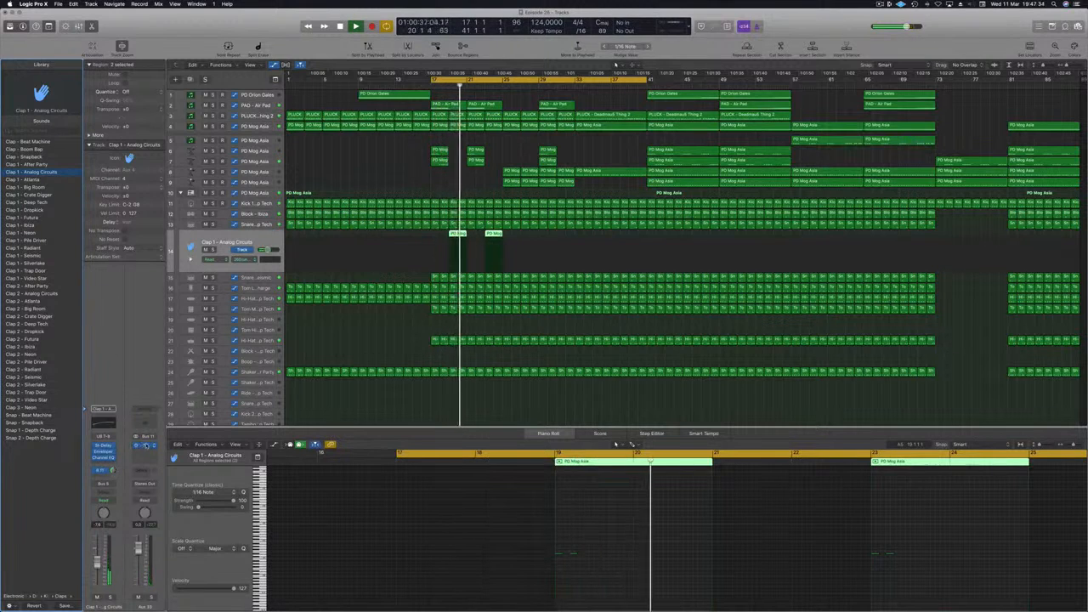
left_click(146, 445)
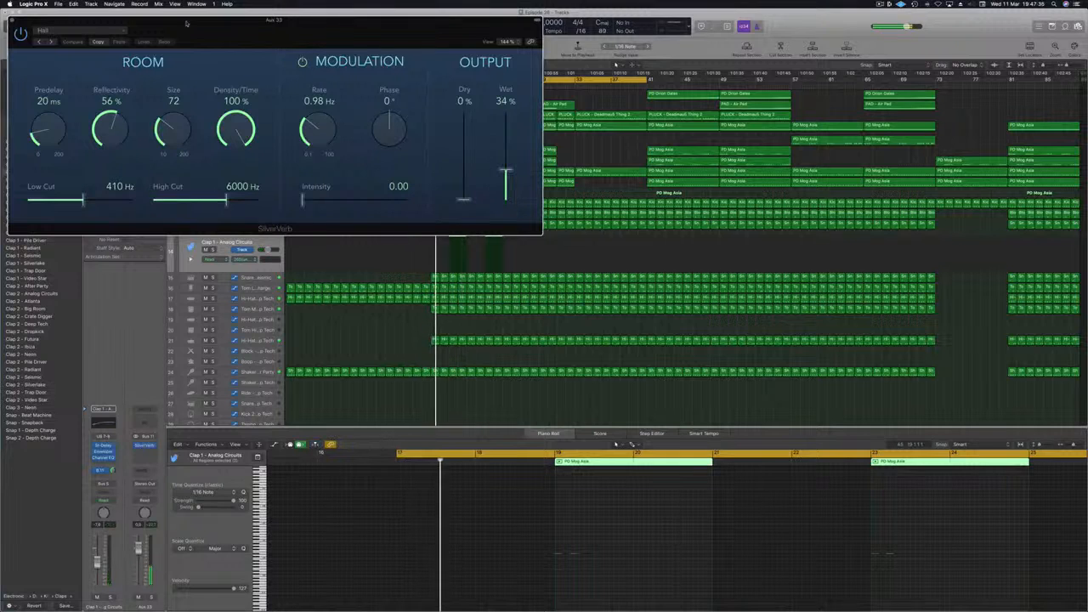
left_click_drag(163, 27, 269, 43)
left_click(110, 38)
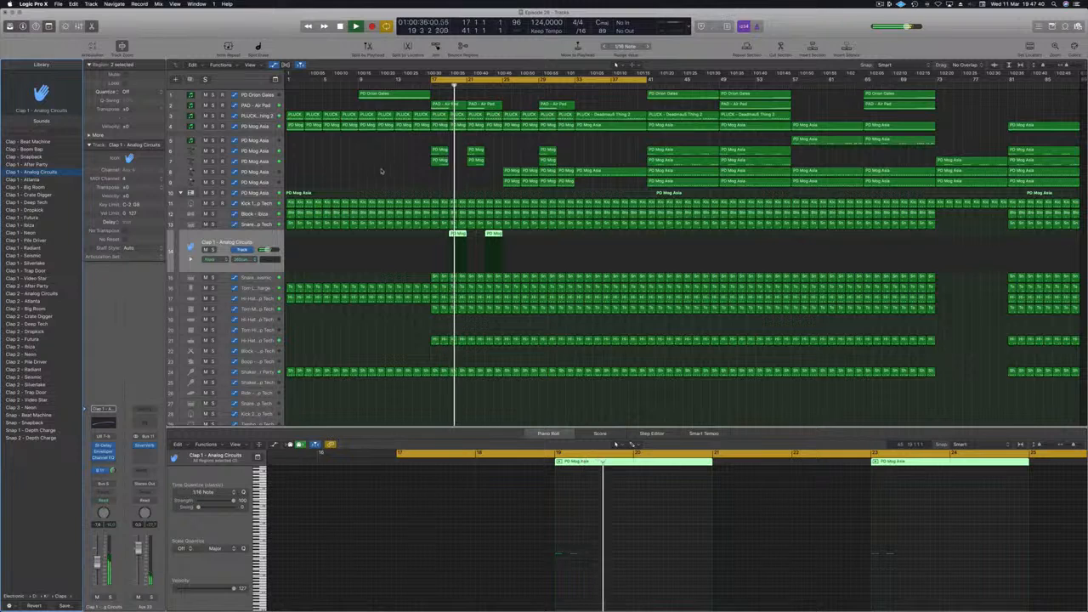
left_click(334, 182)
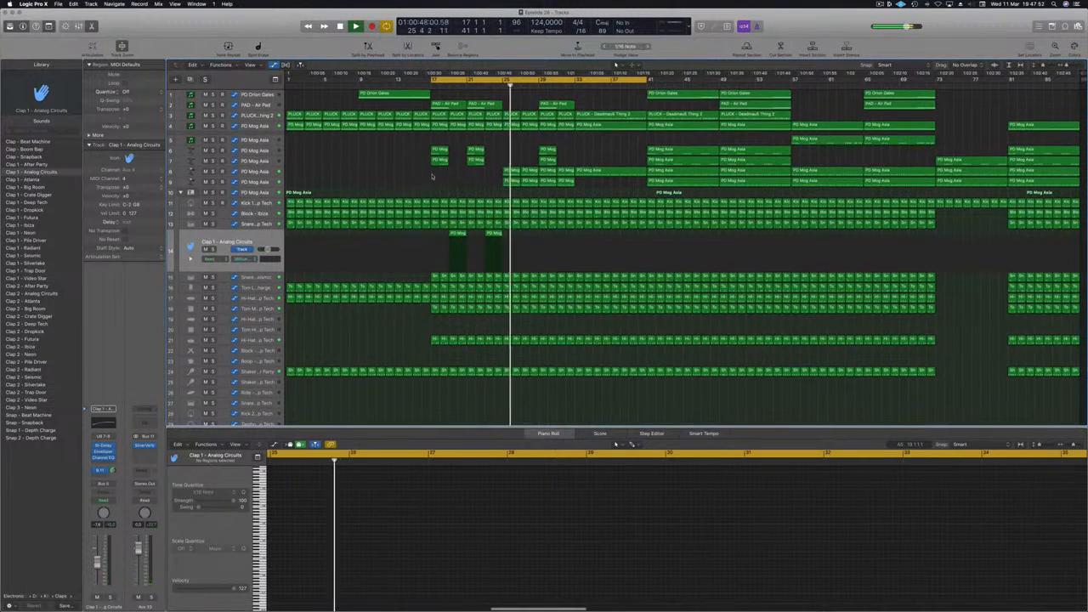
- Shift the last kick note of the bar 24 region in the Kick 1 track slightly earlier and play back the section
left_click(485, 85)
key("super+Right")
key("super+Right")
left_click(502, 203)
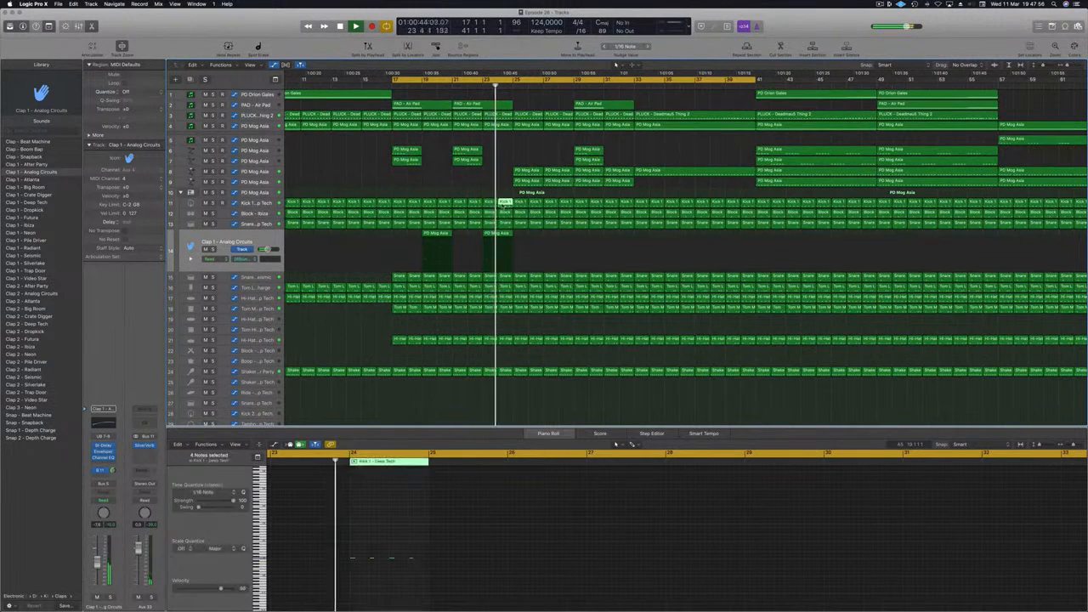
left_click_drag(412, 559, 404, 559)
left_click(422, 546)
left_click(410, 560)
left_click_drag(408, 560, 400, 561)
key("space")
key("space")
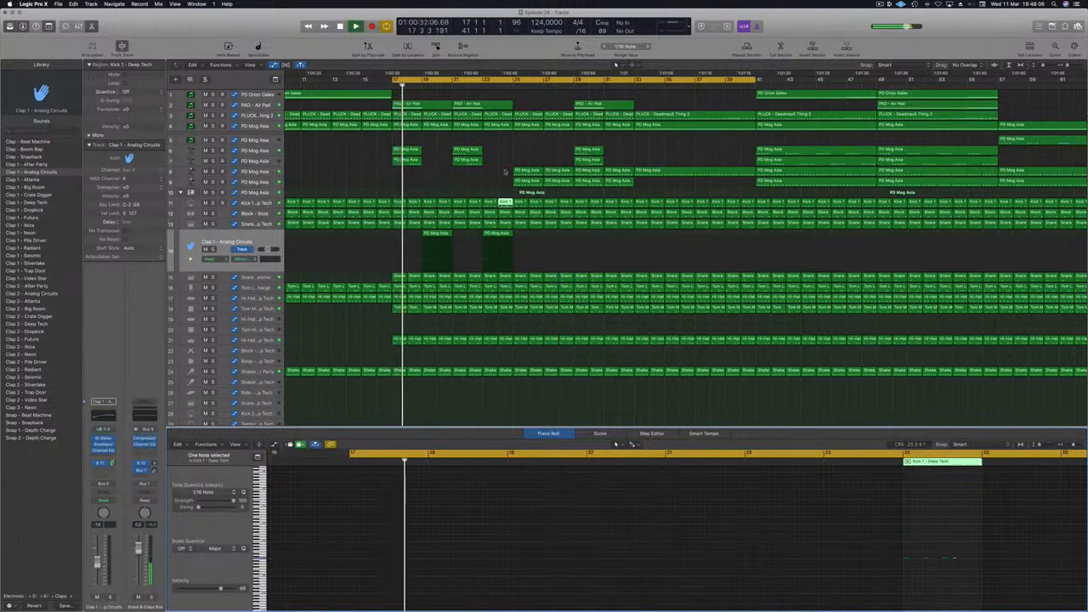
- Add a copy of the snare note at position 24 4 3 1 in the Snare 1 - Deep Tech region and play from bar 23
scroll(513, 139, "up", 4)
scroll(512, 138, "up", 3)
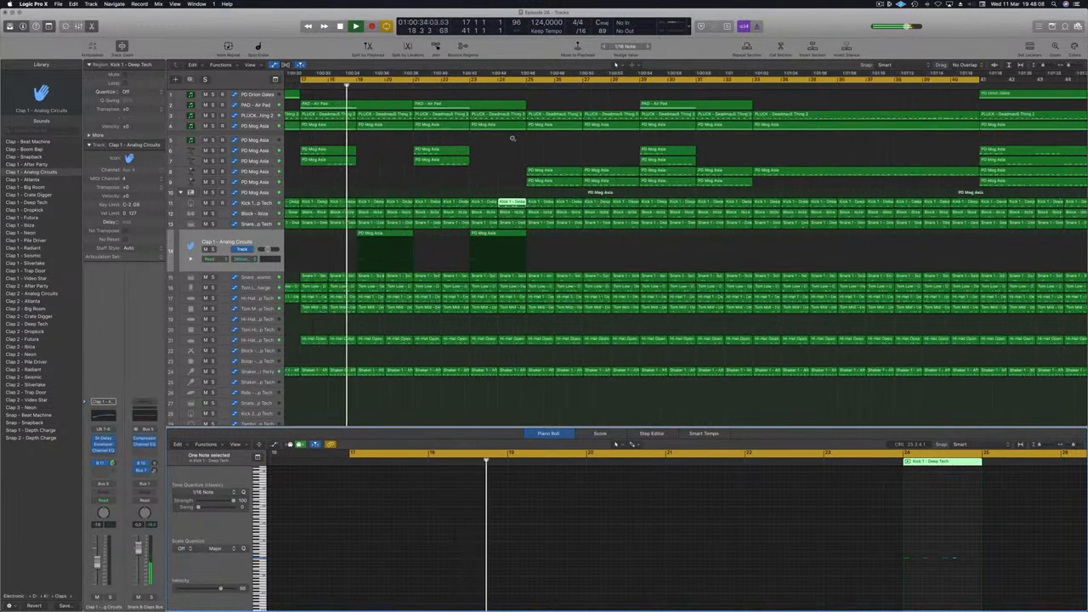
left_click(523, 213)
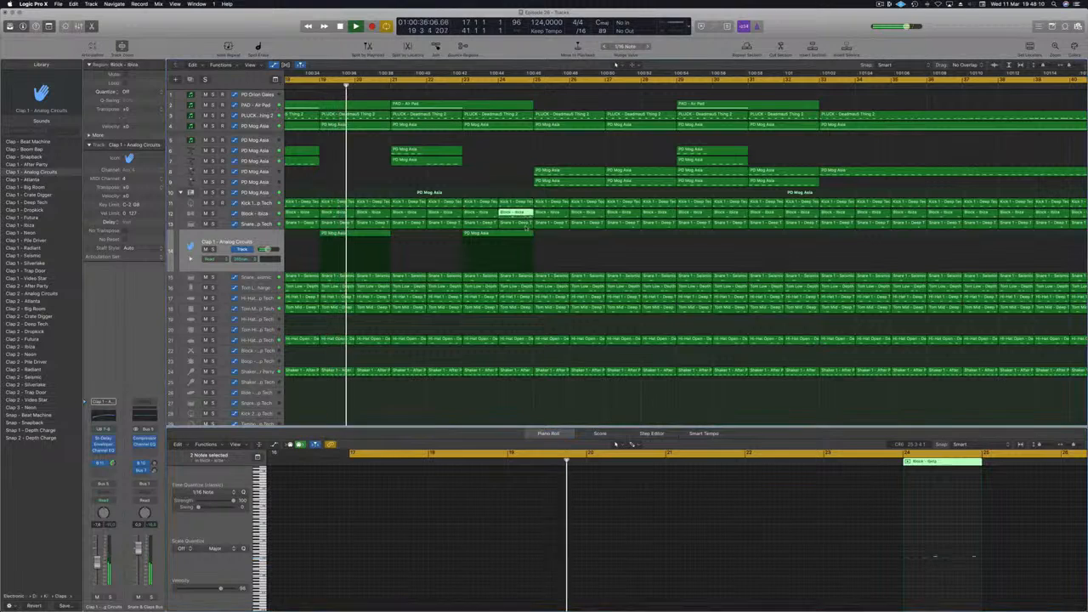
left_click(522, 223)
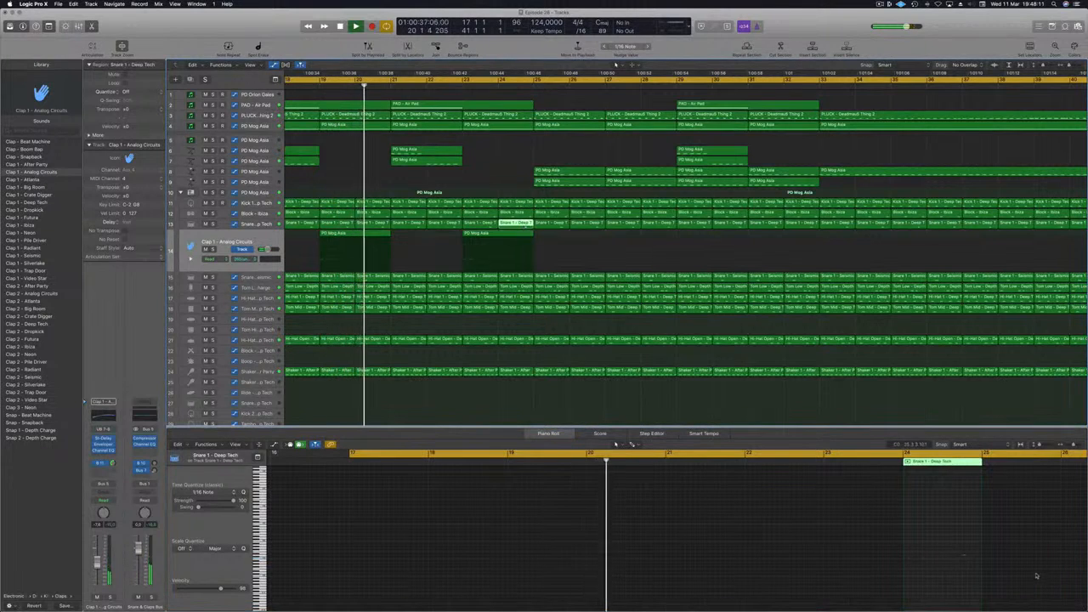
left_click(973, 559)
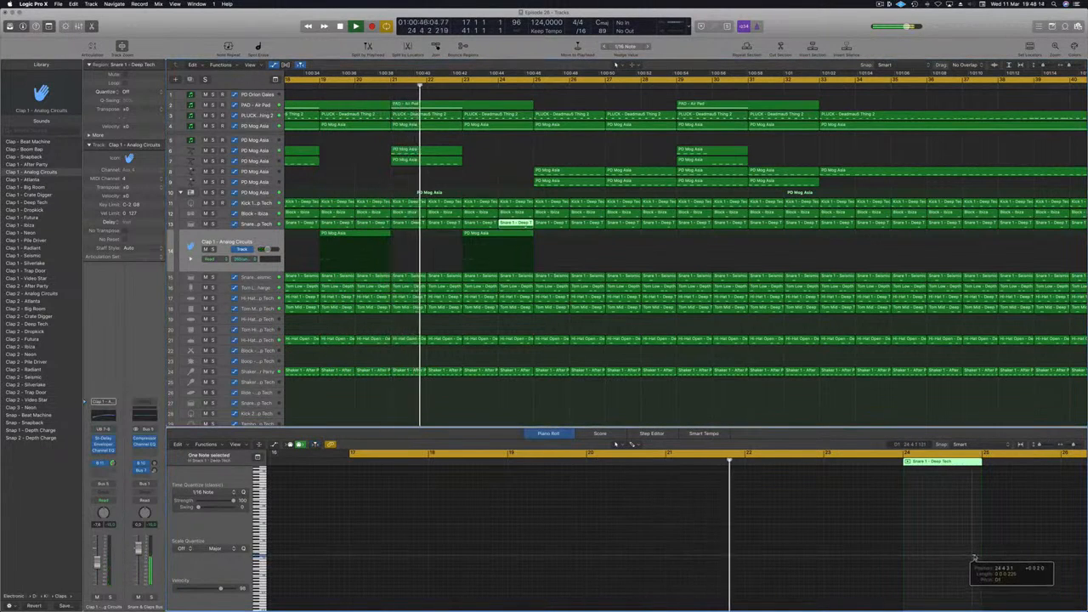
mouse_move(973, 556)
left_mouse_down()
mouse_move(964, 558)
mouse_move(979, 558)
left_mouse_up()
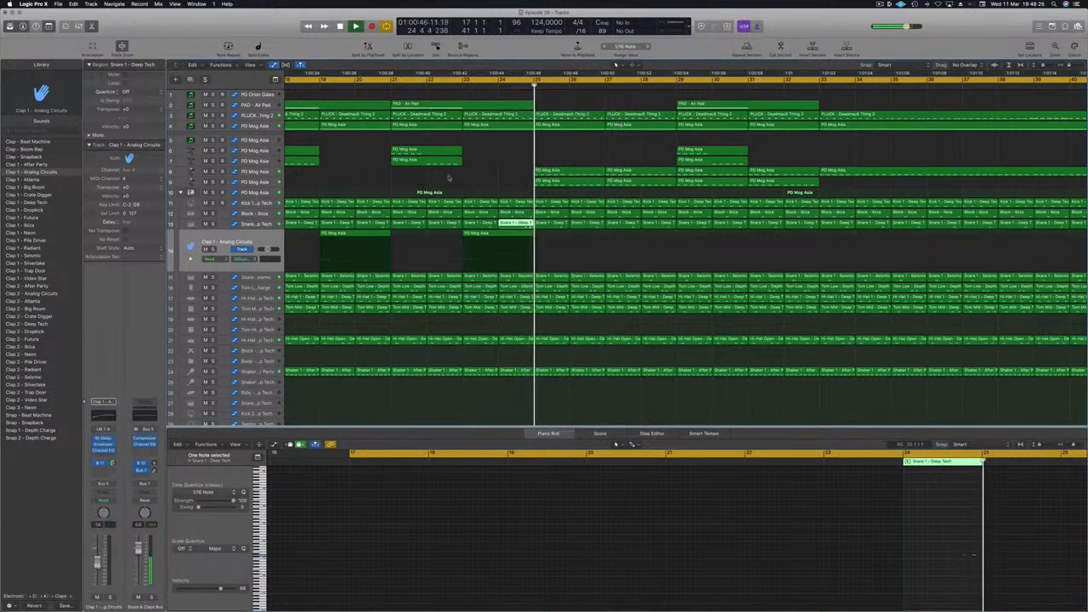
left_click(463, 82)
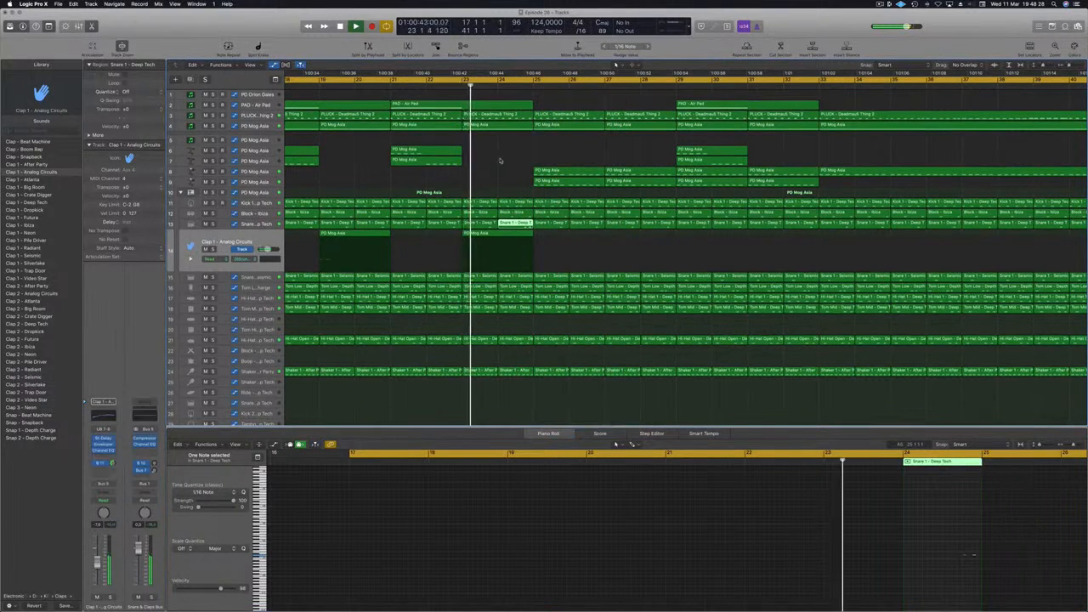
left_click(498, 169)
key("super+z")
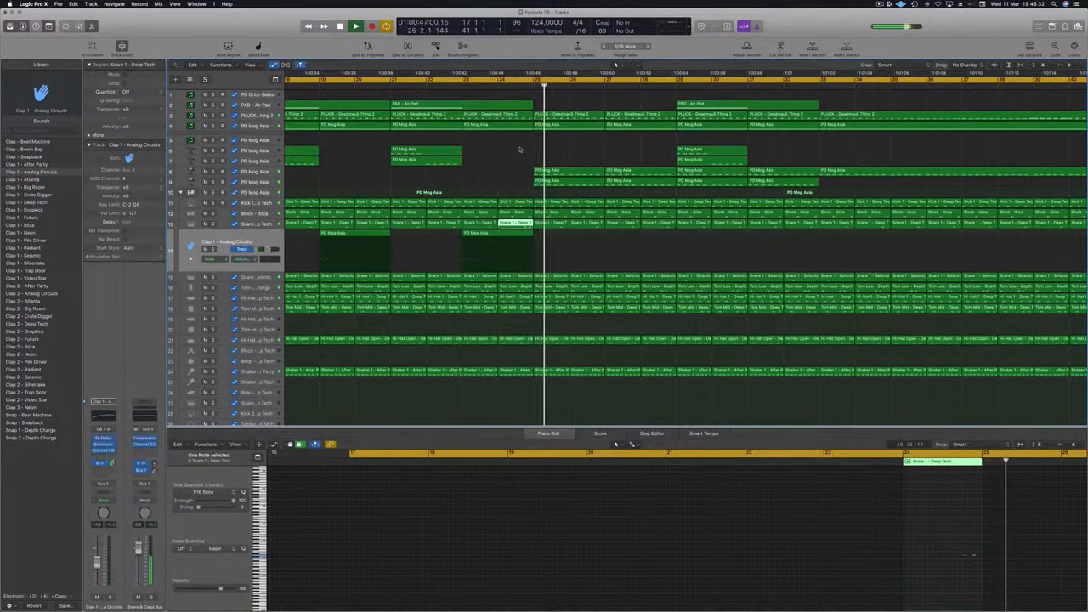
- Copy the bar 24 Snare 1 region to Snare 3 - Deep Tech track 27 and move its two notes up in pitch
scroll(548, 242, "down", 3)
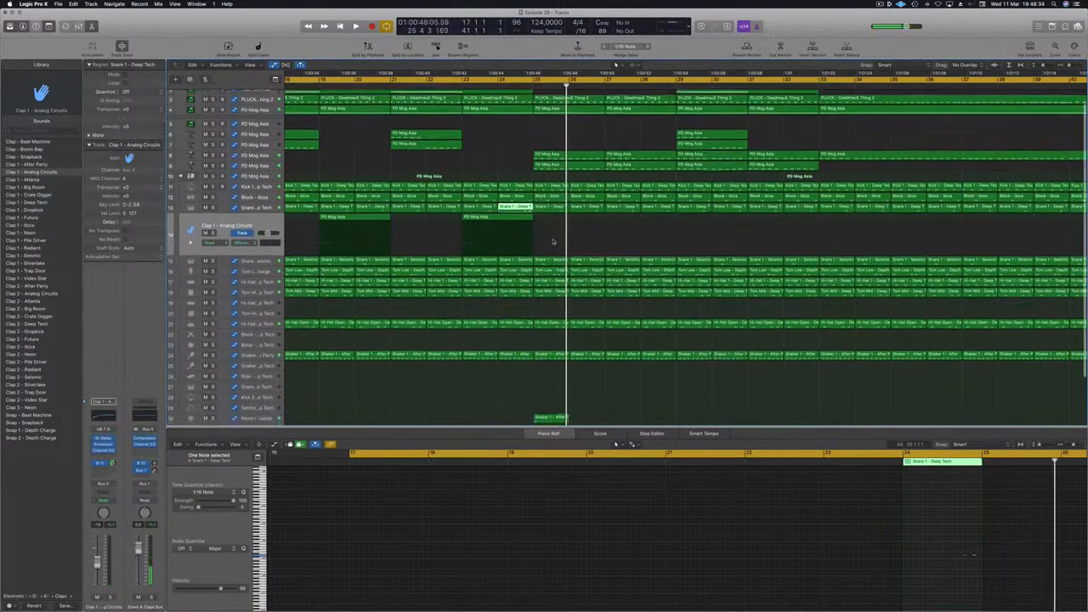
scroll(551, 239, "down", 2)
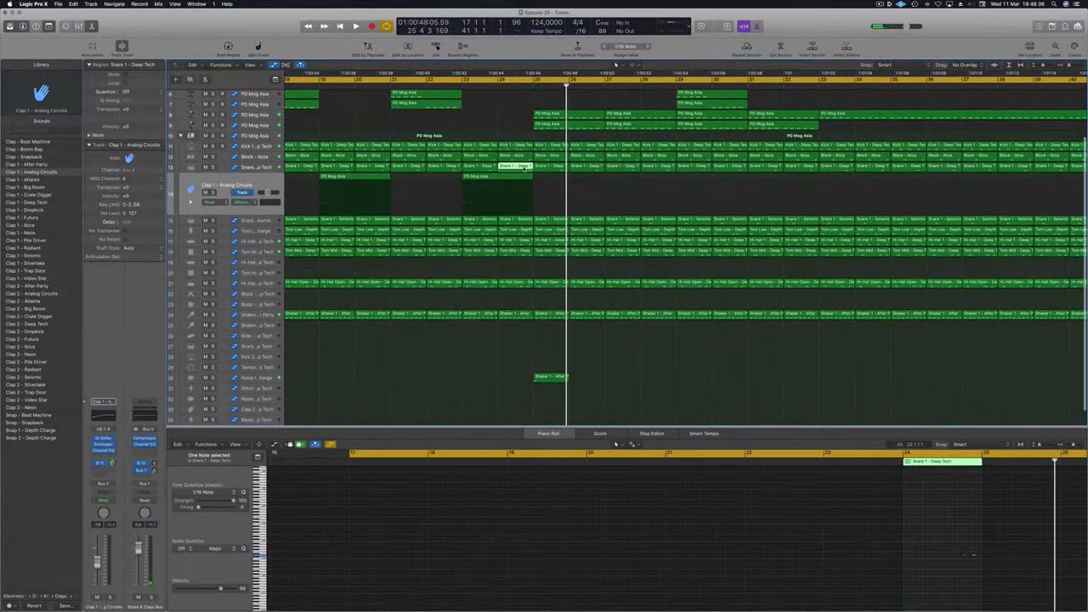
left_click_drag(520, 167, 520, 335)
left_click_drag(930, 523, 989, 577)
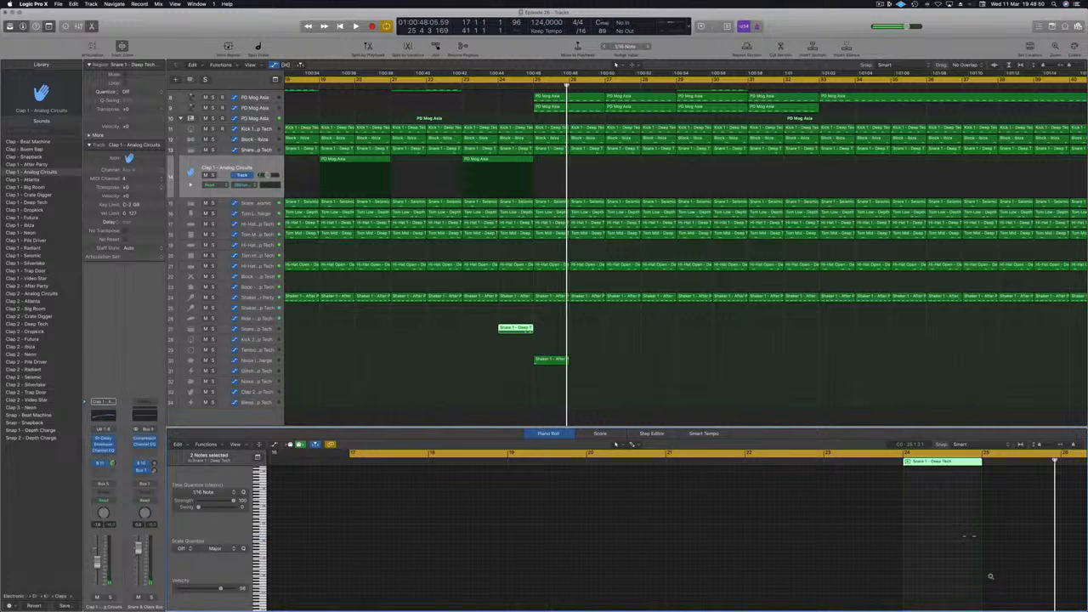
left_click(517, 151)
key("space")
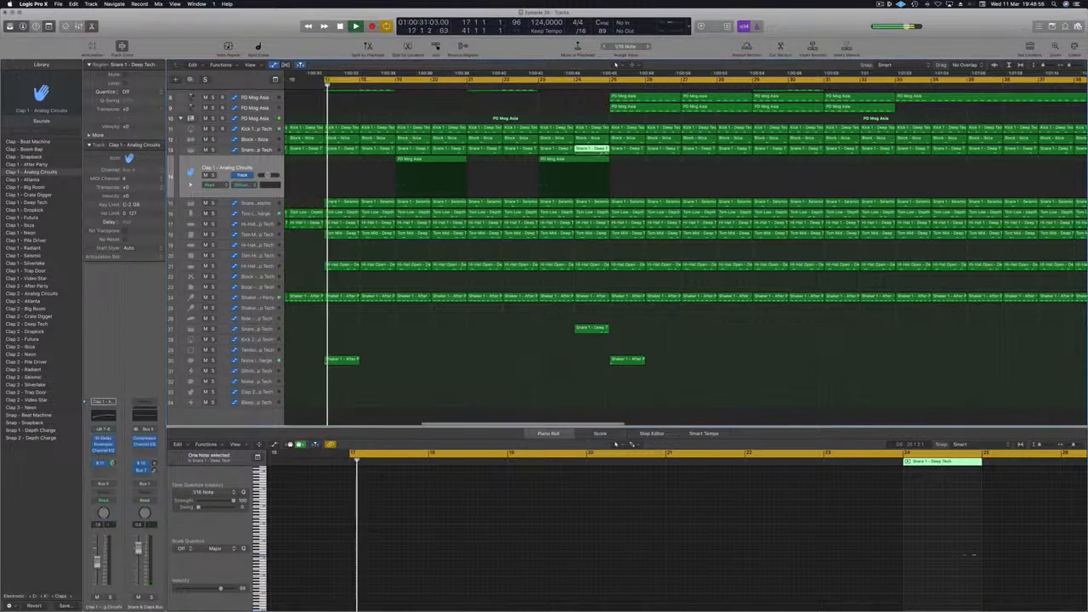
- Audition Snare 2 sounds such as After Party and Atlanta on track 27 against the fill, and settle on Snare 1 - After Party
left_click(531, 87)
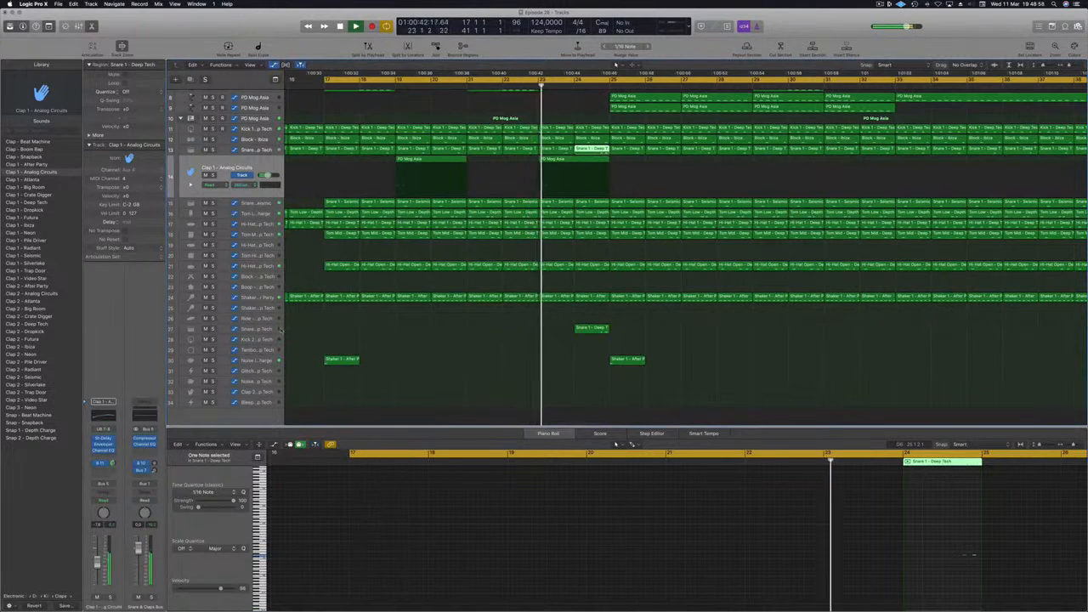
left_click(265, 320)
left_click(266, 328)
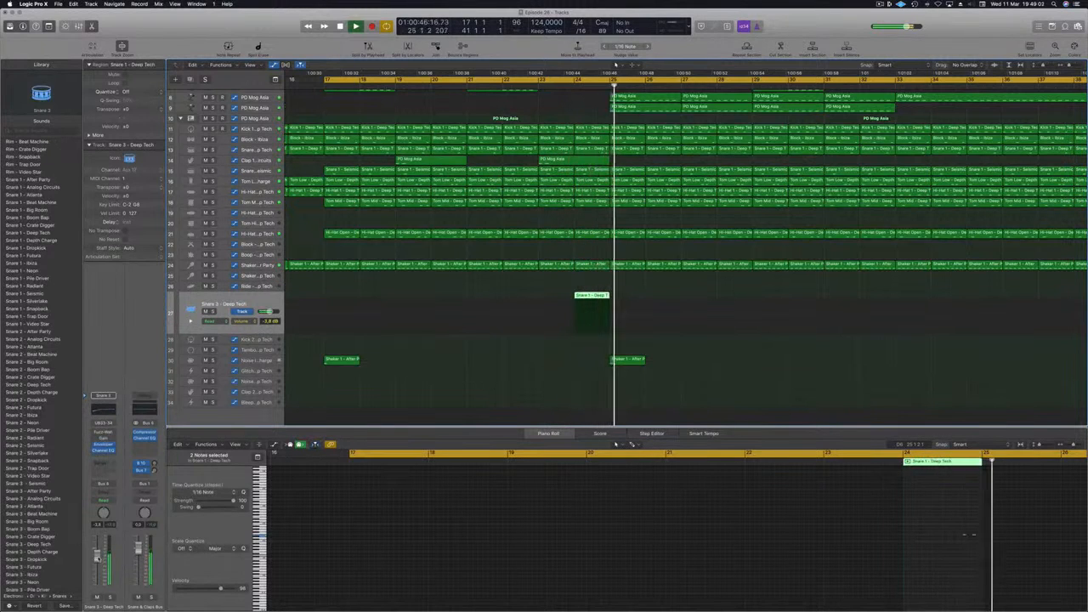
left_click(581, 85)
left_click(38, 331)
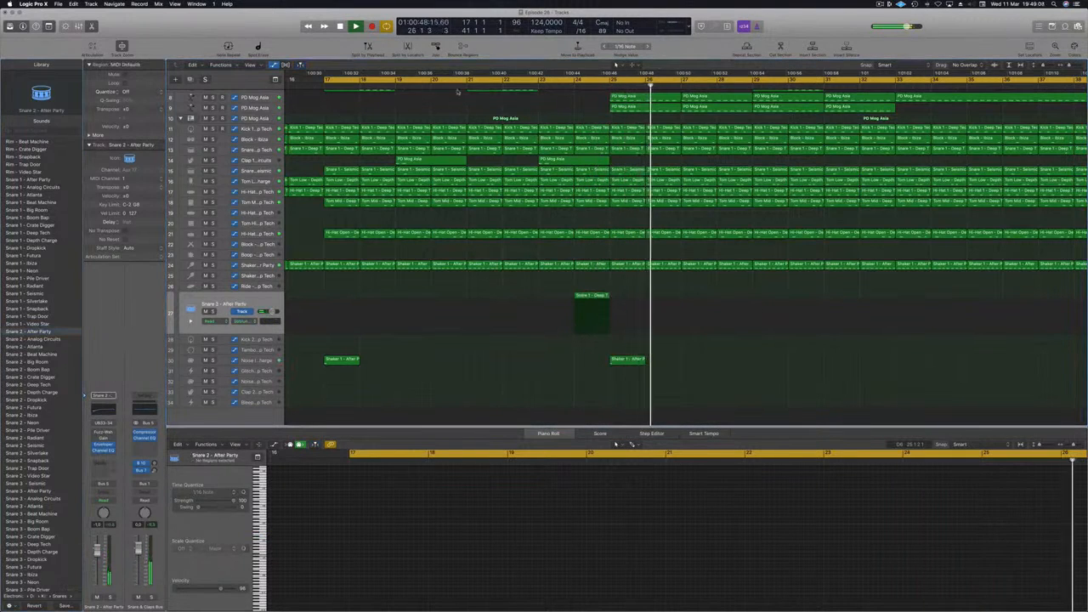
left_click(587, 85)
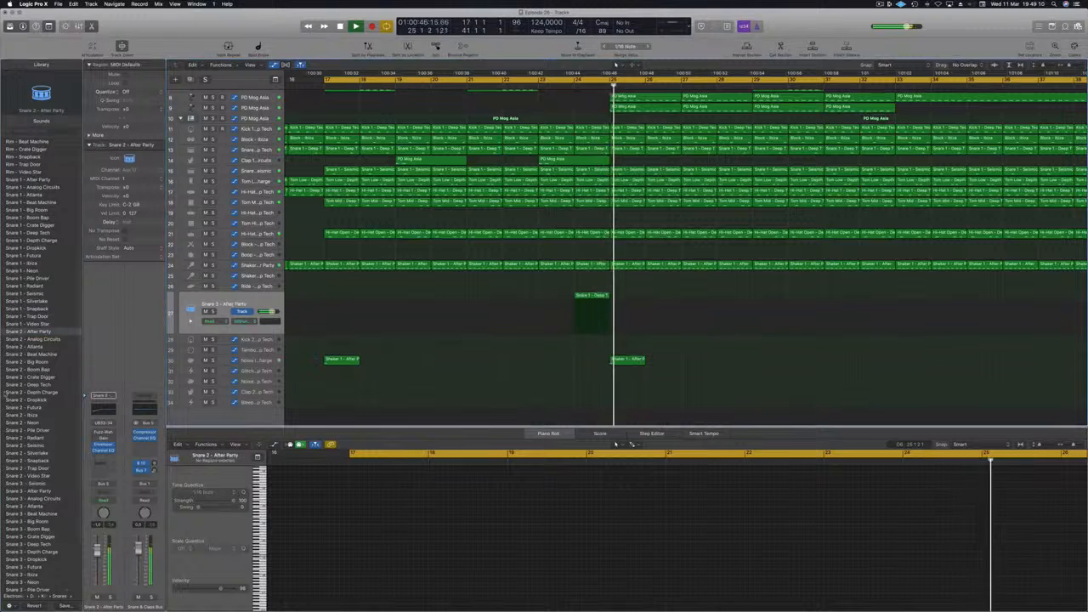
key("Down")
key("Down")
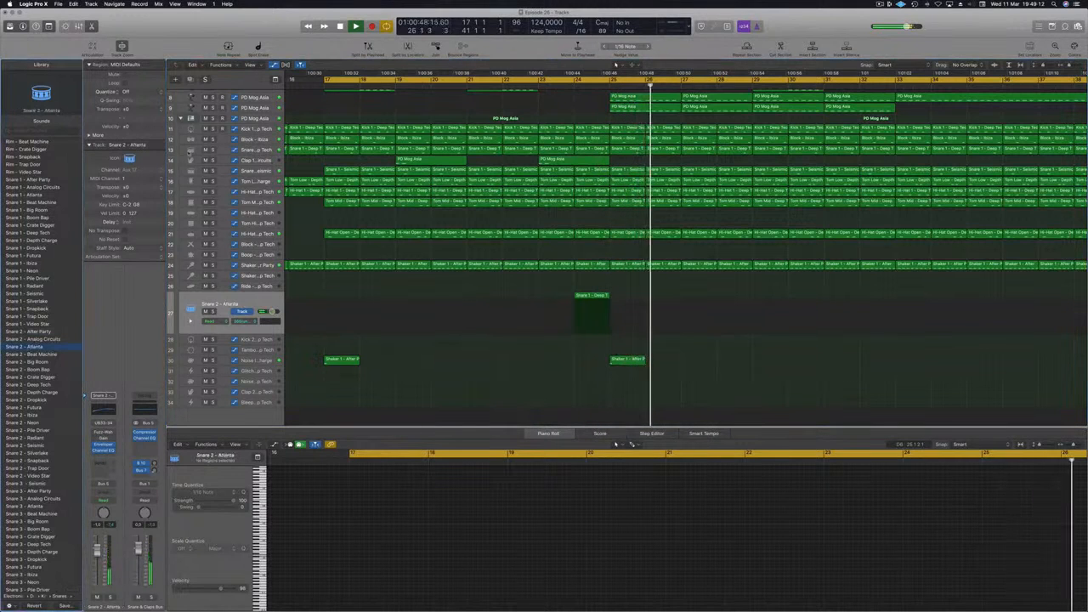
left_click(34, 180)
- Set the cycle range to bars 23 to 25 and send track 27 to Bus 11 (Aux 33)
left_click(327, 81)
left_click_drag(542, 82, 609, 83)
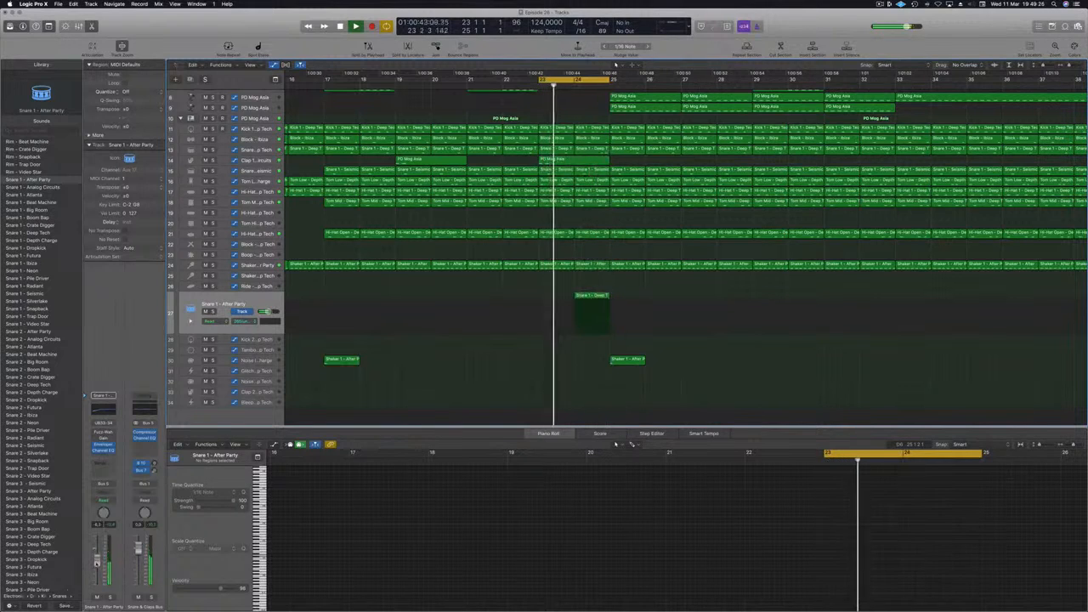
left_click(103, 466)
mouse_move(111, 476)
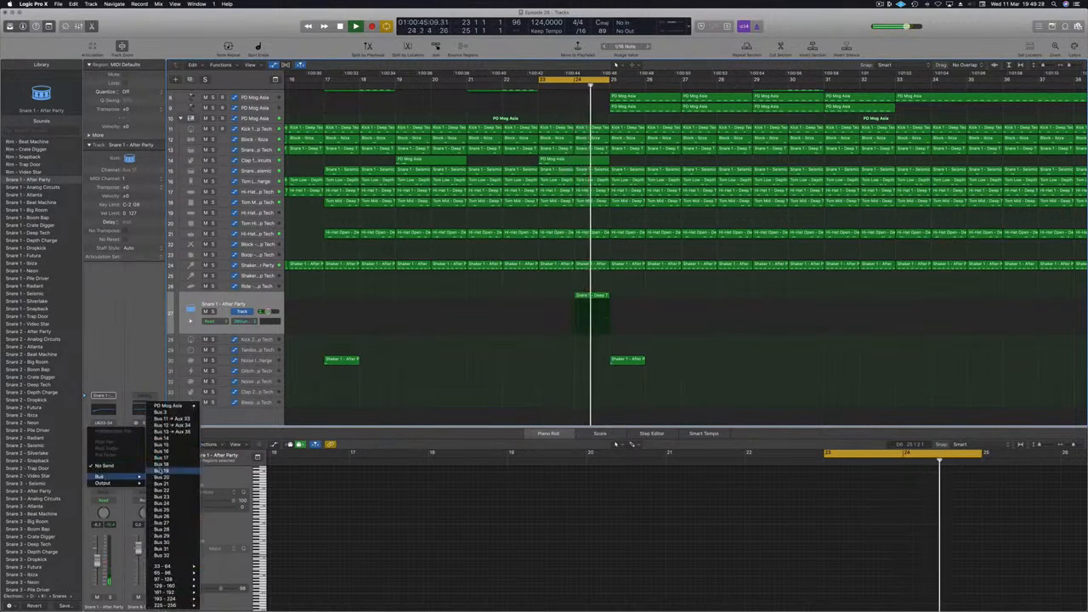
left_click(174, 418)
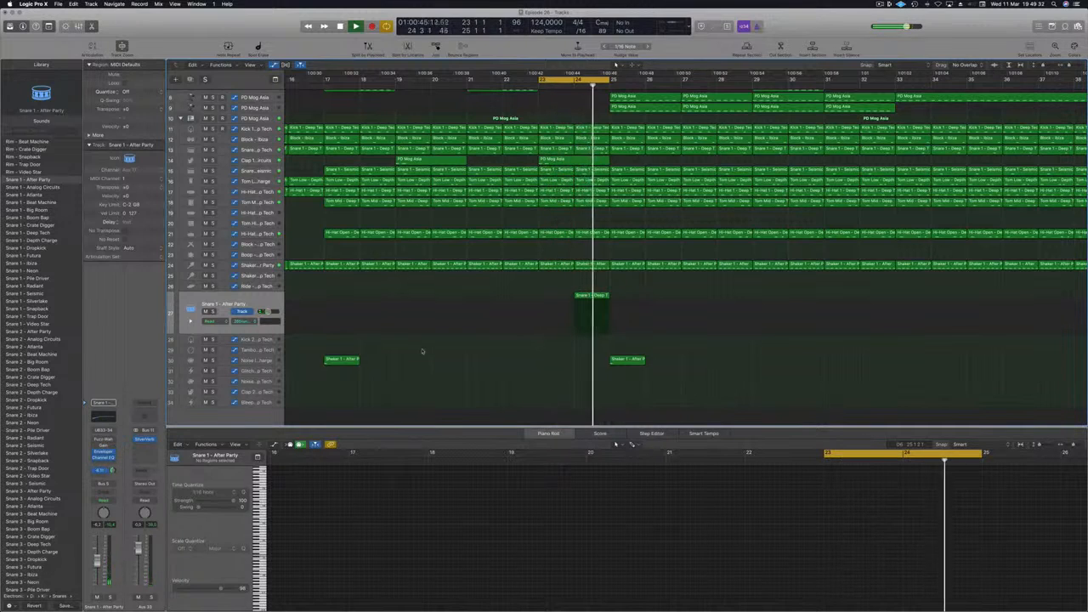
scroll(421, 293, "down", 5)
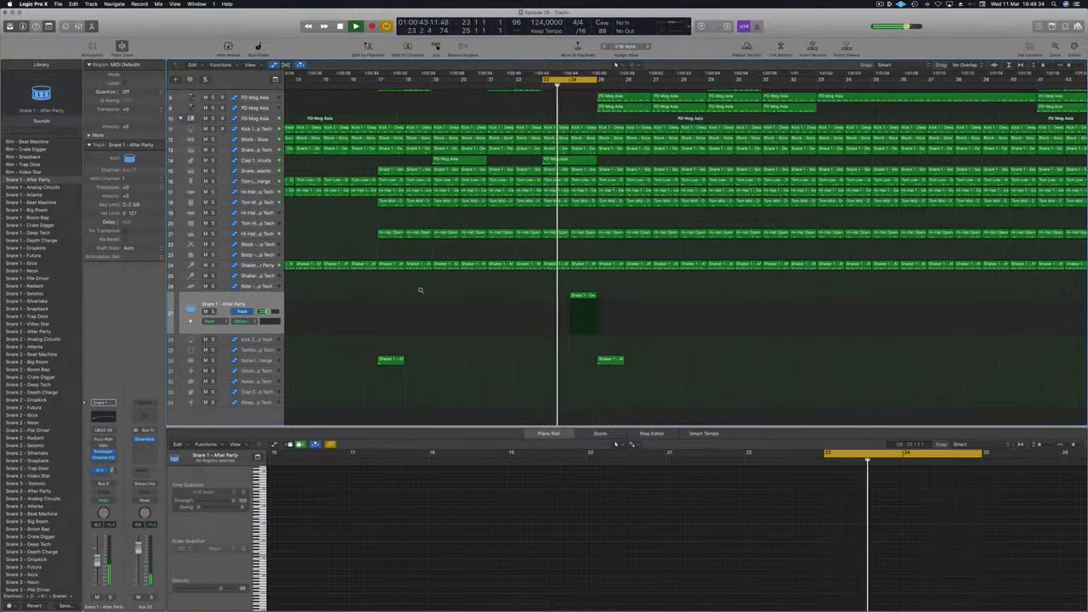
- Set the cycle range to bars 17 to 25 and play through the section across all tracks
scroll(421, 295, "down", 3)
left_click_drag(523, 82, 460, 84)
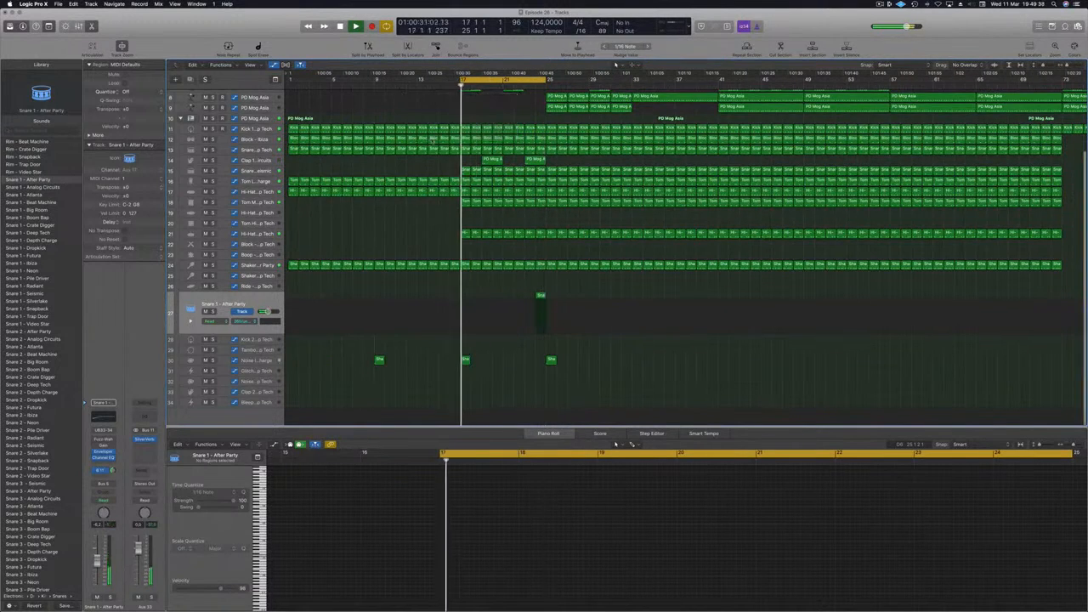
scroll(433, 165, "up", 3)
scroll(431, 166, "up", 3)
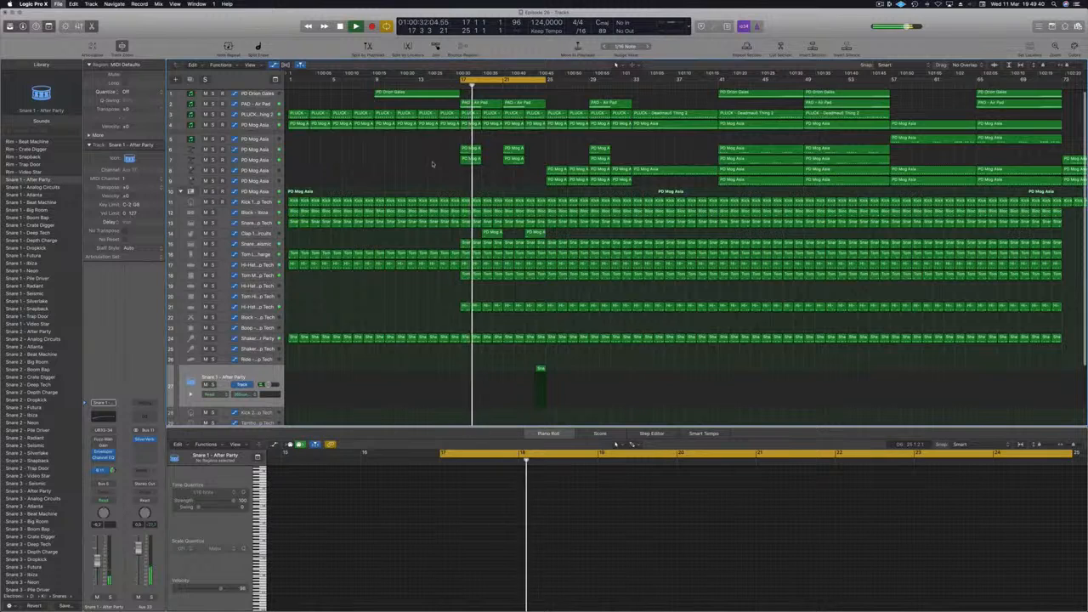
scroll(432, 161, "down", 2)
left_click(435, 161)
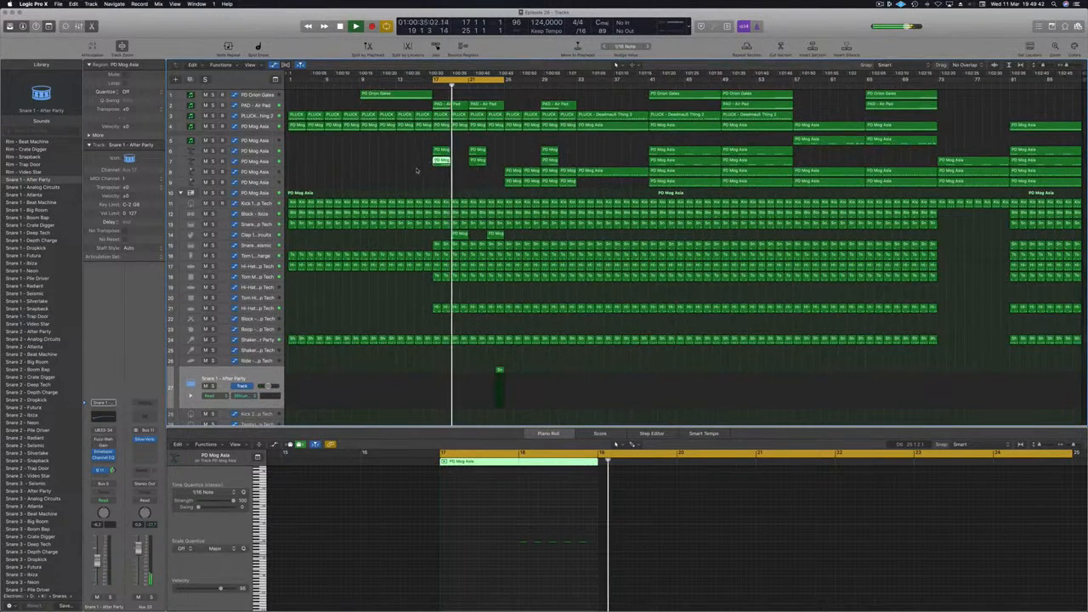
left_click(416, 171)
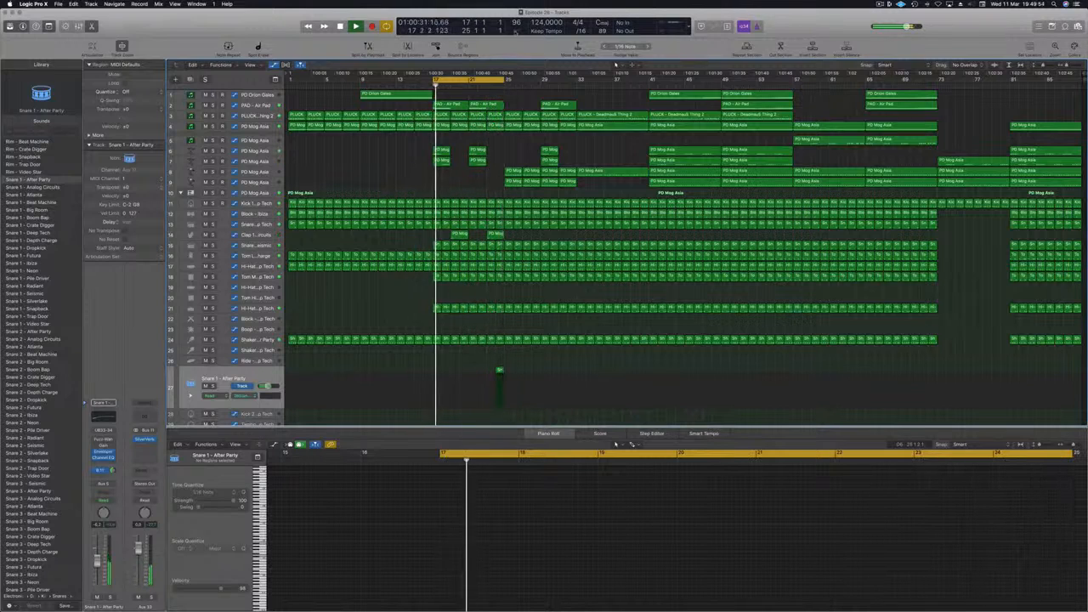
- Extend the cycle range to bar 41 and dip the drum stack's low-cut automation to about 75 Hz at bar 35
left_click_drag(502, 81, 647, 85)
left_click(536, 86)
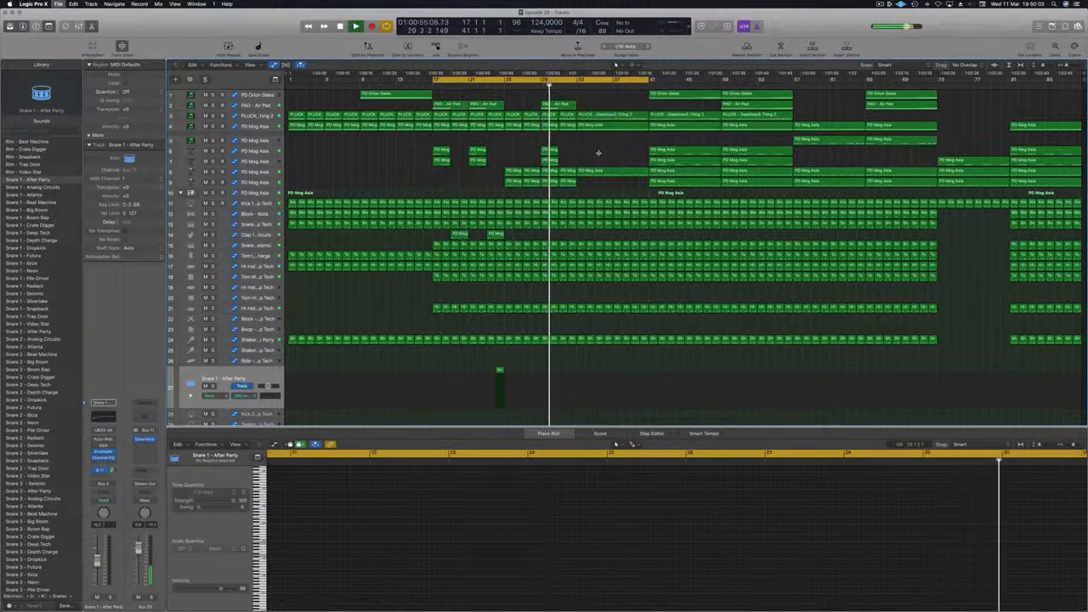
left_click(246, 192)
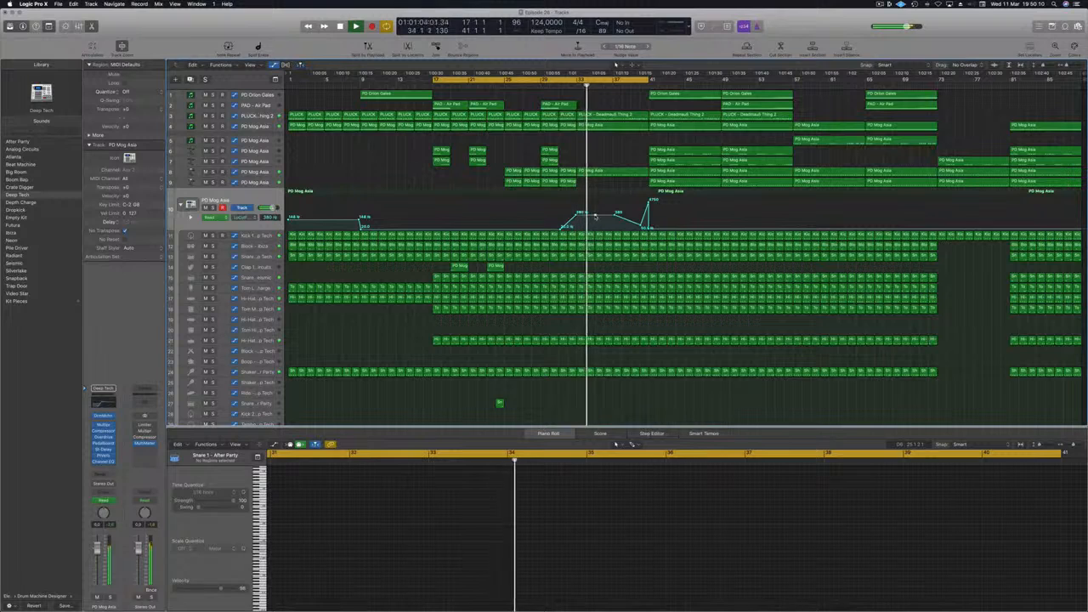
left_click(598, 220)
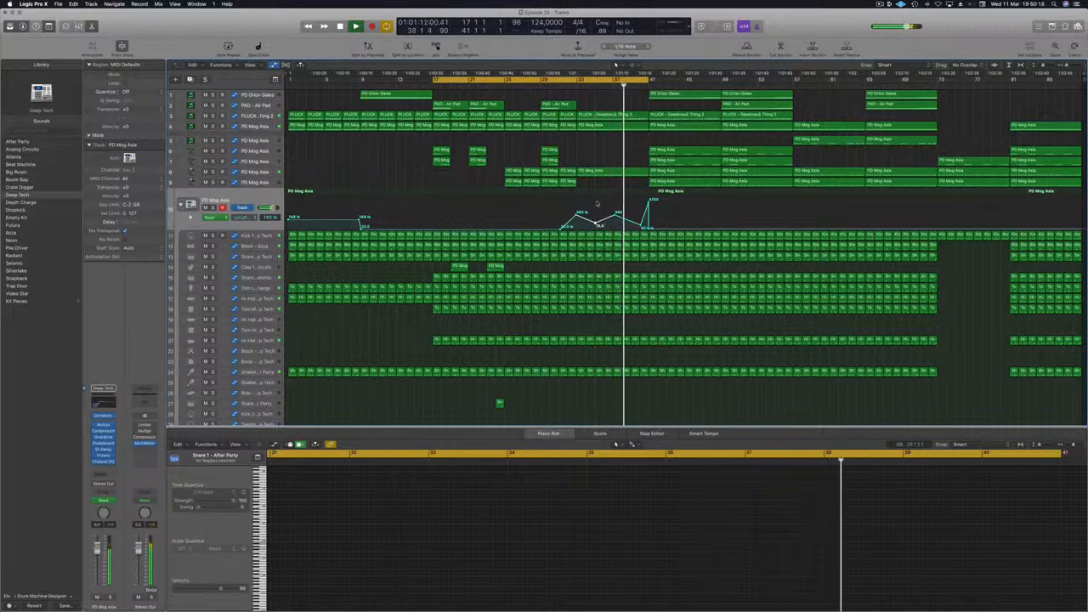
- Extend the cycle range to bar 57, check the CPU load in the Performance Meter, and play from bar 41
left_click_drag(629, 79, 795, 85)
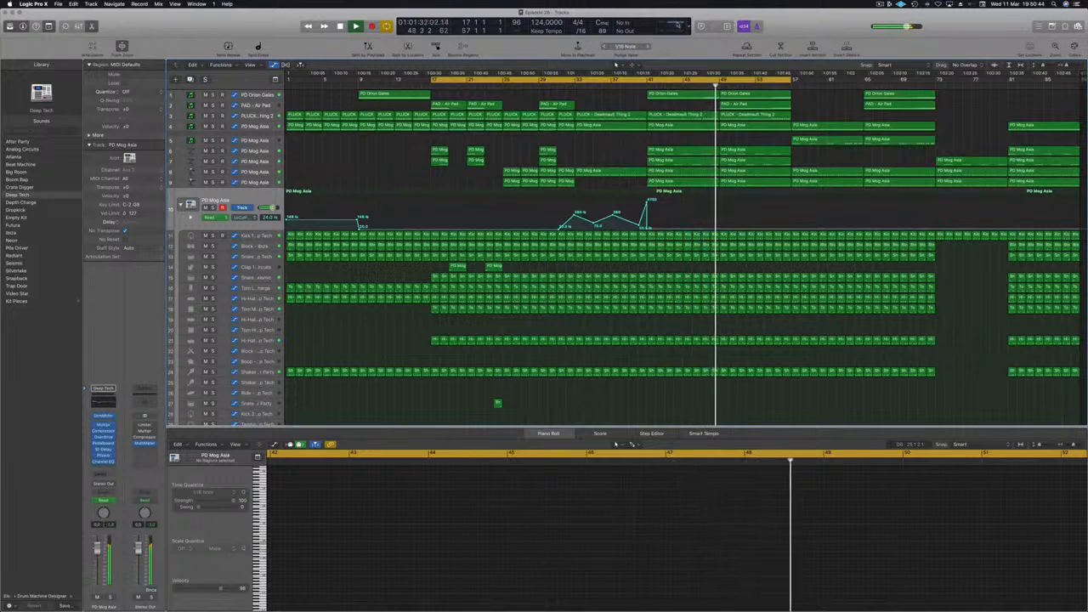
double_click(677, 26)
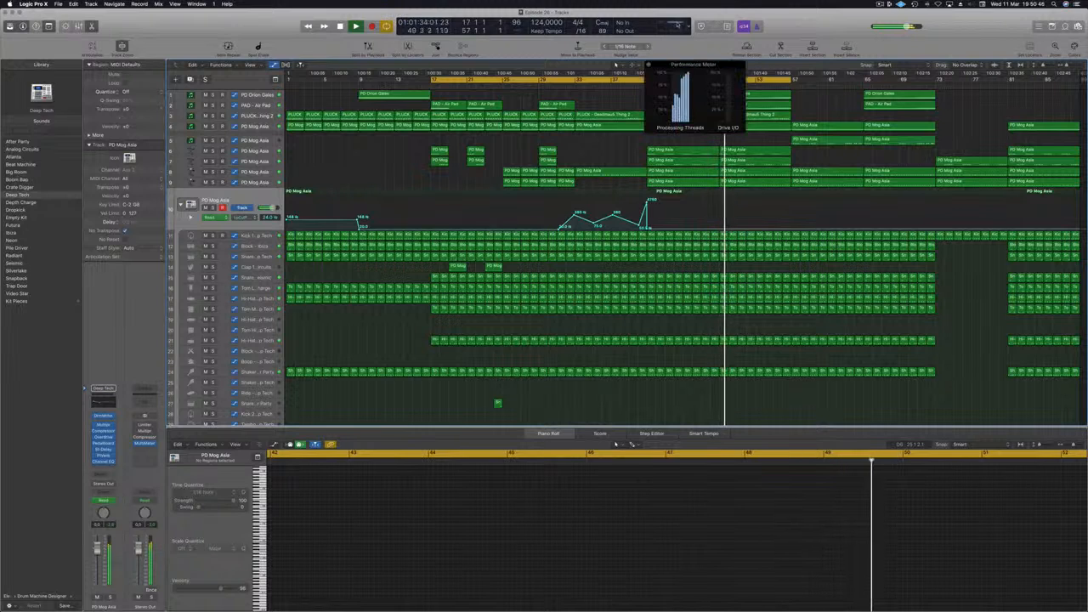
left_click_drag(705, 65, 656, 99)
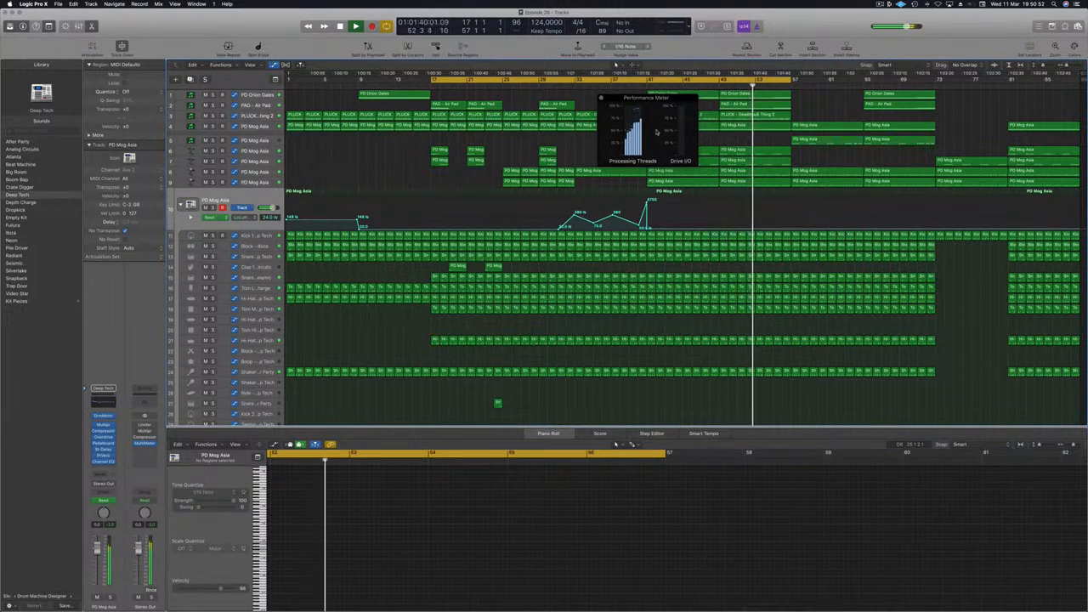
left_click(599, 99)
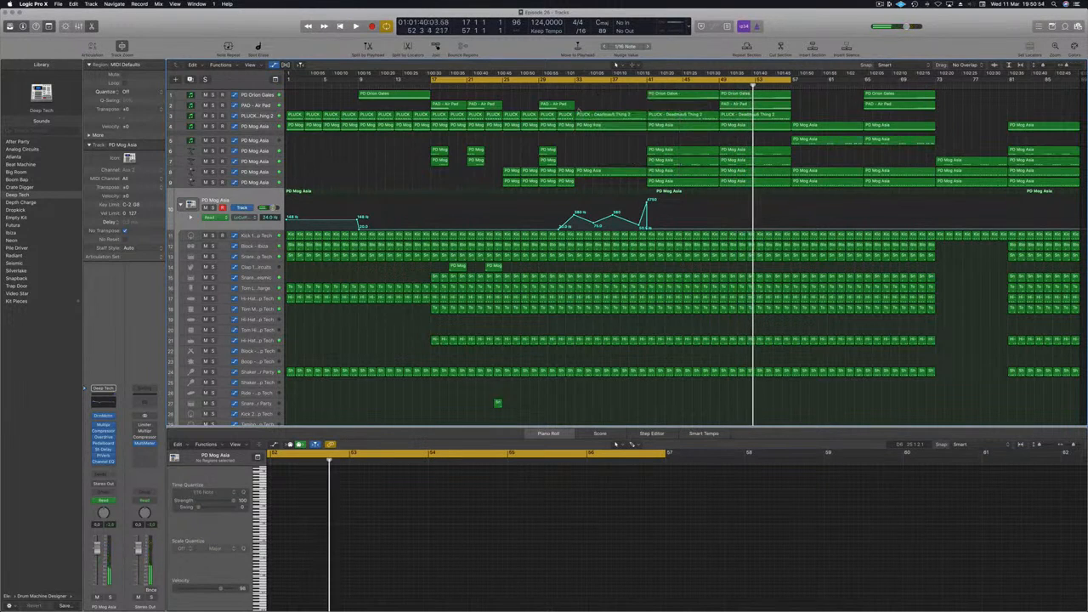
key("space")
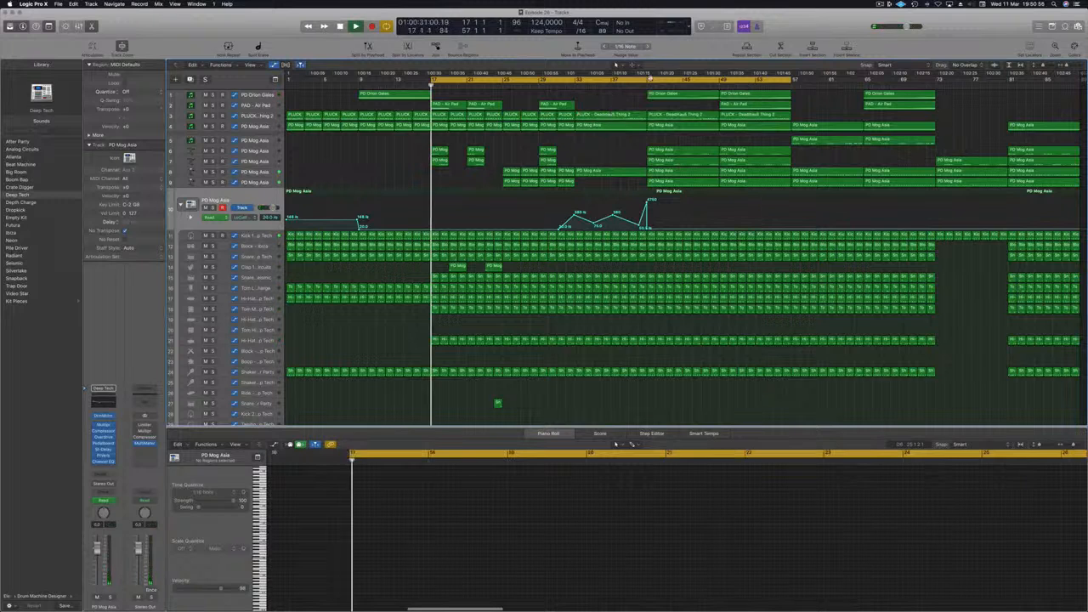
left_click(647, 87)
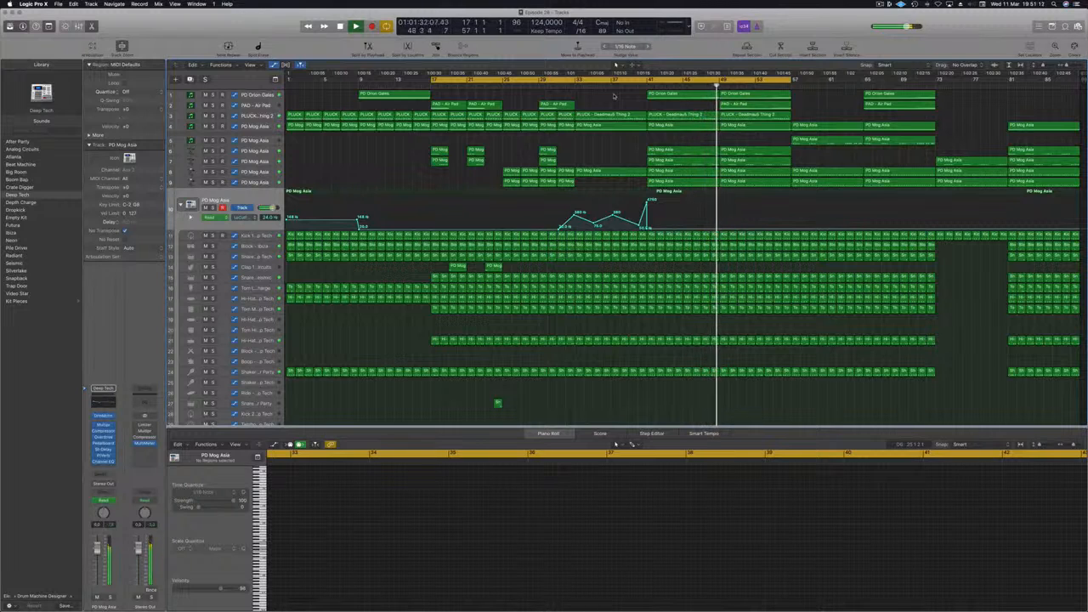
- Check the PAD - Air Pad track in solo, then set the cycle range to bars 49 to 73 and play it
left_click(266, 106)
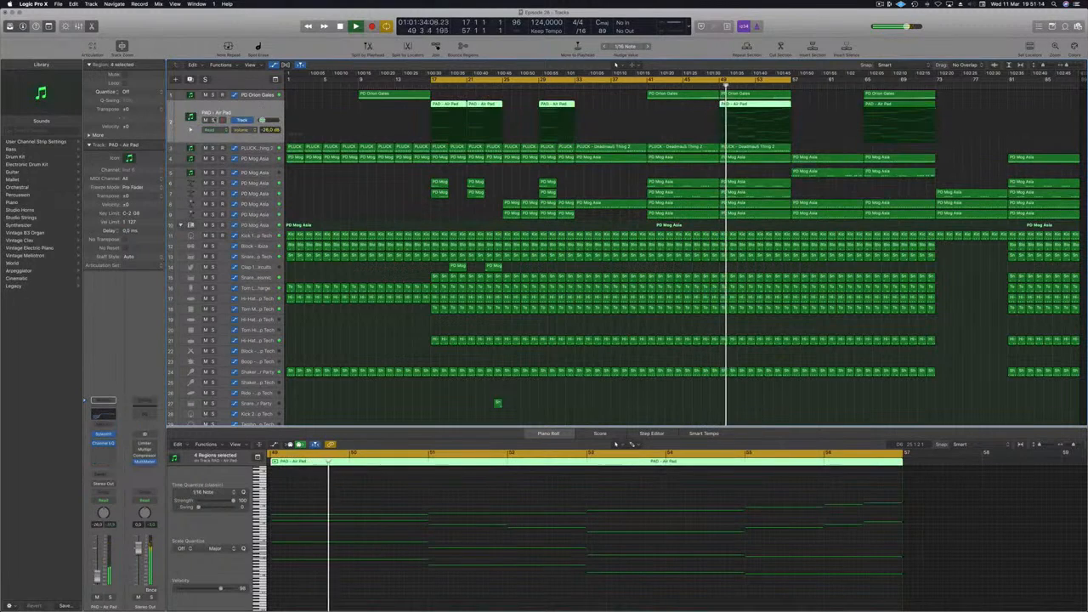
left_click(213, 120)
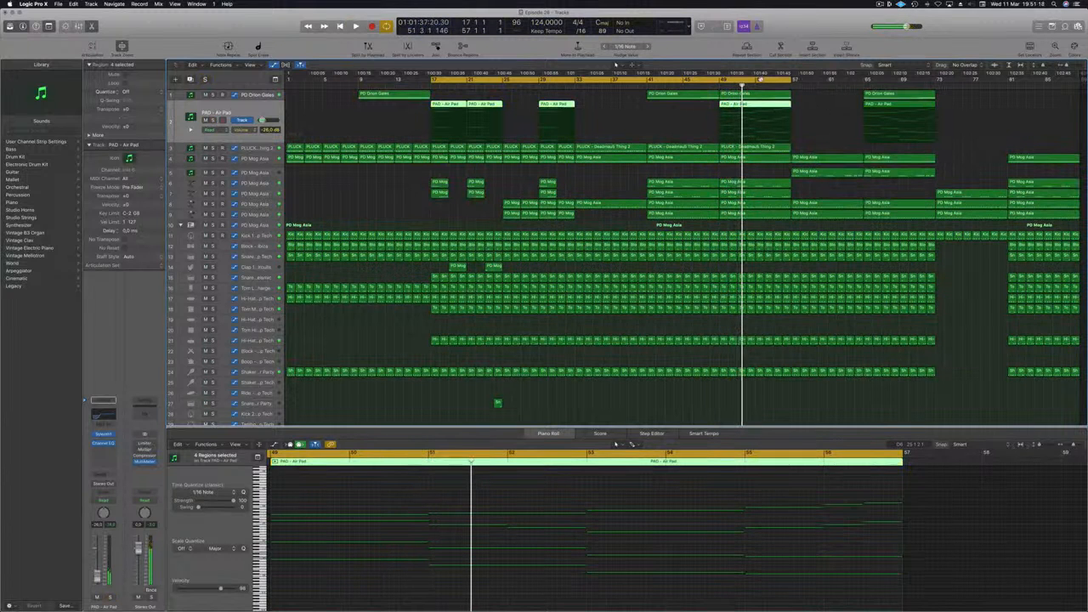
key("c")
left_click_drag(720, 79, 937, 79)
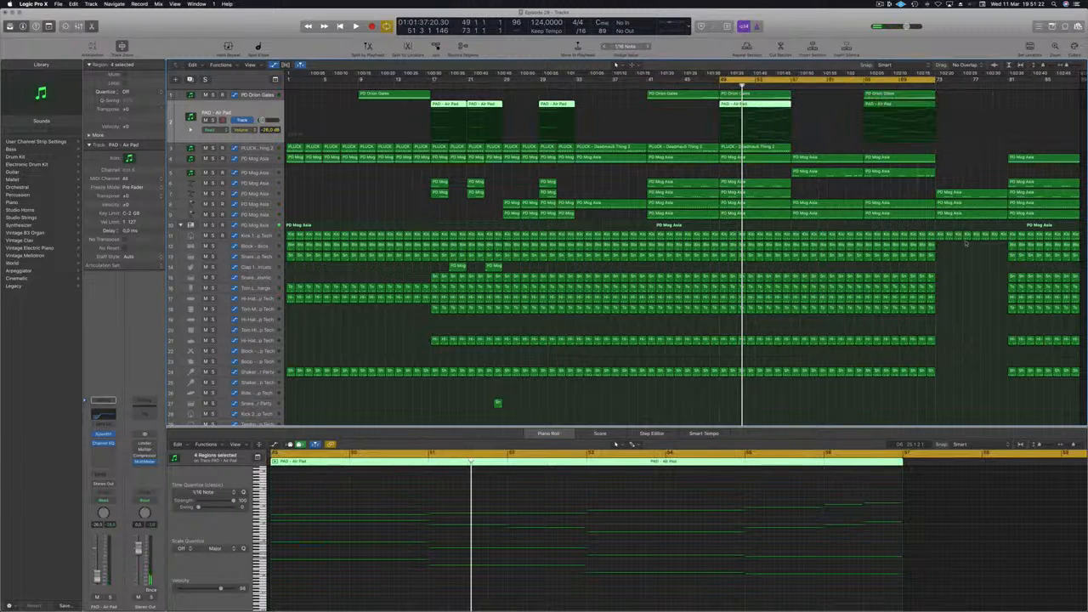
left_click(958, 355)
key("space")
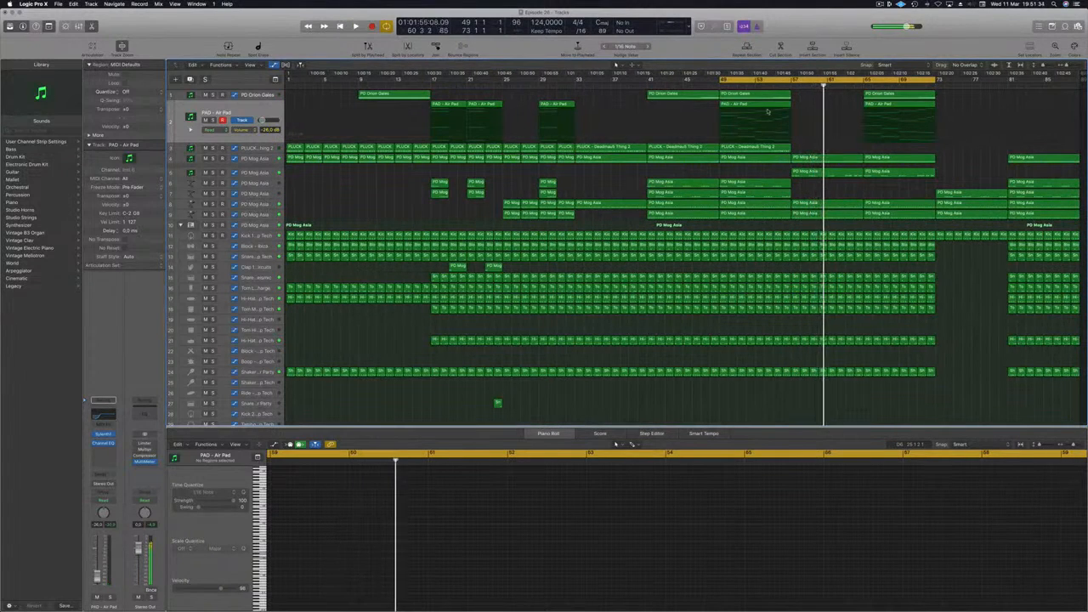
key("space")
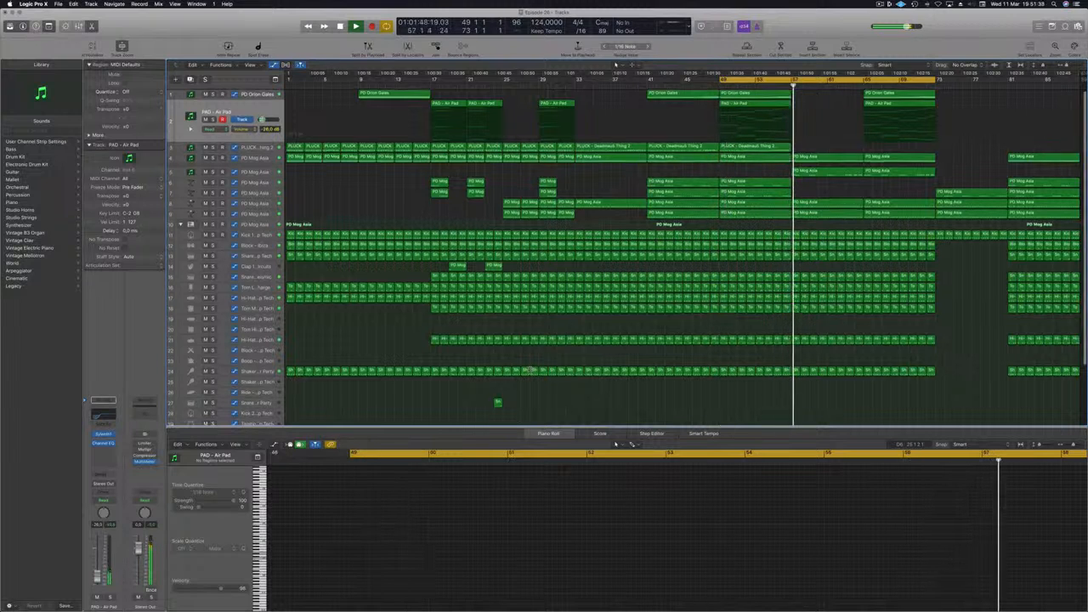
- Copy the bar 25 region on the Noise Impact - Depth Charge track to bar 57
scroll(451, 393, "down", 5)
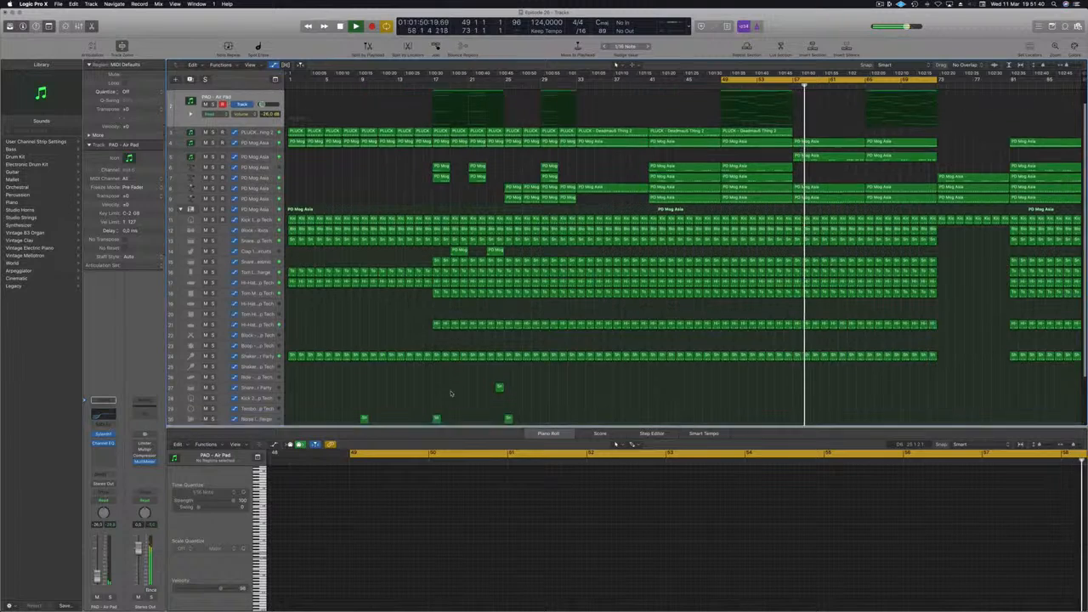
left_click_drag(509, 379, 786, 371)
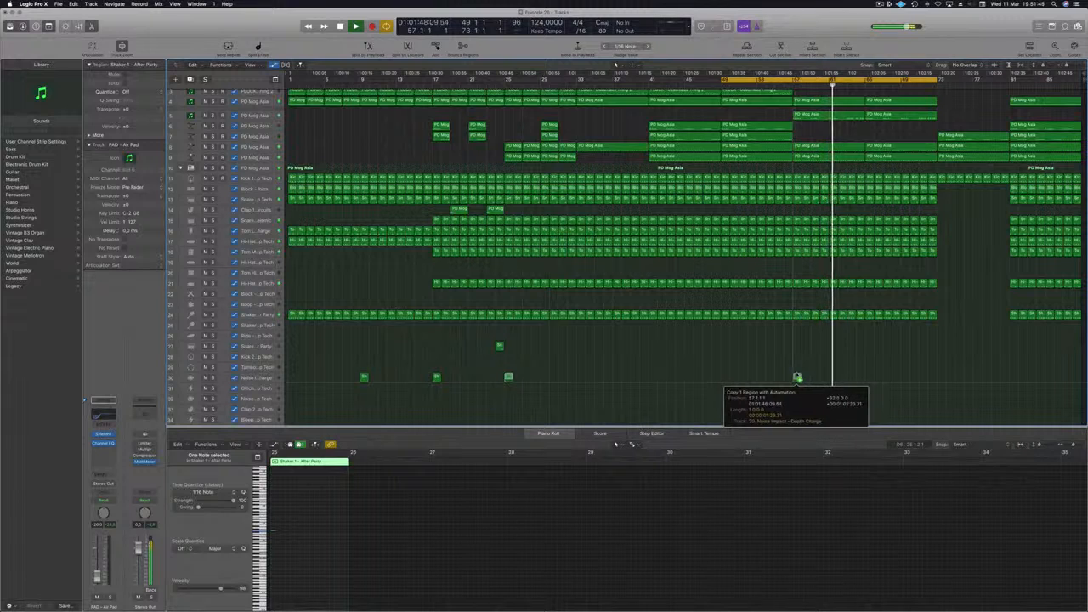
left_click_drag(797, 378, 797, 377)
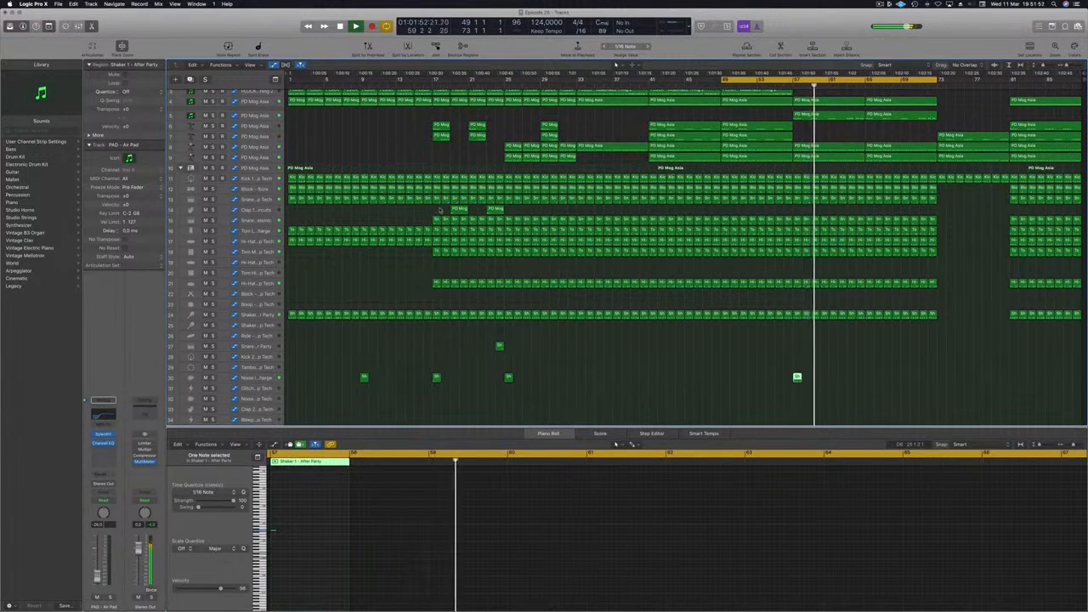
- Copy the bar 23 region on the Clap 1 - Analog Circuits track to bars 65 and 49
left_click_drag(497, 210, 873, 209)
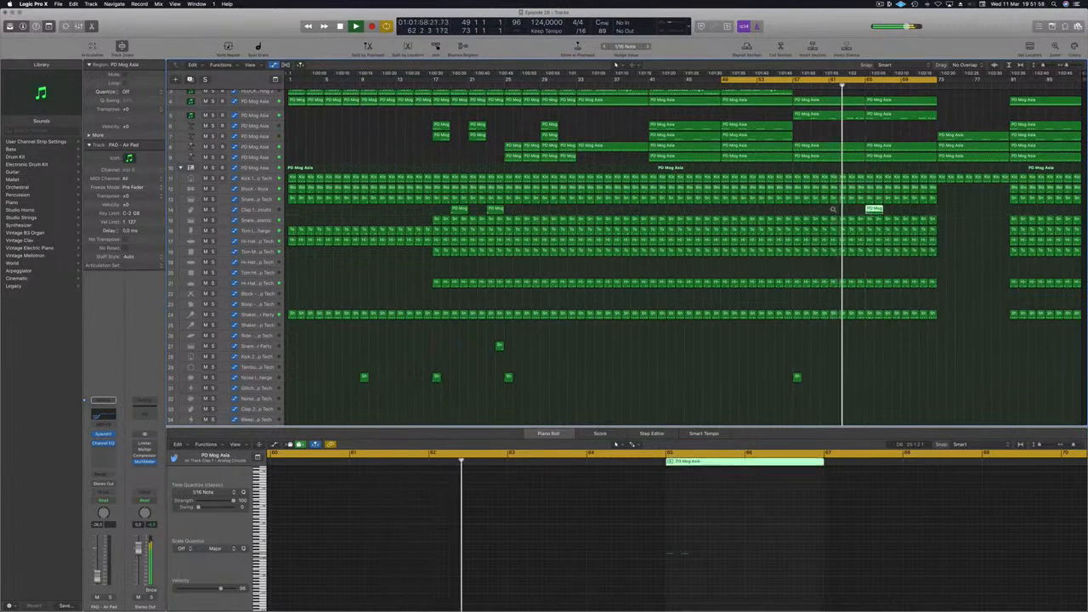
scroll(832, 209, "up", 5)
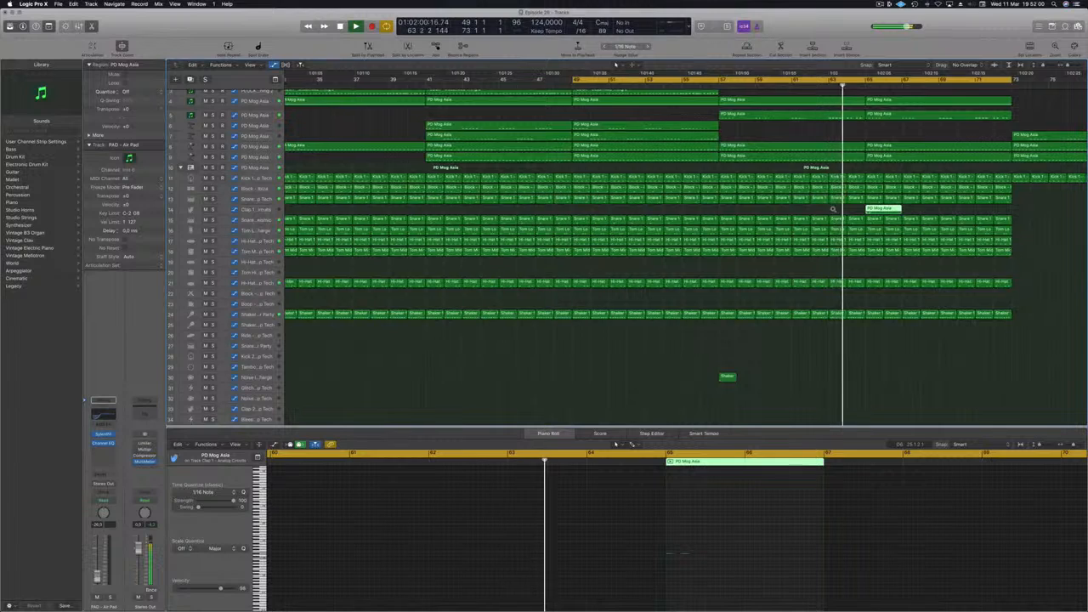
scroll(833, 209, "down", 5)
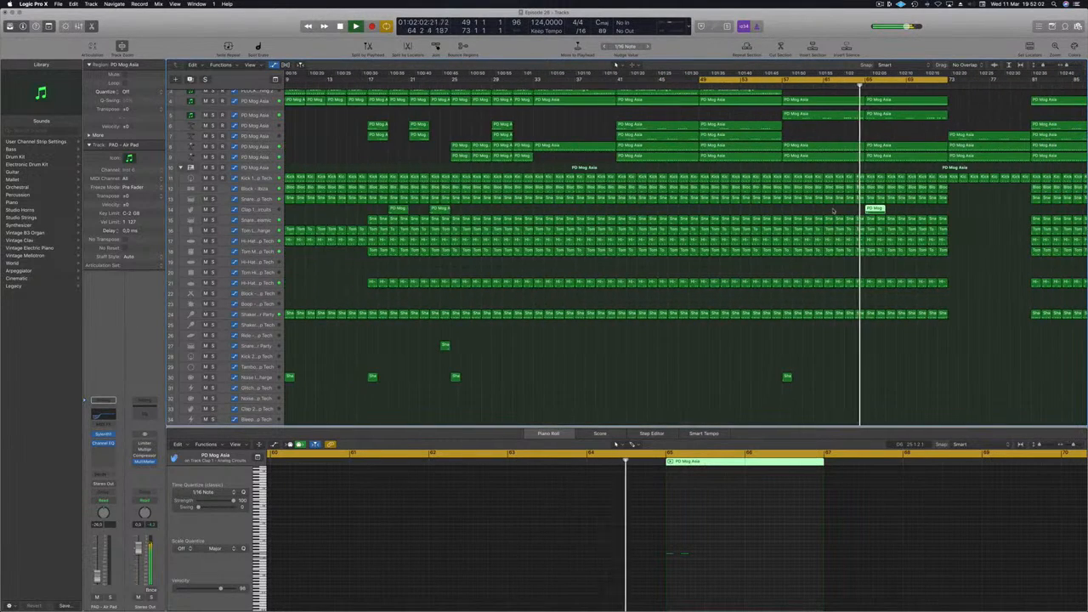
scroll(833, 210, "down", 2)
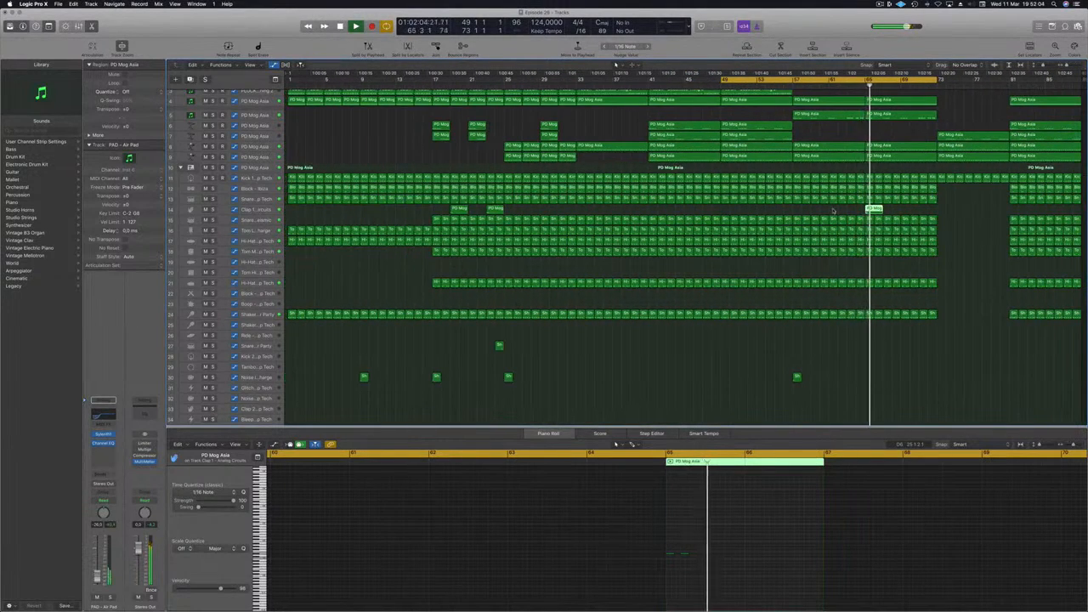
left_click_drag(873, 209, 731, 217)
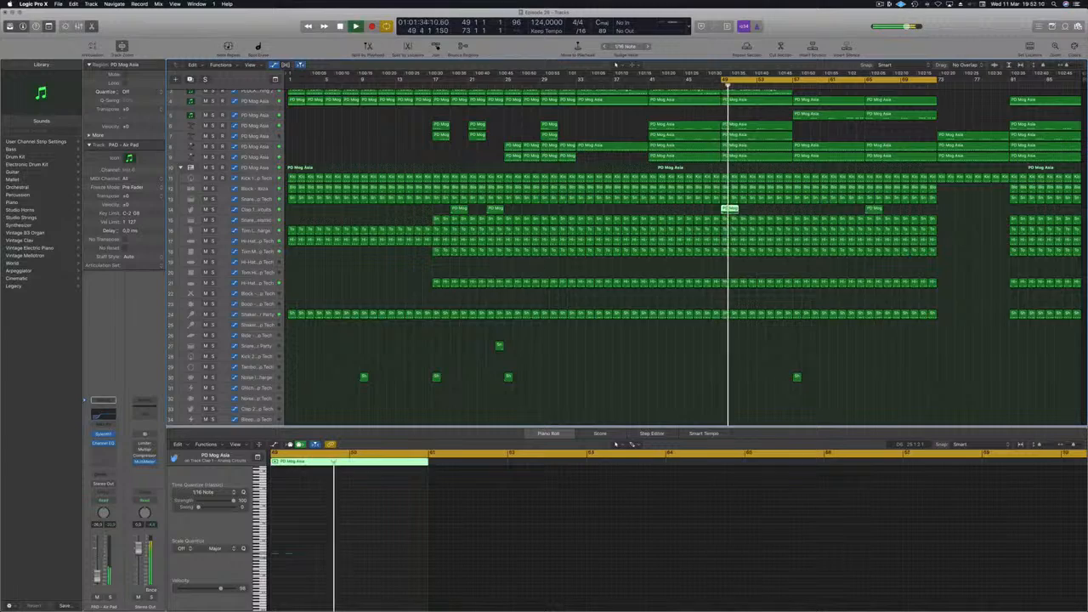
- Check the PAD - Air Pad track in solo and raise its volume to -23.0 dB
scroll(770, 179, "up", 3)
scroll(769, 179, "up", 3)
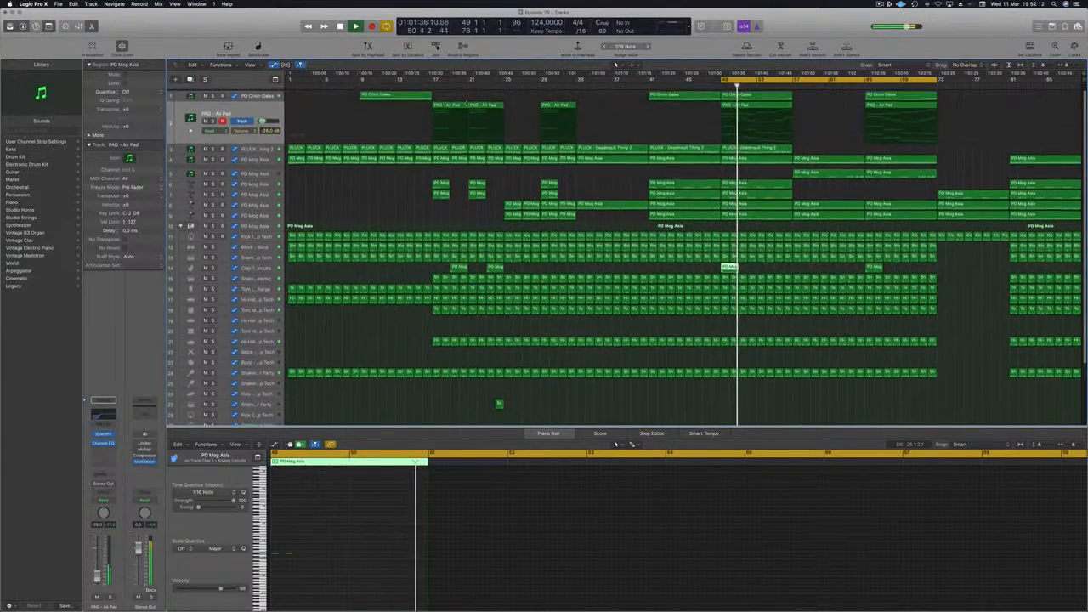
left_click(212, 120)
left_click(213, 119)
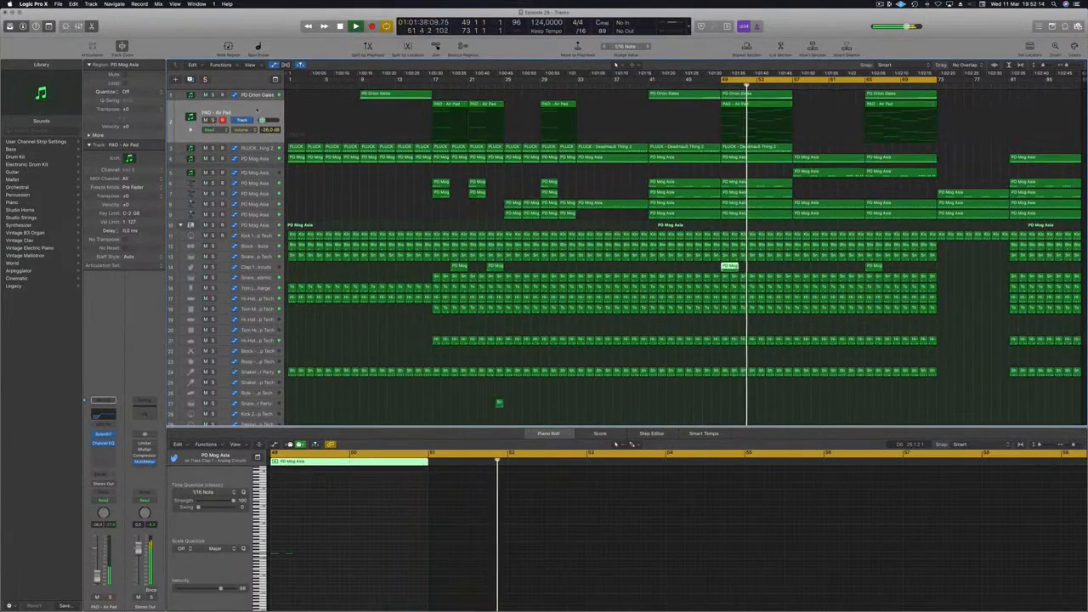
left_click(194, 119)
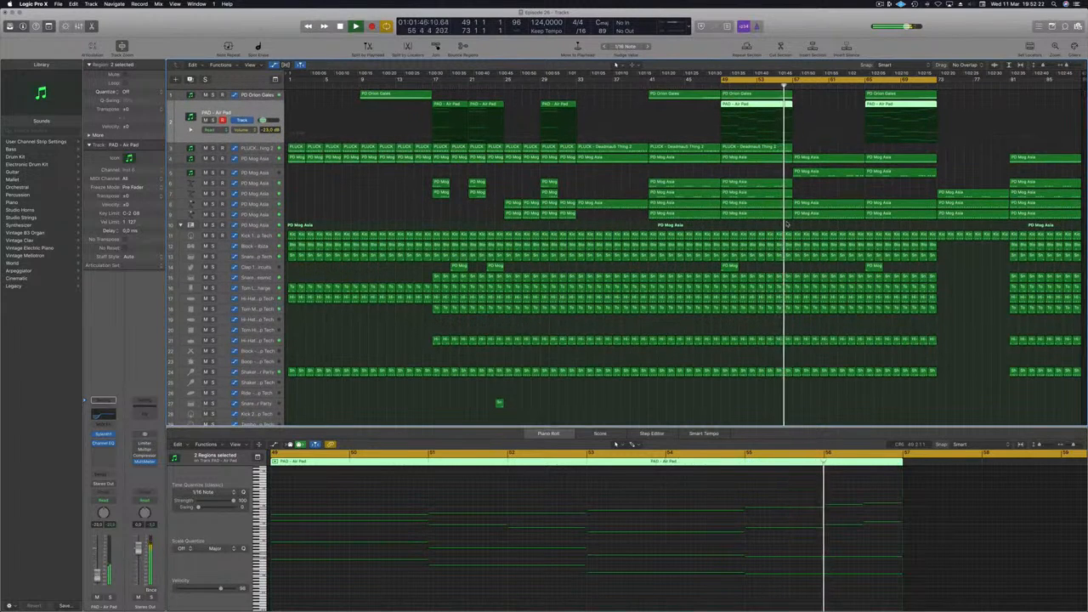
left_click(856, 191)
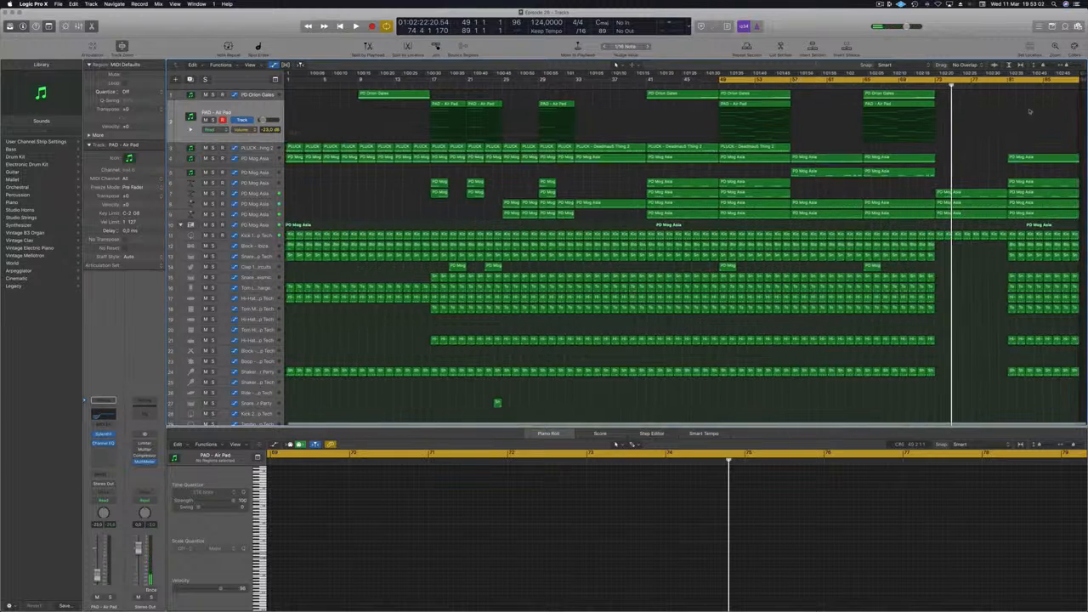
- Extend the cycle range to bar 89 and play the arrangement from bar 73
left_click_drag(1082, 77, 1085, 82)
key("space")
scroll(557, 217, "left", 3)
key("super+Left")
scroll(542, 136, "left", 3)
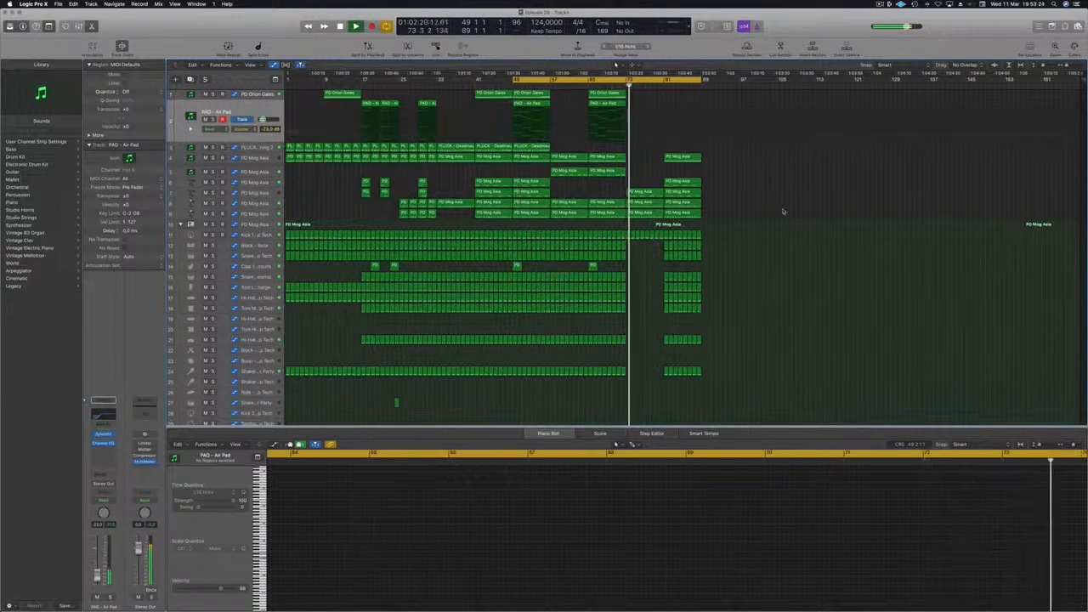
key("super+Right")
scroll(784, 208, "up", 5)
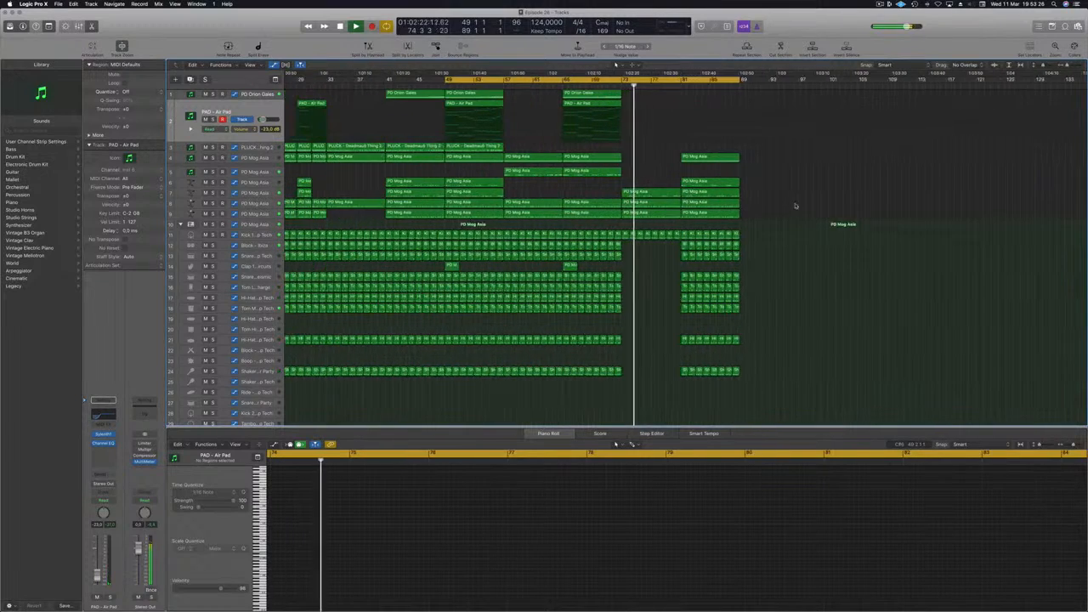
scroll(812, 181, "down", 5)
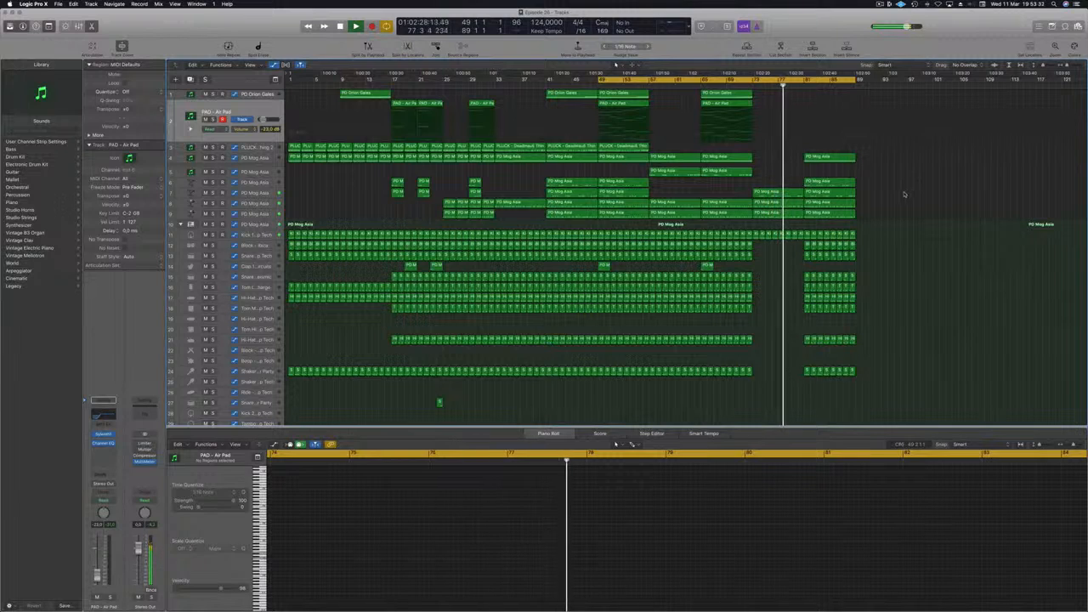
- Add a low-cut automation point at bar 81 on the drum machine track and loop playback over bars 73 to 81
left_click(261, 226)
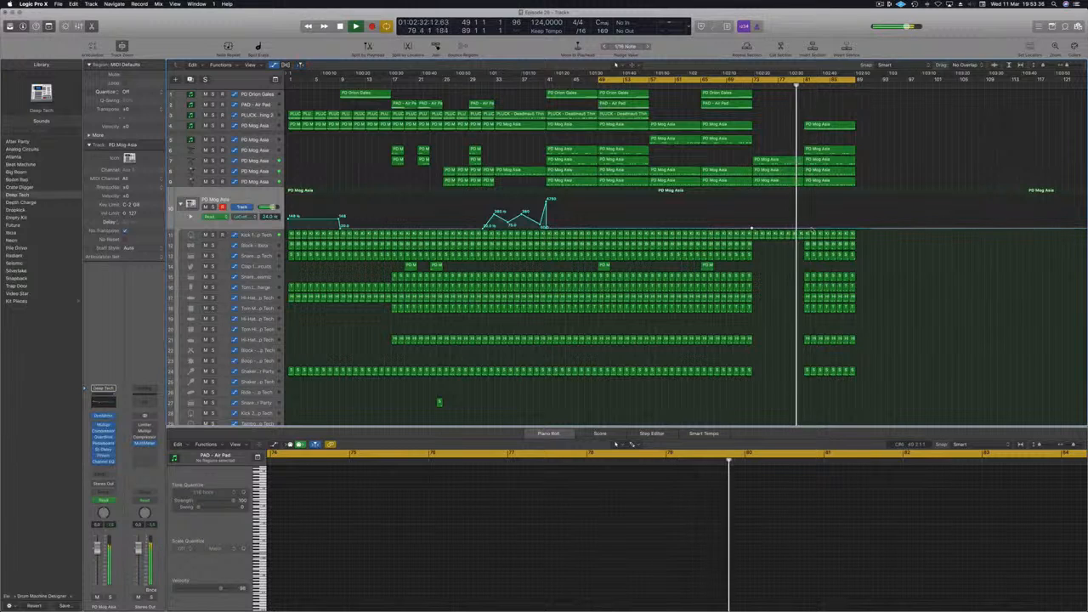
key("space")
left_click(804, 228)
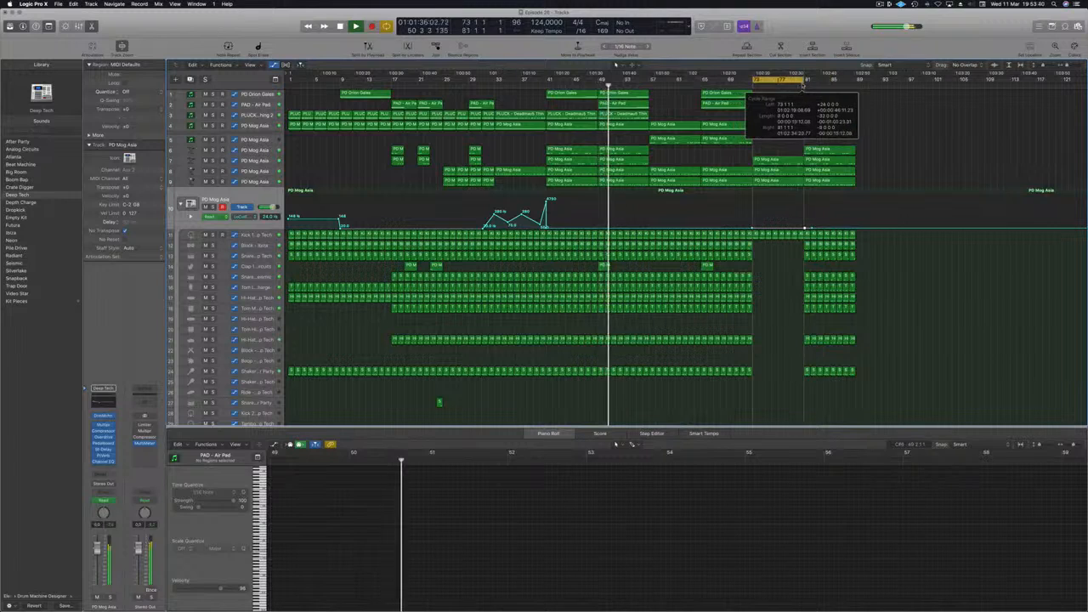
key("space")
key("space")
key("space")
key("space")
- Shape the drum low-cut automation into a rising ramp from bar 73 that drops back to 20 Hz at bar 81
left_click_drag(806, 229, 803, 209)
key("super+Right")
key("super+Right")
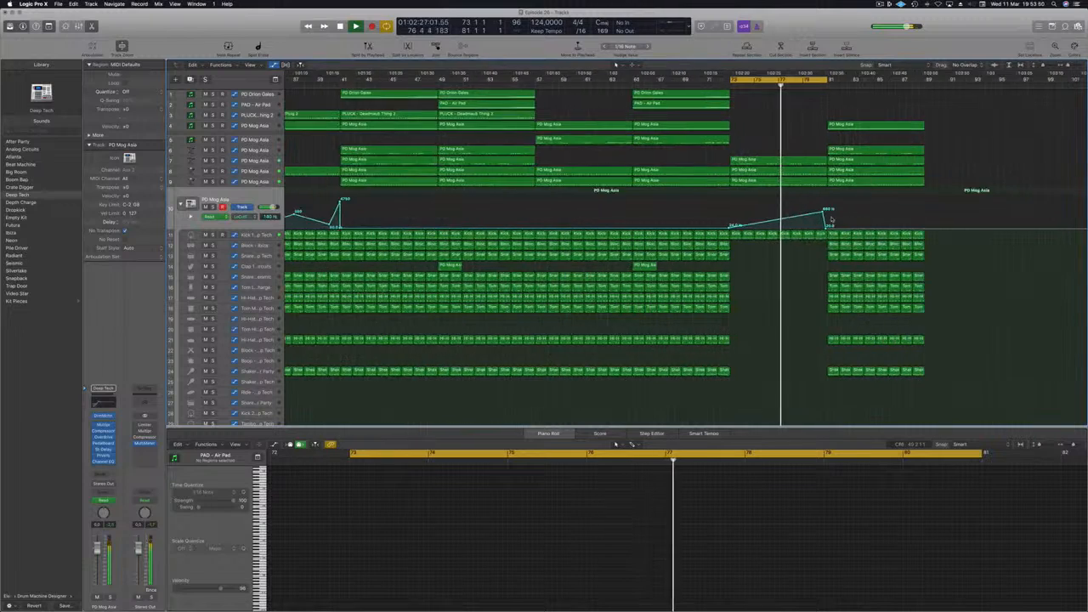
key("super+Right")
key("super+Right")
key("super+Right")
left_click_drag(920, 228, 921, 228)
key("super+Left")
key("super+Left")
key("super+Left")
key("super+Left")
key("super+Left")
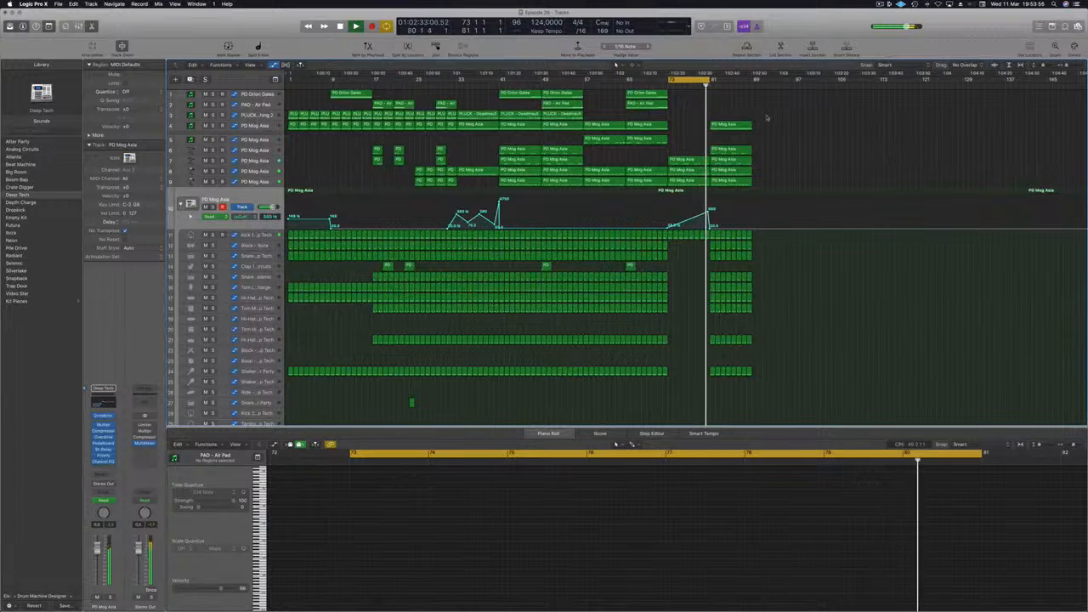
- Set the cycle range to bars 81–89 and repeat all regions in that section until the copies reach bar 169
left_click_drag(778, 117, 719, 378)
left_click_drag(792, 113, 715, 385)
left_click_drag(723, 329, 723, 329)
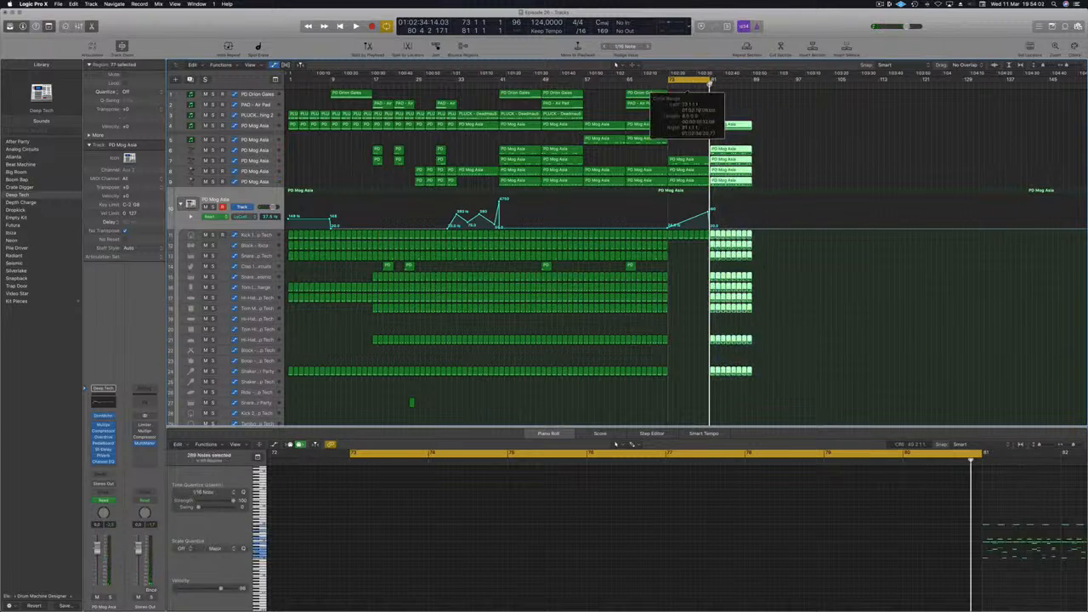
key("super+u")
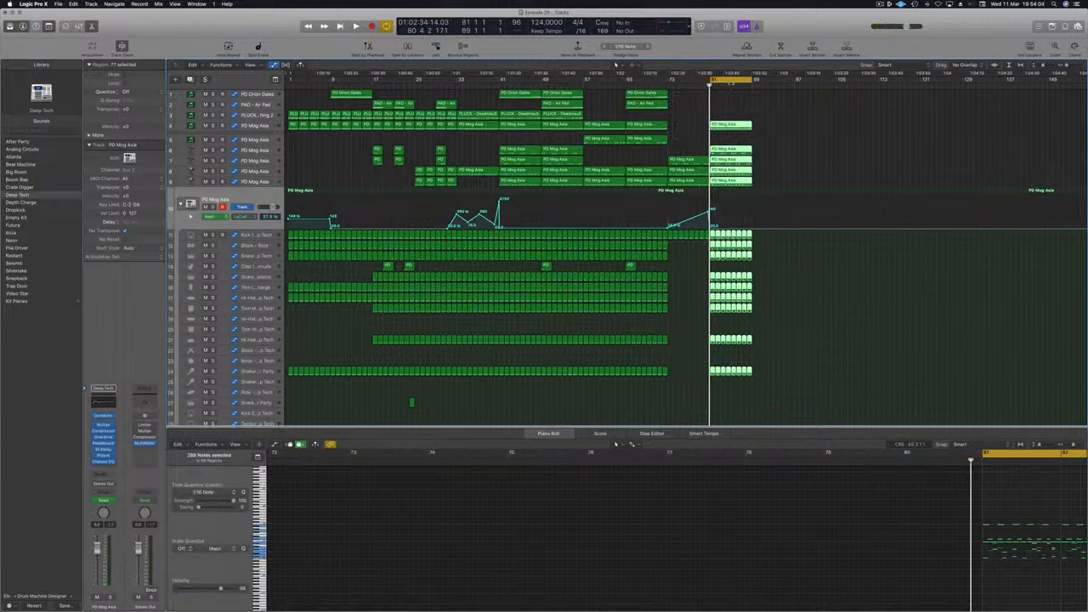
key("super+r")
key("super+r")
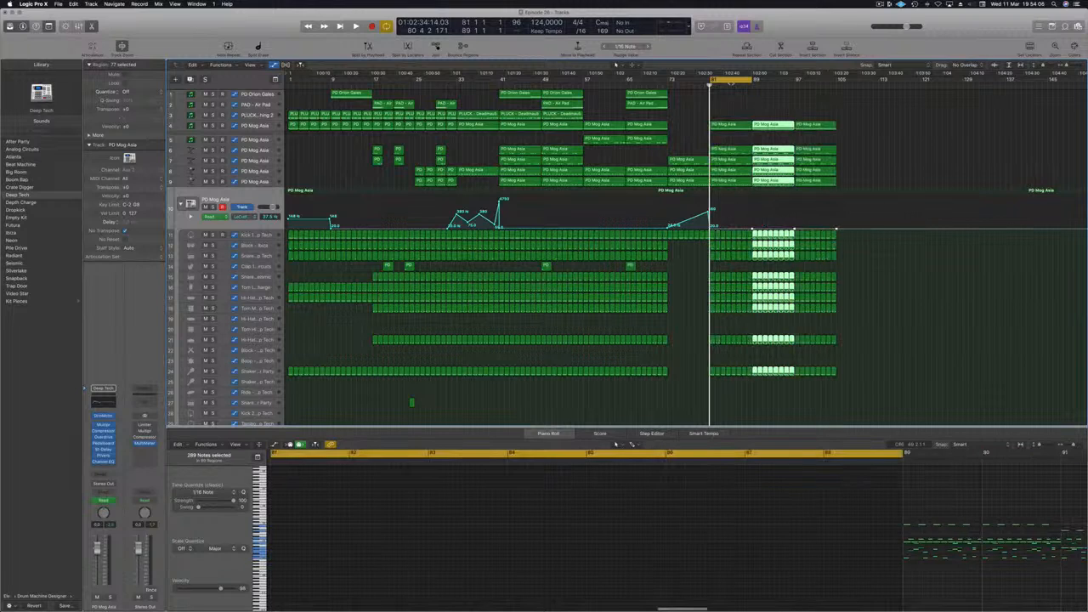
key("super+r")
key("super+r")
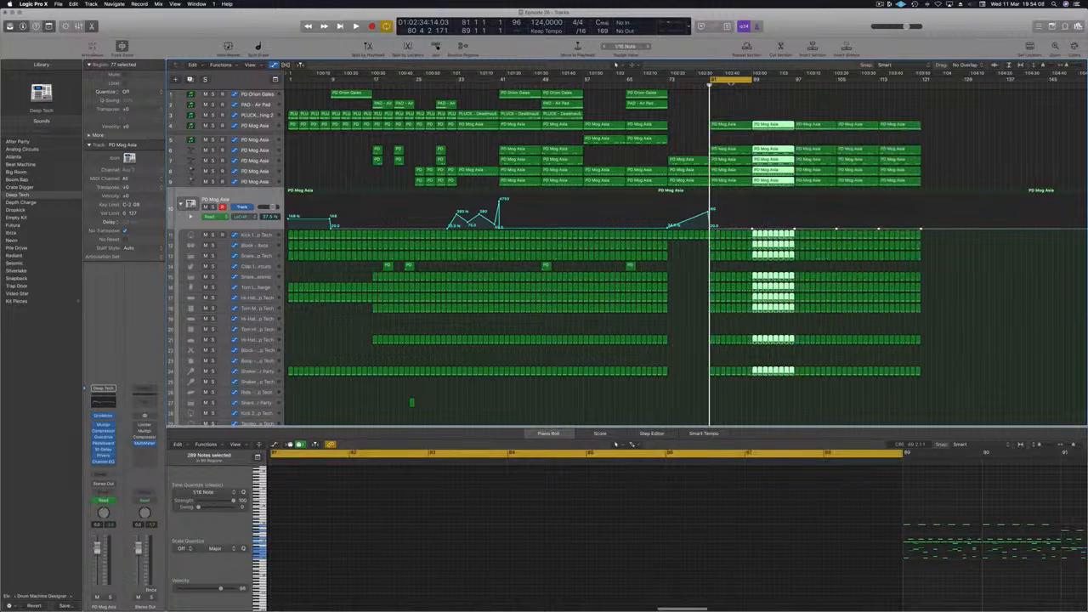
key("super+r")
key("super+r")
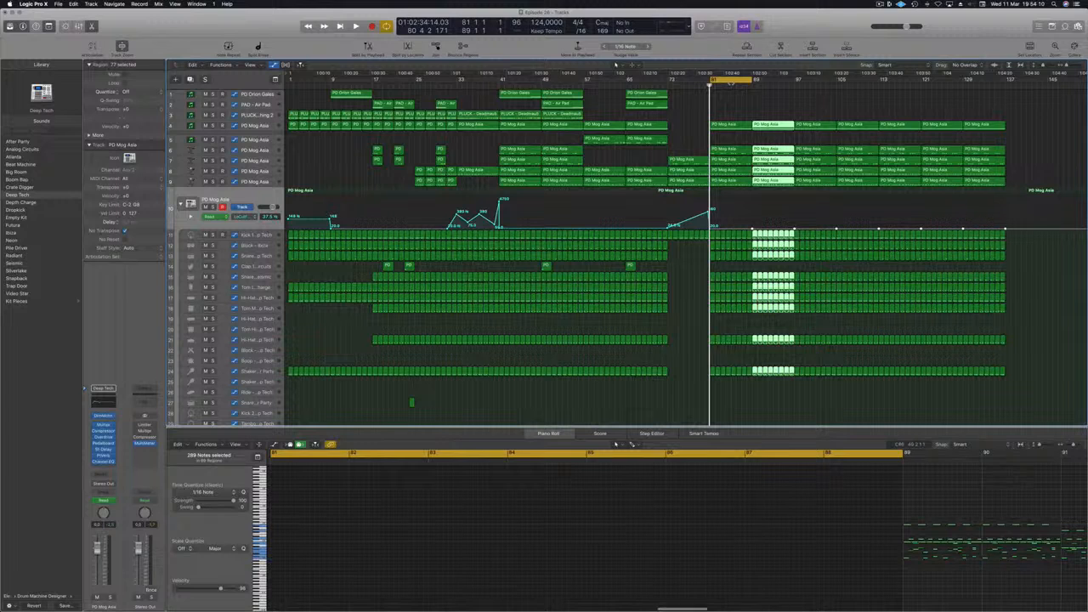
key("super+r")
key("super+r")
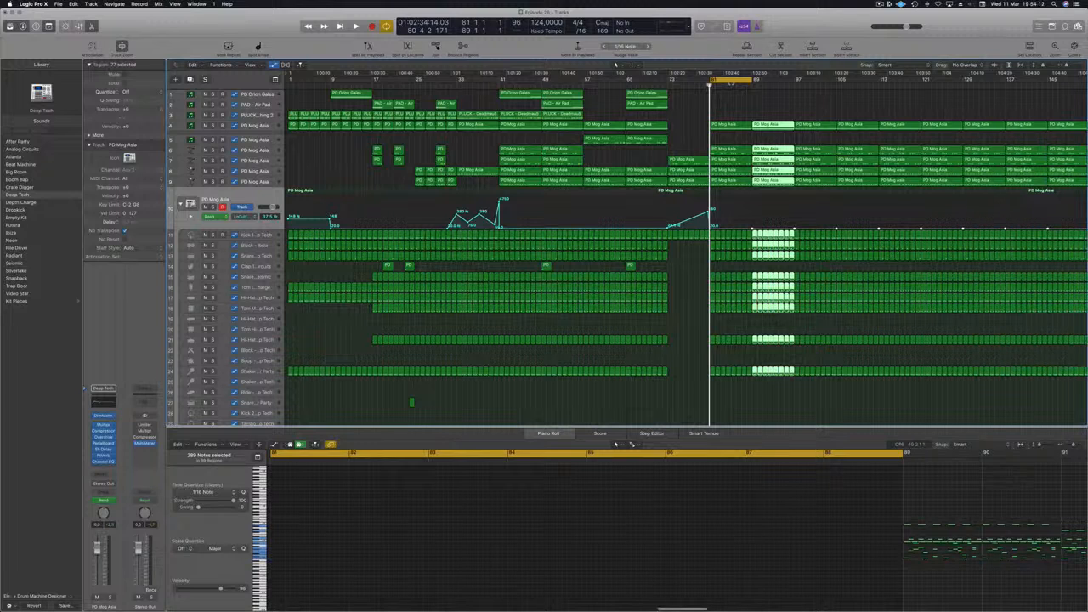
key("super+Left")
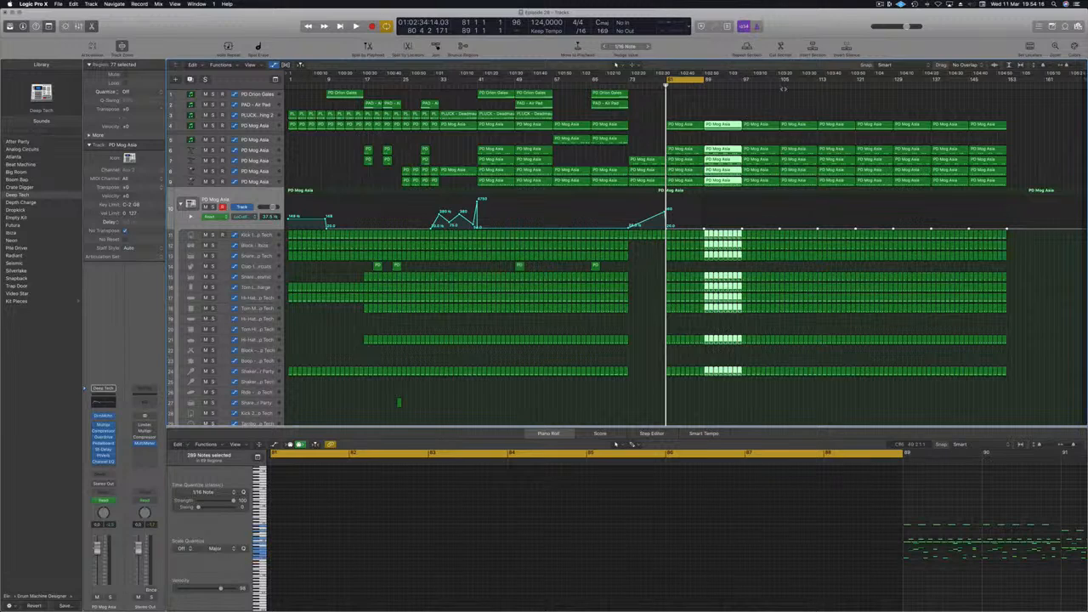
key("super+r")
key("super+r")
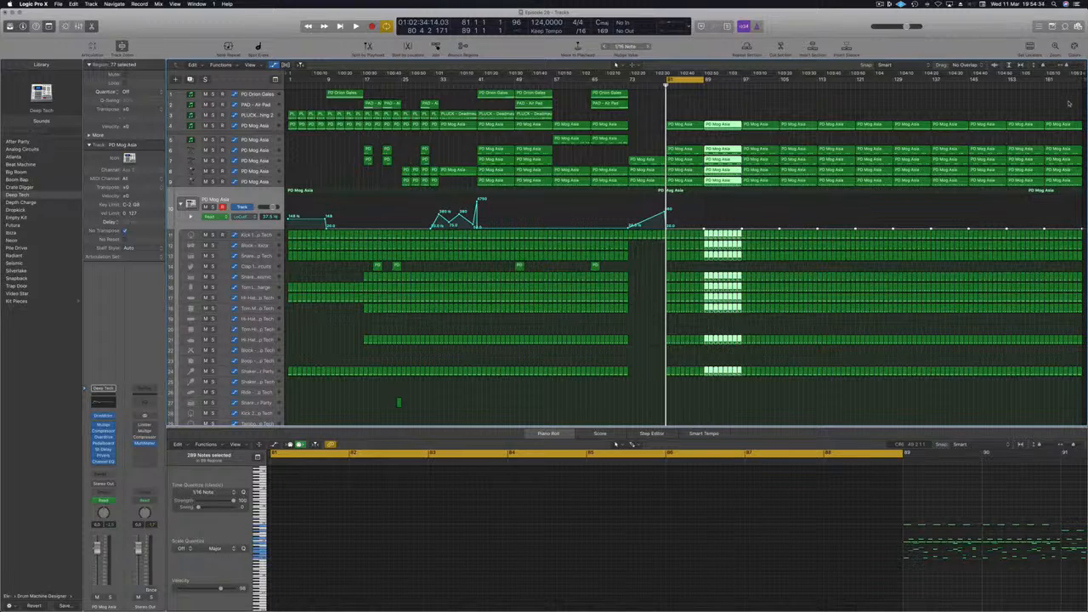
- Delete the final repeated section from bar 161 onward and play the arrangement from just before bar 73
left_click_drag(1072, 188, 1085, 412)
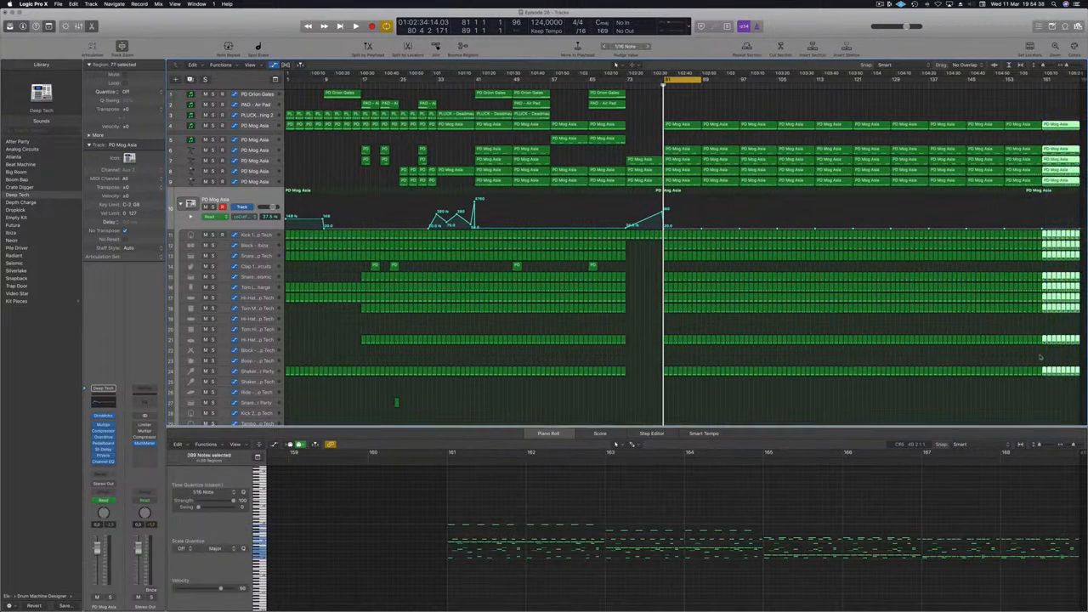
key("Delete")
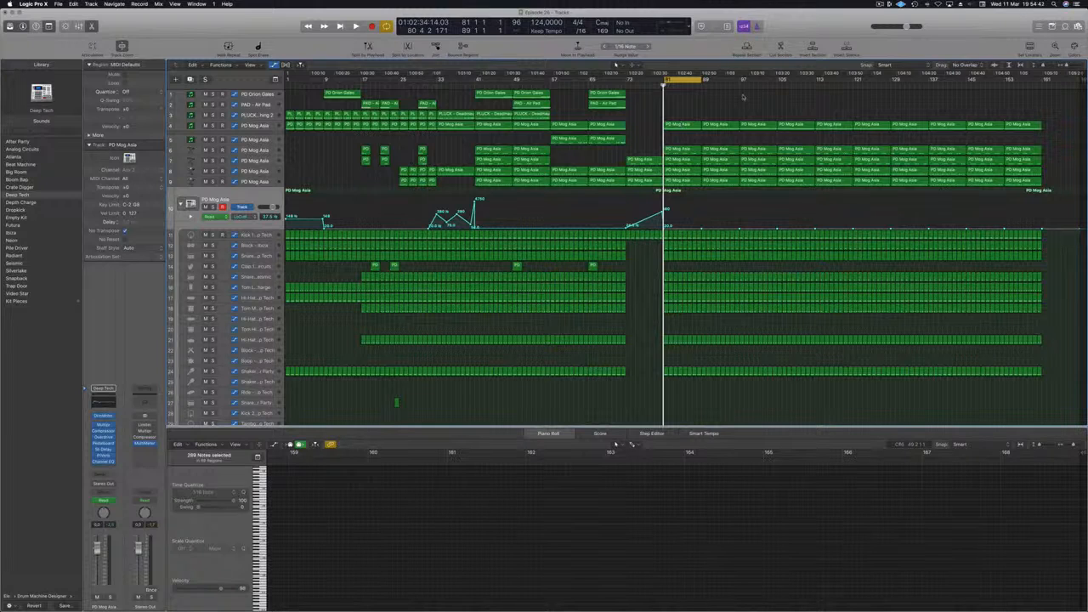
key("space")
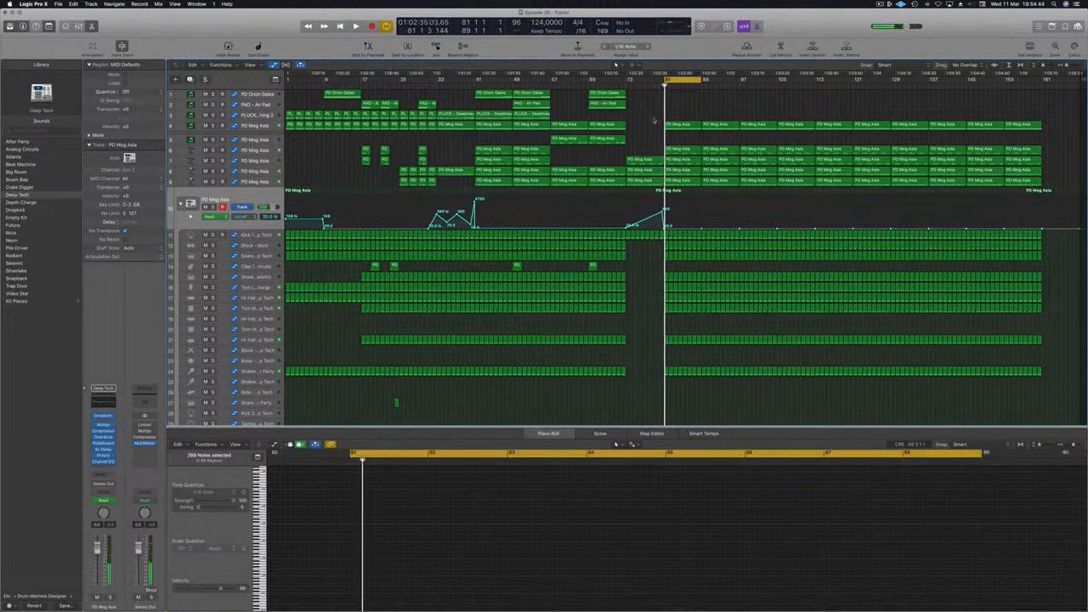
left_click(622, 85)
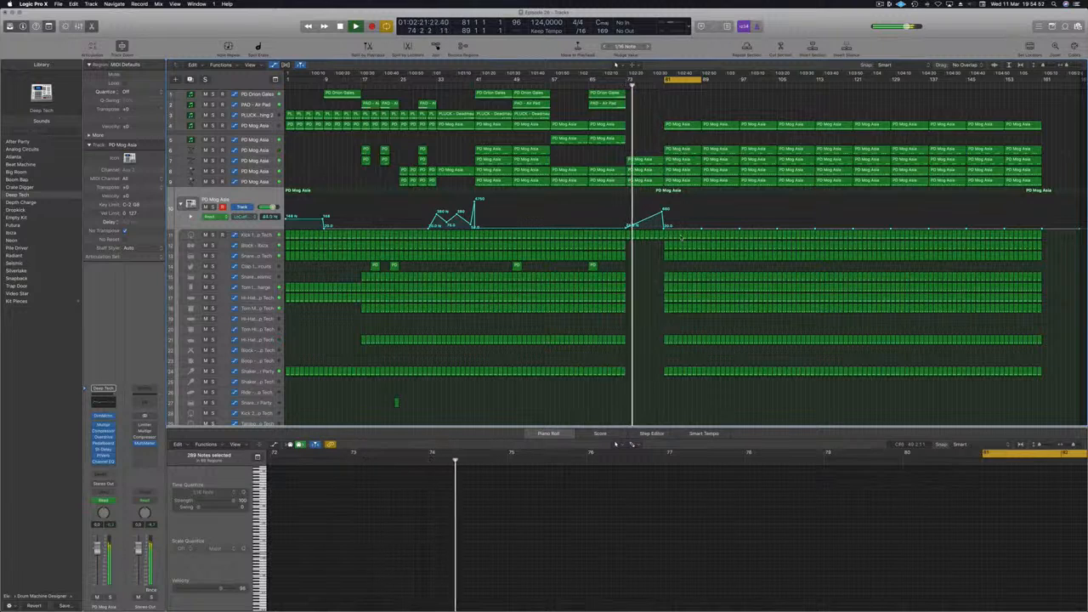
- Delete all drum regions, including the kick, between bars 81 and 89
left_click_drag(668, 386, 699, 242)
key("Delete")
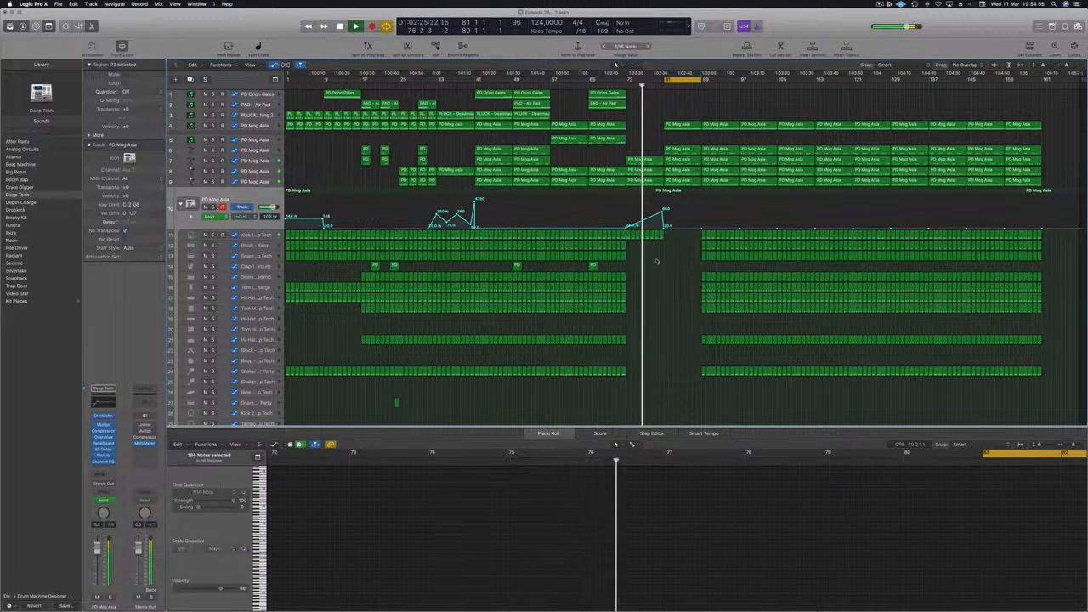
scroll(667, 311, "up", 8)
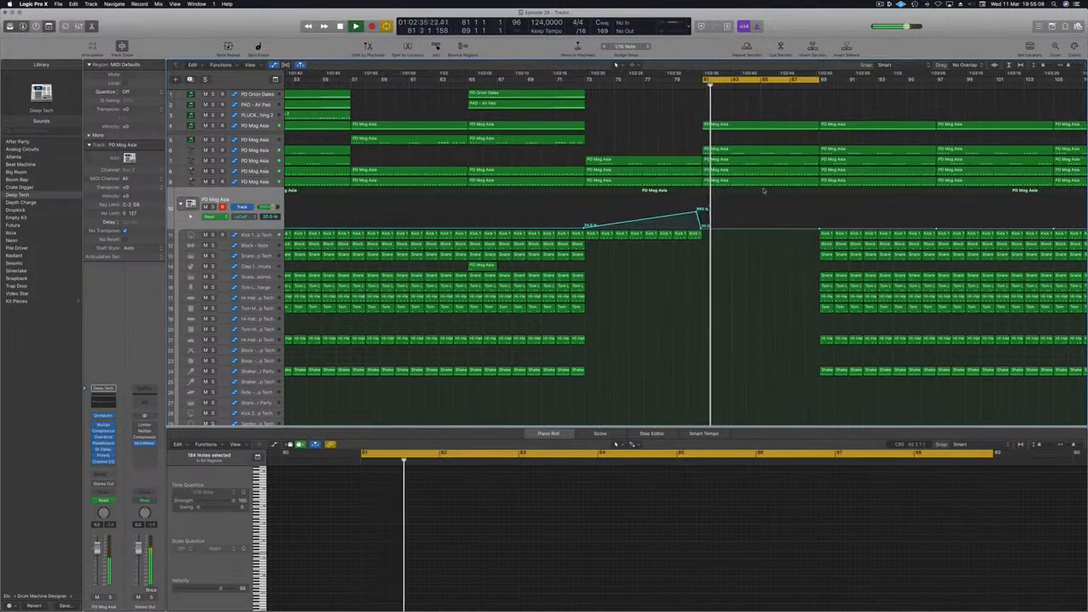
key("super+Left")
key("super+Left")
key("super+Left")
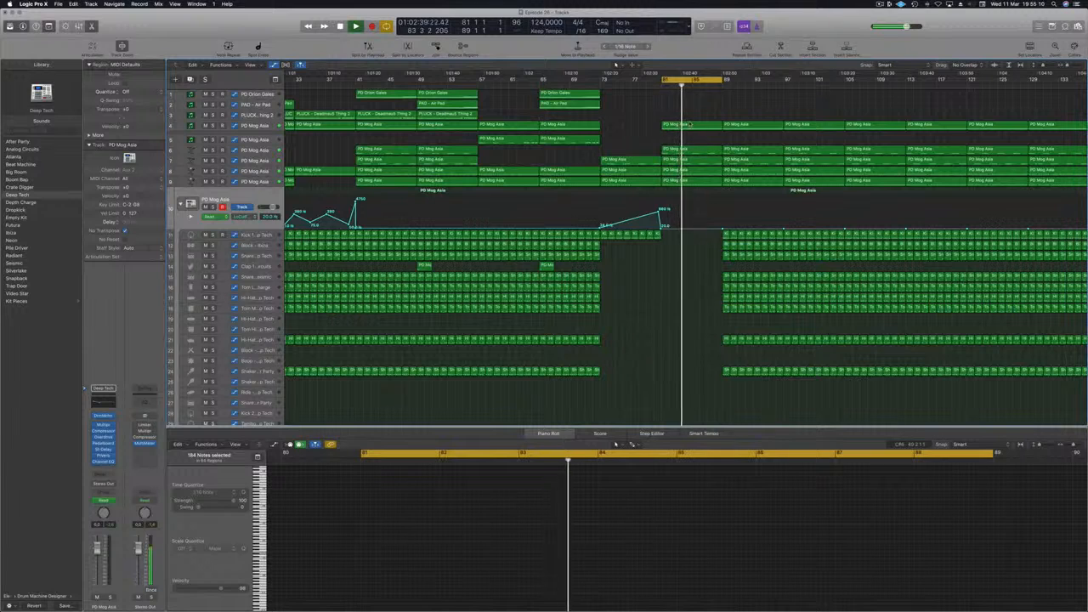
key("super+Left")
key("super+Left")
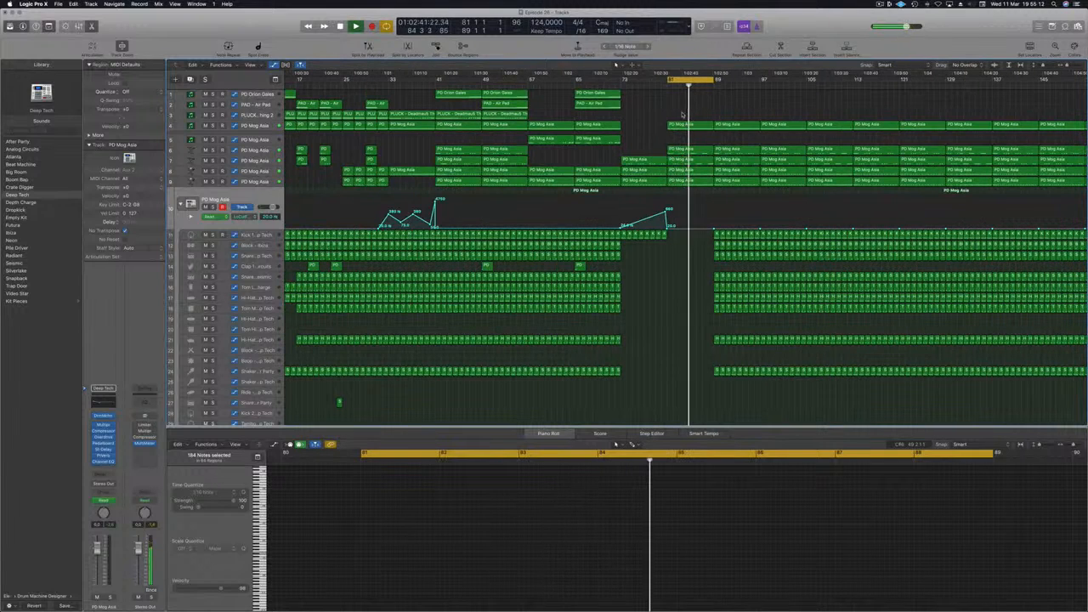
- Thin out the sawtooth automation on track 4 after bar 81 and adjust the remaining points around bar 86
left_click(250, 128)
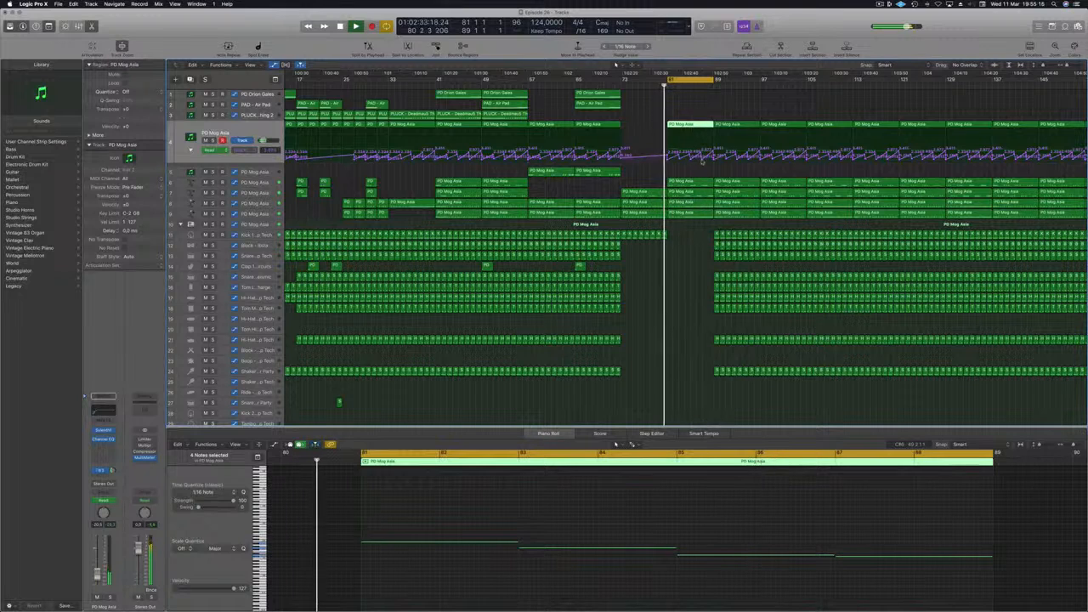
left_click(667, 158)
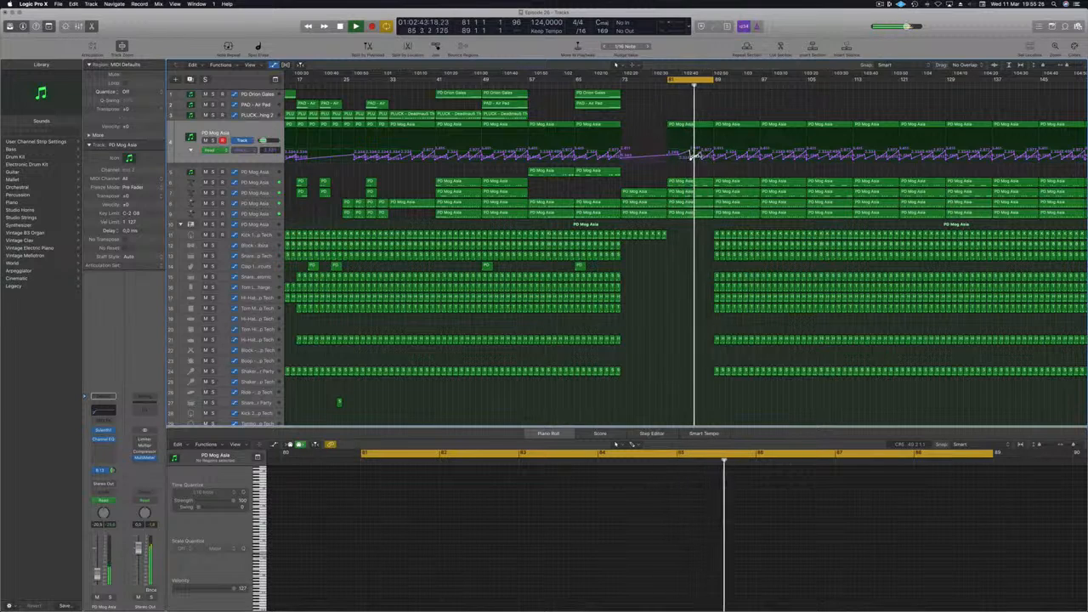
left_click(698, 153)
left_click_drag(699, 152, 703, 160)
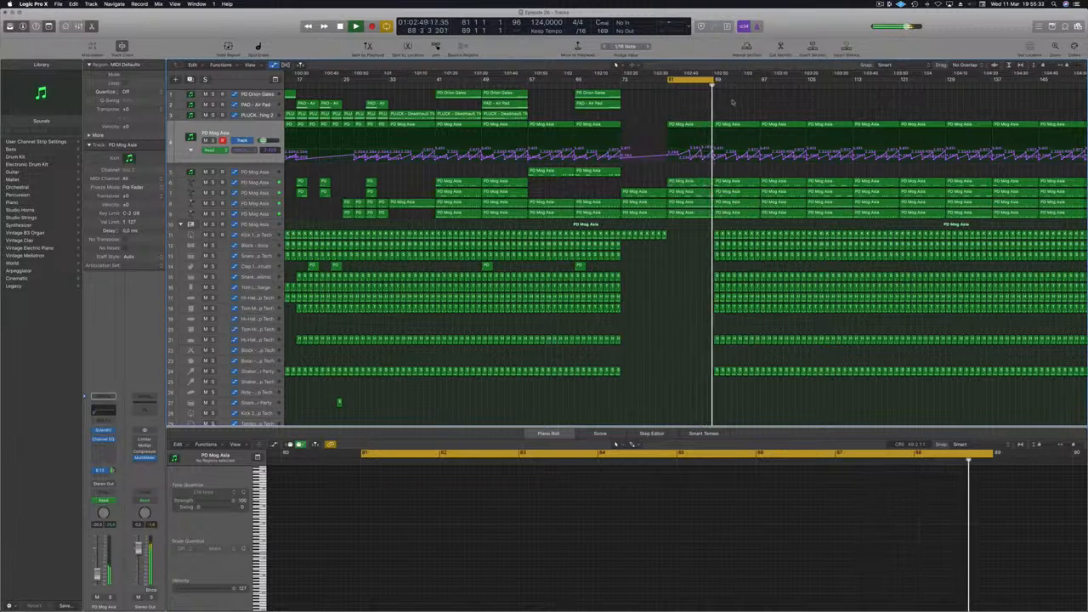
- Extend the cycle range back to bar 73, play the section from there and save the project
left_click_drag(668, 78, 623, 80)
key("space")
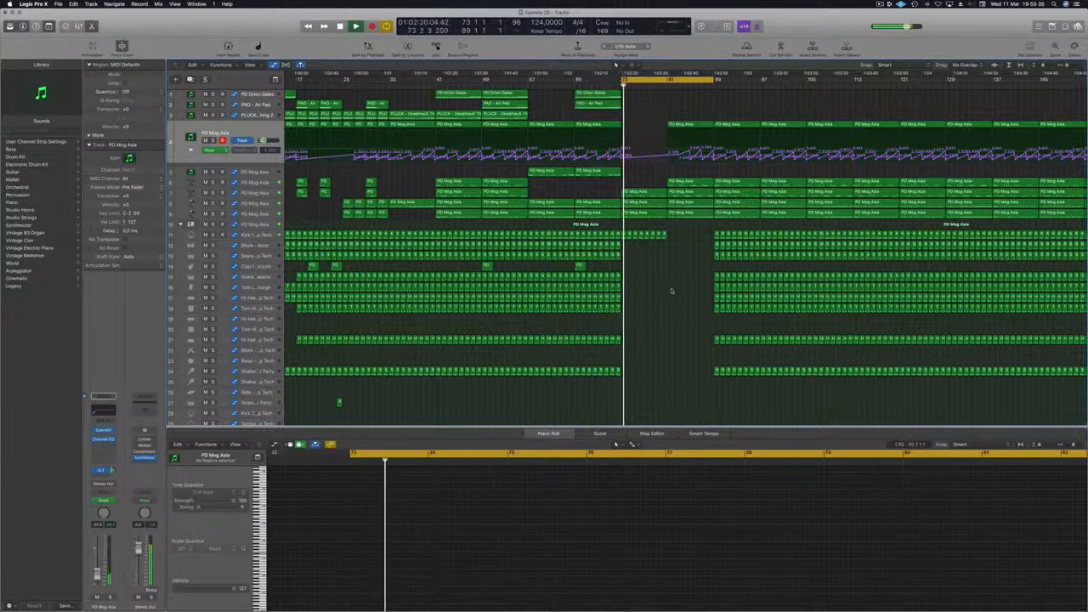
key("super+s")
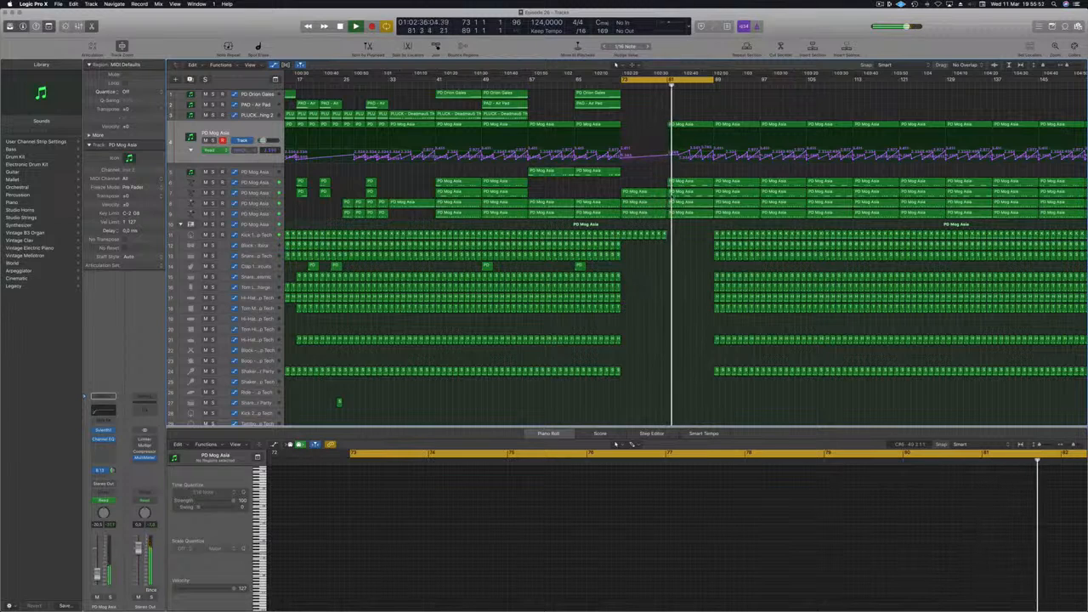
- Move the drum low-cut automation's 20 Hz point from bar 81 to about bar 82 for a more gradual drop
left_click(639, 224)
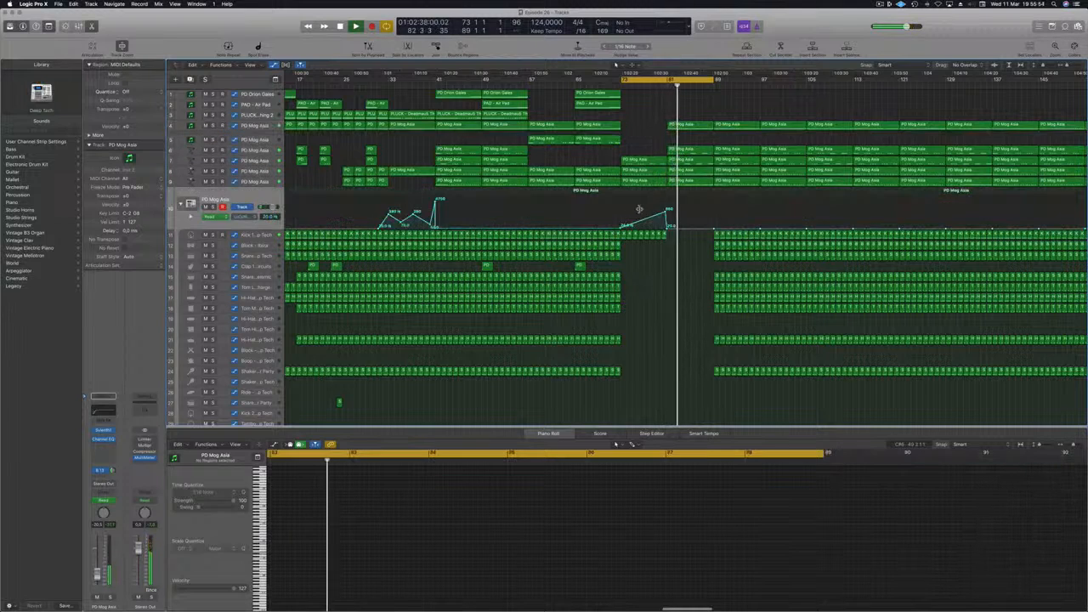
left_click_drag(667, 228, 676, 229)
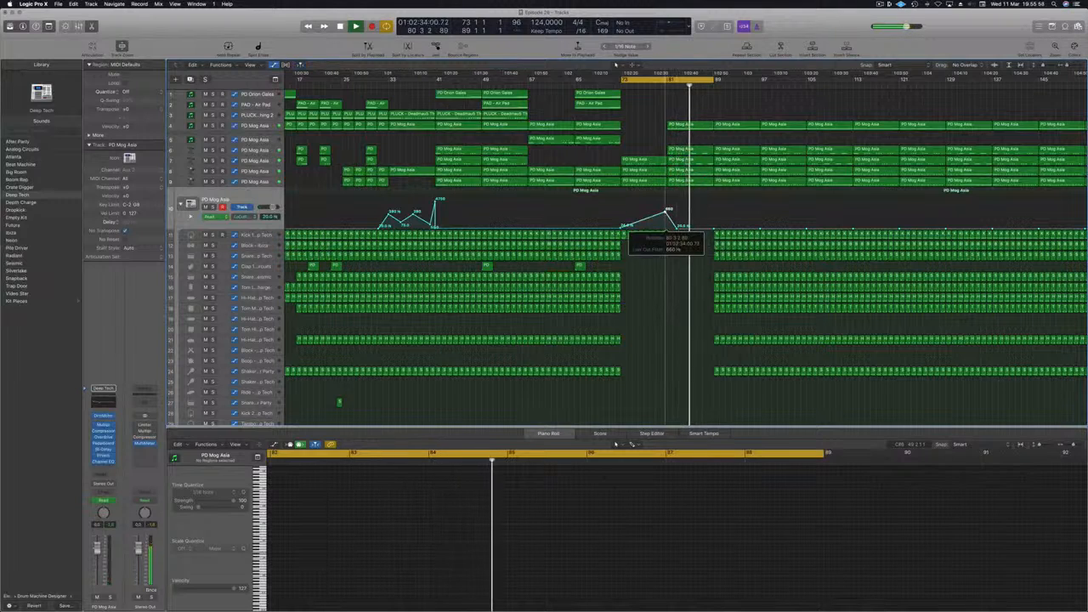
scroll(672, 230, "down", 3)
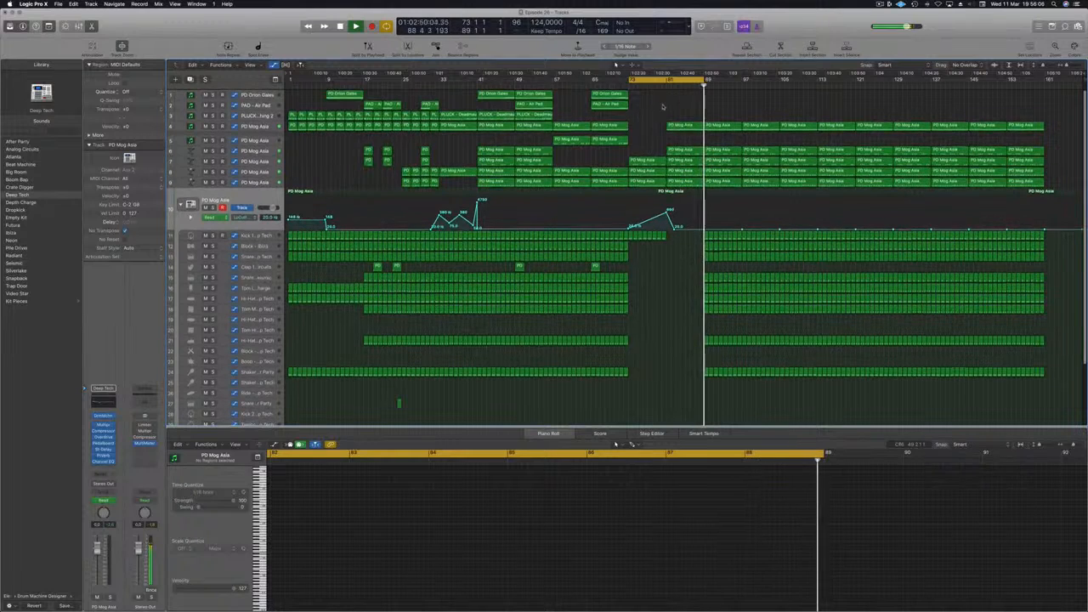
- Delete all drum regions except the kick between bars 89 and 105 and restart playback from bar 73
left_click_drag(693, 230, 776, 390)
left_click(695, 258)
left_click_drag(698, 248, 777, 386)
key("Delete")
key("space")
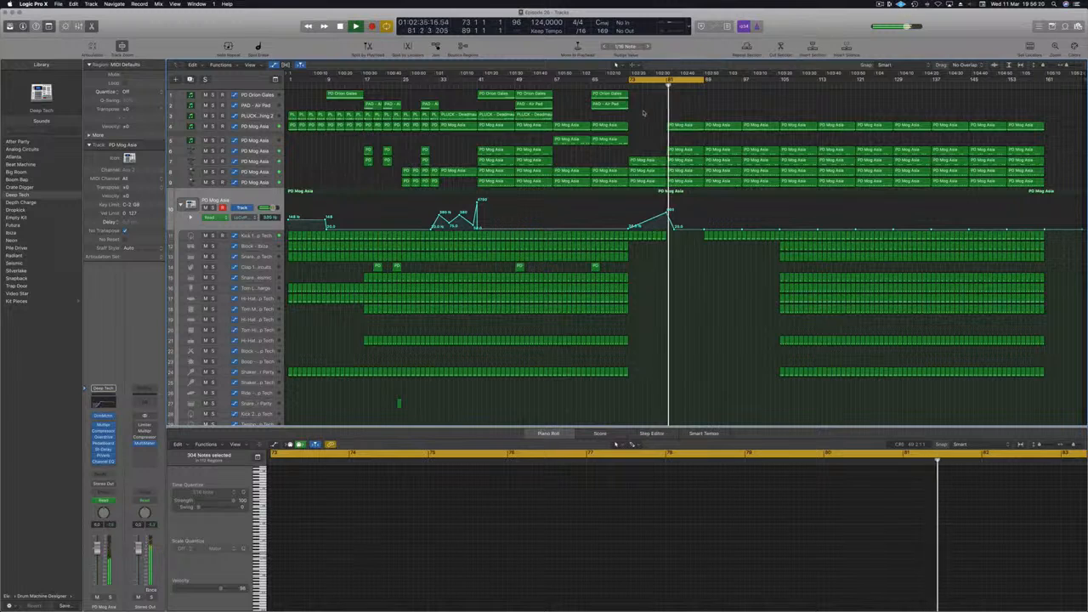
- Shape the drum low-cut automation to rise to a peak at bar 89 and fall to 20 Hz by bar 97
left_click_drag(704, 229, 705, 211)
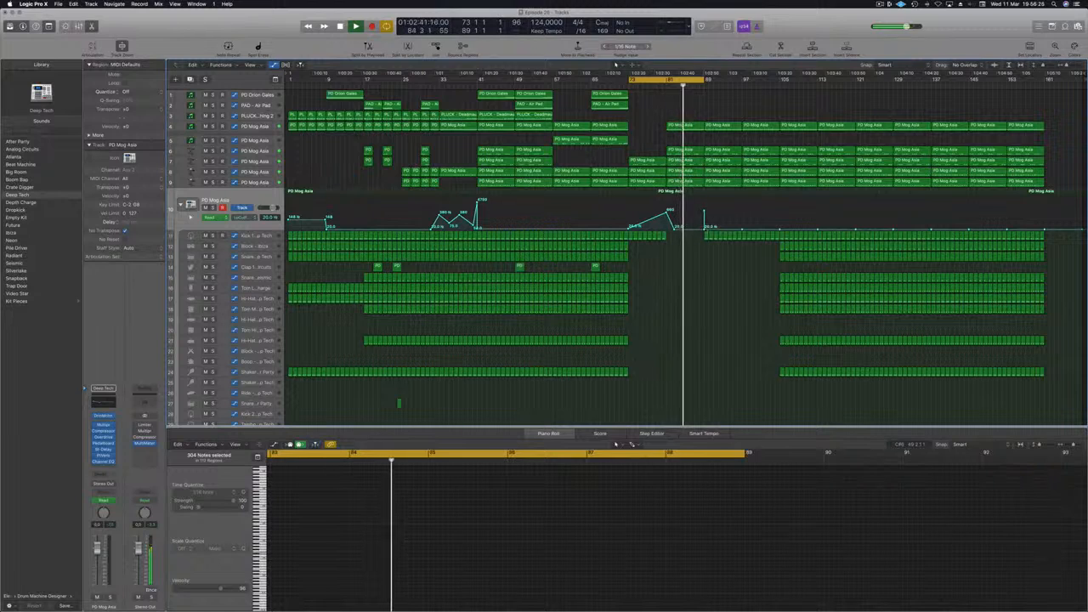
left_click(705, 230)
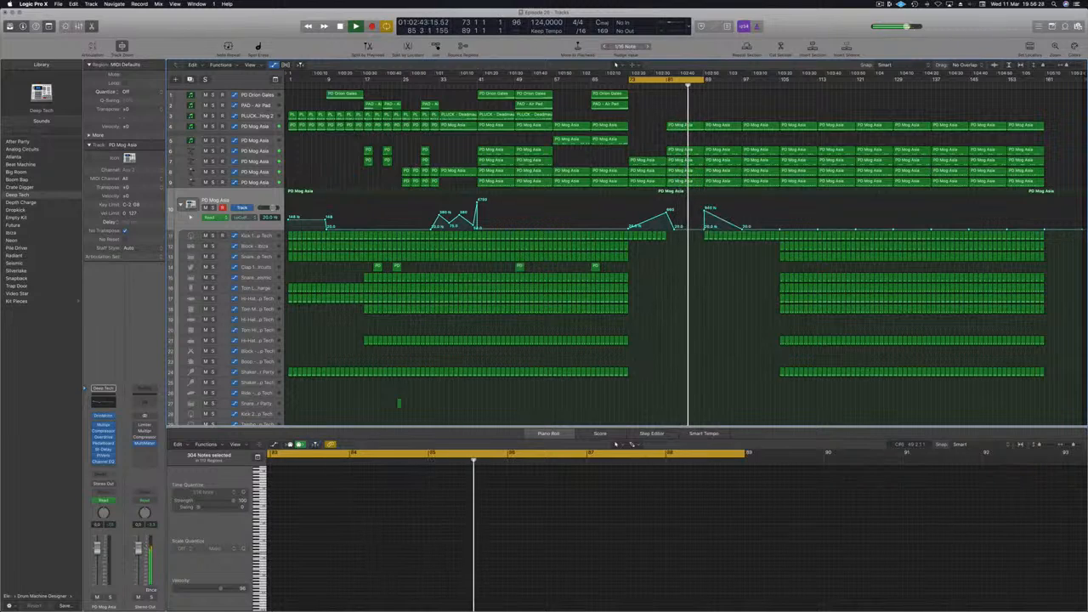
left_click(705, 231)
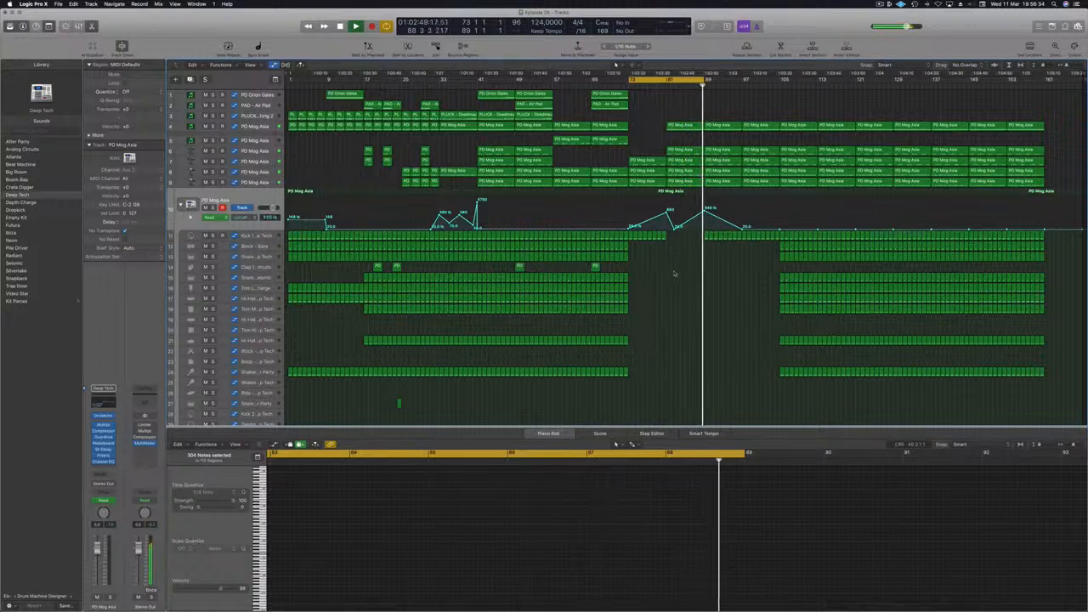
- Extend the cycle range to bar 105 and raise the drum low-cut automation at bar 97, falling to 20 Hz by bar 105
left_click_drag(706, 81, 778, 81)
left_click(703, 87)
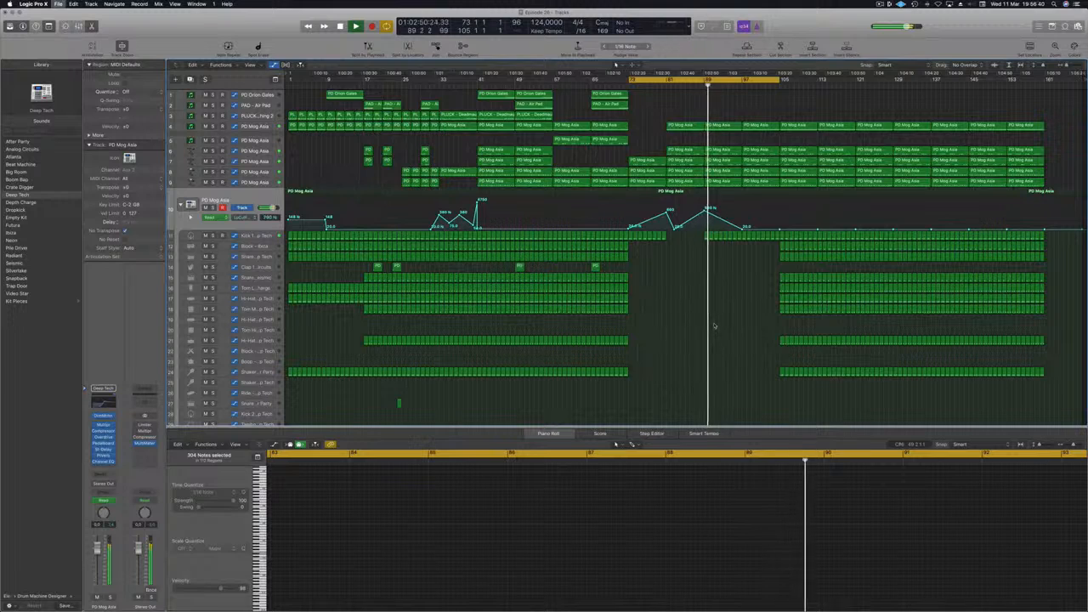
key("super+Right")
left_click_drag(751, 228, 751, 205)
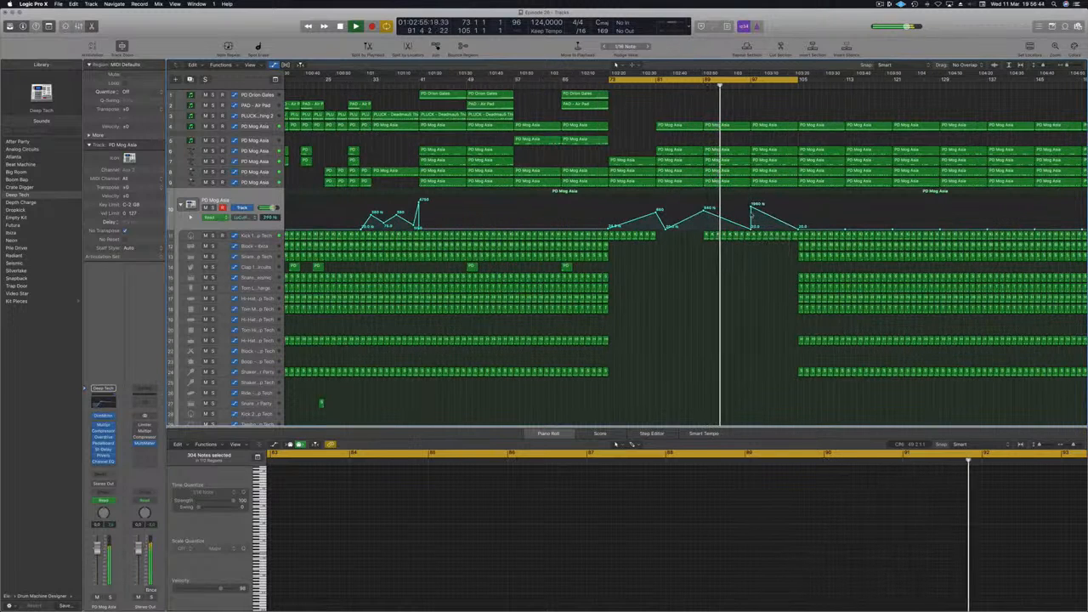
left_click_drag(751, 206, 752, 208)
- Copy the bar 49 region on the PLUCK - Deadmau5 Thing 2 track to bar 81 and play from just before it
left_click(646, 85)
left_click_drag(525, 108, 677, 124)
left_click(491, 115)
left_click(650, 85)
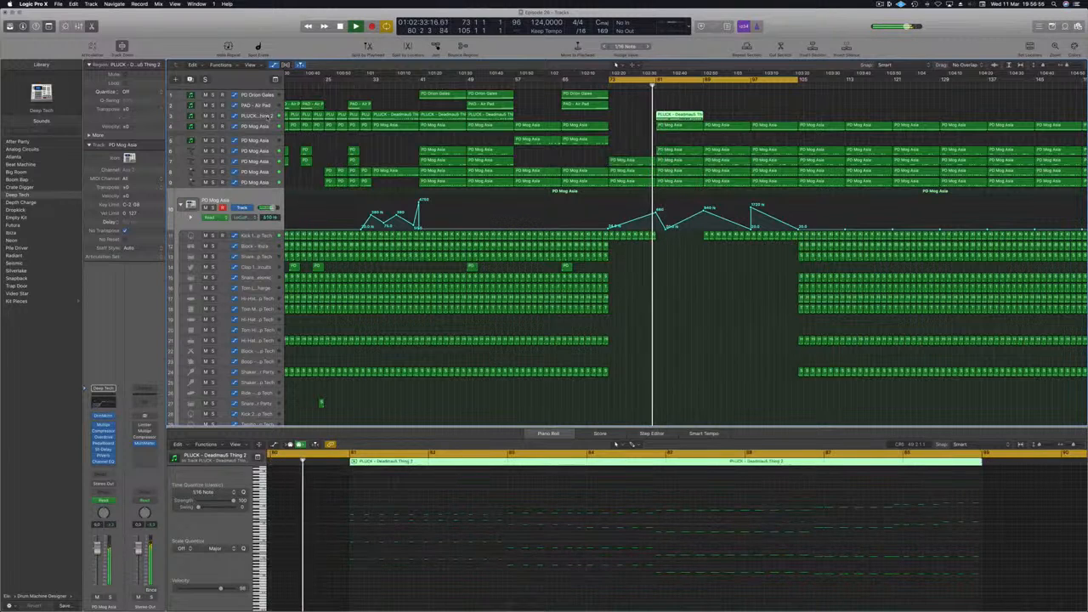
- Shape the PLUCK filter cutoff automation to rise from bar 81 and drop at bar 89, and copy the bar 81 region to bar 89
left_click(668, 115)
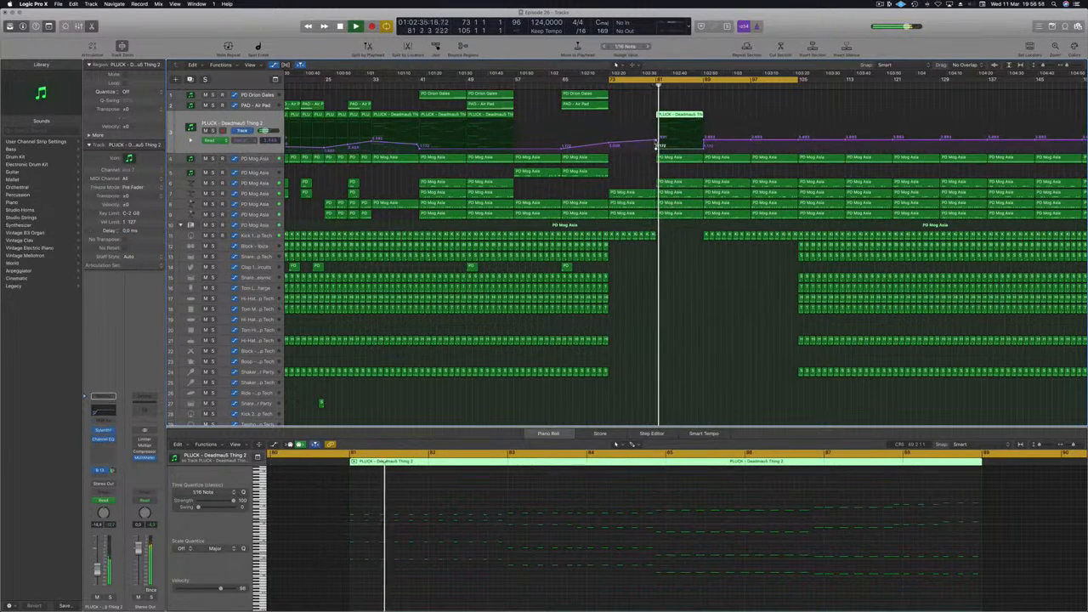
left_click(656, 149)
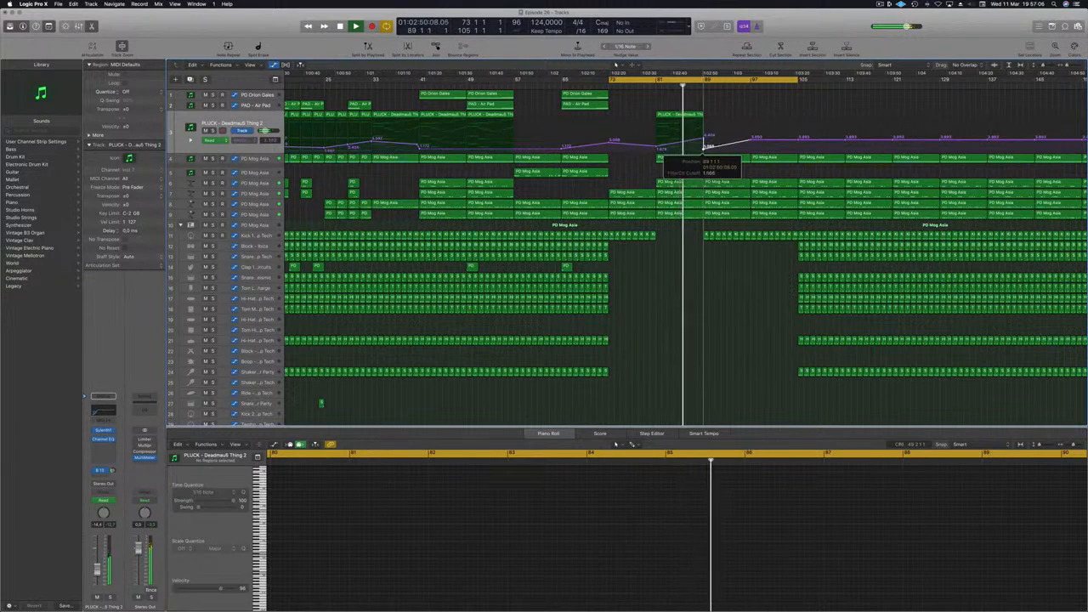
left_click_drag(681, 115, 724, 121)
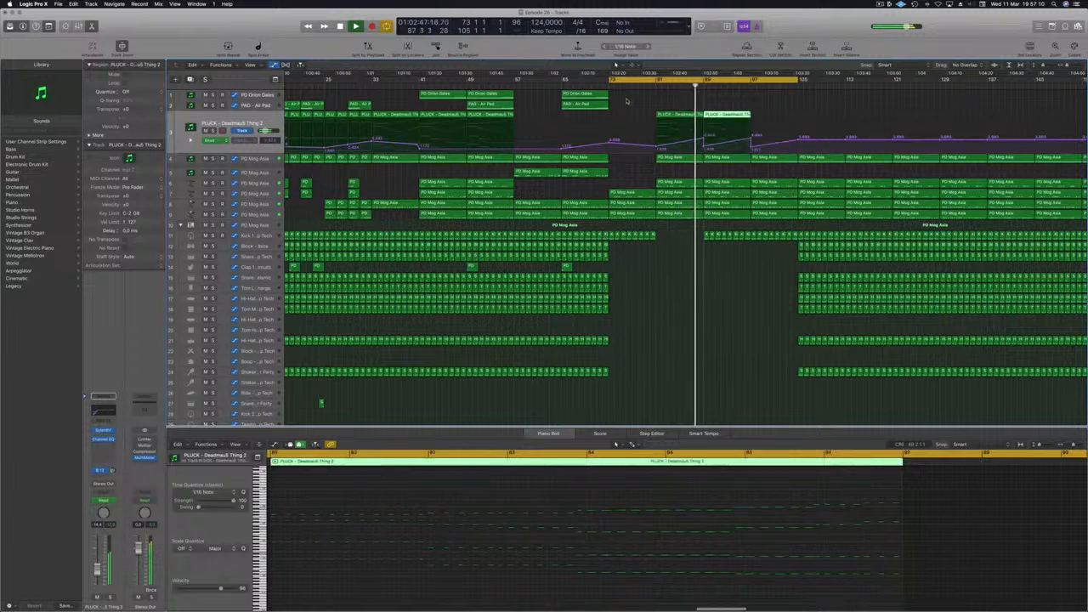
- Copy the PD Orion Gates and PAD - Air Pad regions from bar 65 to bar 81 and restart playback there
left_click_drag(622, 106, 602, 94)
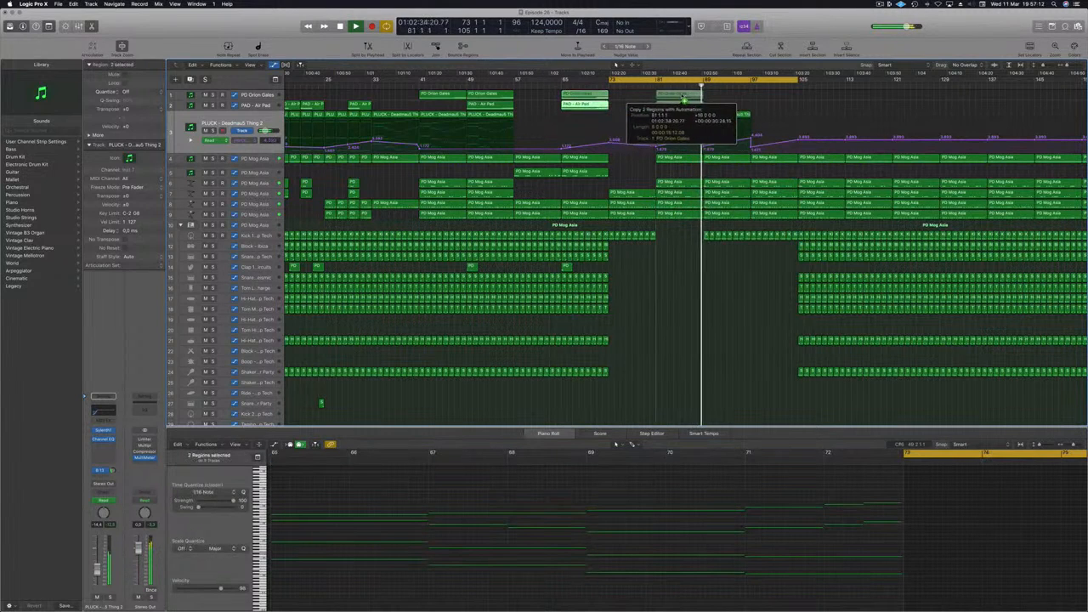
left_click_drag(680, 96, 680, 96)
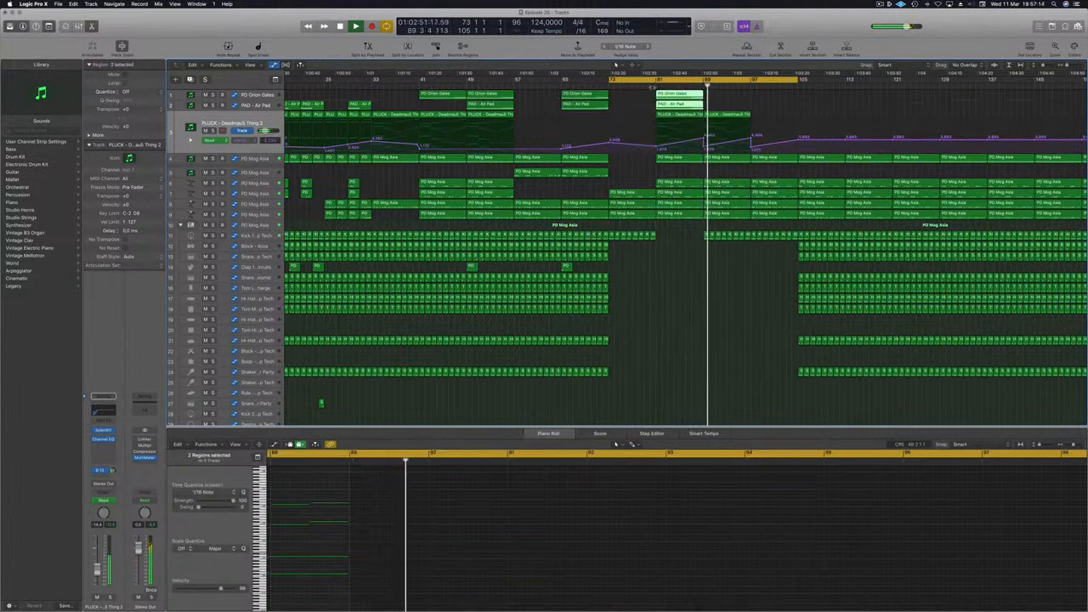
left_click(654, 88)
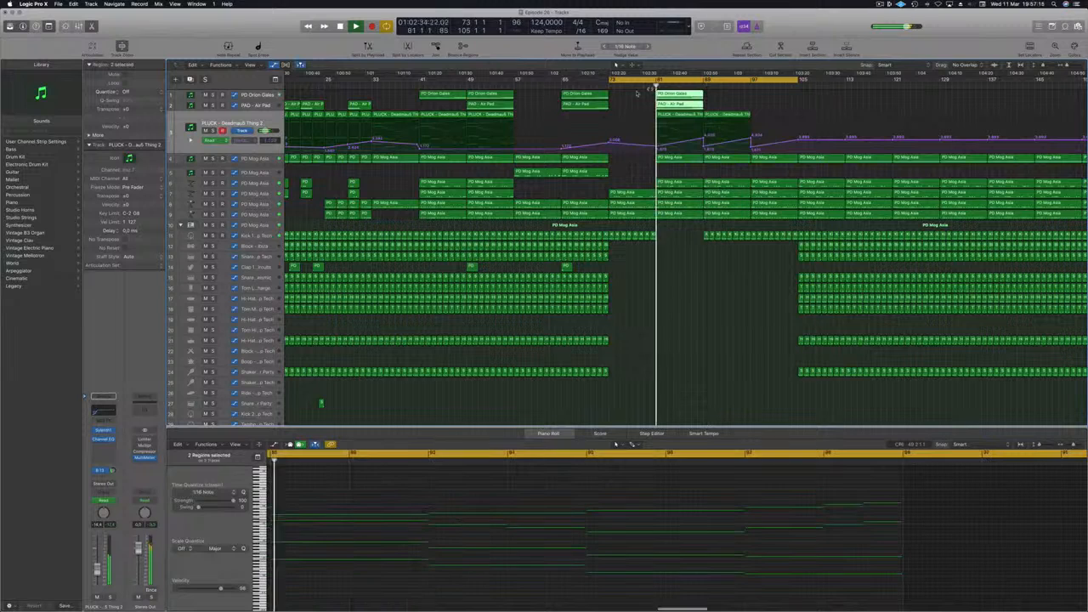
- Lower the PLUCK filter cutoff automation at bar 81 so the rise to bar 89 starts from a lower value
left_click(679, 261)
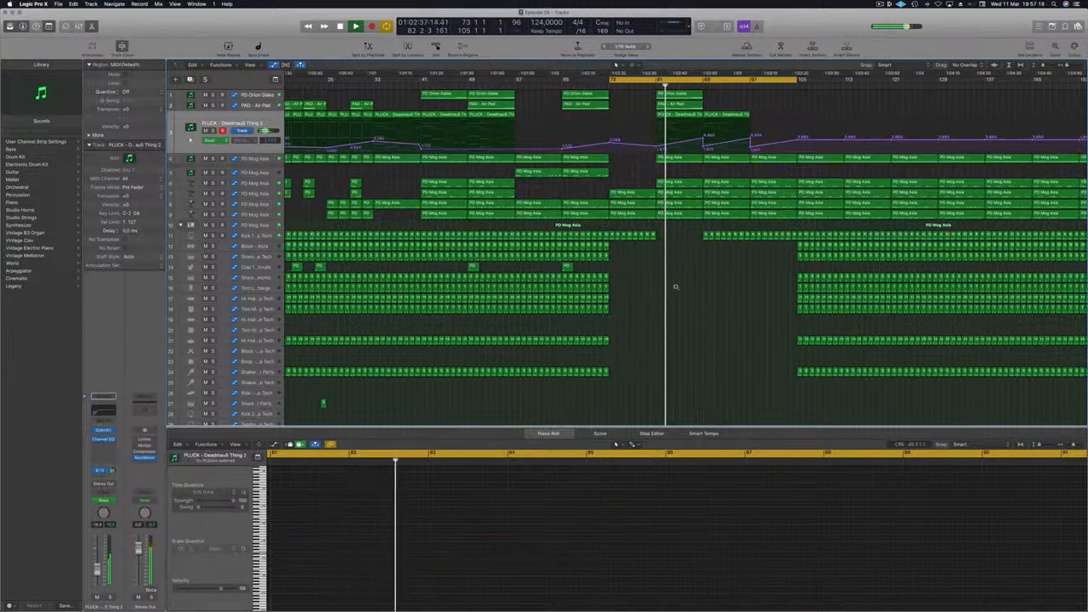
key("super+Left")
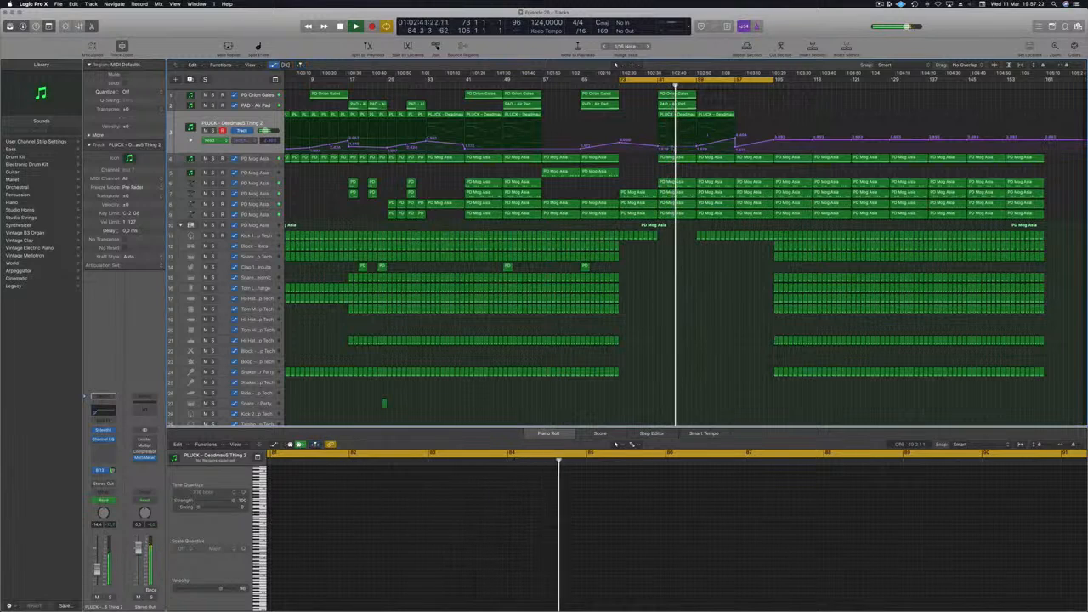
left_click_drag(658, 147, 661, 149)
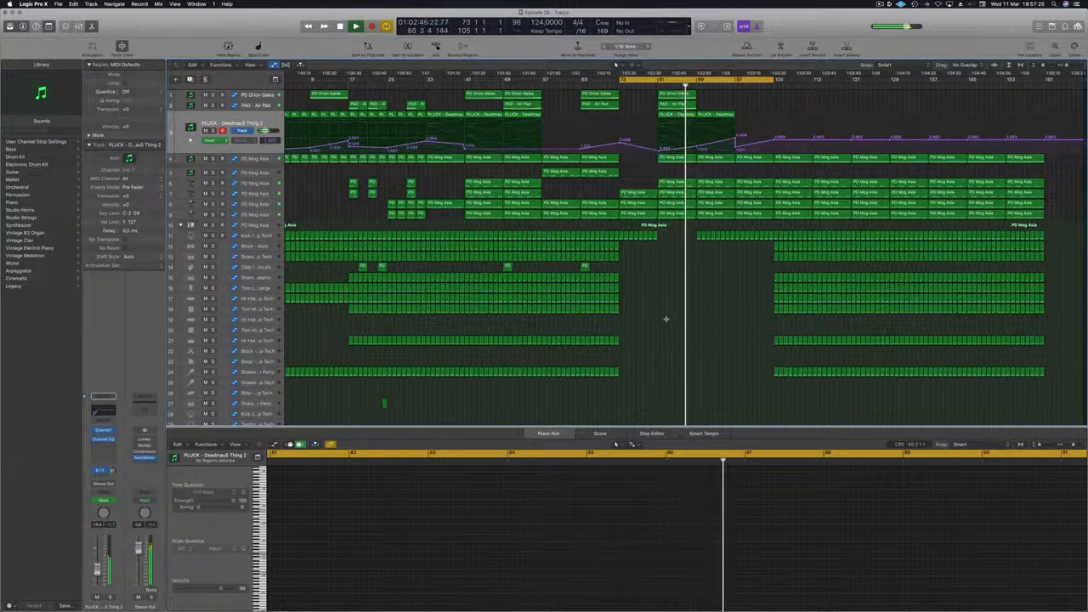
scroll(666, 319, "down", 1)
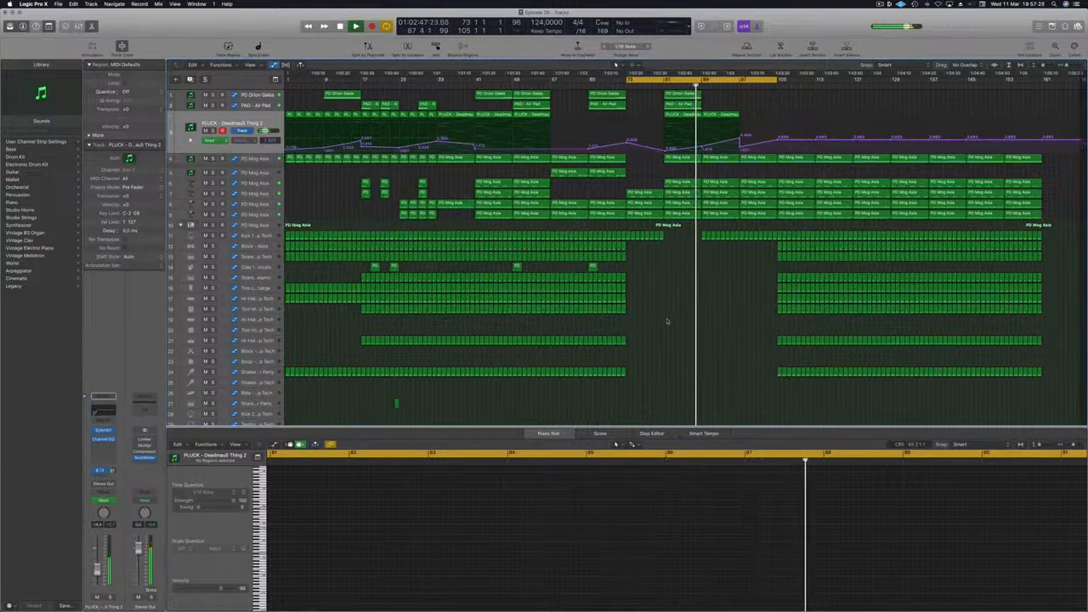
scroll(710, 307, "up", 5)
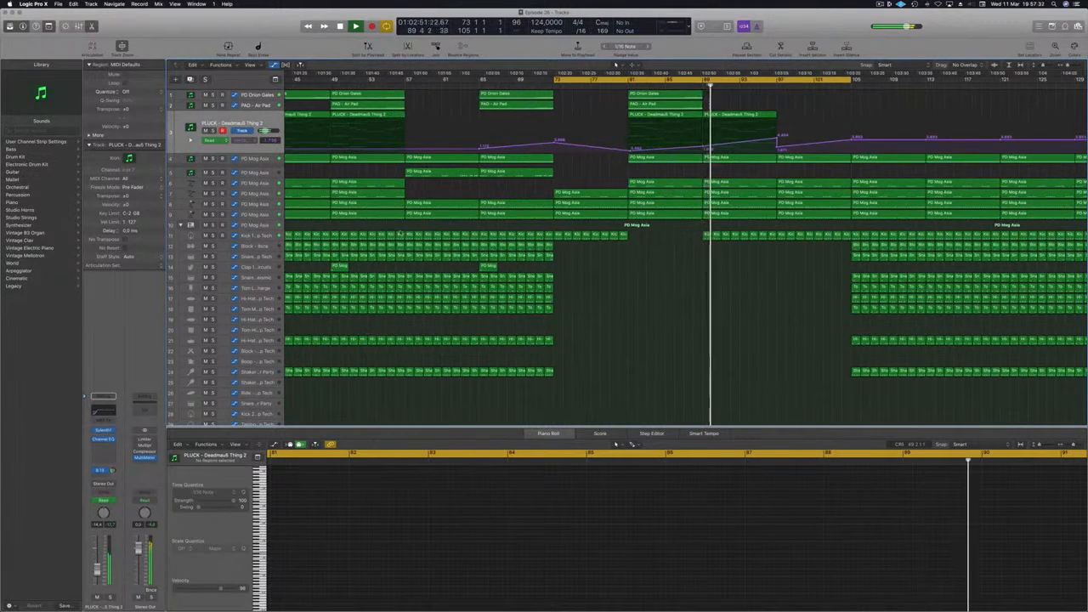
- Lower the drum low-cut automation peak at bar 89 to 174 Hz and raise the low point at bar 97 to about 83 Hz
left_click(273, 227)
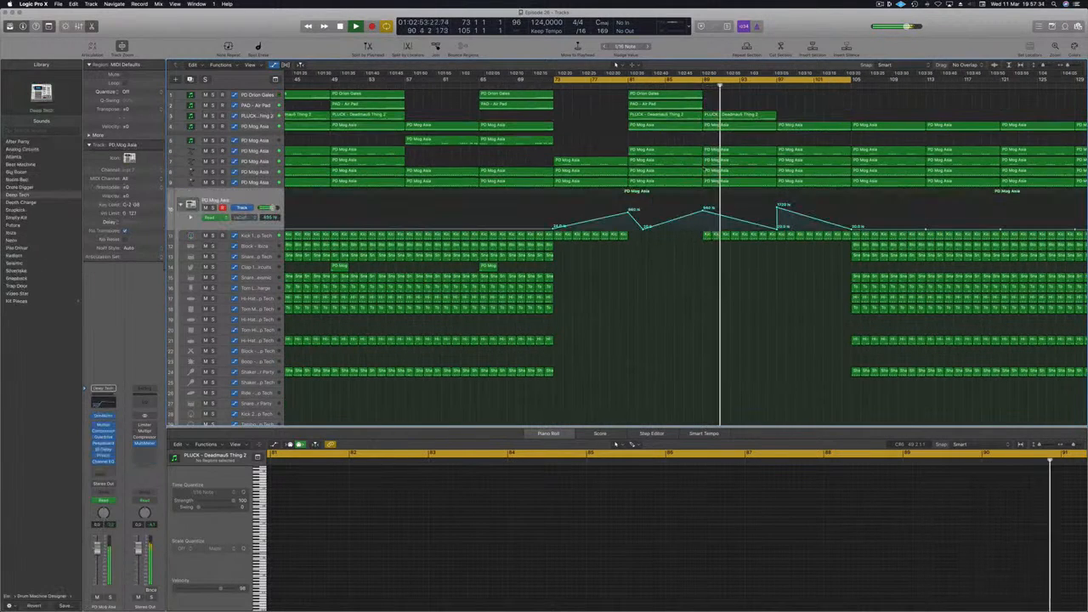
left_click(704, 212)
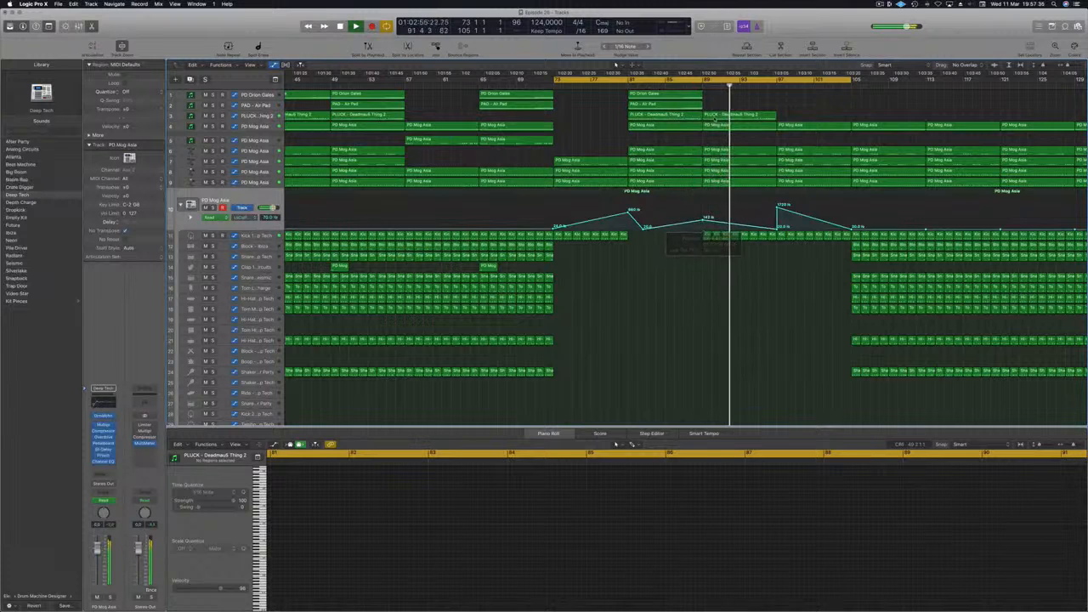
left_click(693, 85)
left_click_drag(702, 221, 703, 218)
left_click(776, 229)
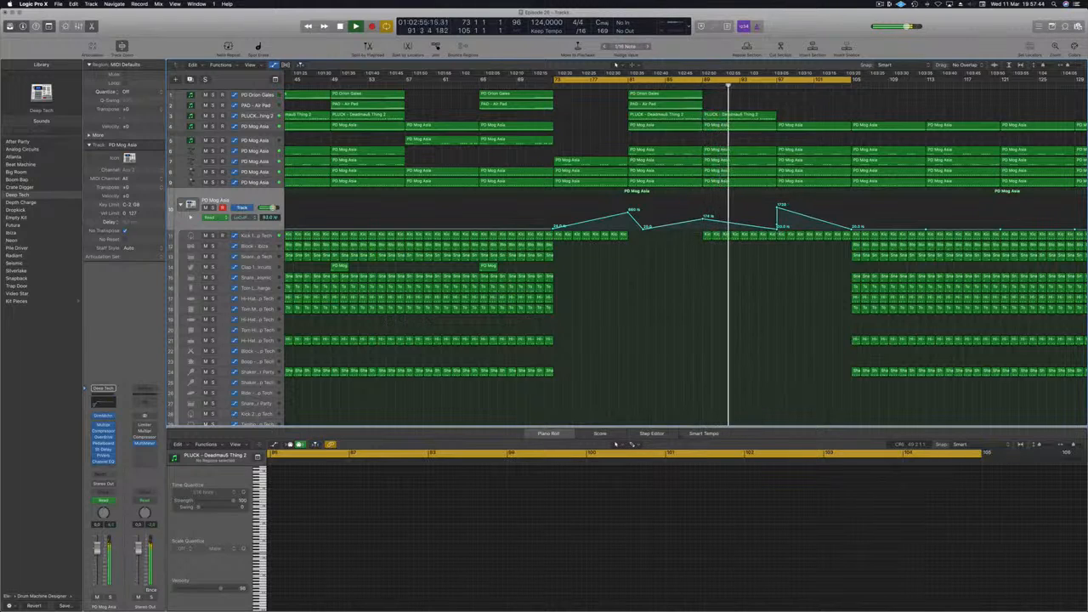
left_click_drag(777, 229, 777, 224)
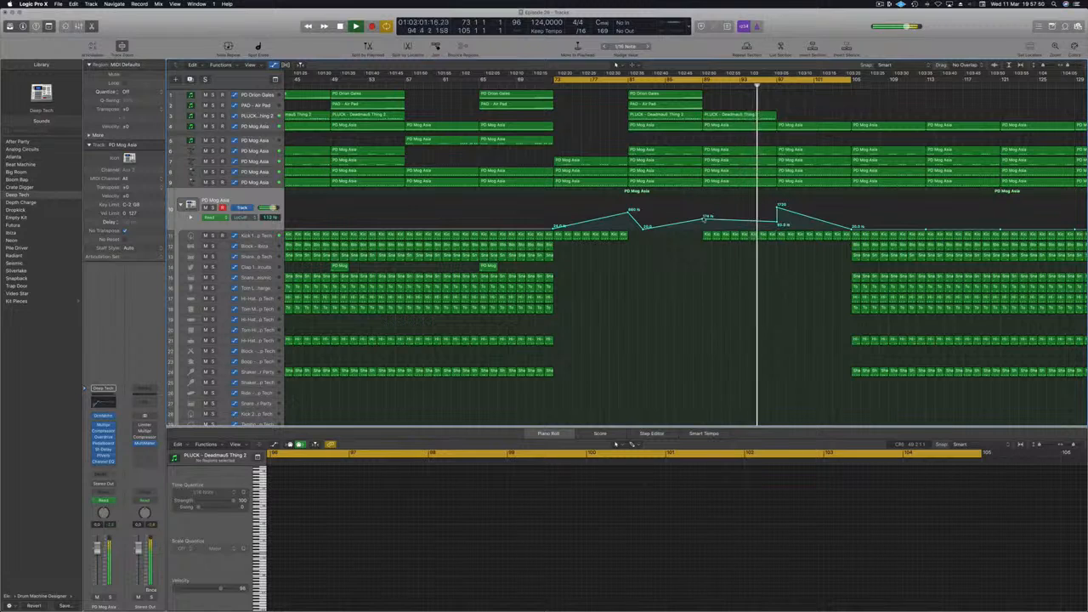
left_click(705, 217)
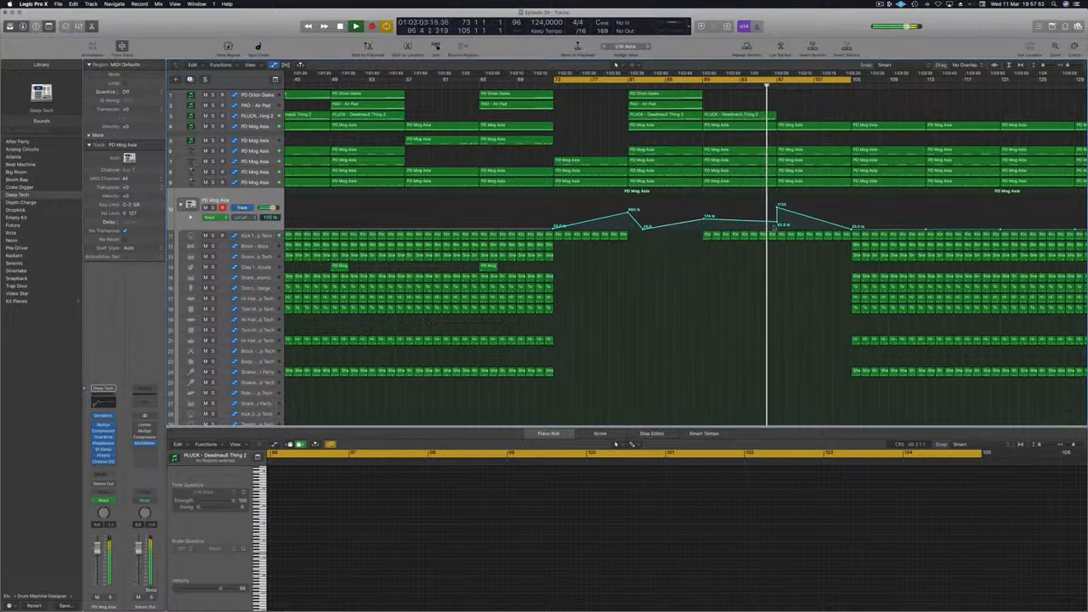
- Copy the PLUCK - Deadmau5 Thing 2 region from bar 89 to bar 97 and audition the section from bar 73
key("super+Left")
key("super+Left")
key("super+Left")
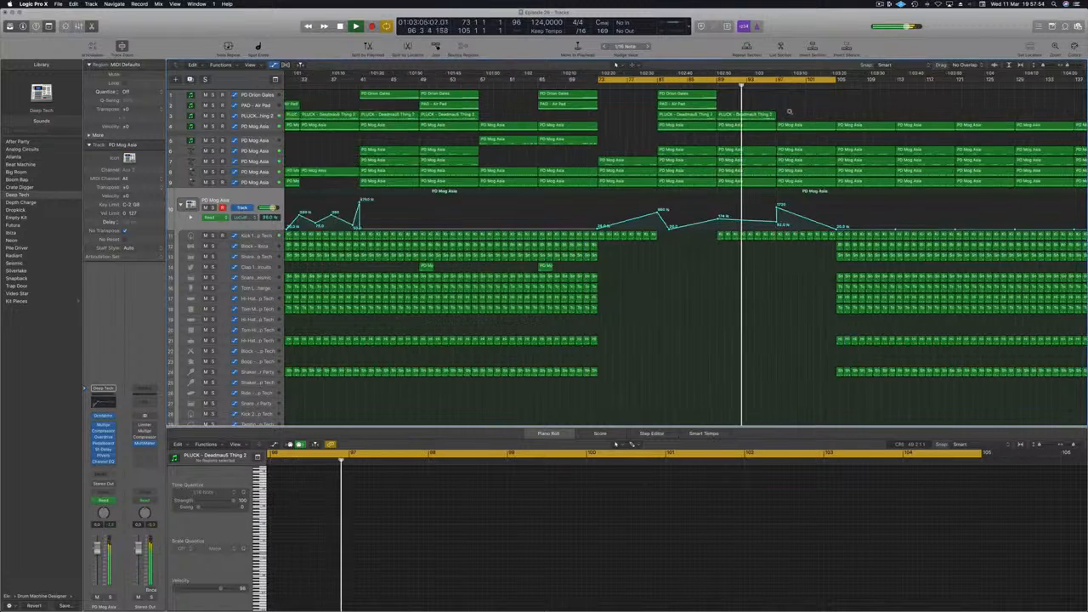
left_click(725, 116)
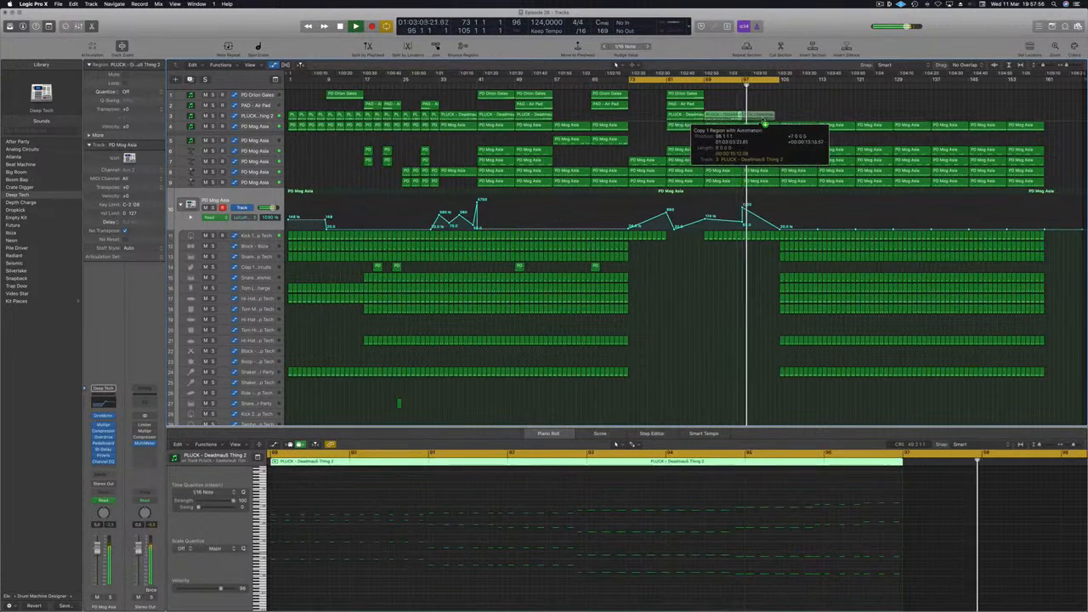
key("Right")
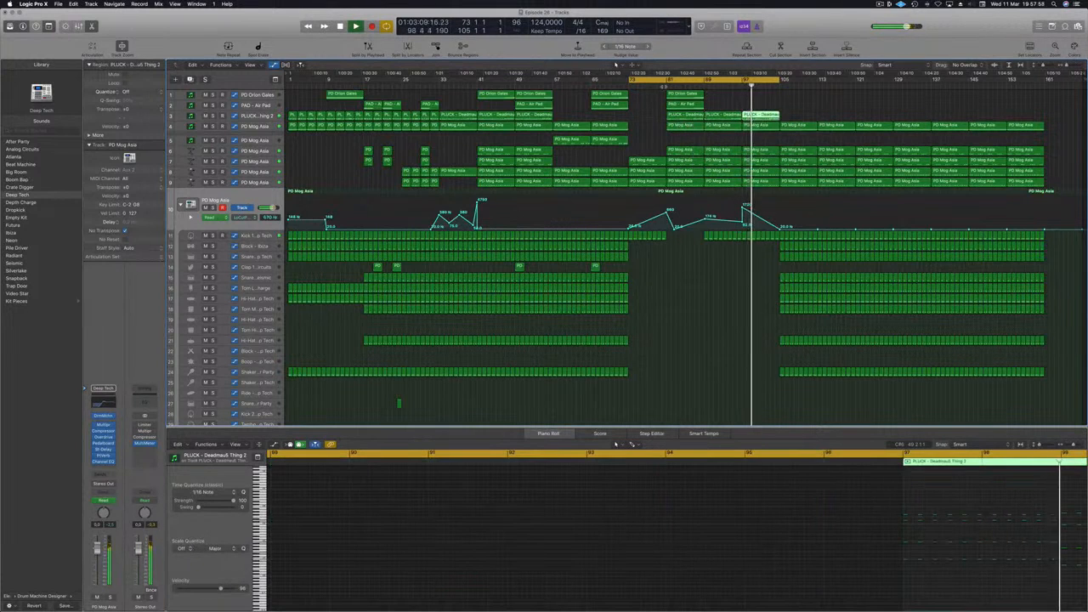
key("Return")
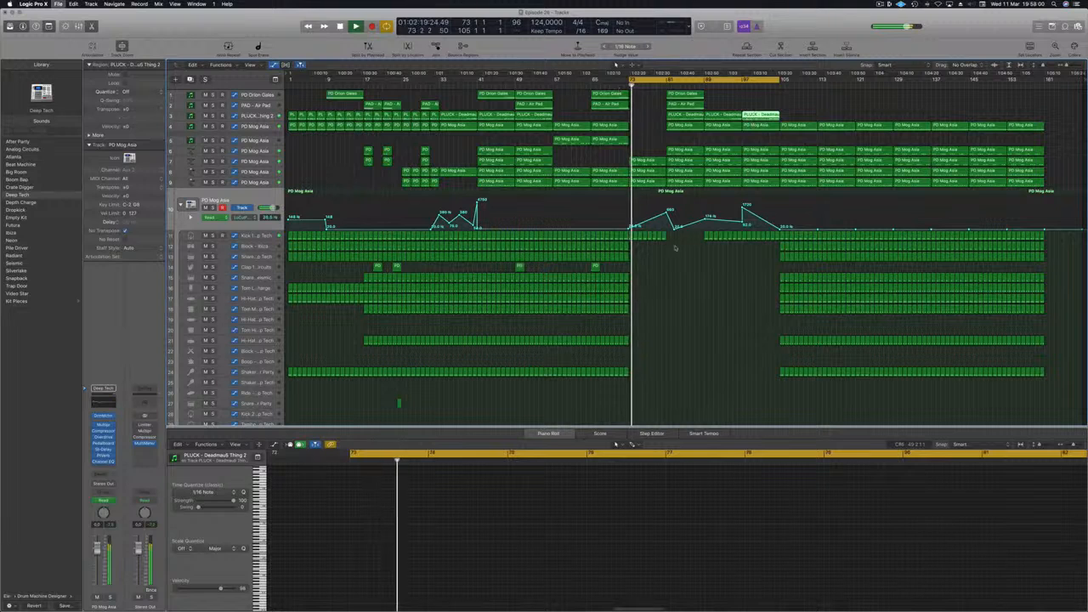
left_click(666, 286)
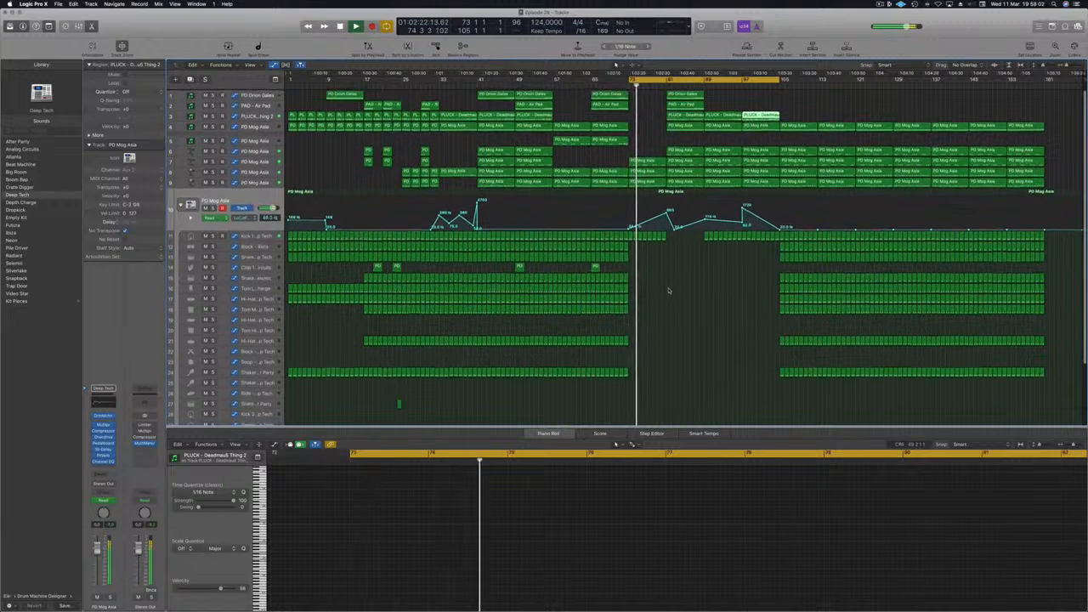
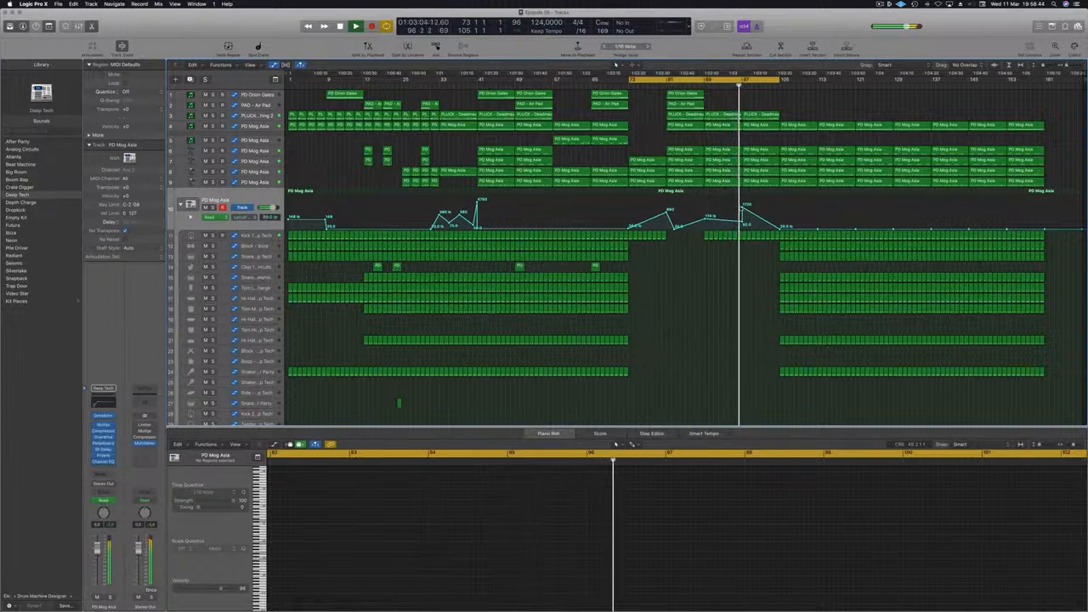
- Remove the spike from the drum low-cut automation at bar 97 for a smooth fall towards bar 105
left_click_drag(742, 207, 743, 223)
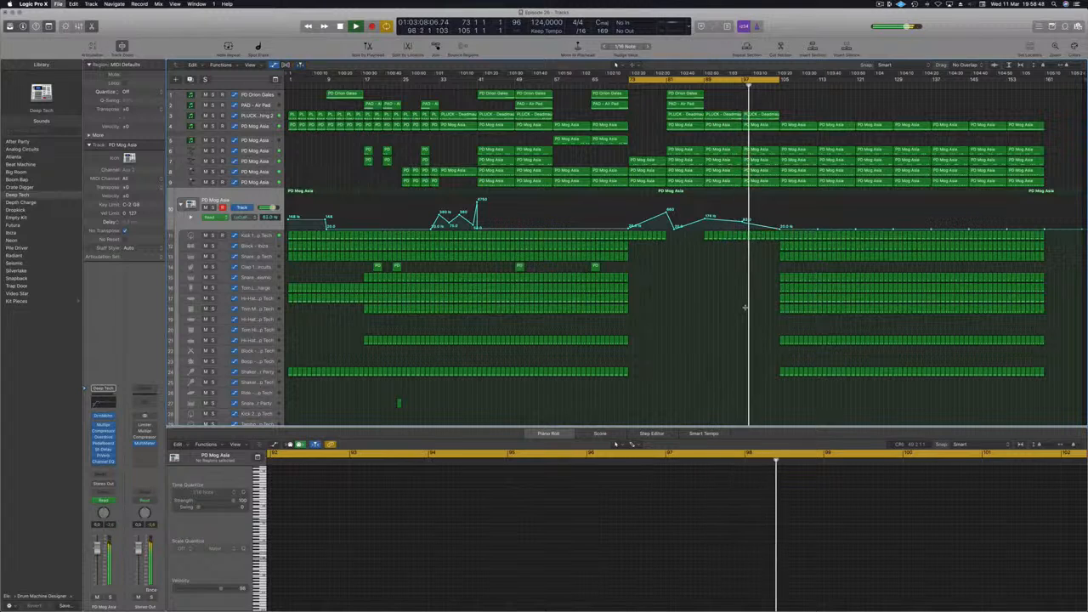
key("super+Right")
key("super+Right")
key("super+Right")
key("super+Right")
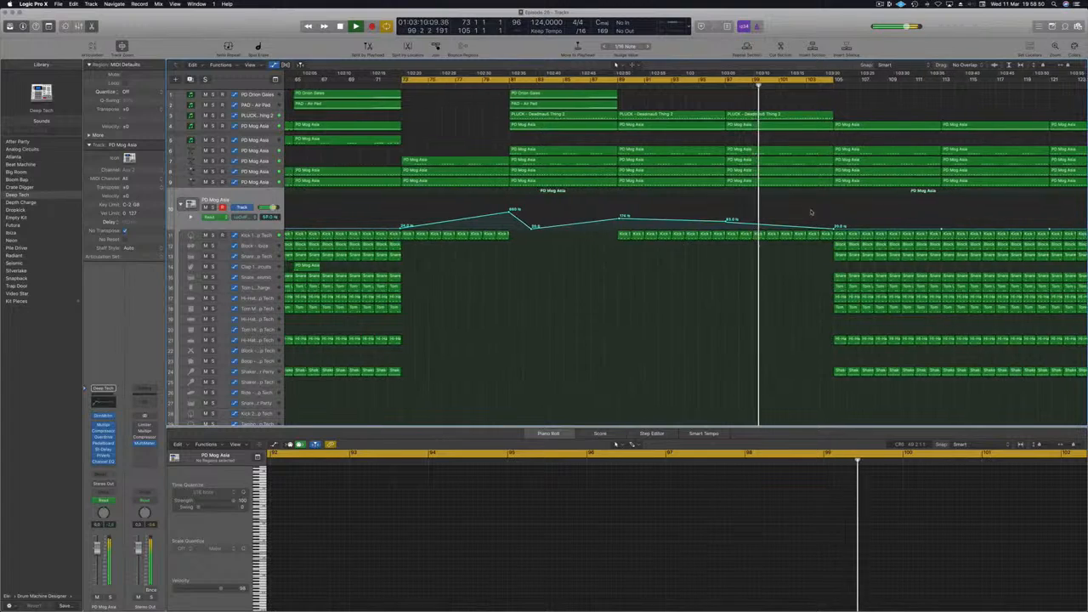
- Delete the last kick region at bar 104, just before the full drums return
key("super+Left")
key("super+Left")
key("super+Left")
left_click(796, 235)
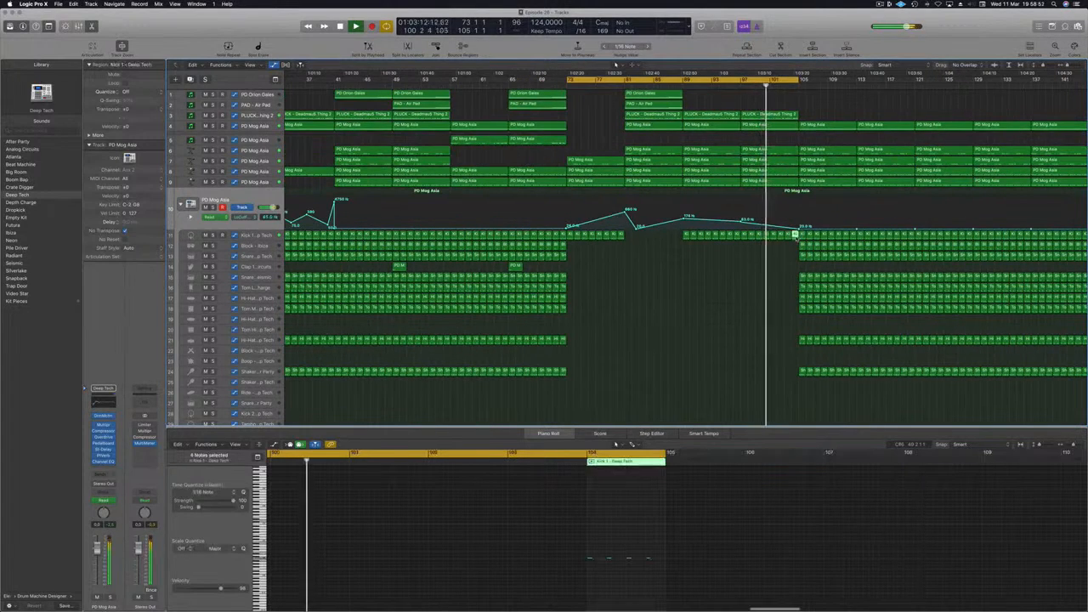
key("Delete")
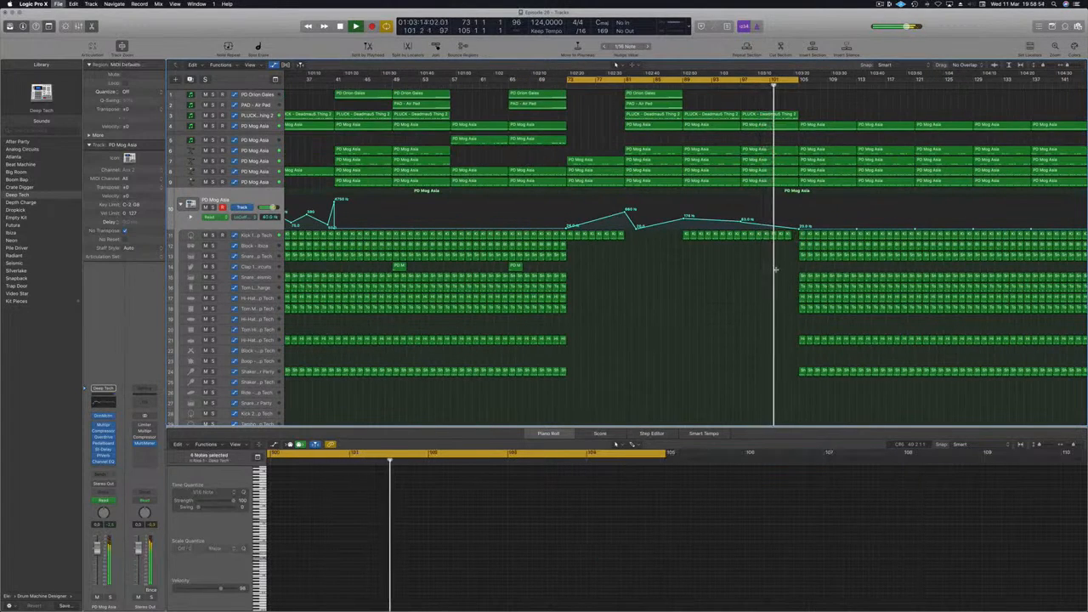
key("super+Left")
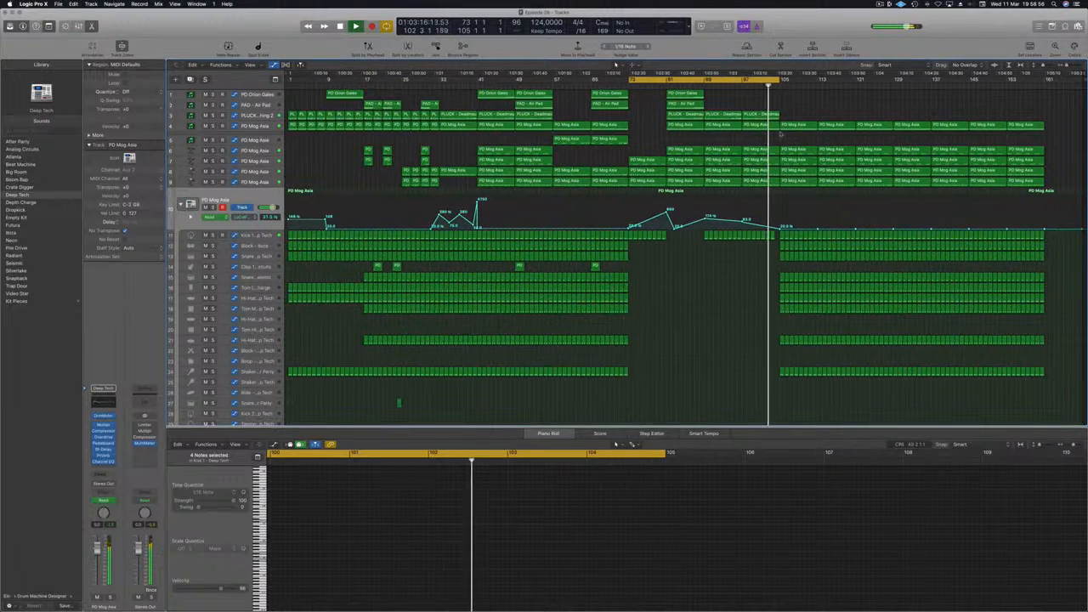
- Copy the PD Orion Gates and PAD - Air Pad regions from bar 81 to bar 105 and extend the cycle range to bar 121
left_click_drag(684, 93, 865, 81)
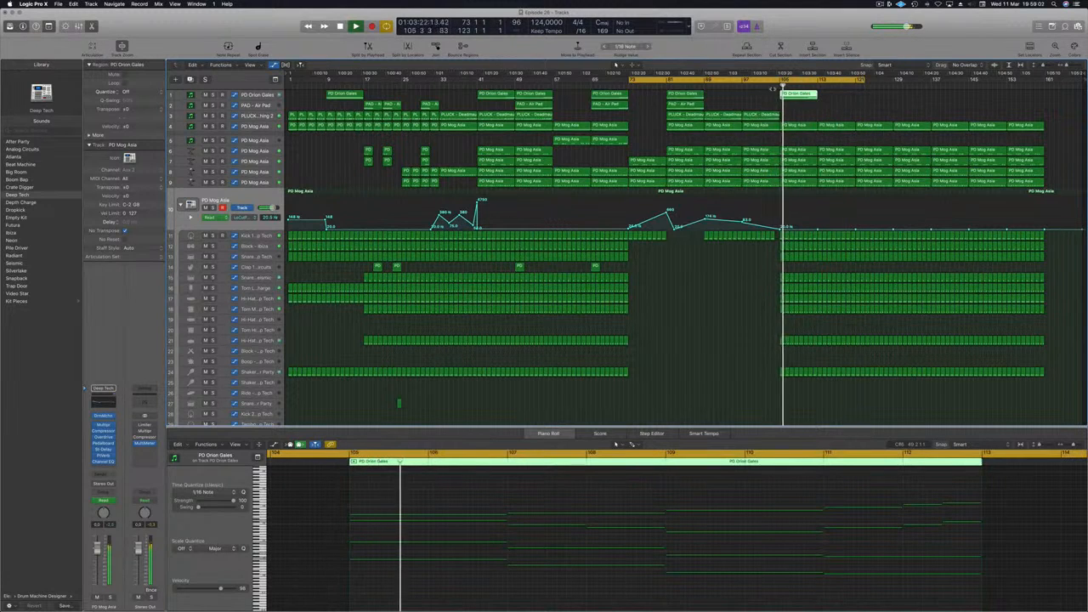
left_click_drag(685, 103, 798, 107)
- Copy the PLUCK regions at bars 89 and 97 to bar 105 and reshape their filter cutoff automation into one rise to bar 121
left_click(763, 107)
left_click(719, 115, "shift")
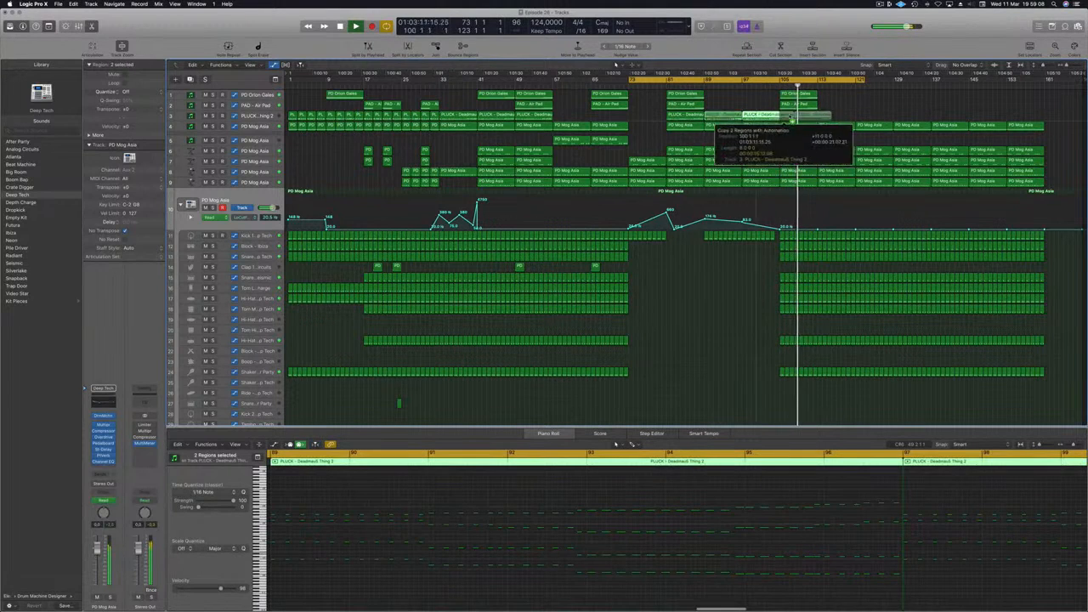
left_click_drag(802, 116, 802, 116)
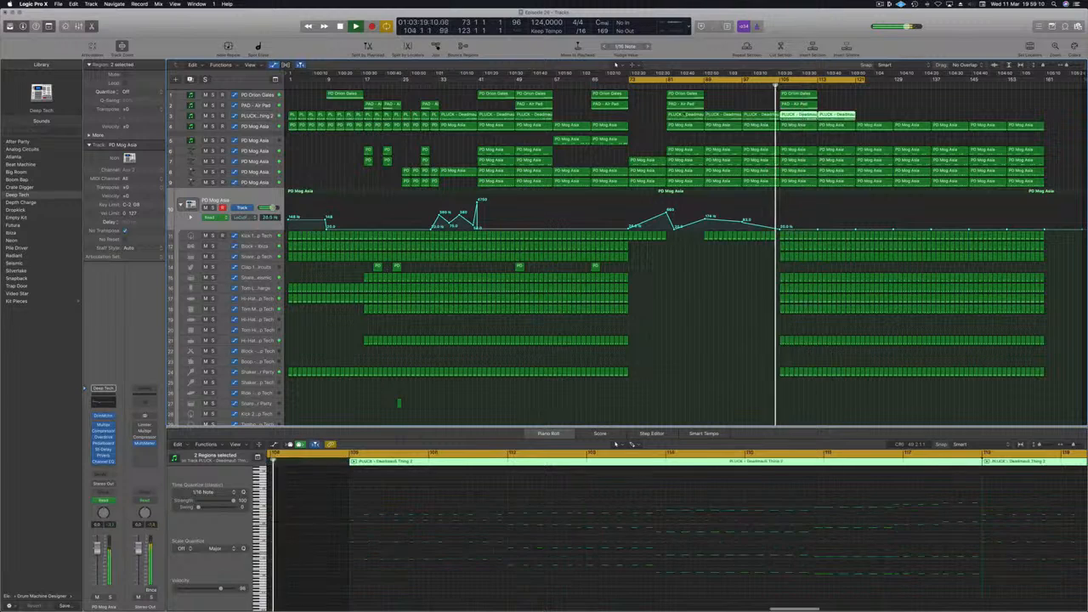
left_click(270, 115)
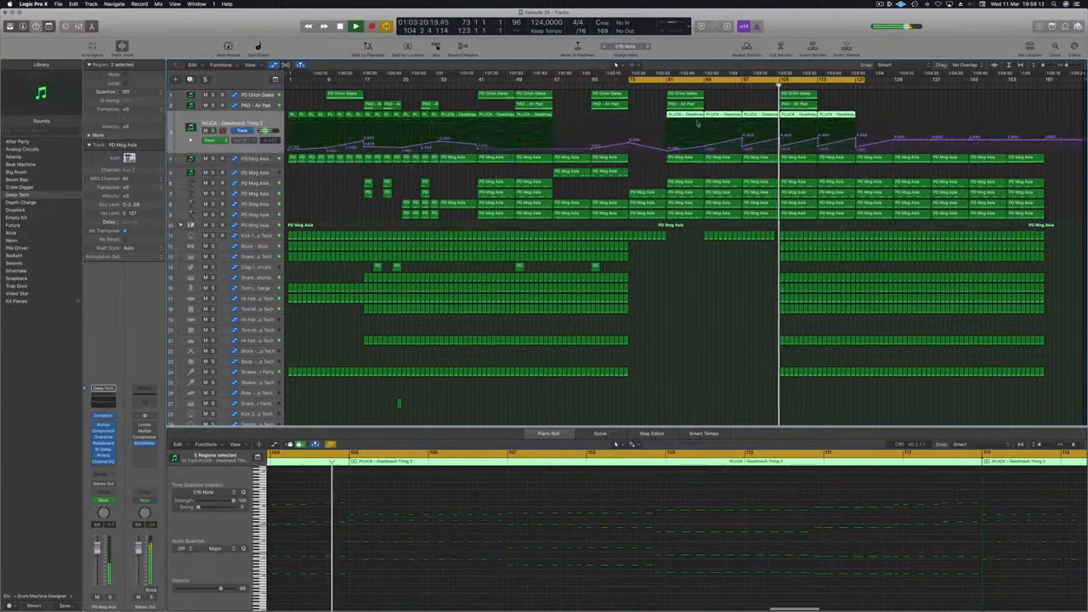
left_click(781, 148)
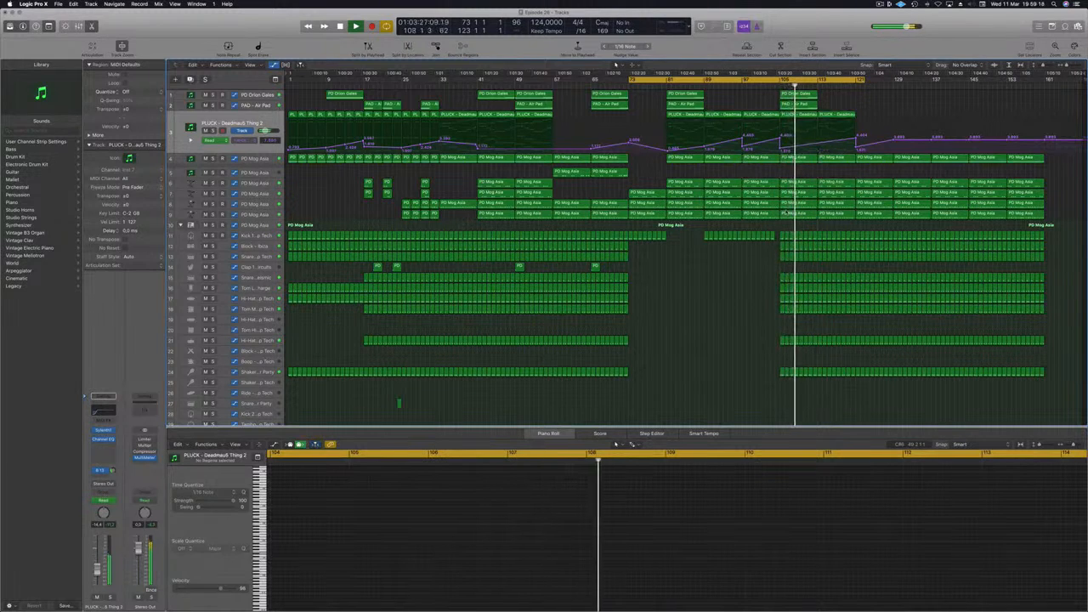
- Copy the noise hit region on drum track 30 from bar 57 to bar 105
left_click(594, 267)
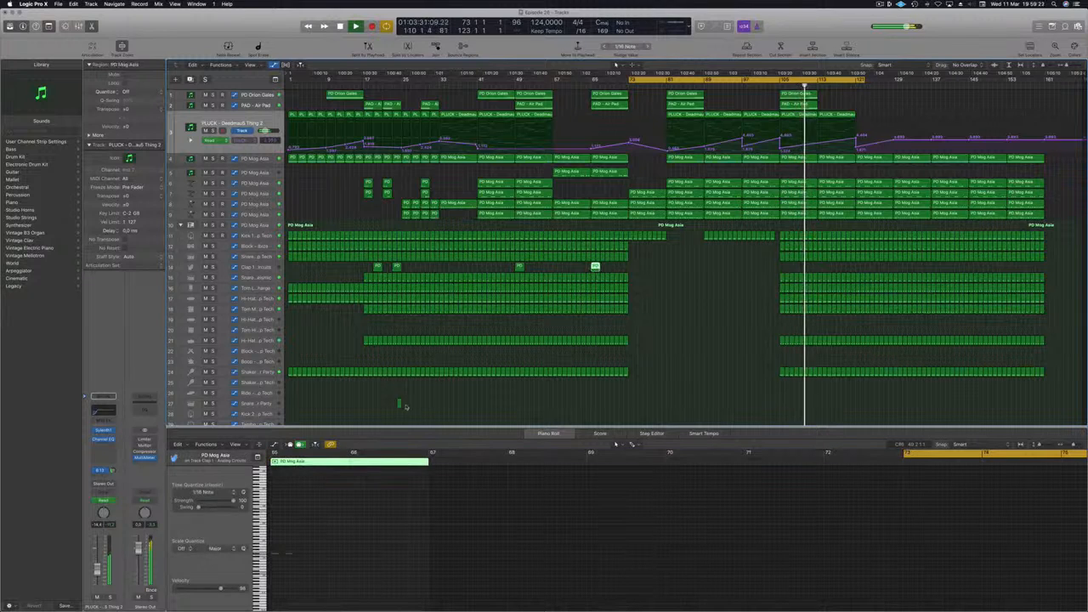
scroll(404, 407, "down", 3)
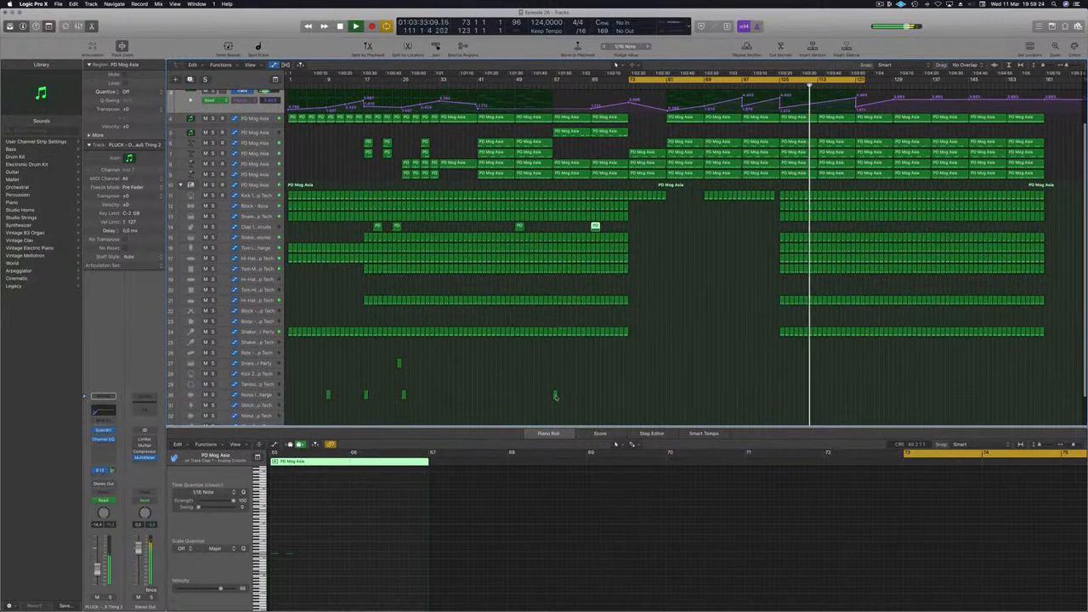
left_click_drag(555, 396, 781, 395)
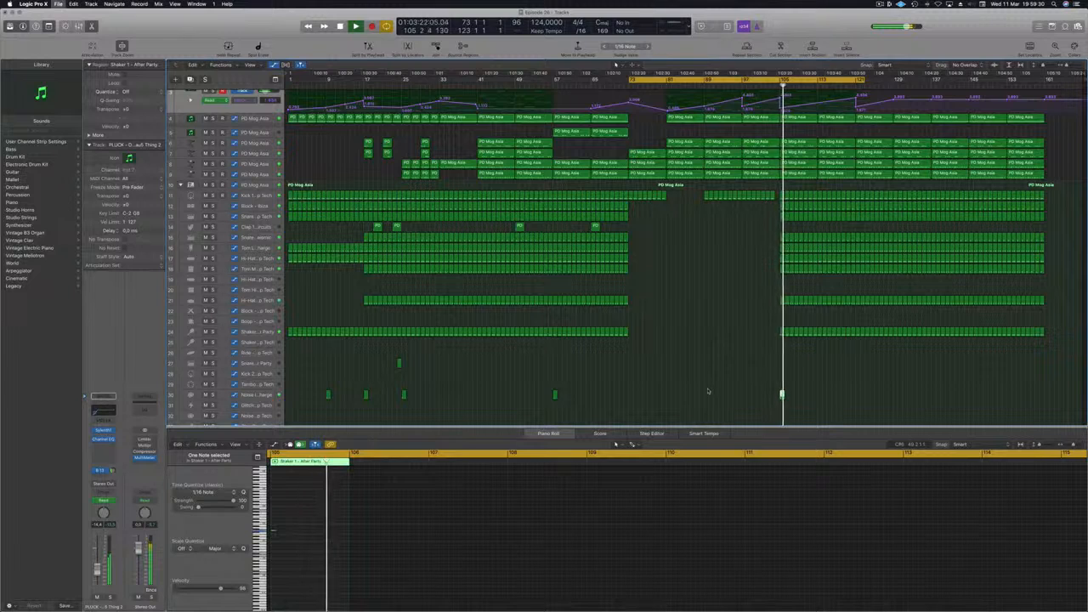
- Delete all melodic and drum regions from bar 153 to bar 161 to shorten the arrangement
scroll(749, 371, "up", 3)
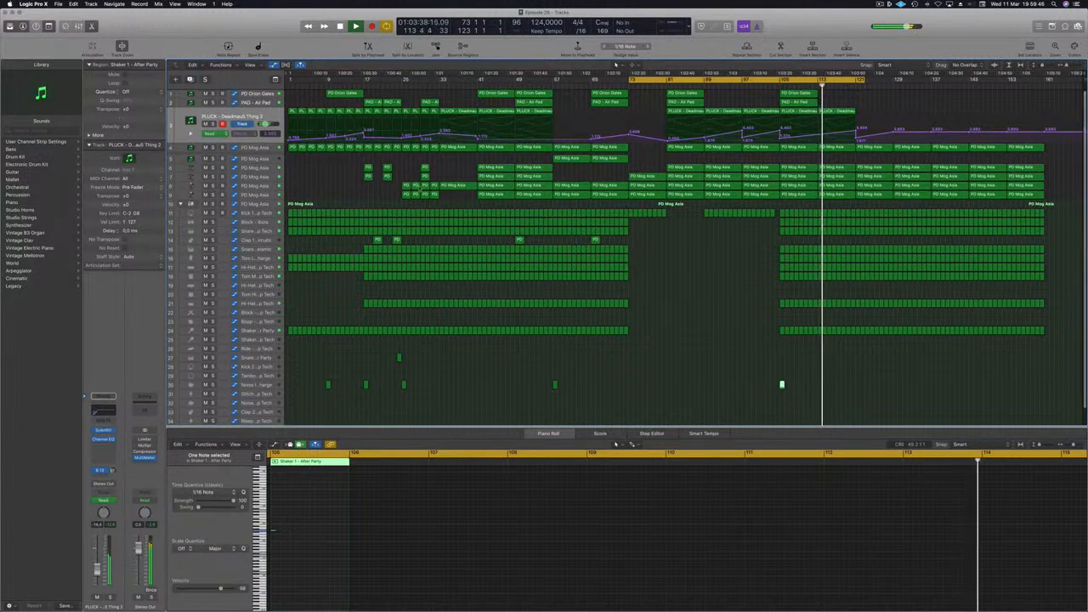
left_click_drag(1061, 153, 1011, 358)
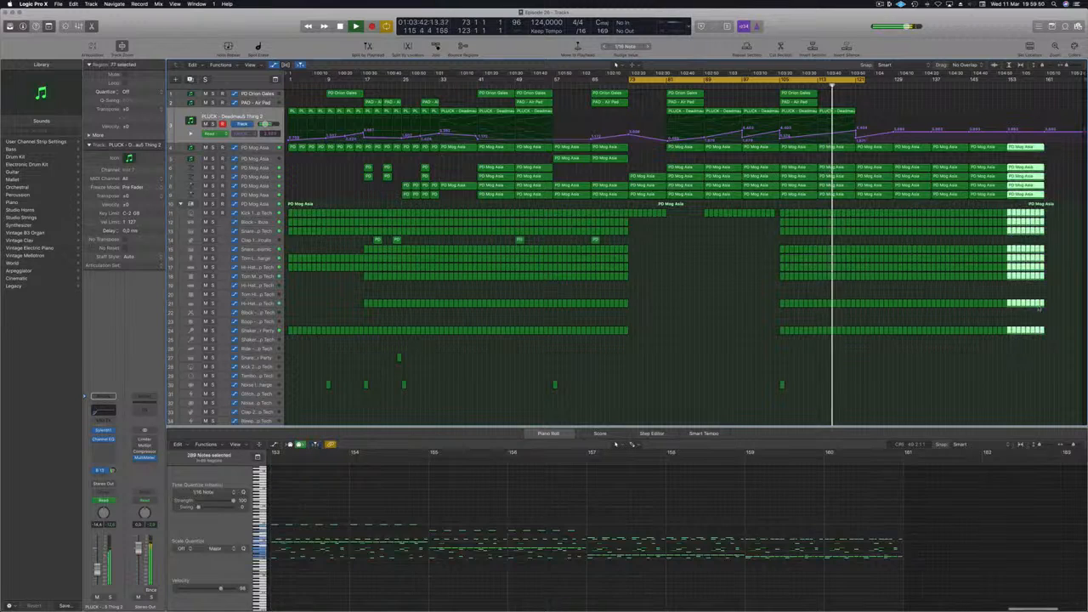
key("Delete")
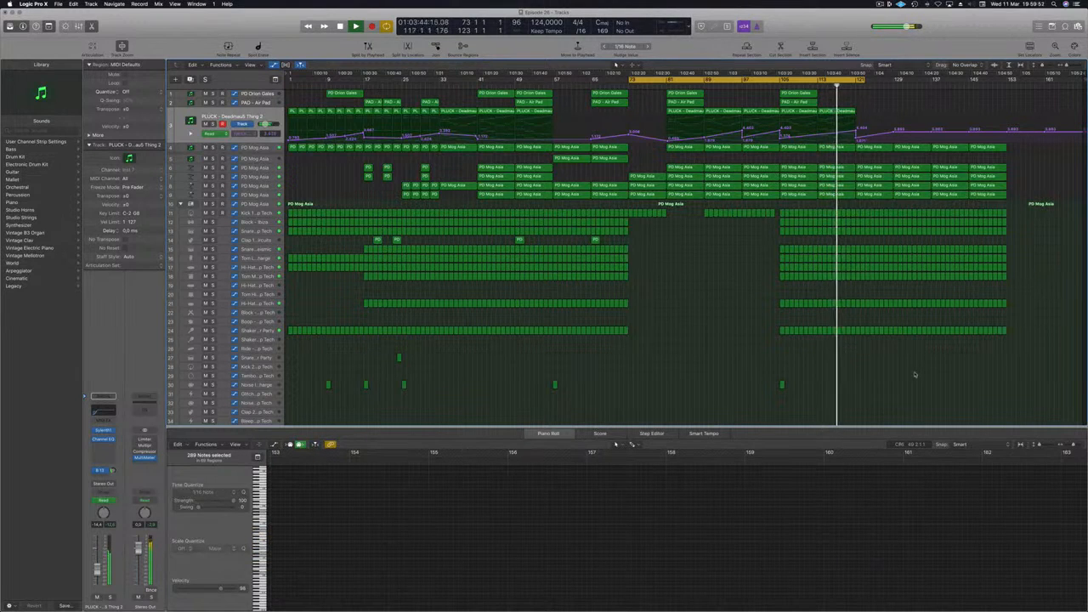
- Drop the PLUCK filter cutoff automation at bar 121 and copy the PD Orion Gates and PAD - Air Pad regions from bar 105 to bar 121
key("super+Right")
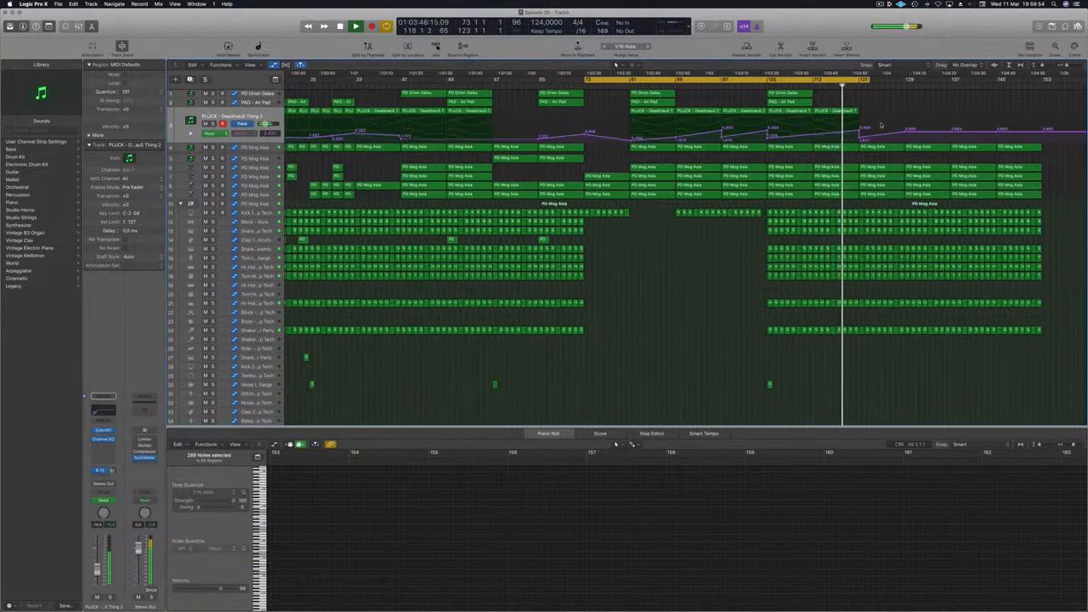
left_click(860, 130)
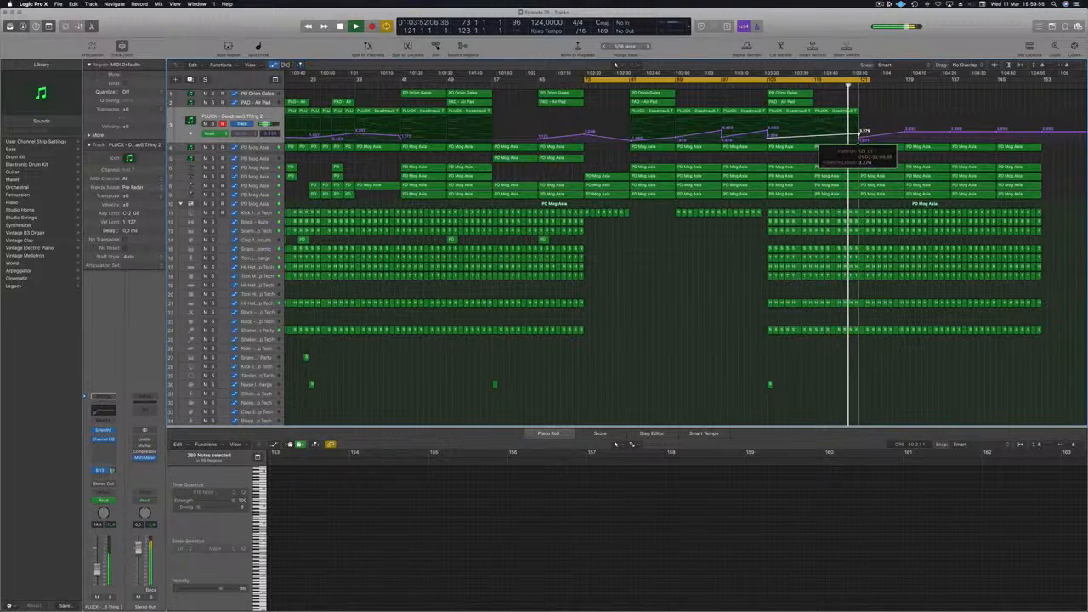
left_click_drag(858, 135, 858, 136)
key("super+Left")
left_click_drag(827, 92, 870, 100)
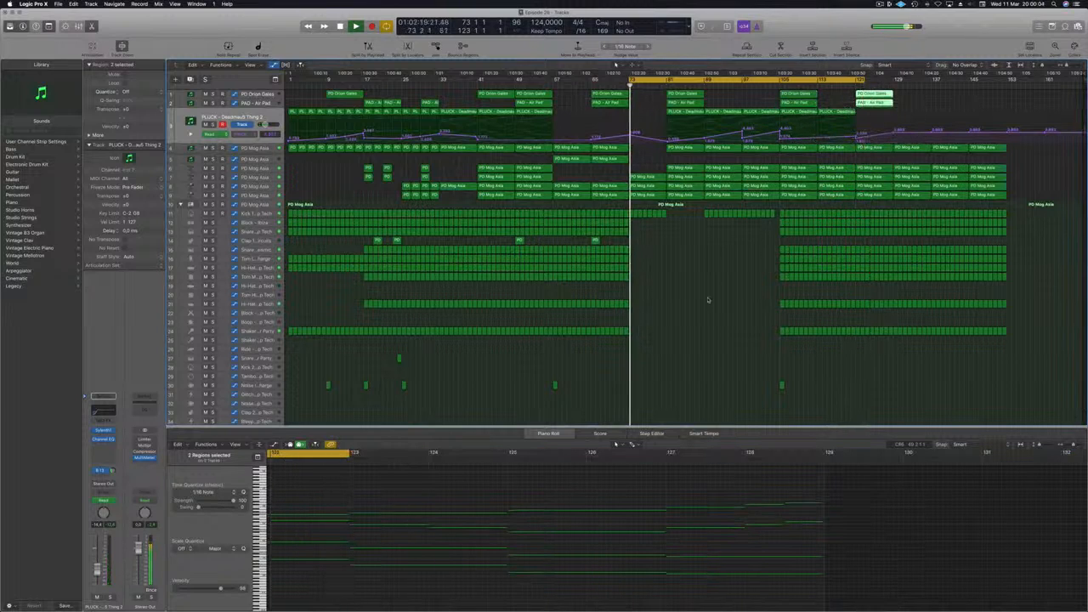
- Extend the cycle range back to bar 1, play the arrangement from the start and select the PD Orion Gates track
left_click_drag(643, 93, 290, 94)
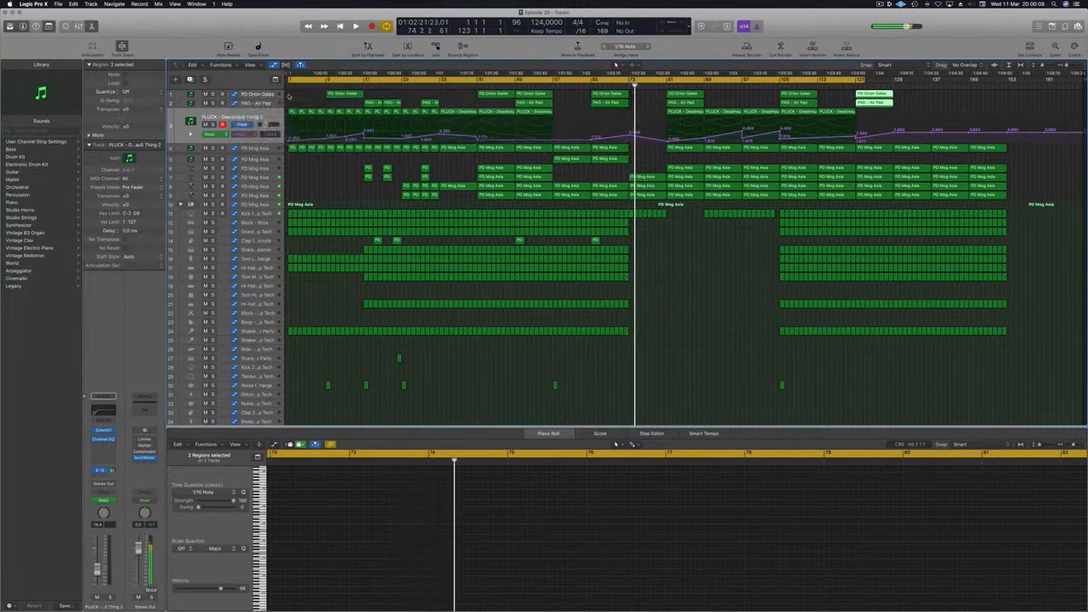
left_click(880, 5)
left_click(825, 24)
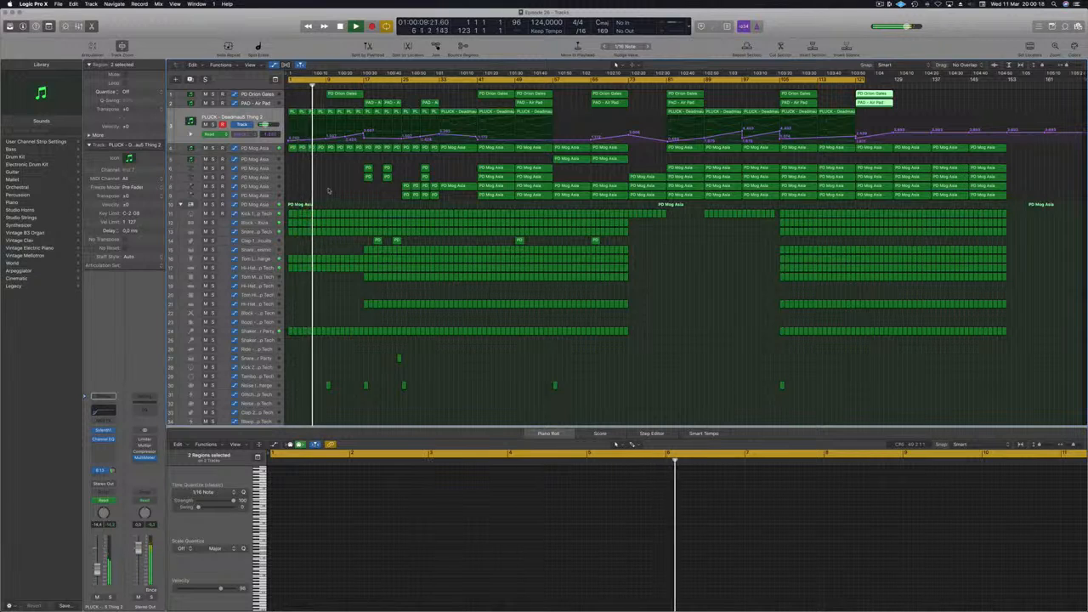
left_click(328, 190)
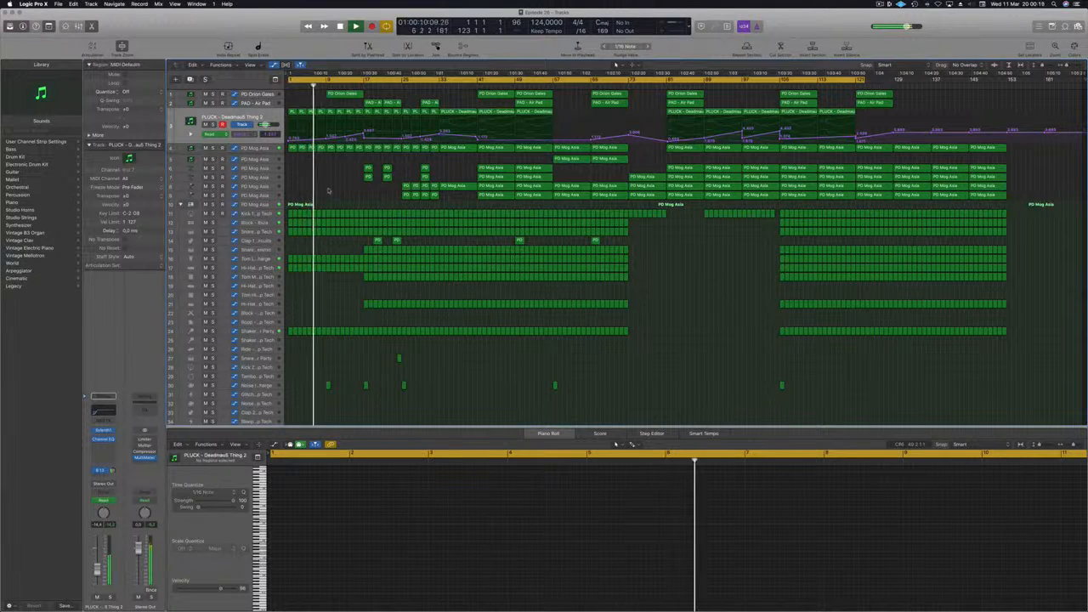
left_click(253, 95)
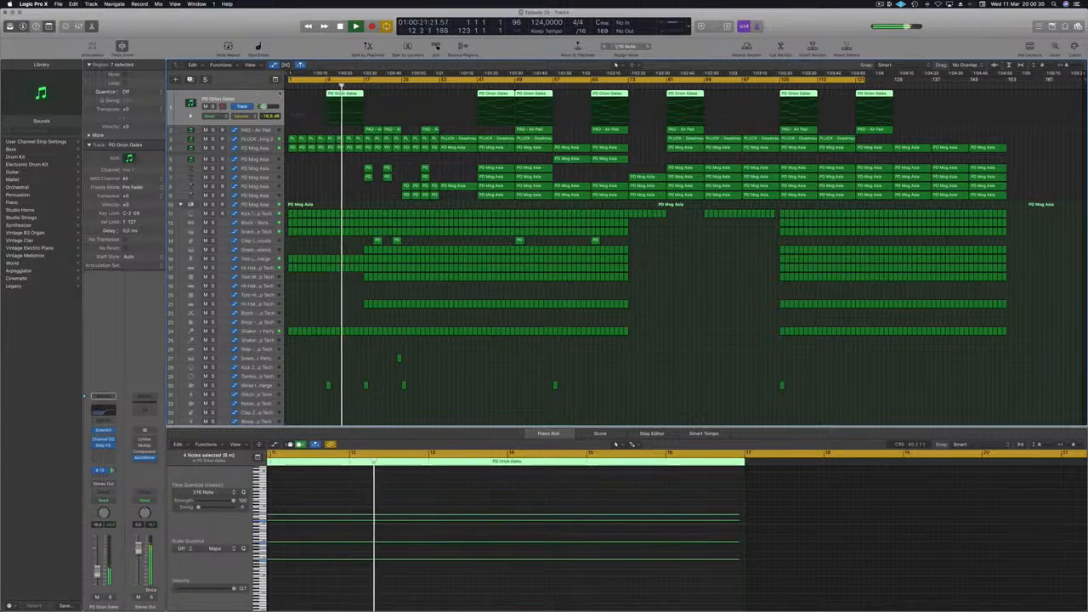
left_click(332, 190)
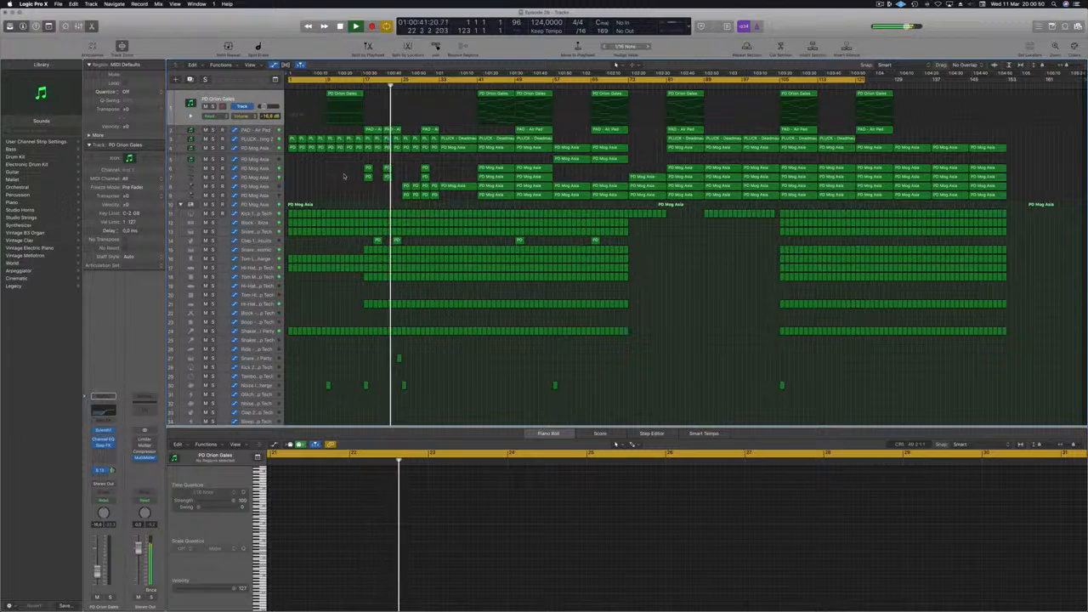
- Copy the snare fill region on track 27 from bar 24 to bar 72, just before the breakdown
scroll(341, 305, "down", 2)
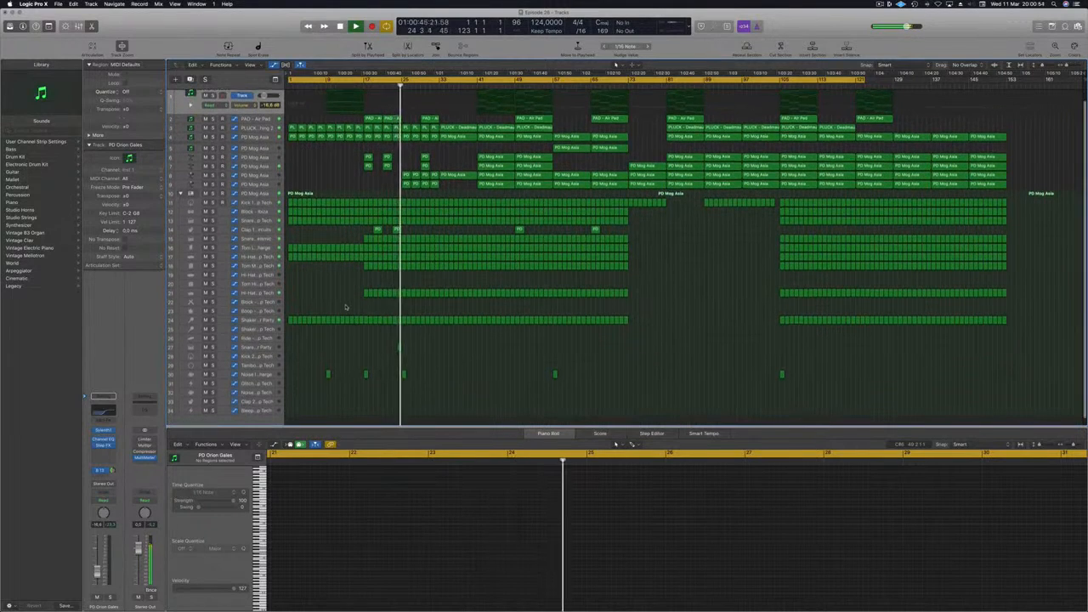
scroll(323, 303, "down", 2)
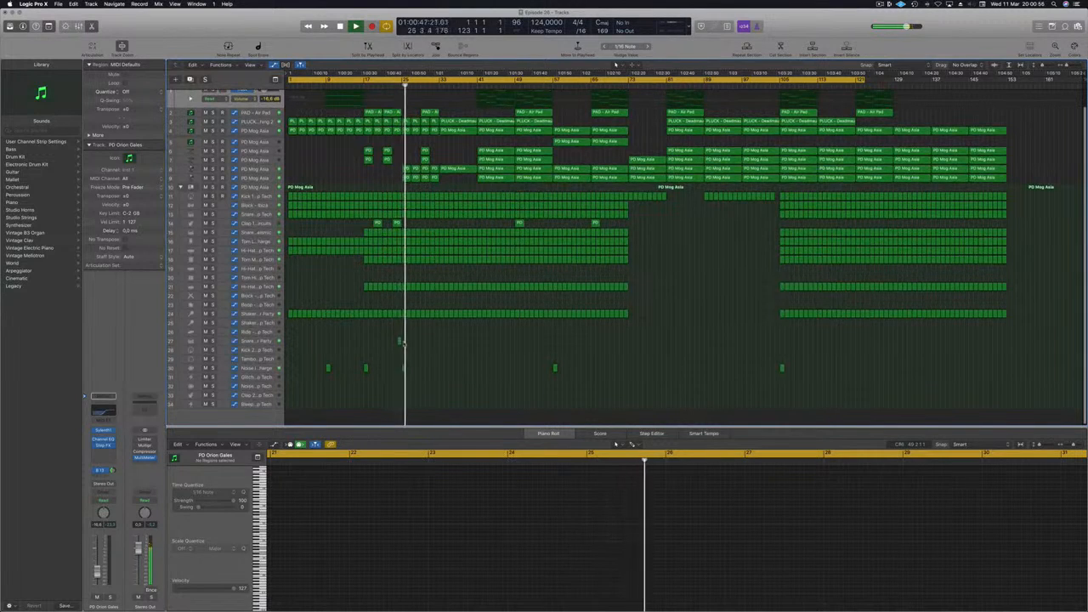
left_click(398, 341)
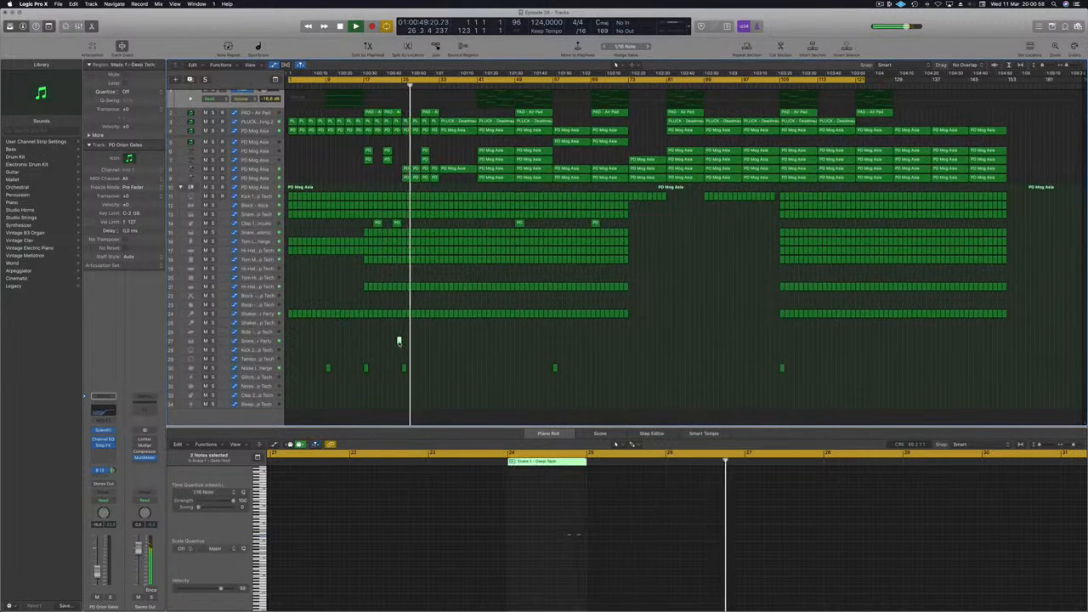
left_click_drag(399, 341, 626, 342)
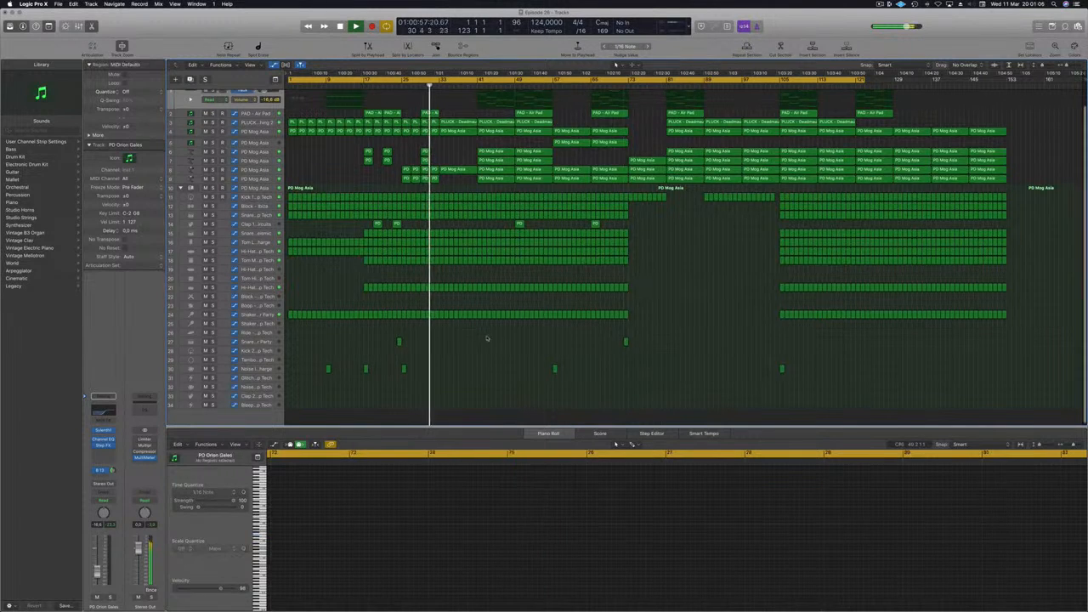
scroll(538, 238, "up", 1)
scroll(495, 204, "down", 1)
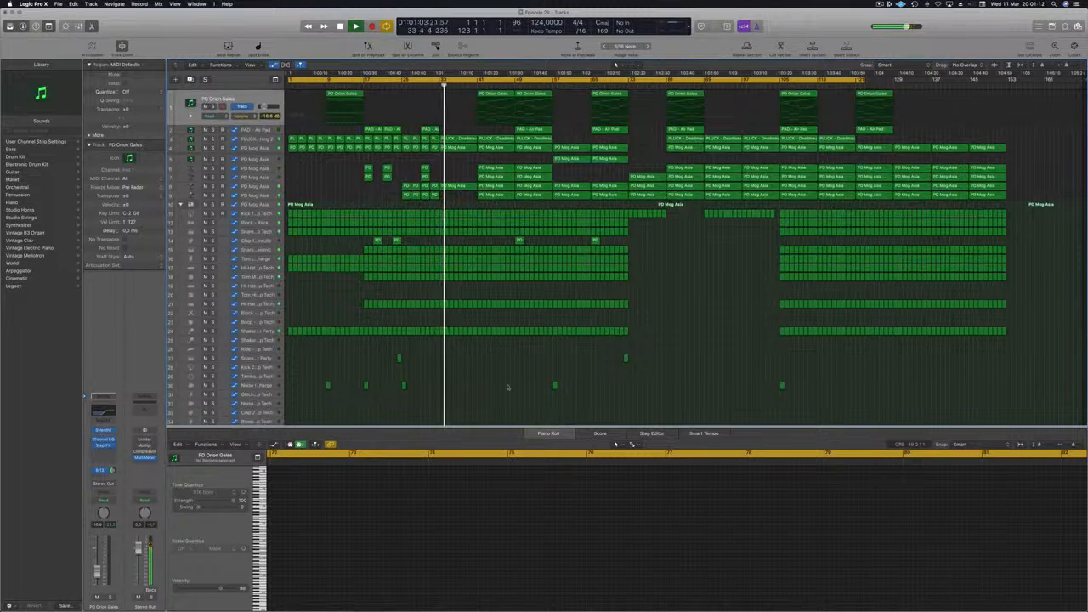
- Copy the noise impact region on track 30 from bar 25 to bar 32
left_click_drag(405, 387, 441, 389)
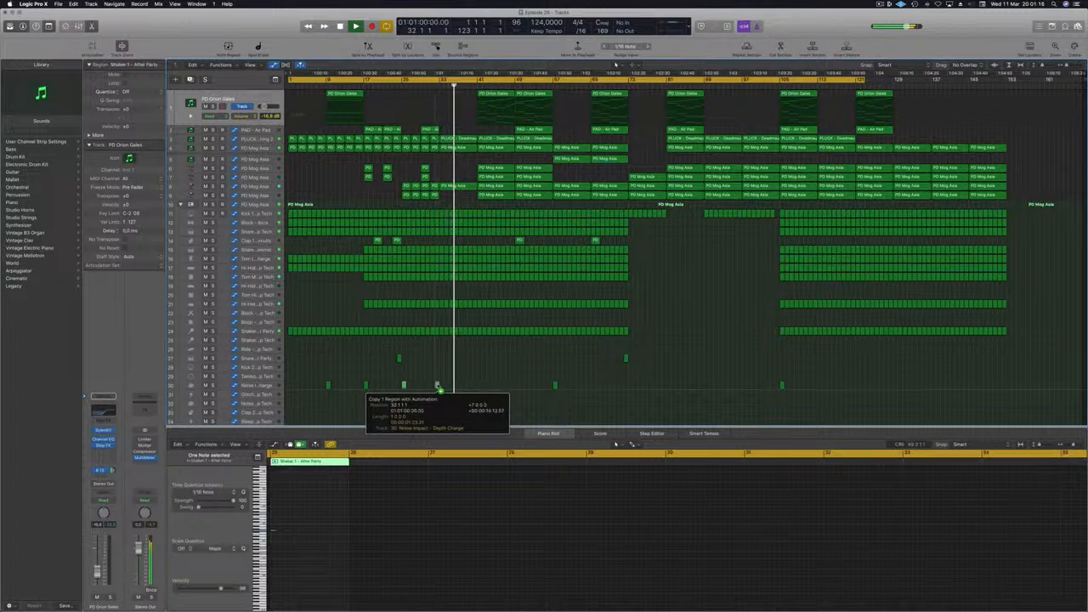
left_click_drag(437, 388, 436, 386)
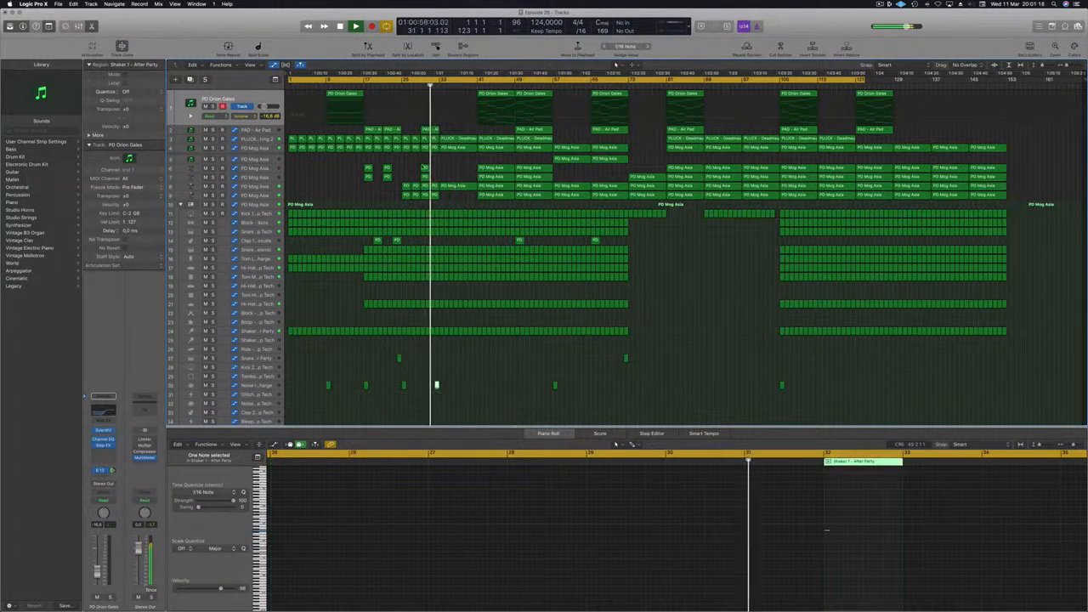
left_click(455, 392)
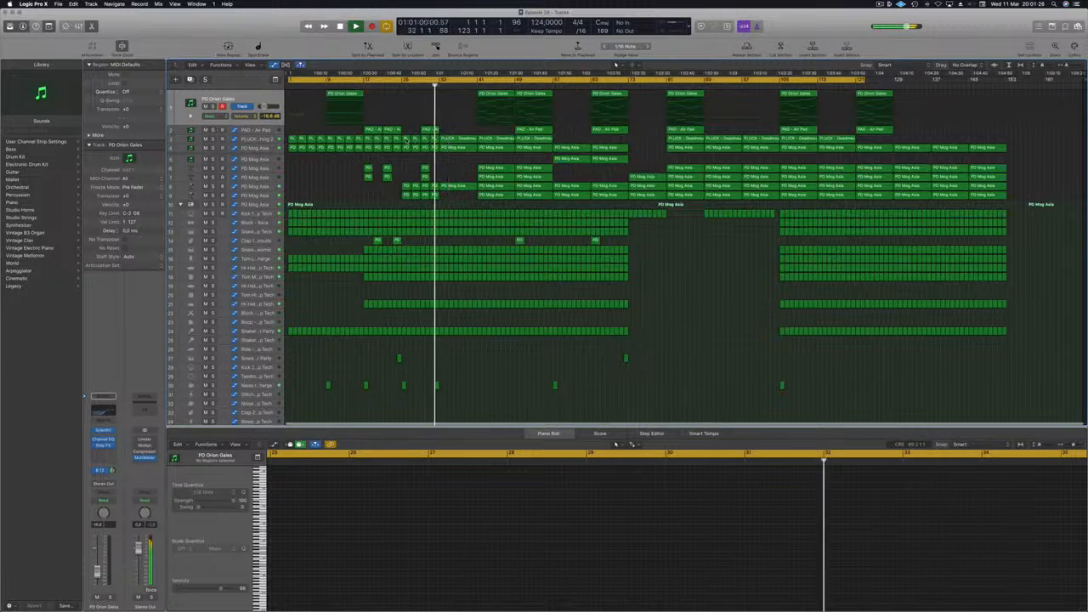
- Copy the bar 24 snare fill region on track 27 to bar 32 and move the copied noise impact region to bar 33
left_click_drag(399, 358, 442, 385)
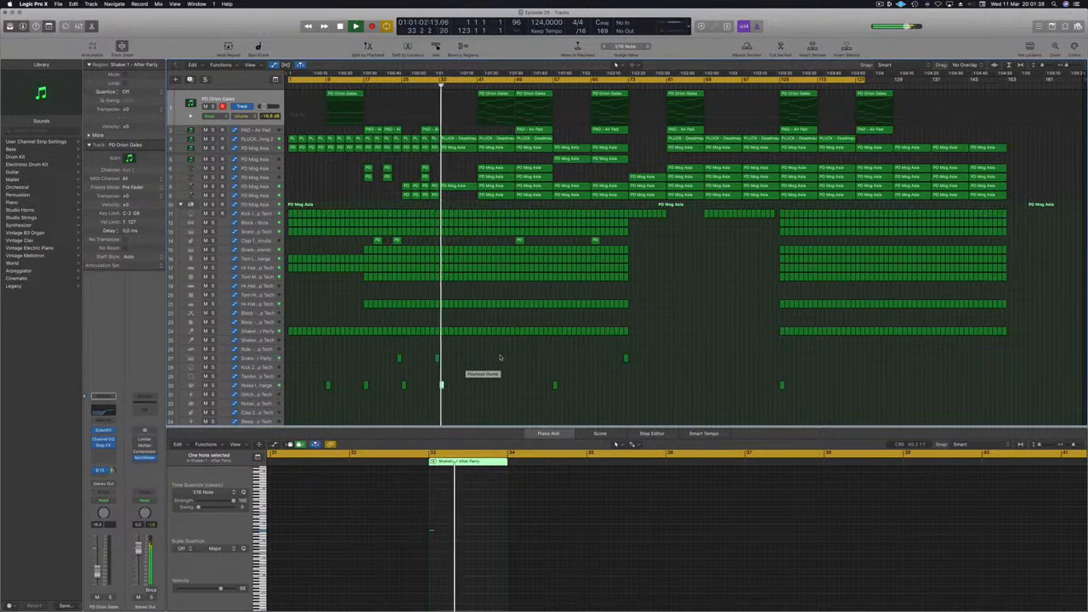
key("super+Right")
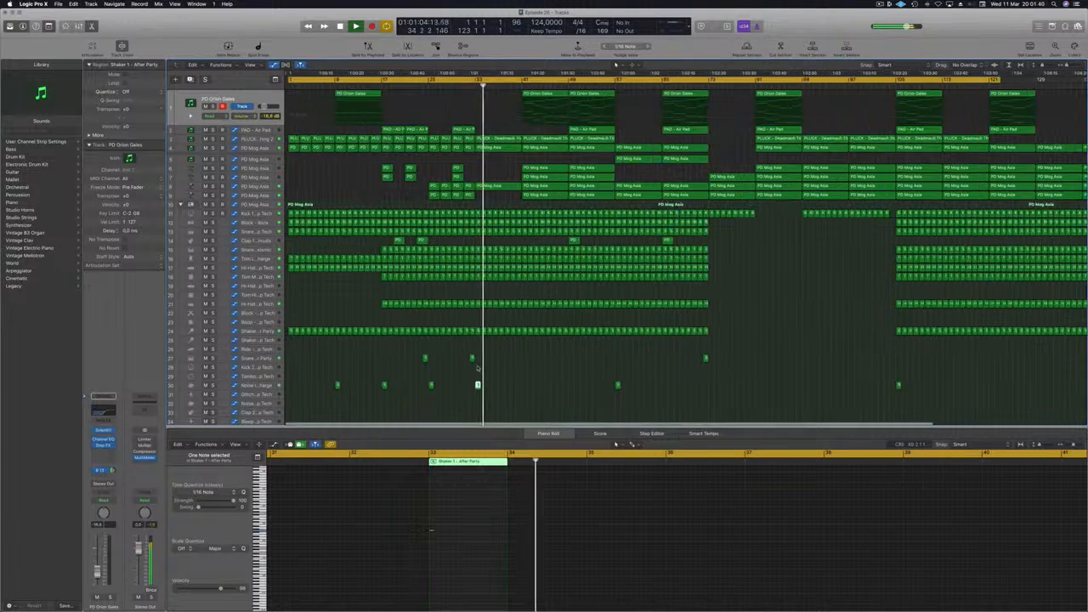
key("super+Left")
scroll(509, 368, "down", 3)
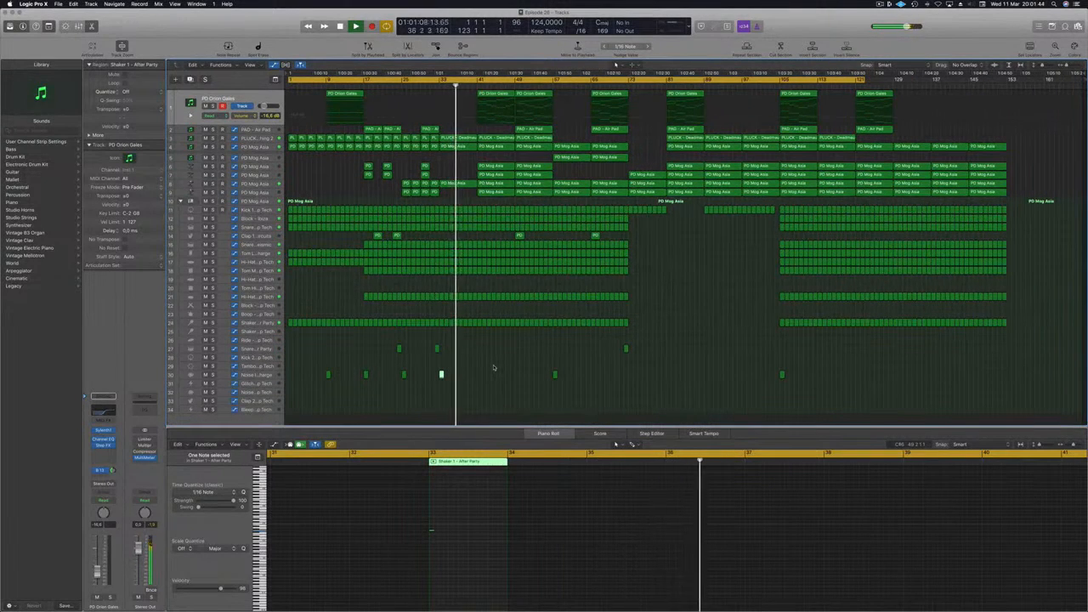
left_click(463, 345)
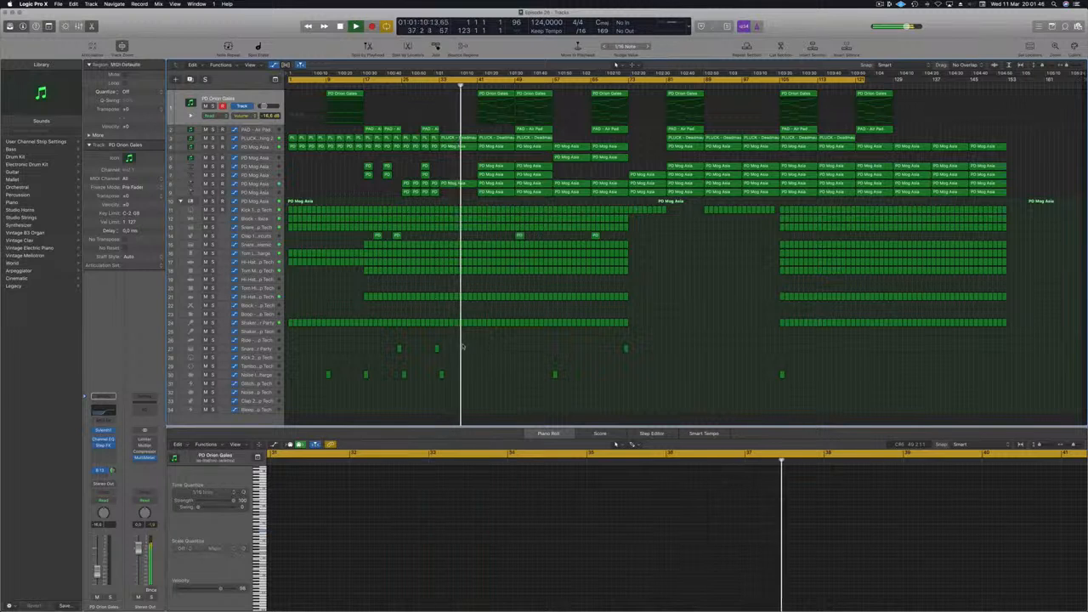
- Copy the snare fill region on track 27 from bar 32 to bar 40
scroll(451, 343, "up", 2)
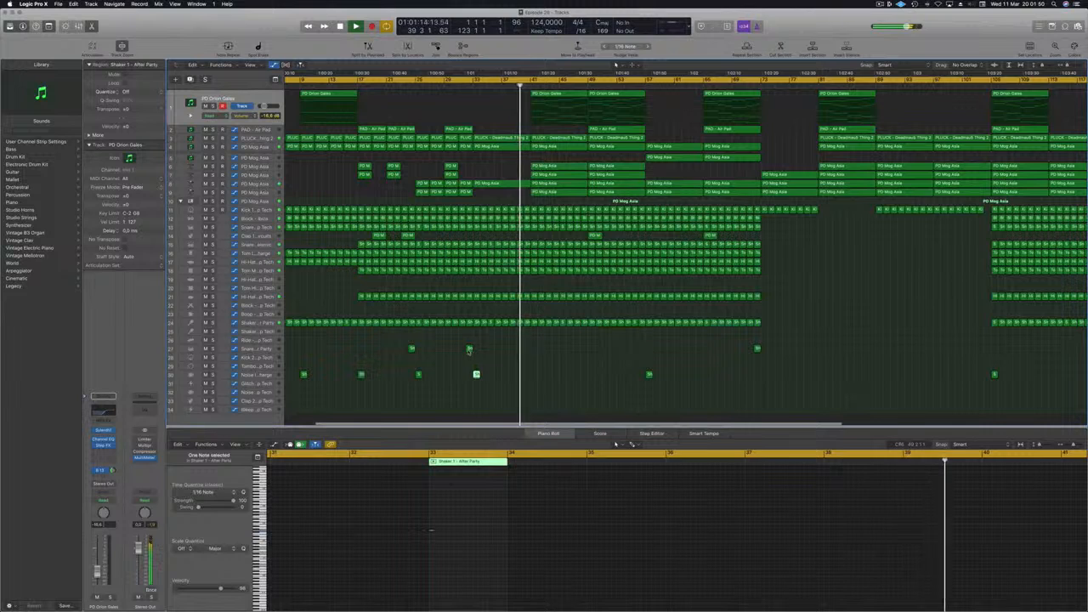
left_click(468, 349)
left_click_drag(468, 348, 527, 348)
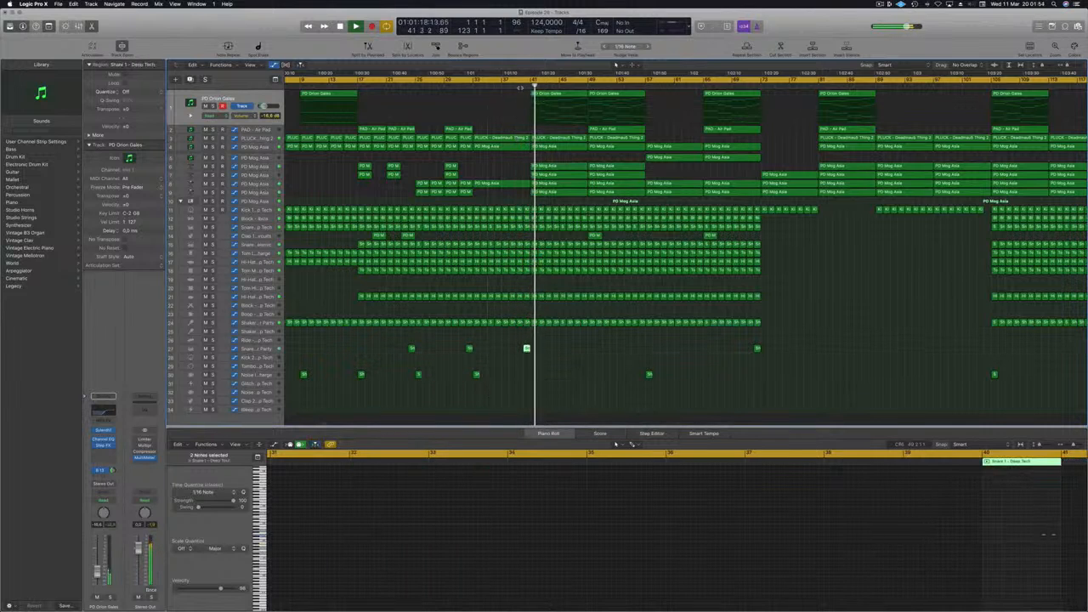
left_click(568, 371)
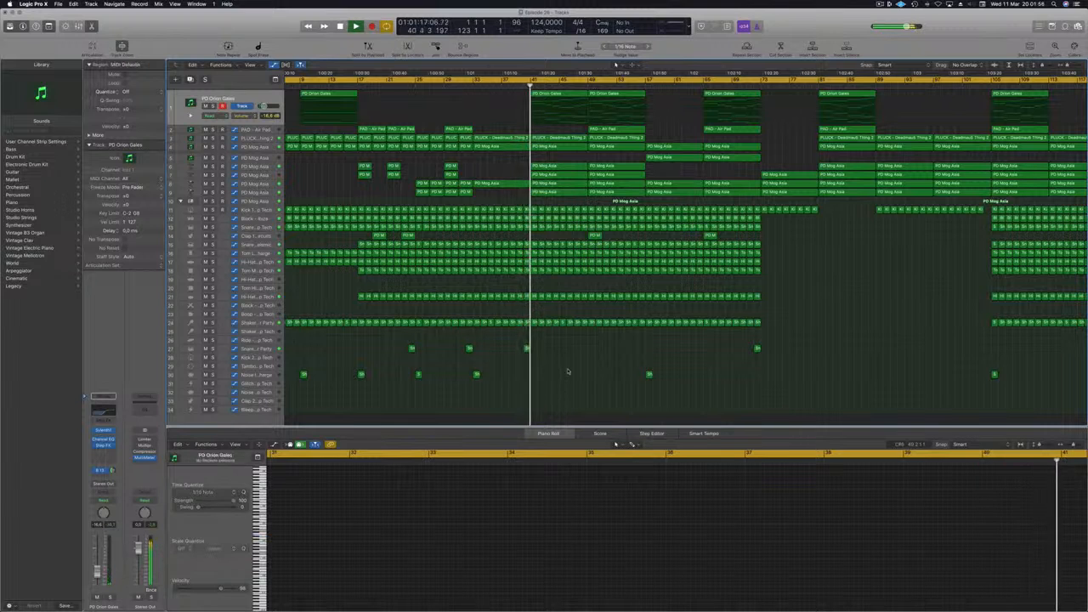
scroll(563, 340, "down", 3)
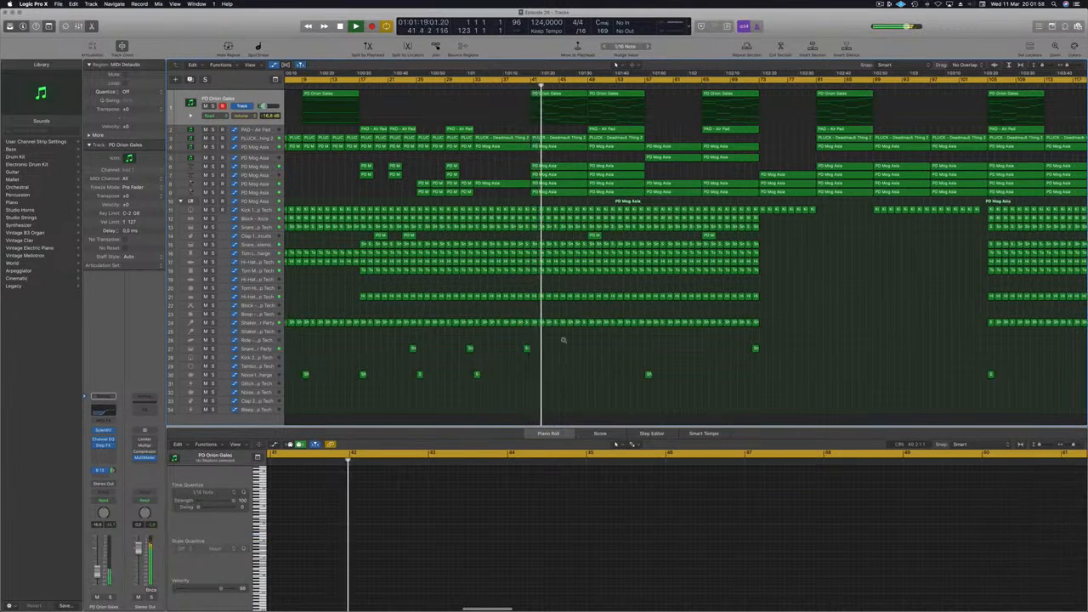
scroll(562, 347, "down", 2)
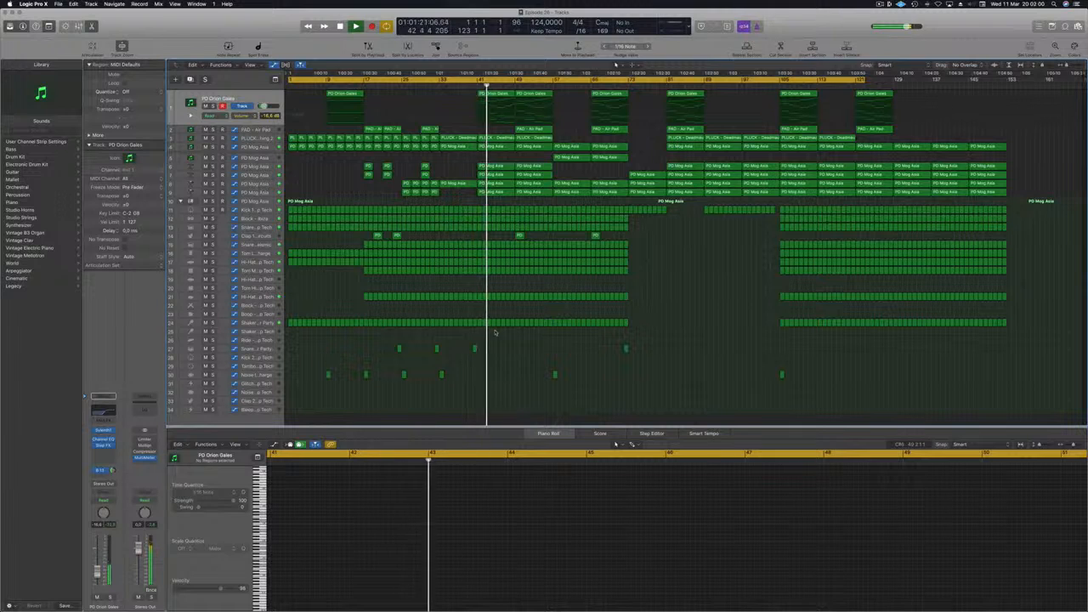
- Show the mixer and solo tracks 5 to 9 during playback, briefly auditioning them with the drum track 10
key("x")
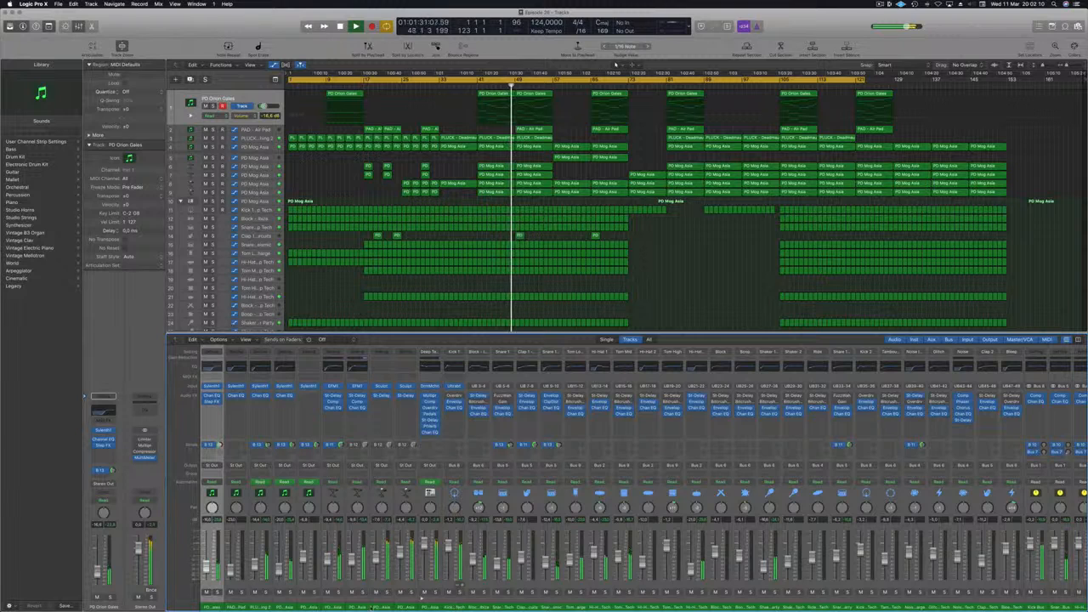
left_click(363, 592)
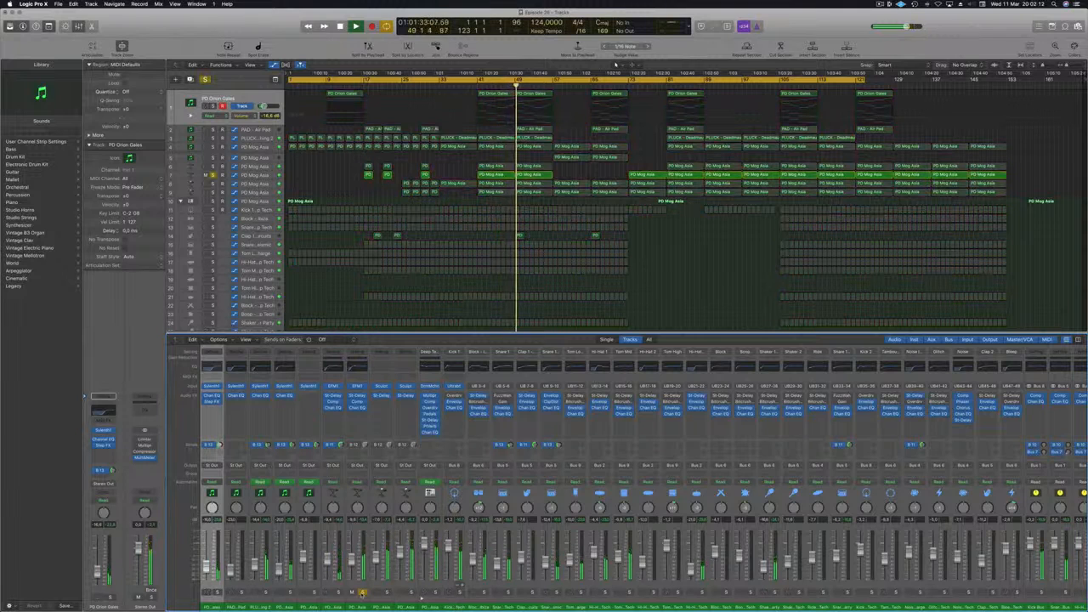
left_click(386, 592)
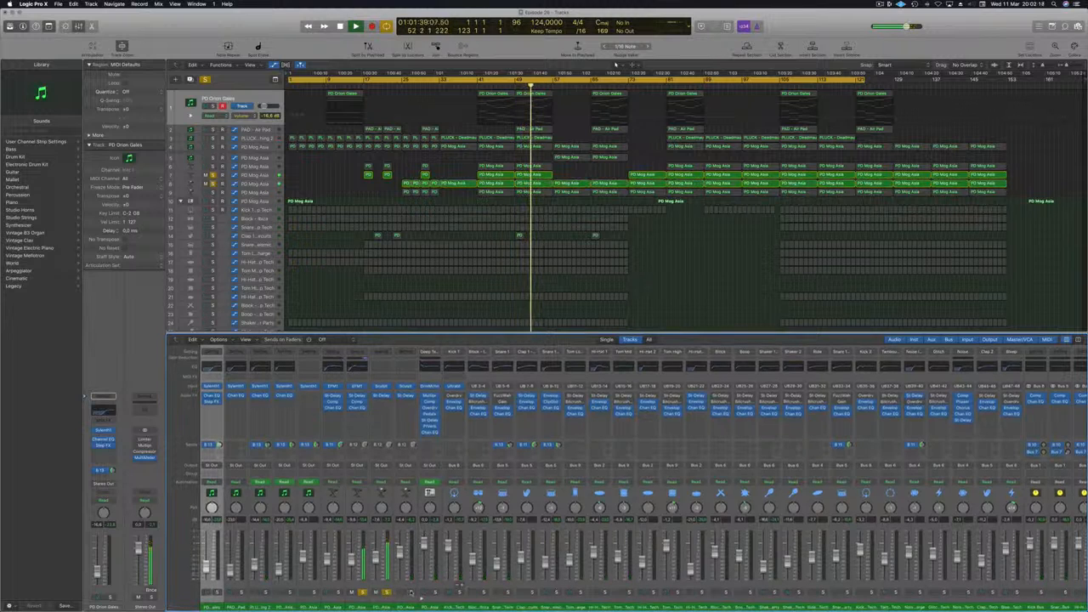
left_click(411, 592)
left_click(434, 592)
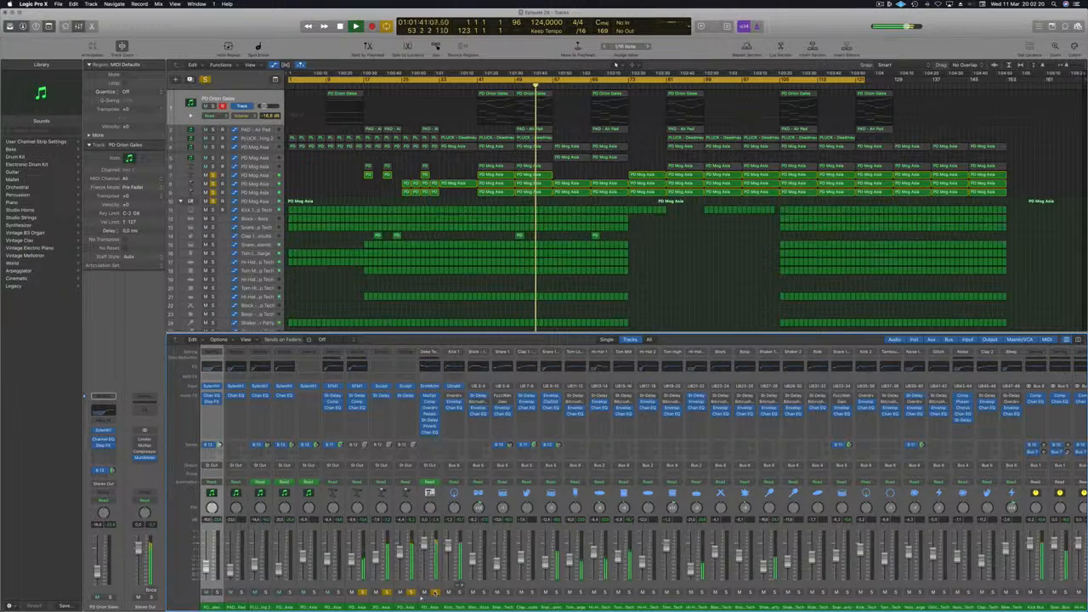
left_click(434, 592)
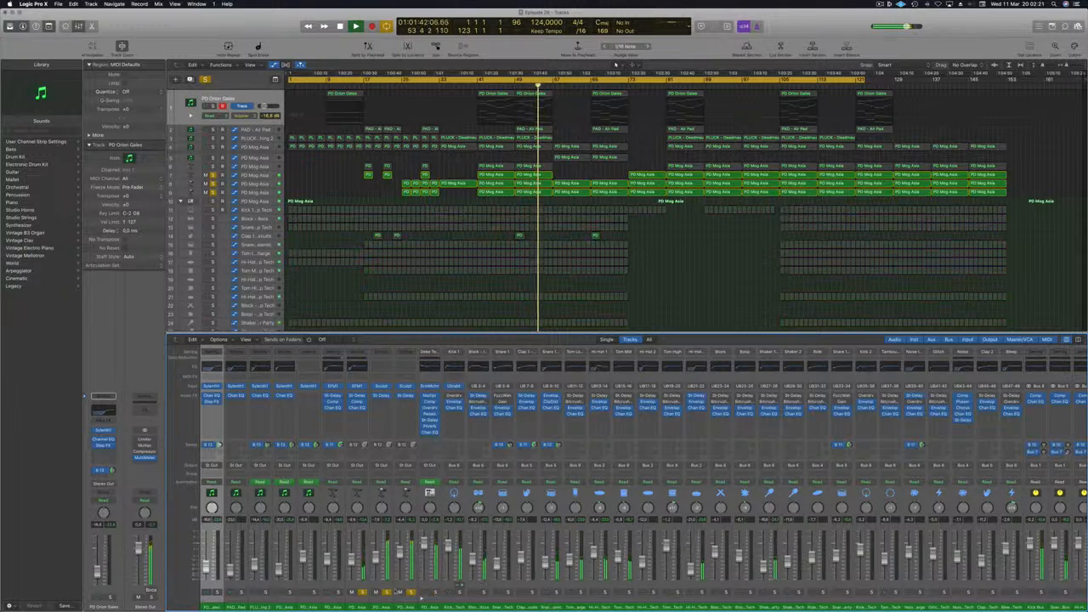
left_click(339, 592)
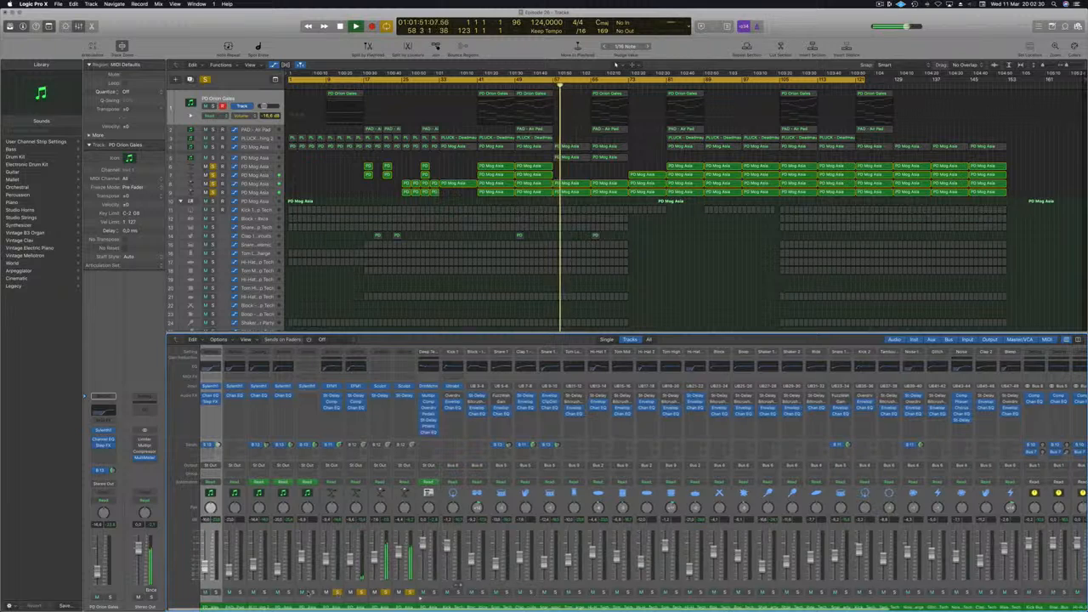
left_click(313, 592)
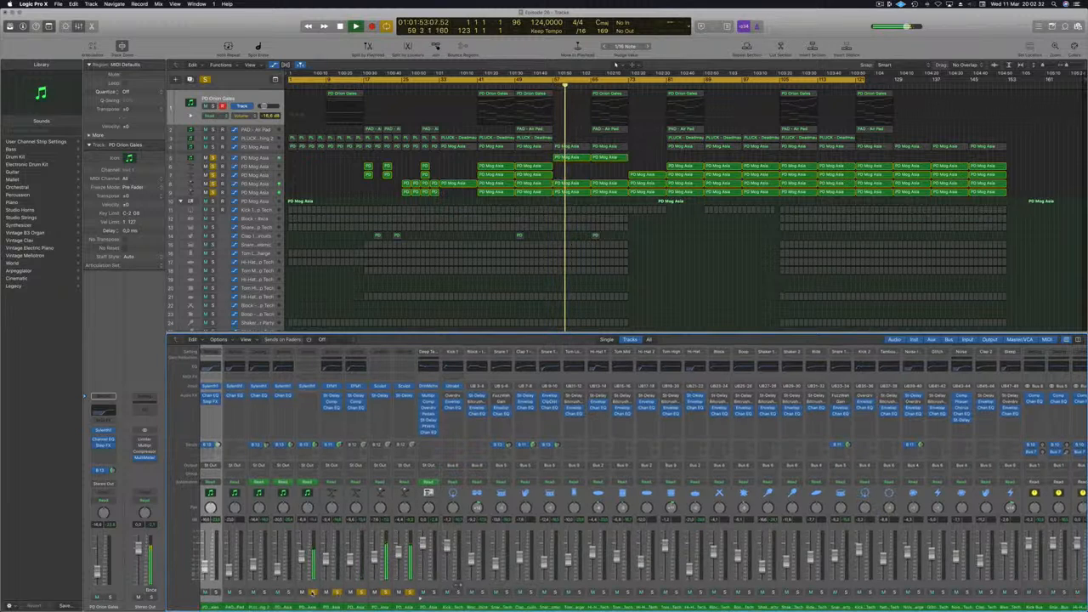
- Clear the solo on all tracks and hide the mixer during playback
left_click(207, 80)
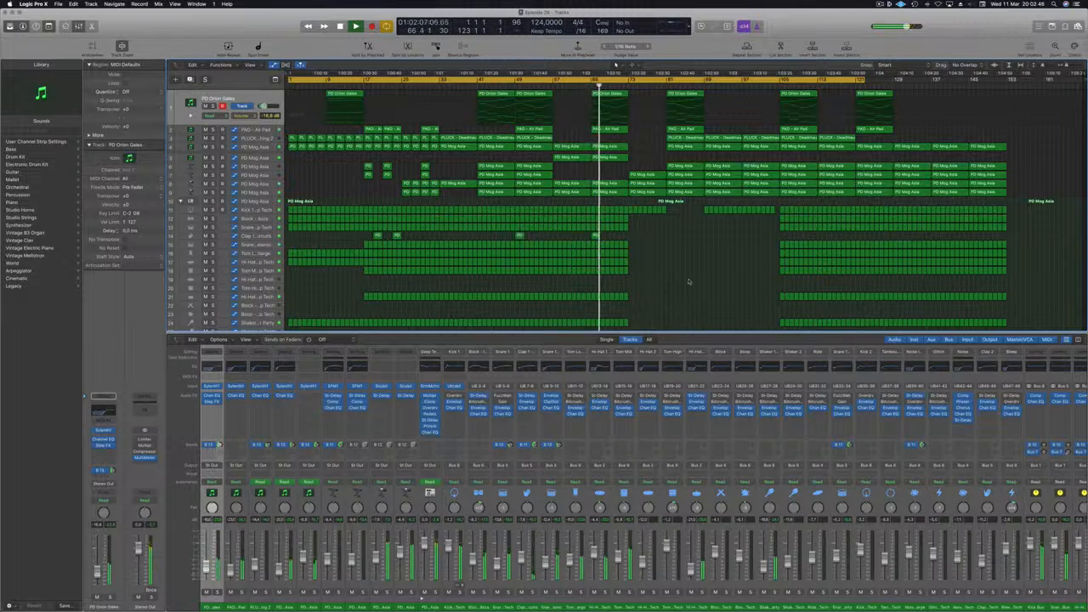
key("x")
scroll(681, 313, "up", 2)
scroll(681, 311, "down", 2)
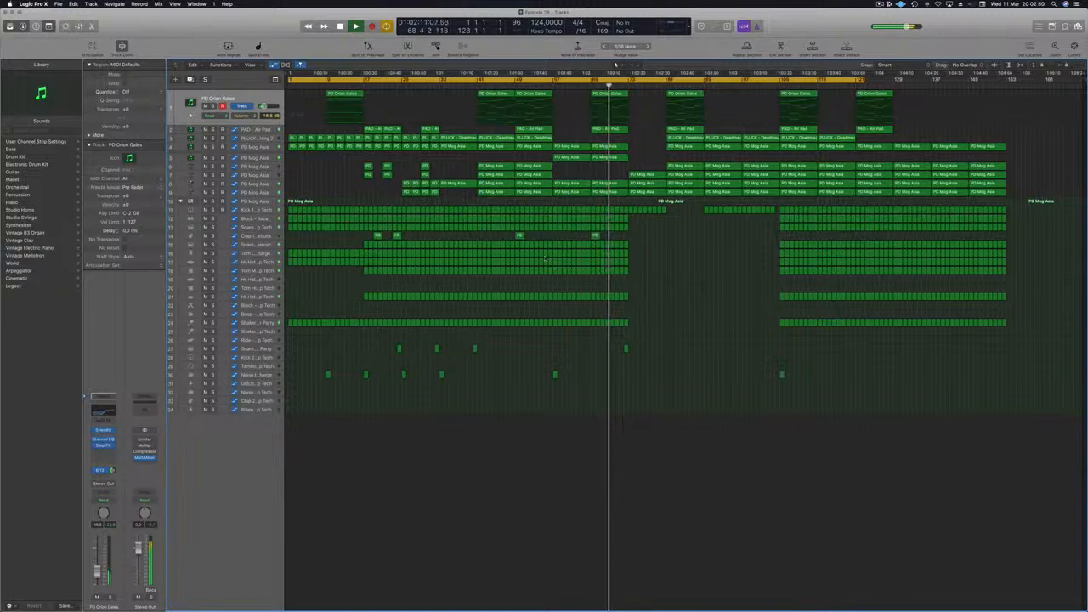
- Adjust the thresholds of bands 1 and 2 in the Multipressor on drum track 10 while playing from bar 40
left_click(253, 202)
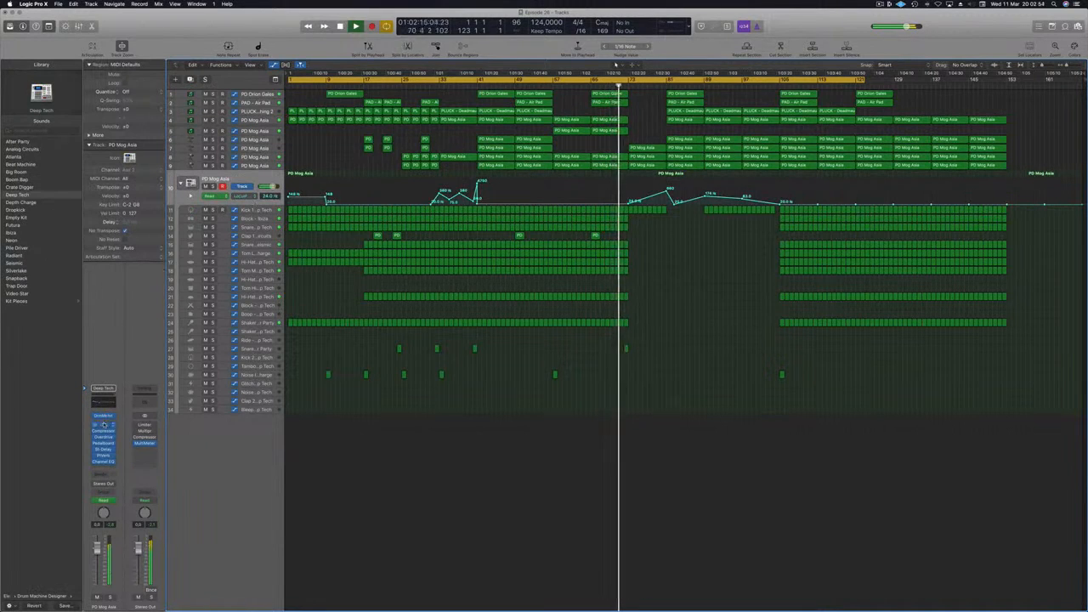
left_click(105, 425)
left_click_drag(200, 18, 667, 279)
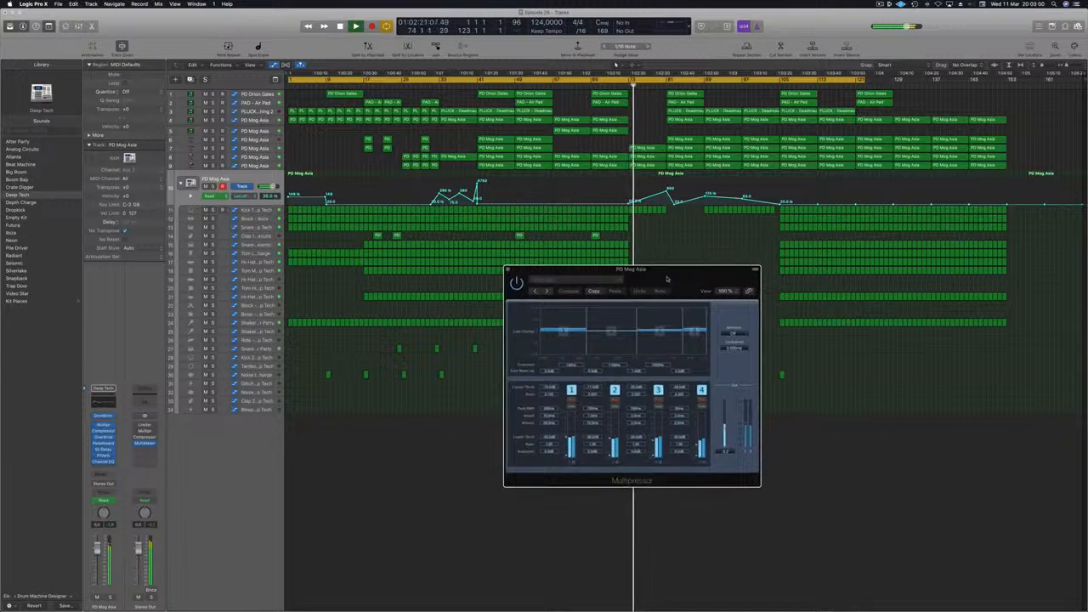
left_click(472, 85)
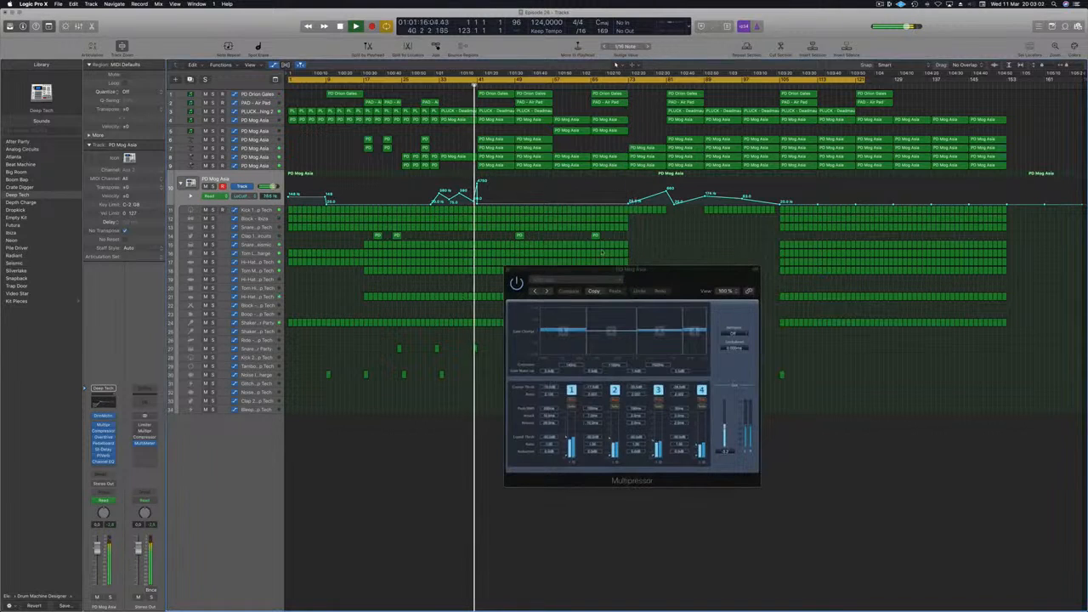
left_click_drag(661, 274, 610, 215)
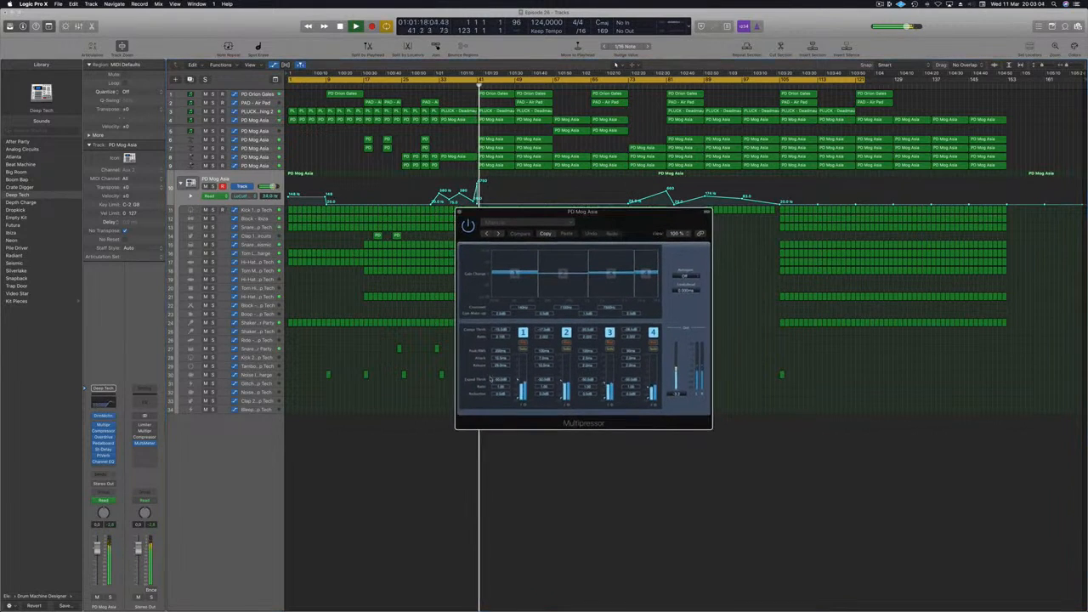
mouse_move(517, 381)
left_mouse_down()
mouse_move(519, 391)
mouse_move(518, 380)
left_mouse_up()
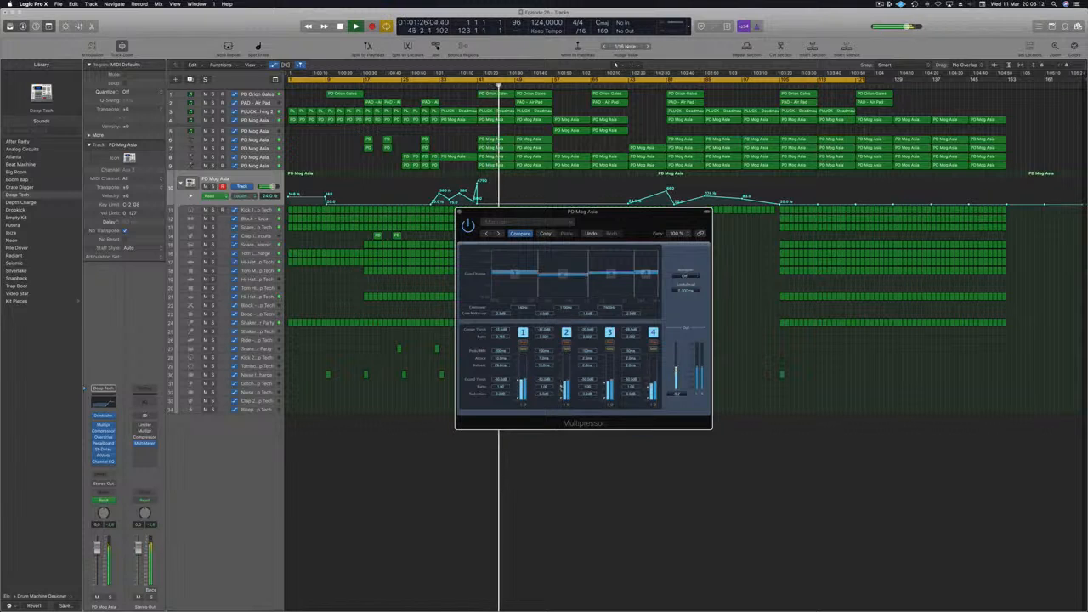
left_click_drag(559, 383, 560, 387)
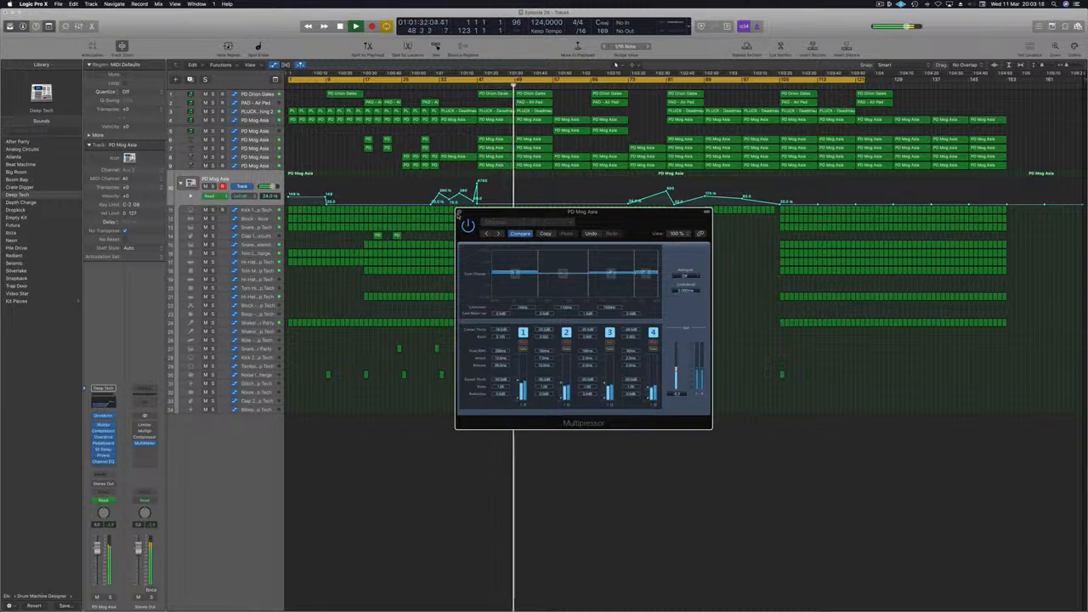
left_click(459, 212)
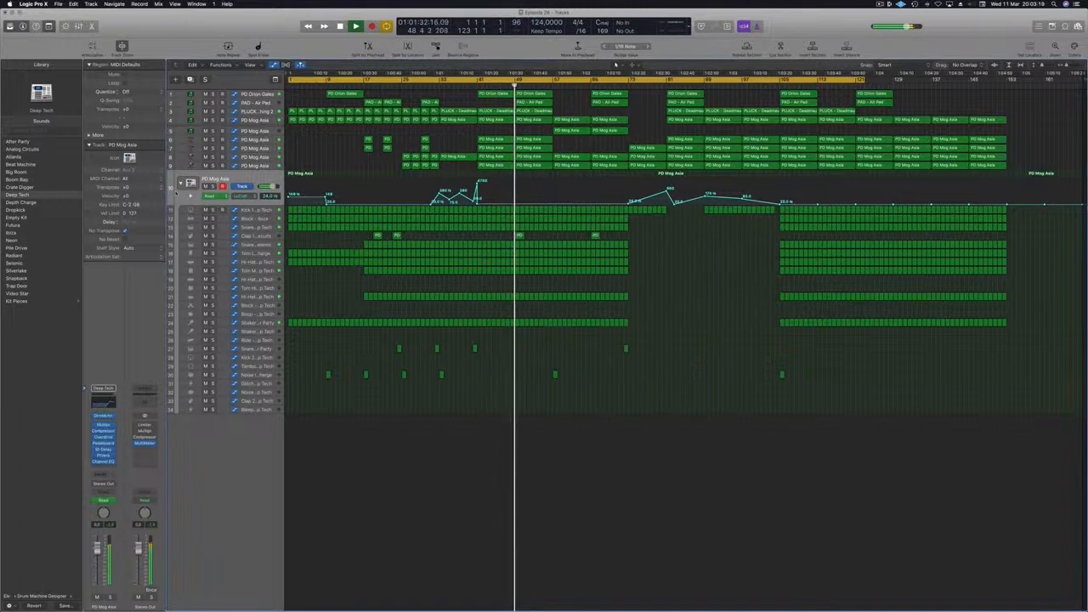
- Adjust the Compressor threshold on drum track 10 to about -20 dB and check it with playback from bar 49
left_click(104, 434)
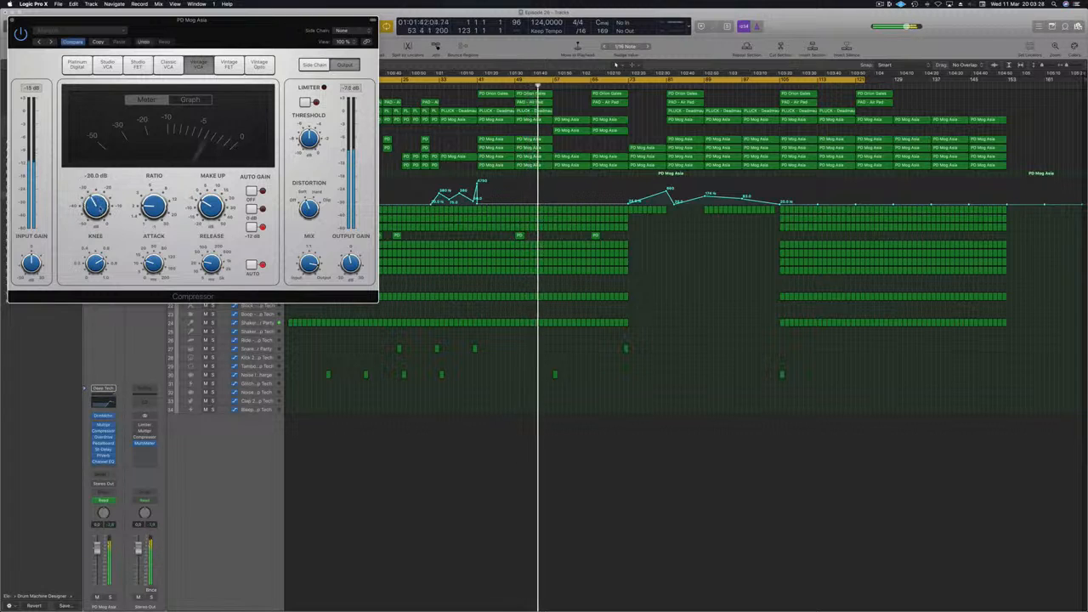
left_click_drag(260, 23, 554, 247)
key("space")
left_click(515, 86)
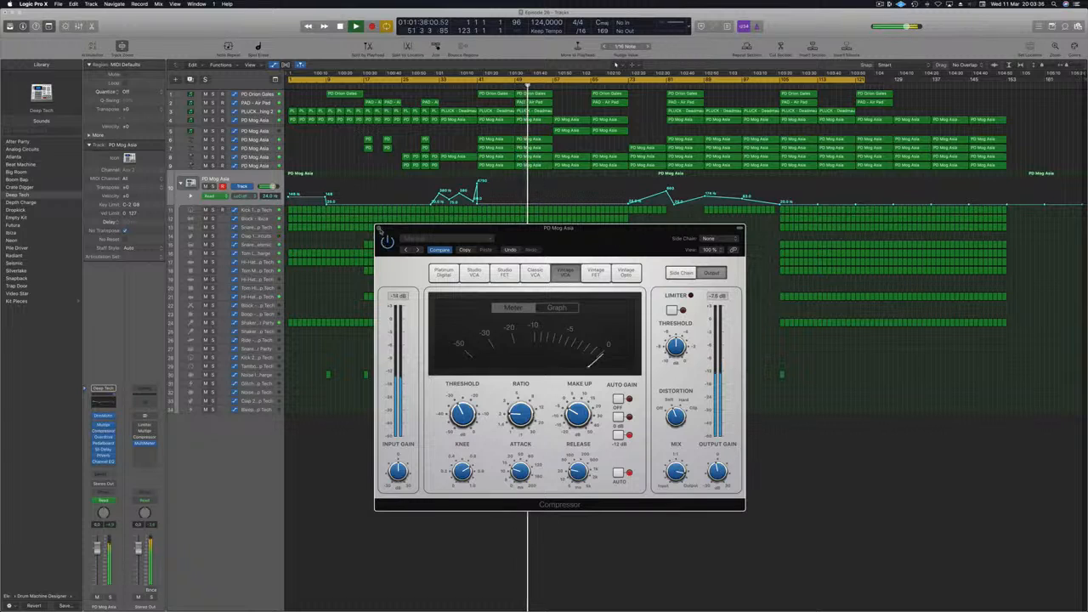
left_click(380, 230)
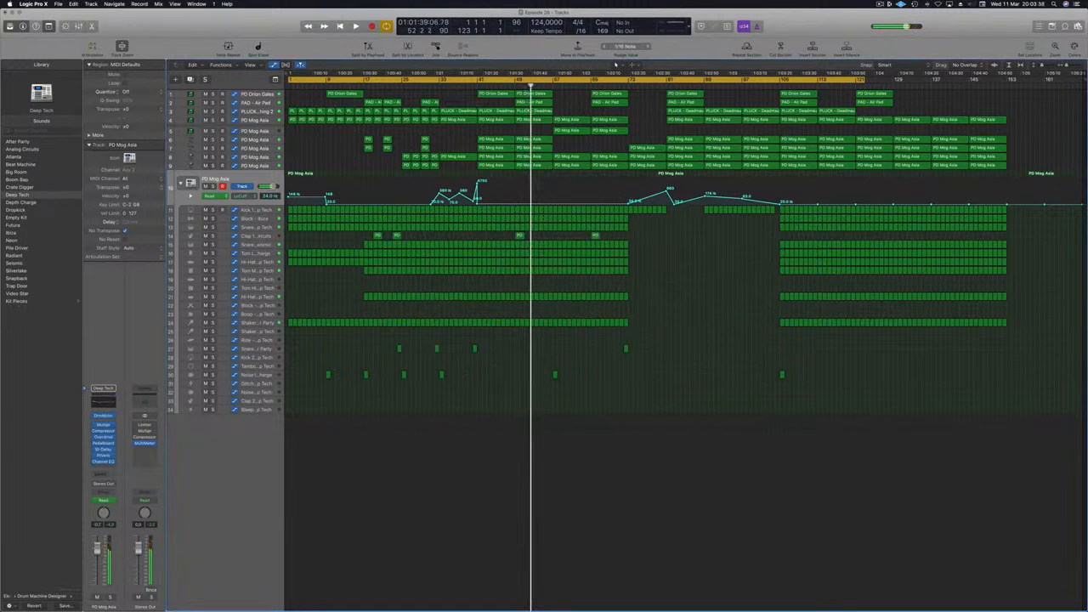
- Set the cycle range to bars 57 to 153 and play the arrangement from just before bar 73
key("Return")
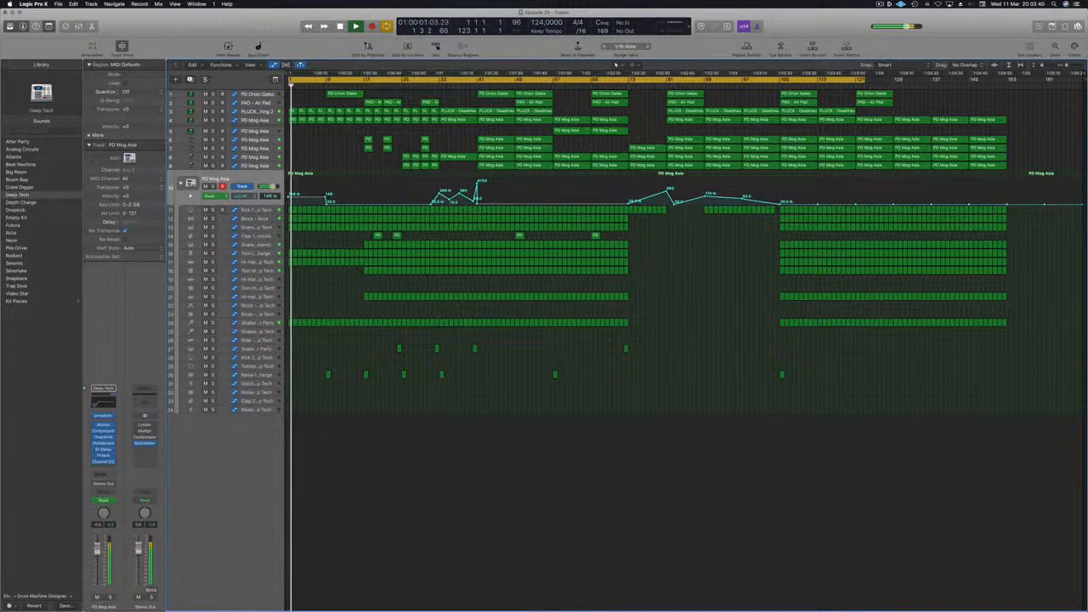
left_click(472, 77)
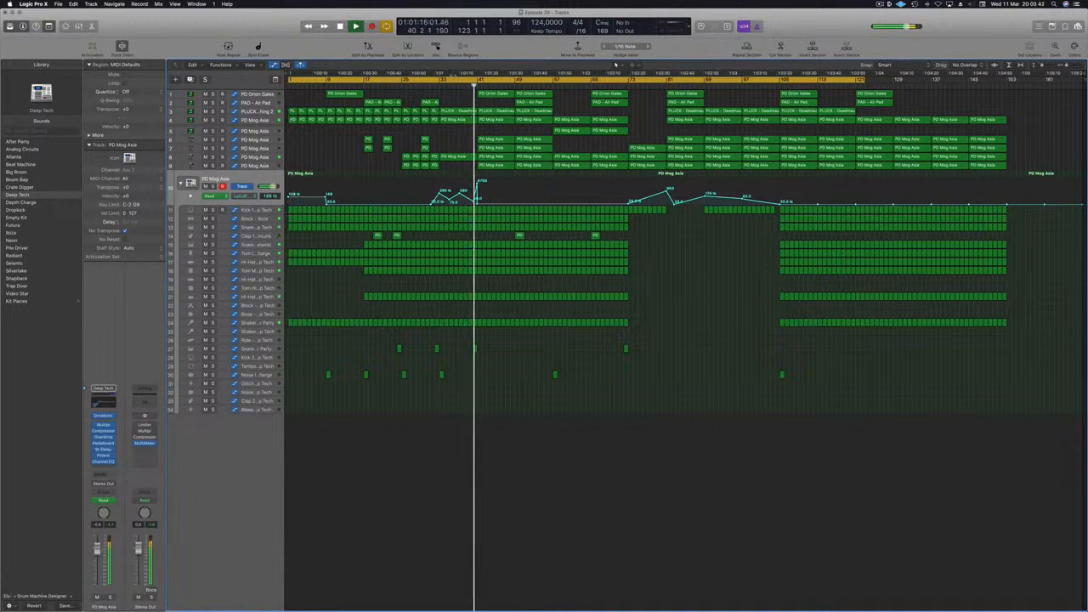
left_click_drag(478, 79, 553, 85)
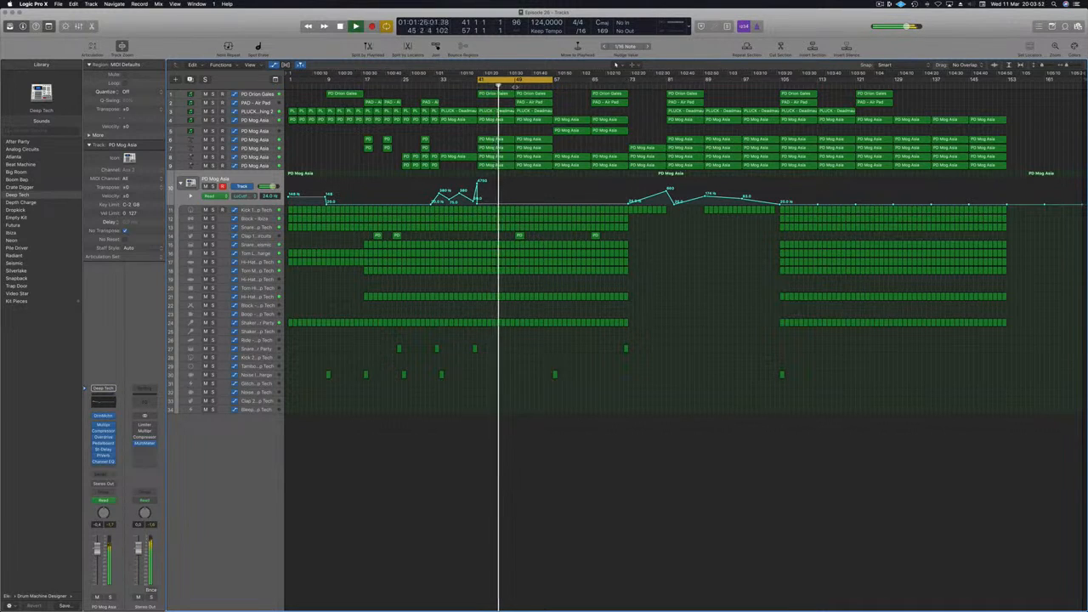
left_click_drag(530, 79, 610, 80)
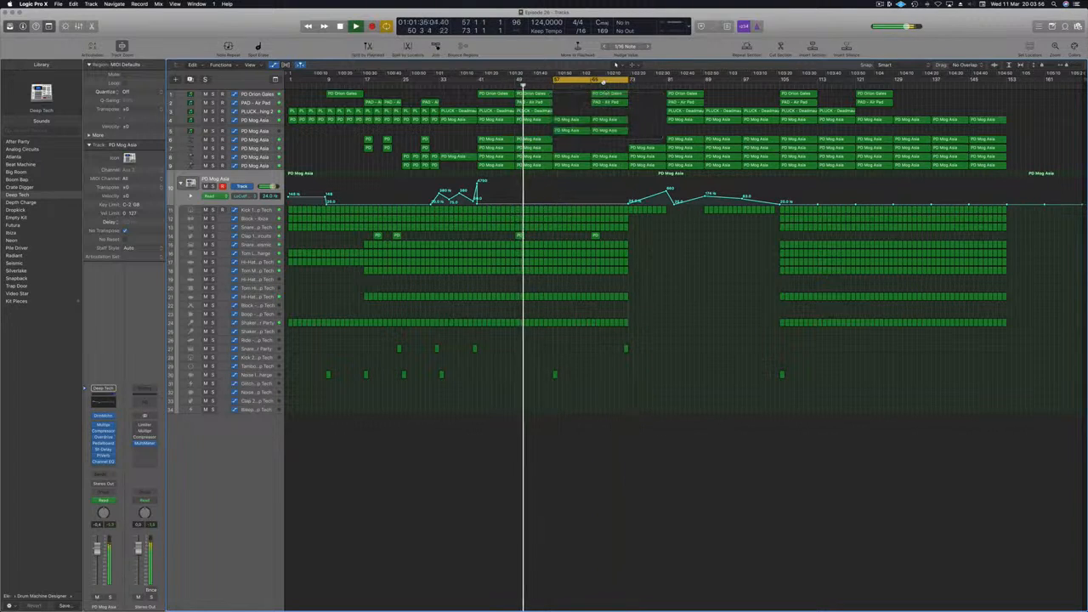
left_click_drag(628, 81, 783, 81)
left_click(624, 86)
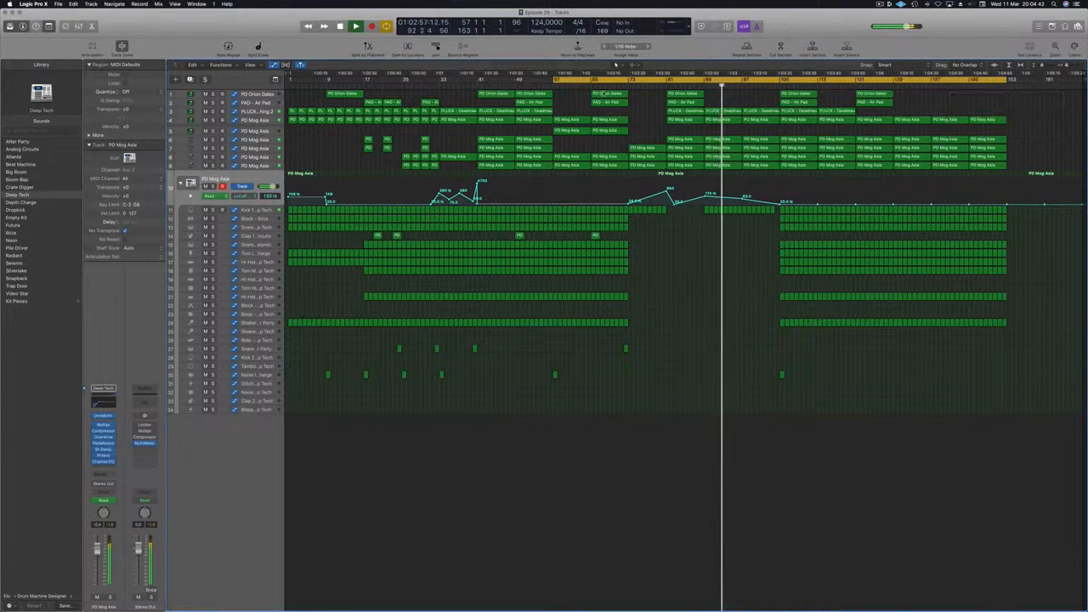
- Audition the ending of the arrangement from about bar 128 and bar 145
key("space")
double_click(887, 85)
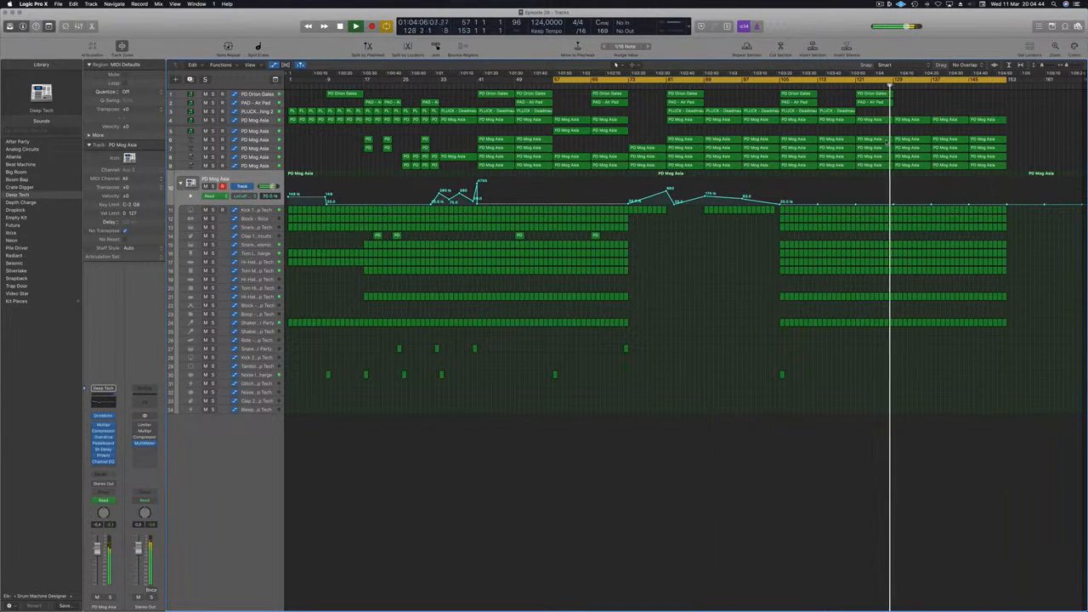
left_click(968, 85)
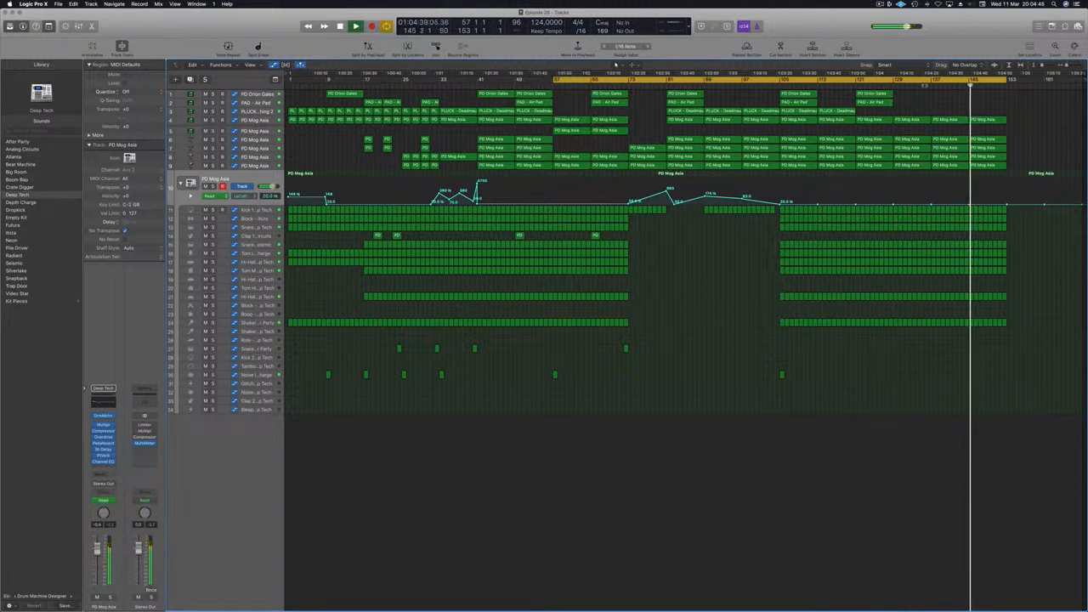
left_click(884, 86)
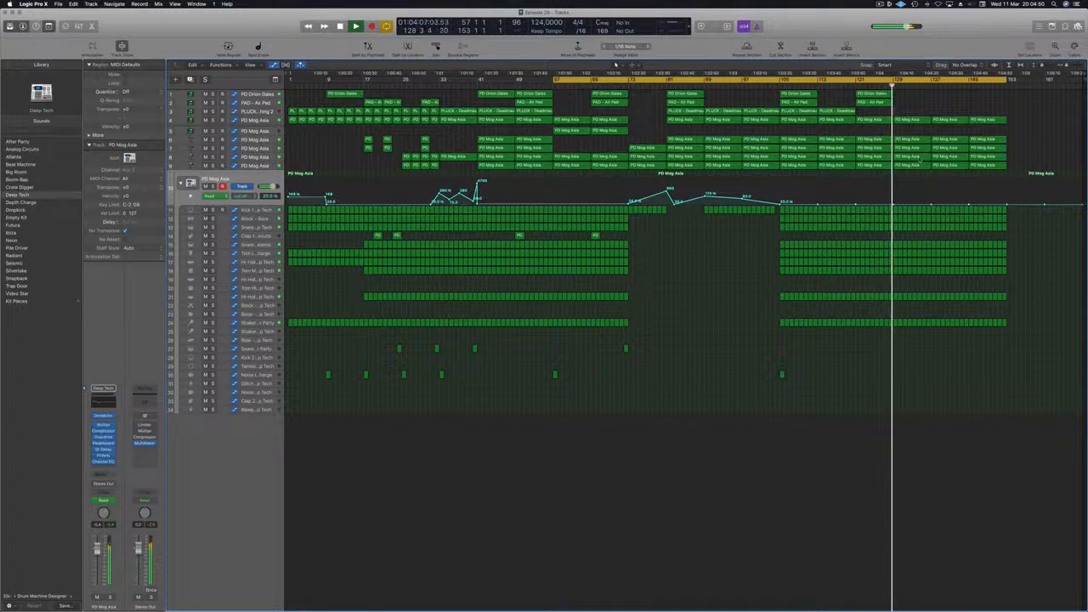
- Replace the melodic regions from bar 137 onward with a copy of the bar 17 to 32 regions on tracks 2 to 9
left_click_drag(1038, 110, 943, 170)
key("Delete")
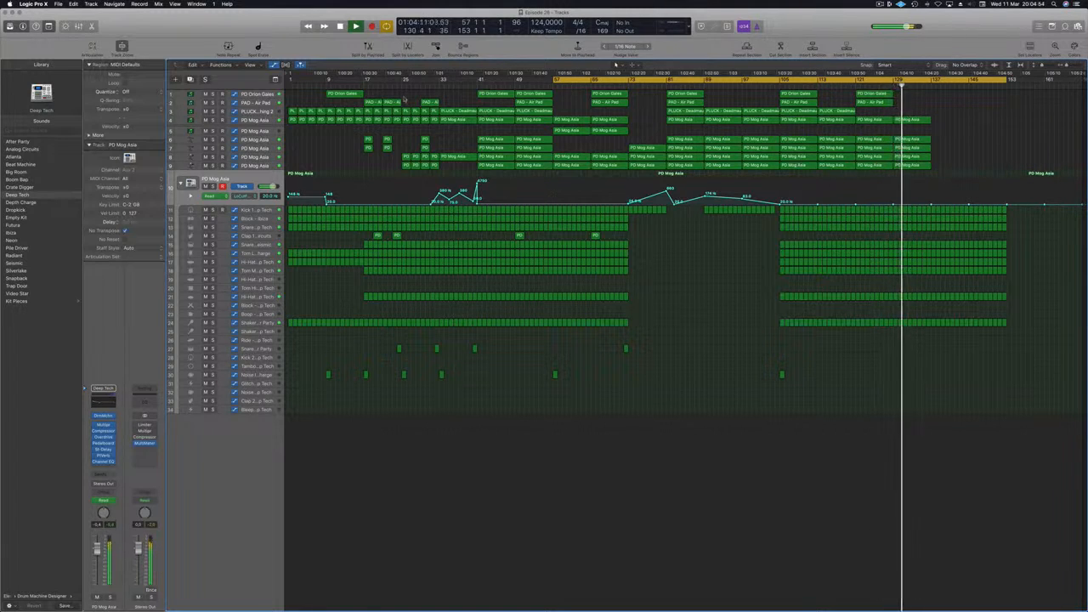
left_click_drag(363, 95, 440, 170)
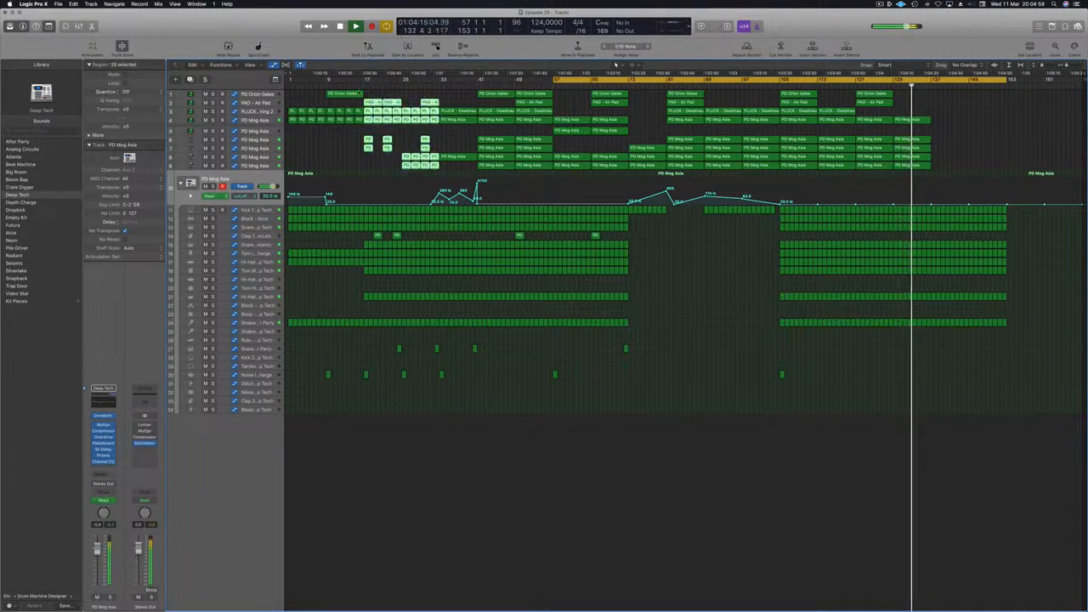
left_click_drag(377, 103, 943, 105)
left_click(914, 101)
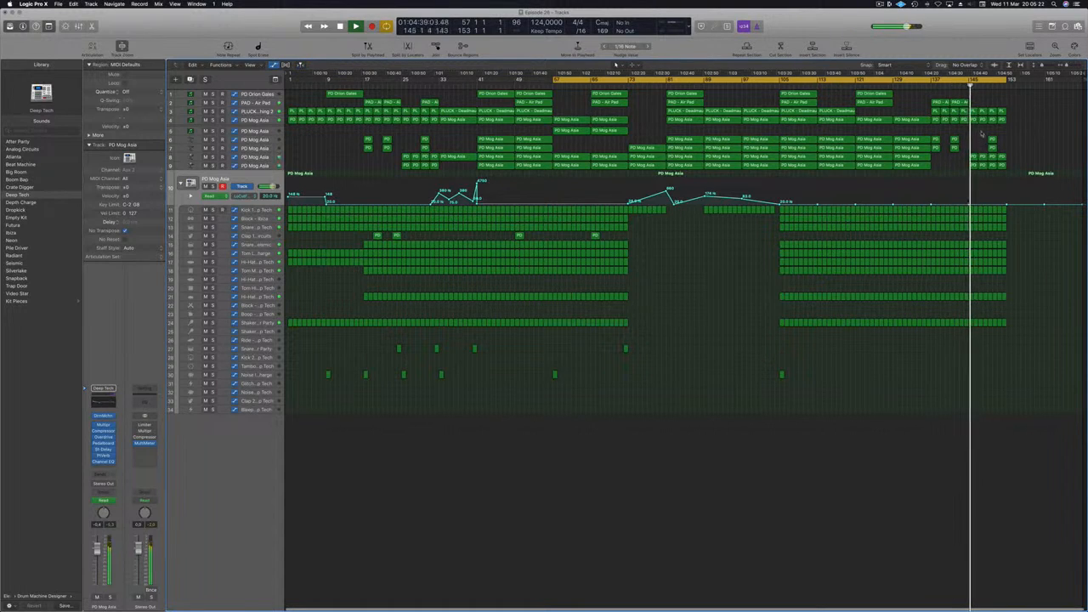
- Delete the regions after bar 145 on tracks 4 and 6 to 9, and lower track 4's automation there
left_click_drag(1016, 165, 934, 158)
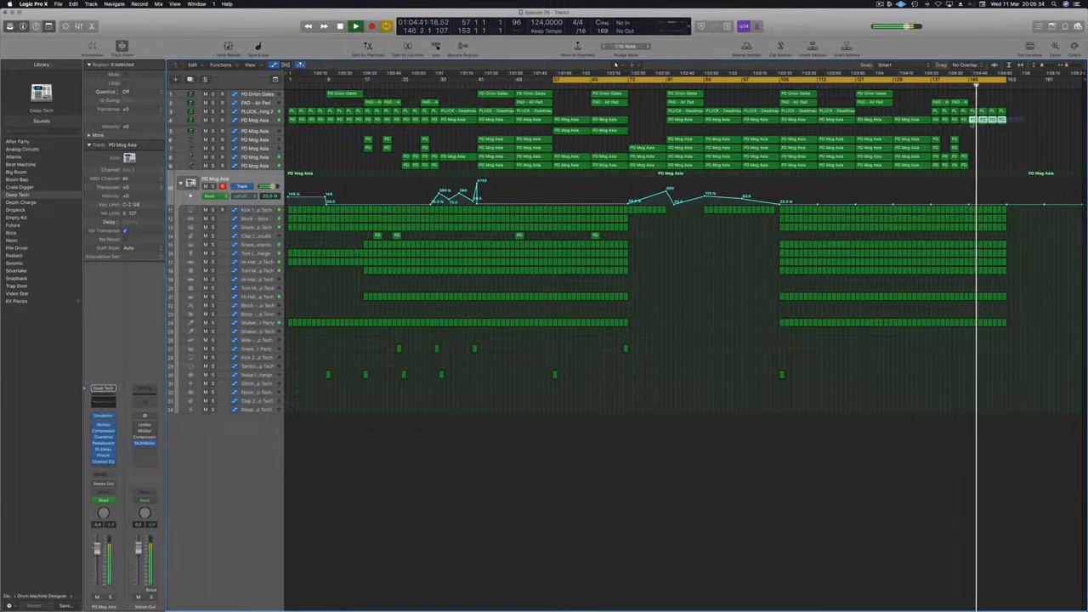
left_click(255, 122)
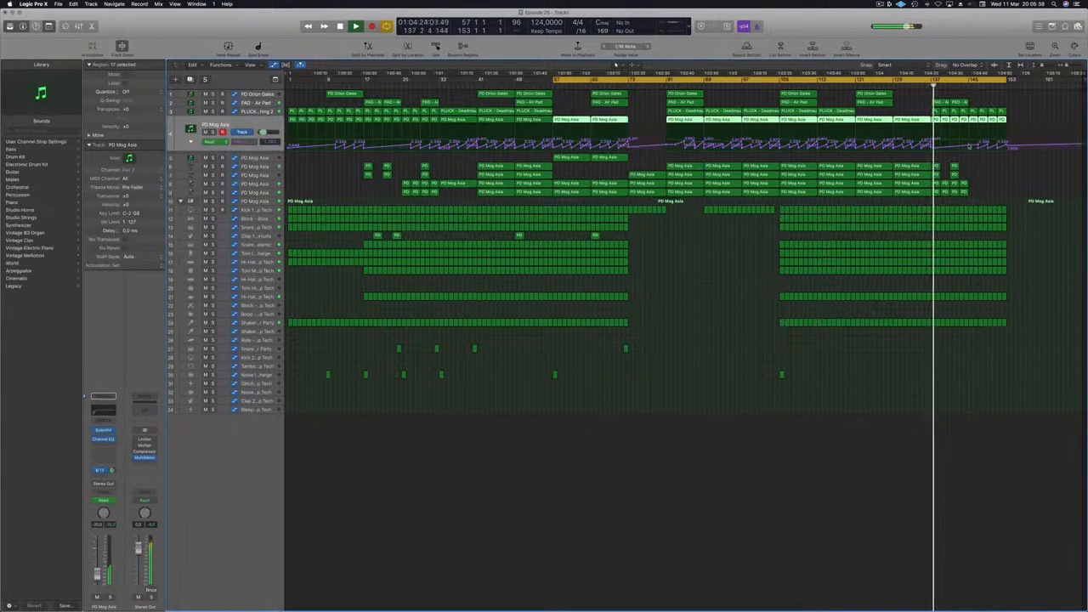
left_click(932, 148)
left_click_drag(932, 151, 931, 143)
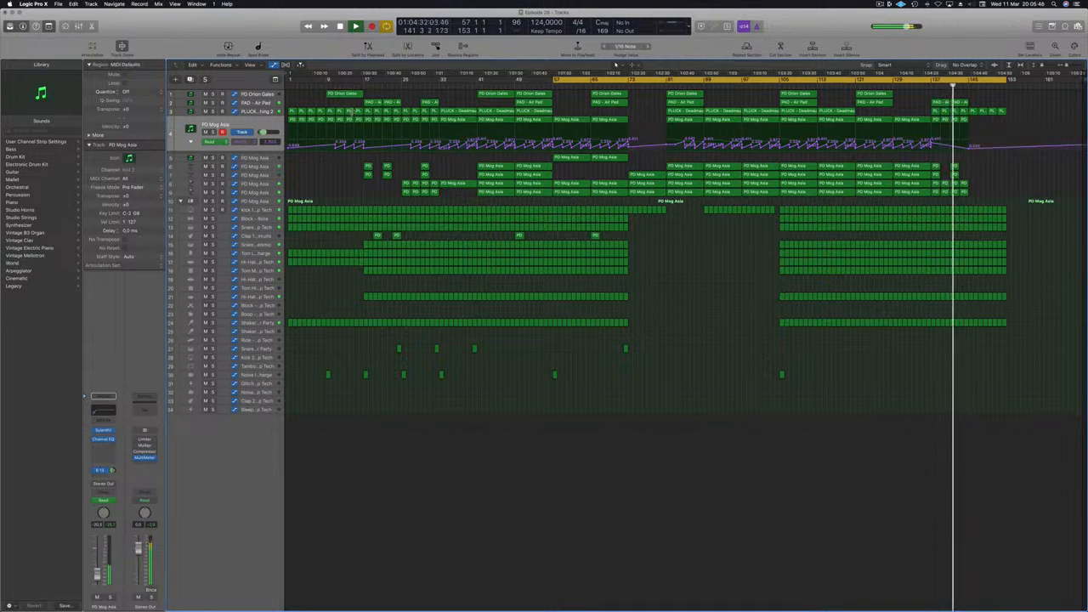
- Delete the pluck regions after bar 145 on track 3 and bring the track's automation down to nearly zero at that point
left_click(252, 111)
left_click(213, 124)
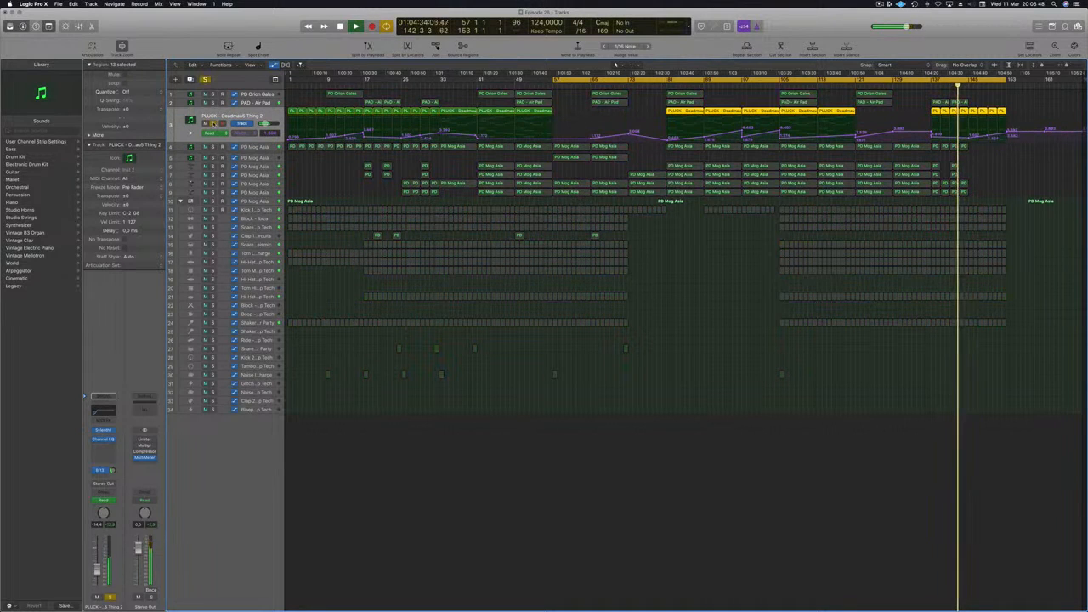
left_click(212, 123)
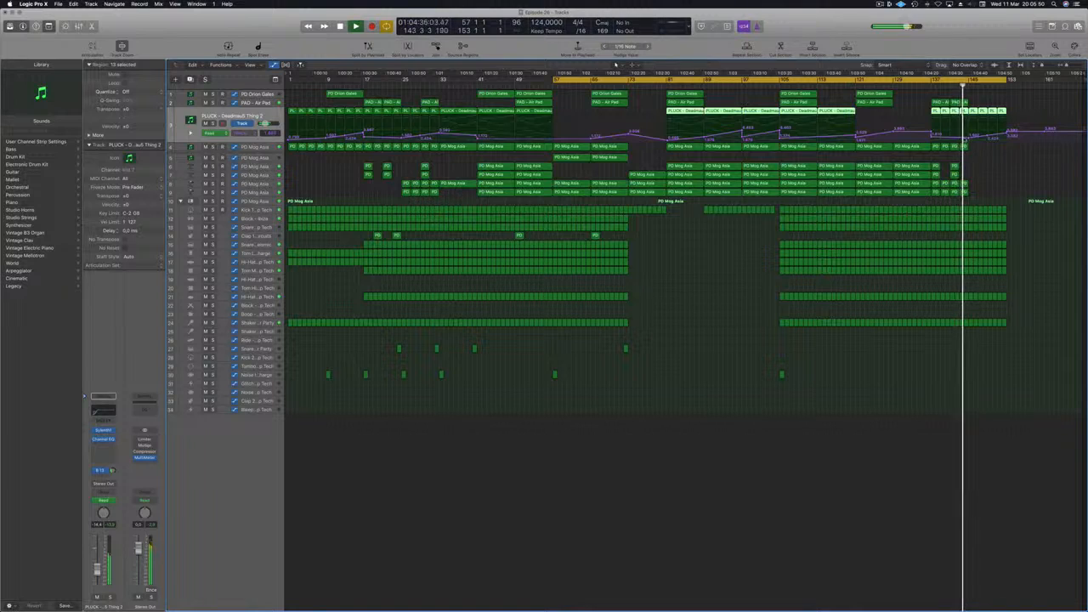
left_click(969, 138)
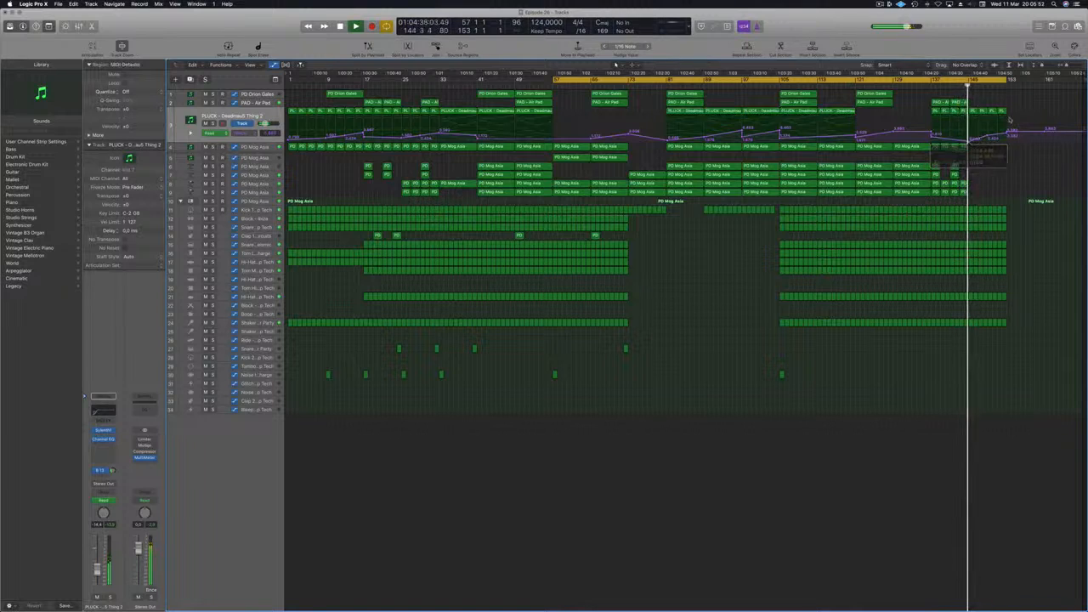
left_click(966, 94)
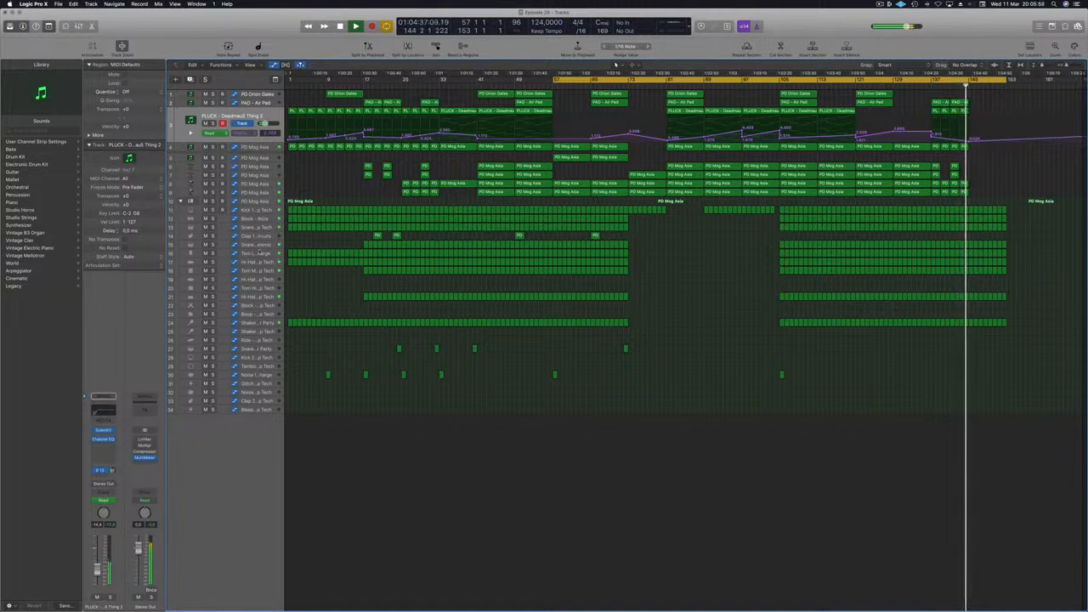
- Delete the closing regions of the low tom track 16 and mid tom track 18 from bar 144 and of the block track 12 from bar 145
left_click(258, 253)
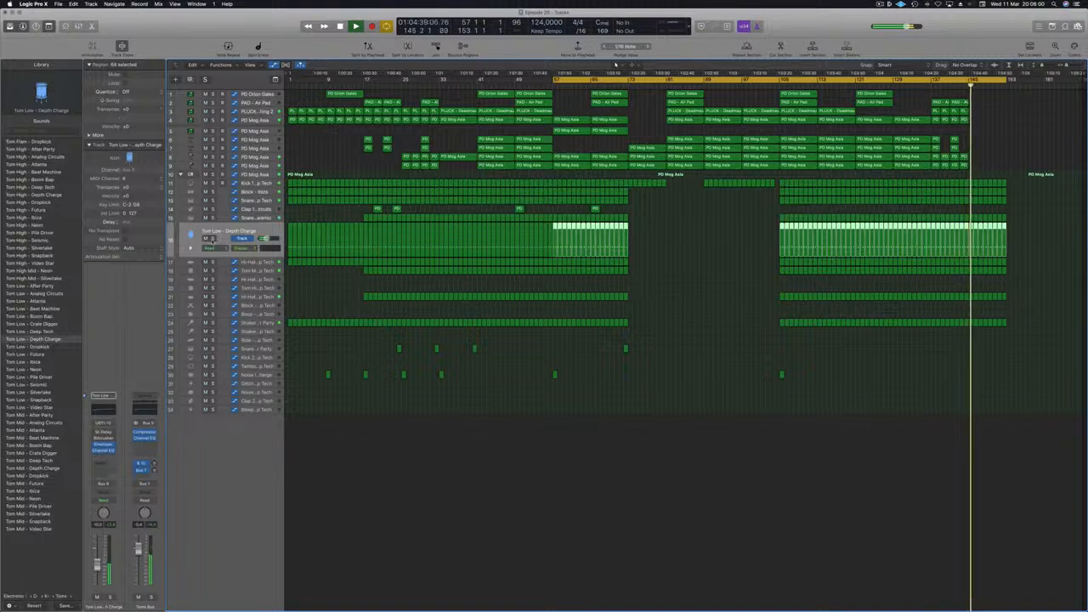
left_click(1029, 227)
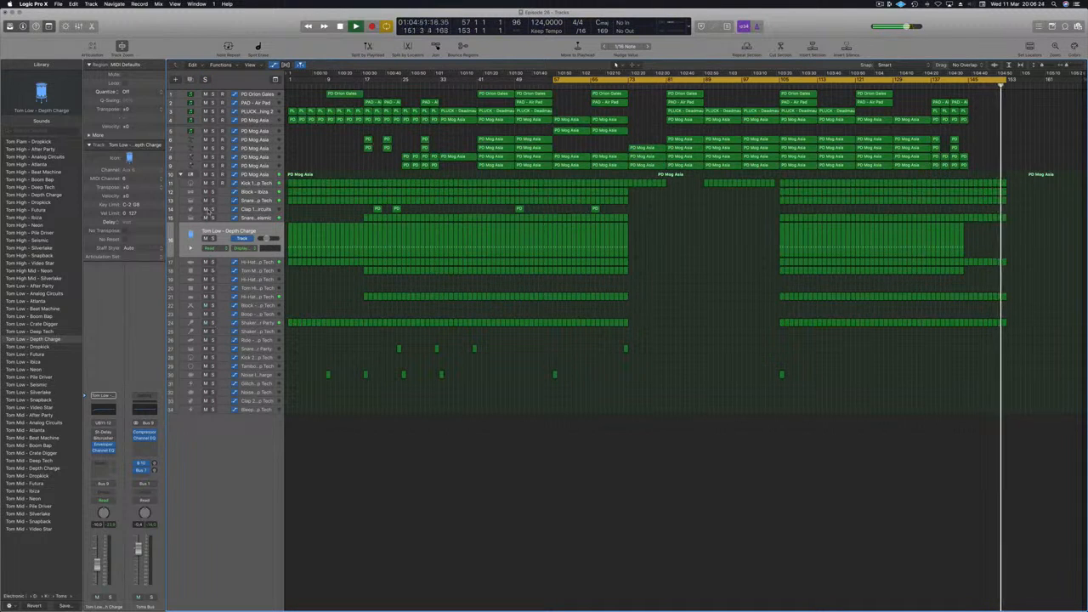
left_click(262, 194)
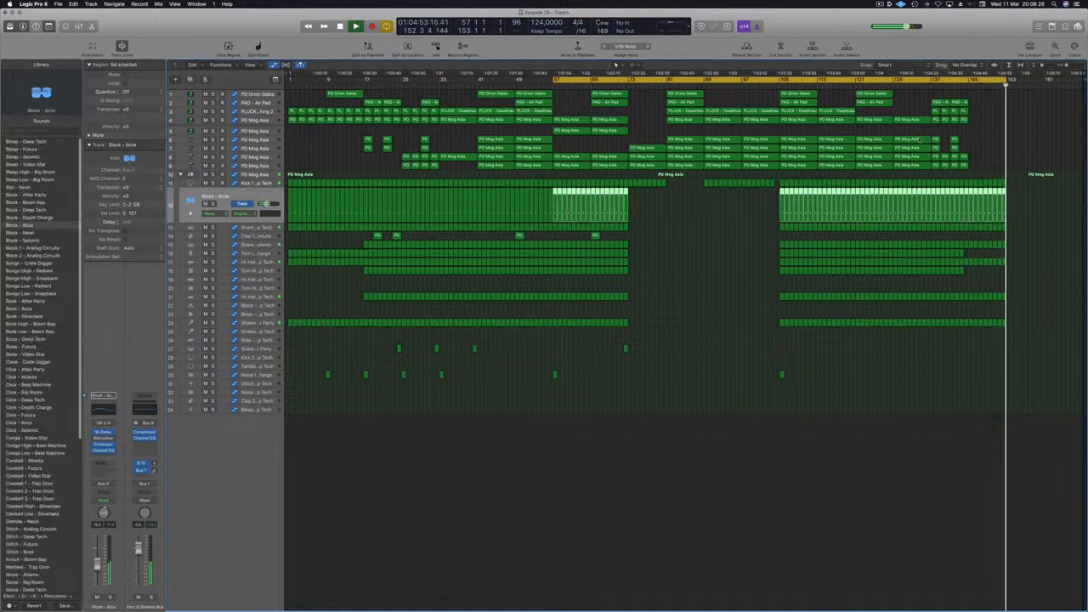
left_click_drag(1019, 196, 976, 206)
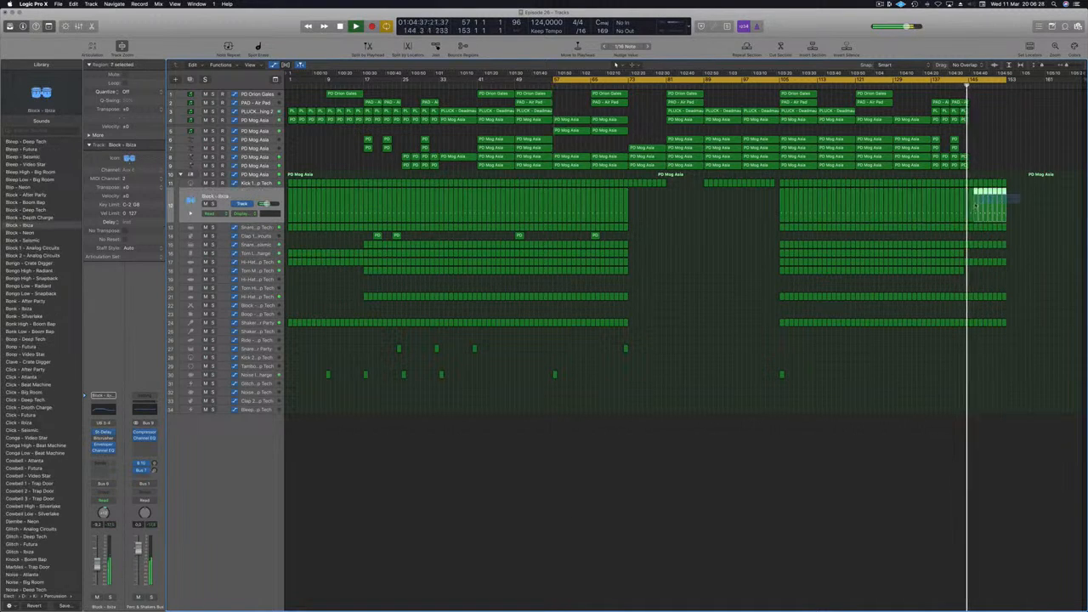
key("Delete")
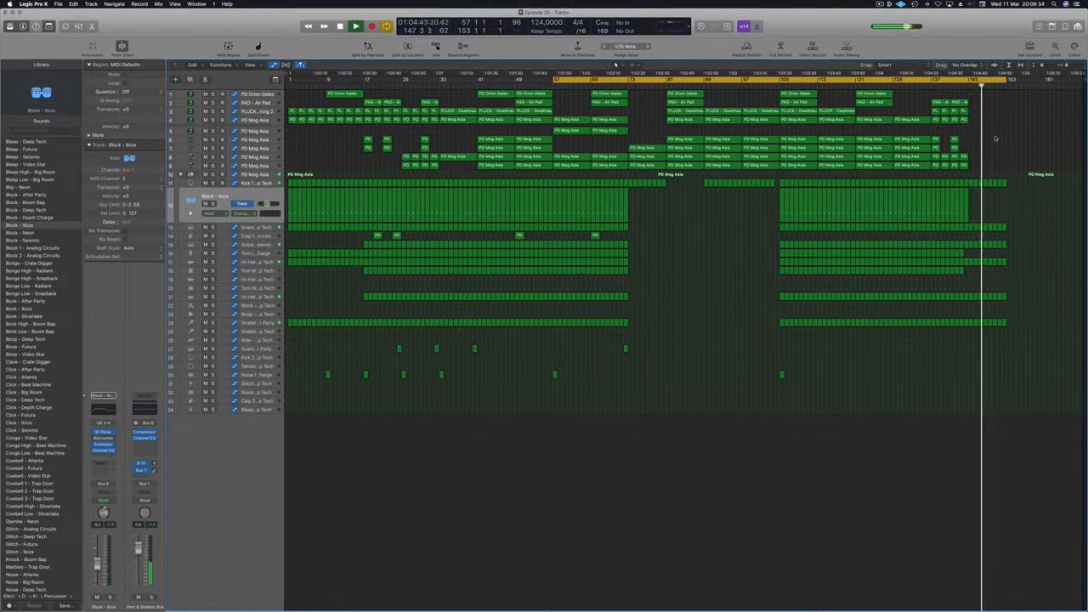
- Listen to the arrangement from bar 57, then from its beginning and around bars 8 and 17, and stop playback
left_click(554, 79)
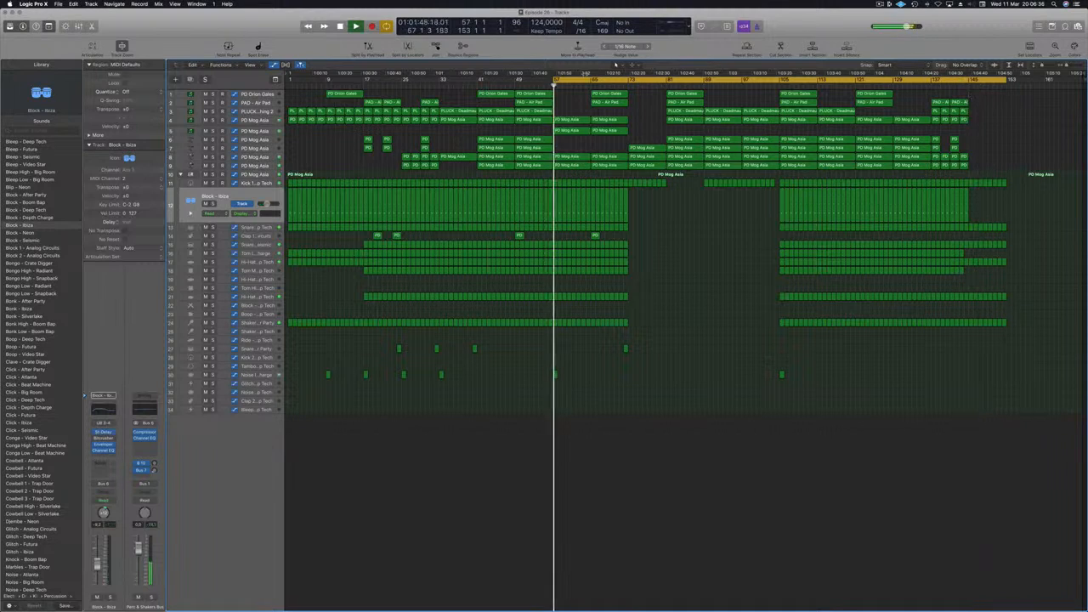
key("Return")
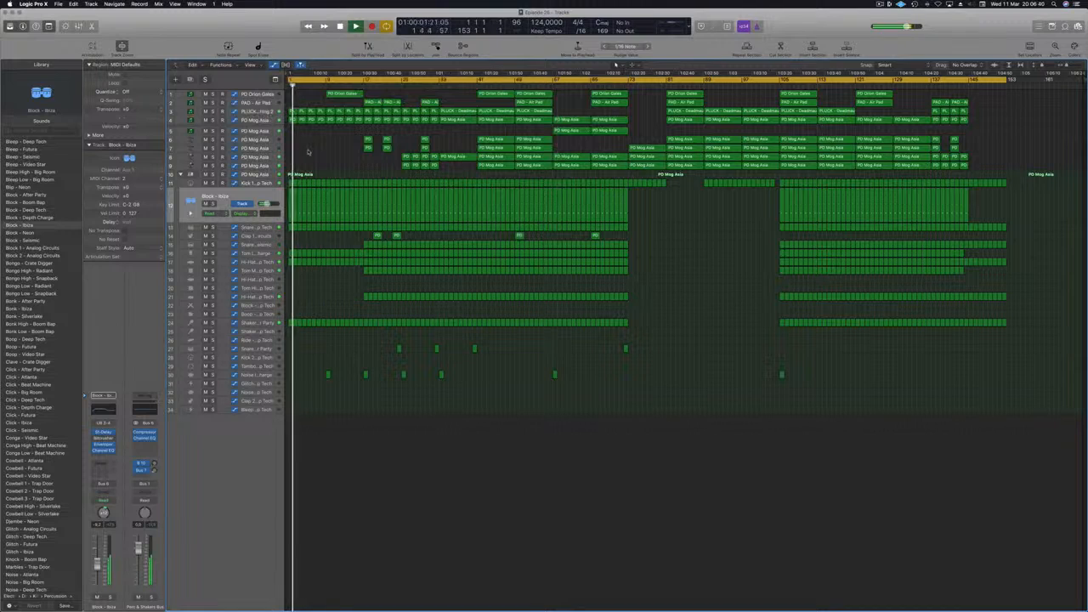
left_click(321, 84)
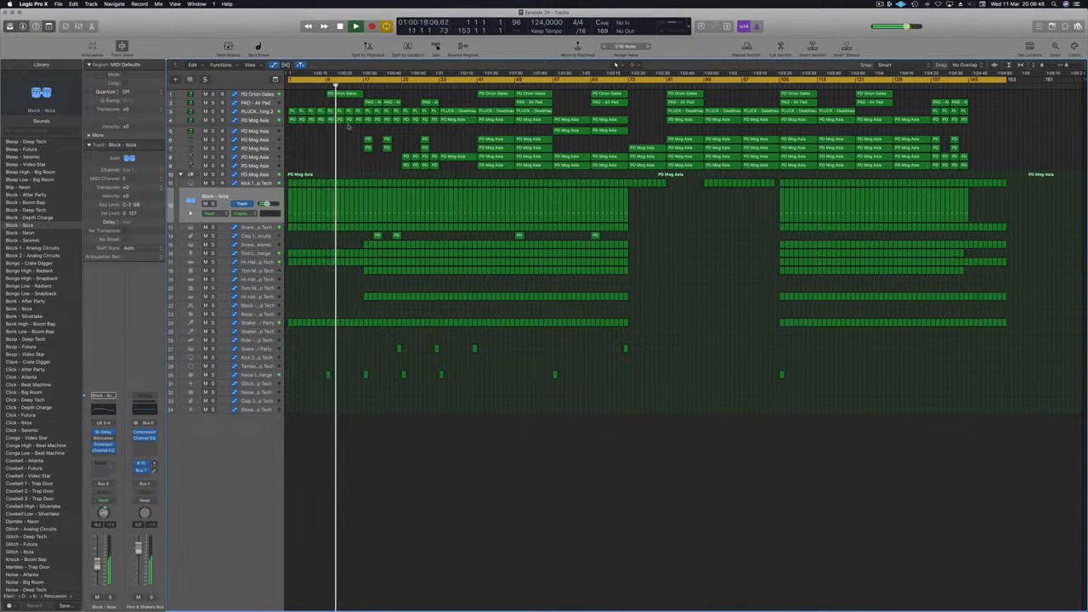
left_click(365, 86)
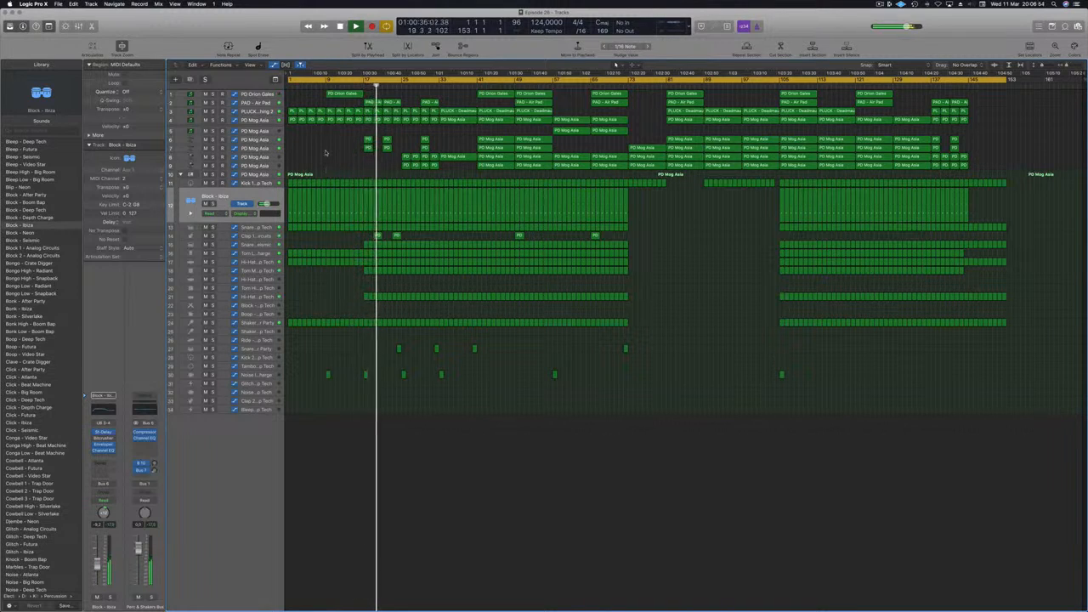
key("space")
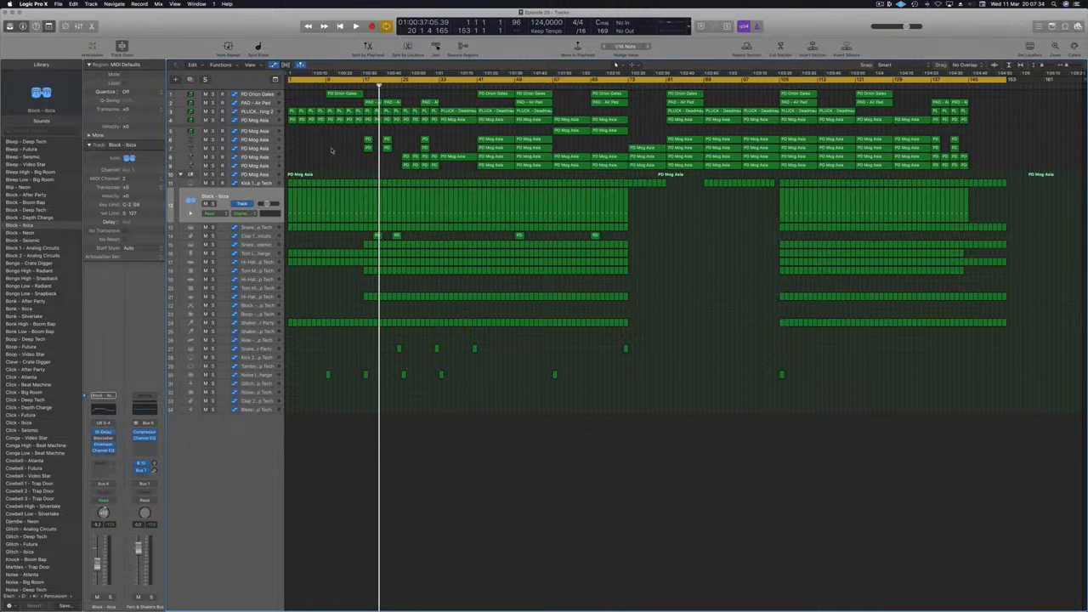
- Play the arrangement from the start, lower the volume of the Block - Ibiza track 12, deselect its regions and stop playback
key("Return")
key("space")
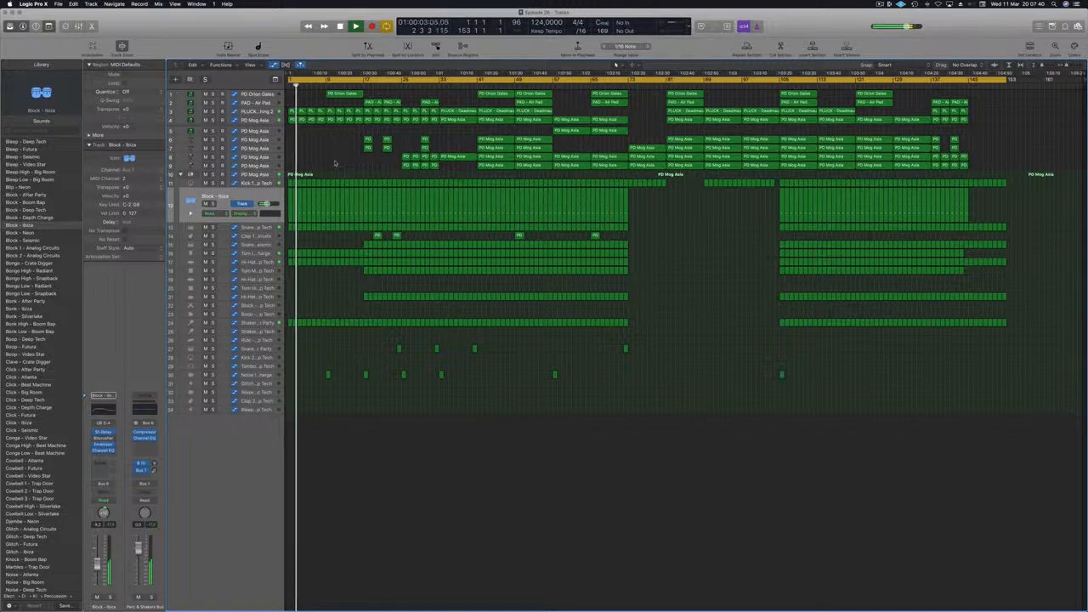
left_click(237, 197)
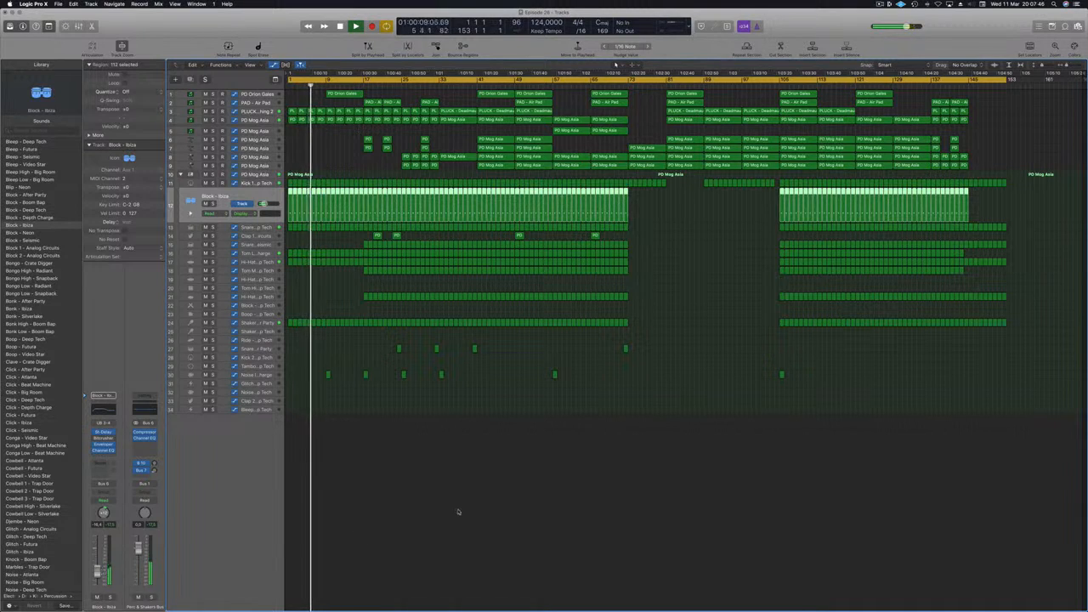
left_click(413, 496)
key("space")
left_click(878, 4)
left_click(897, 19)
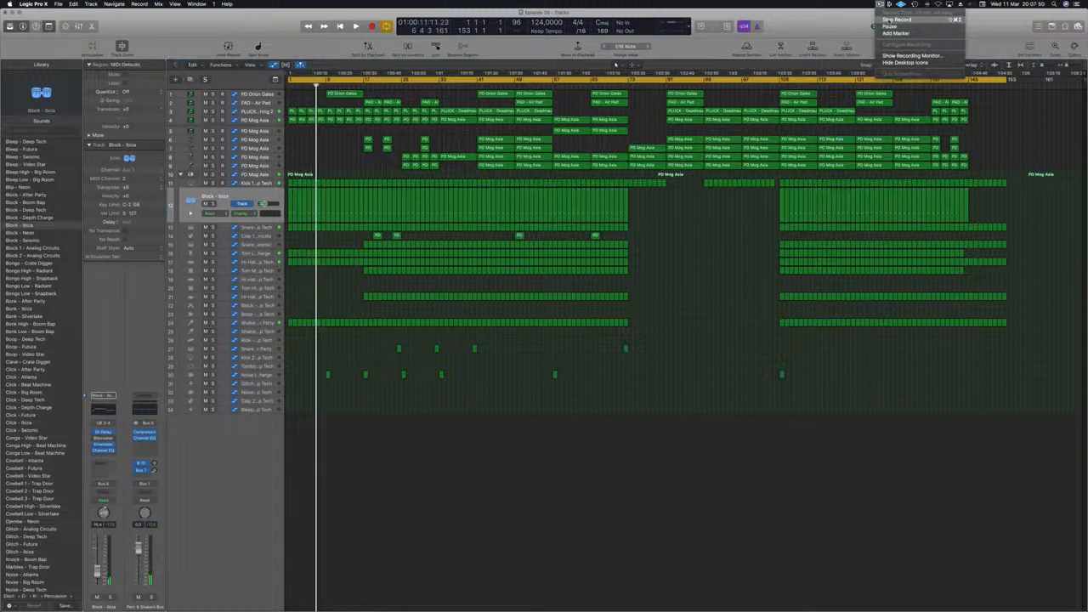